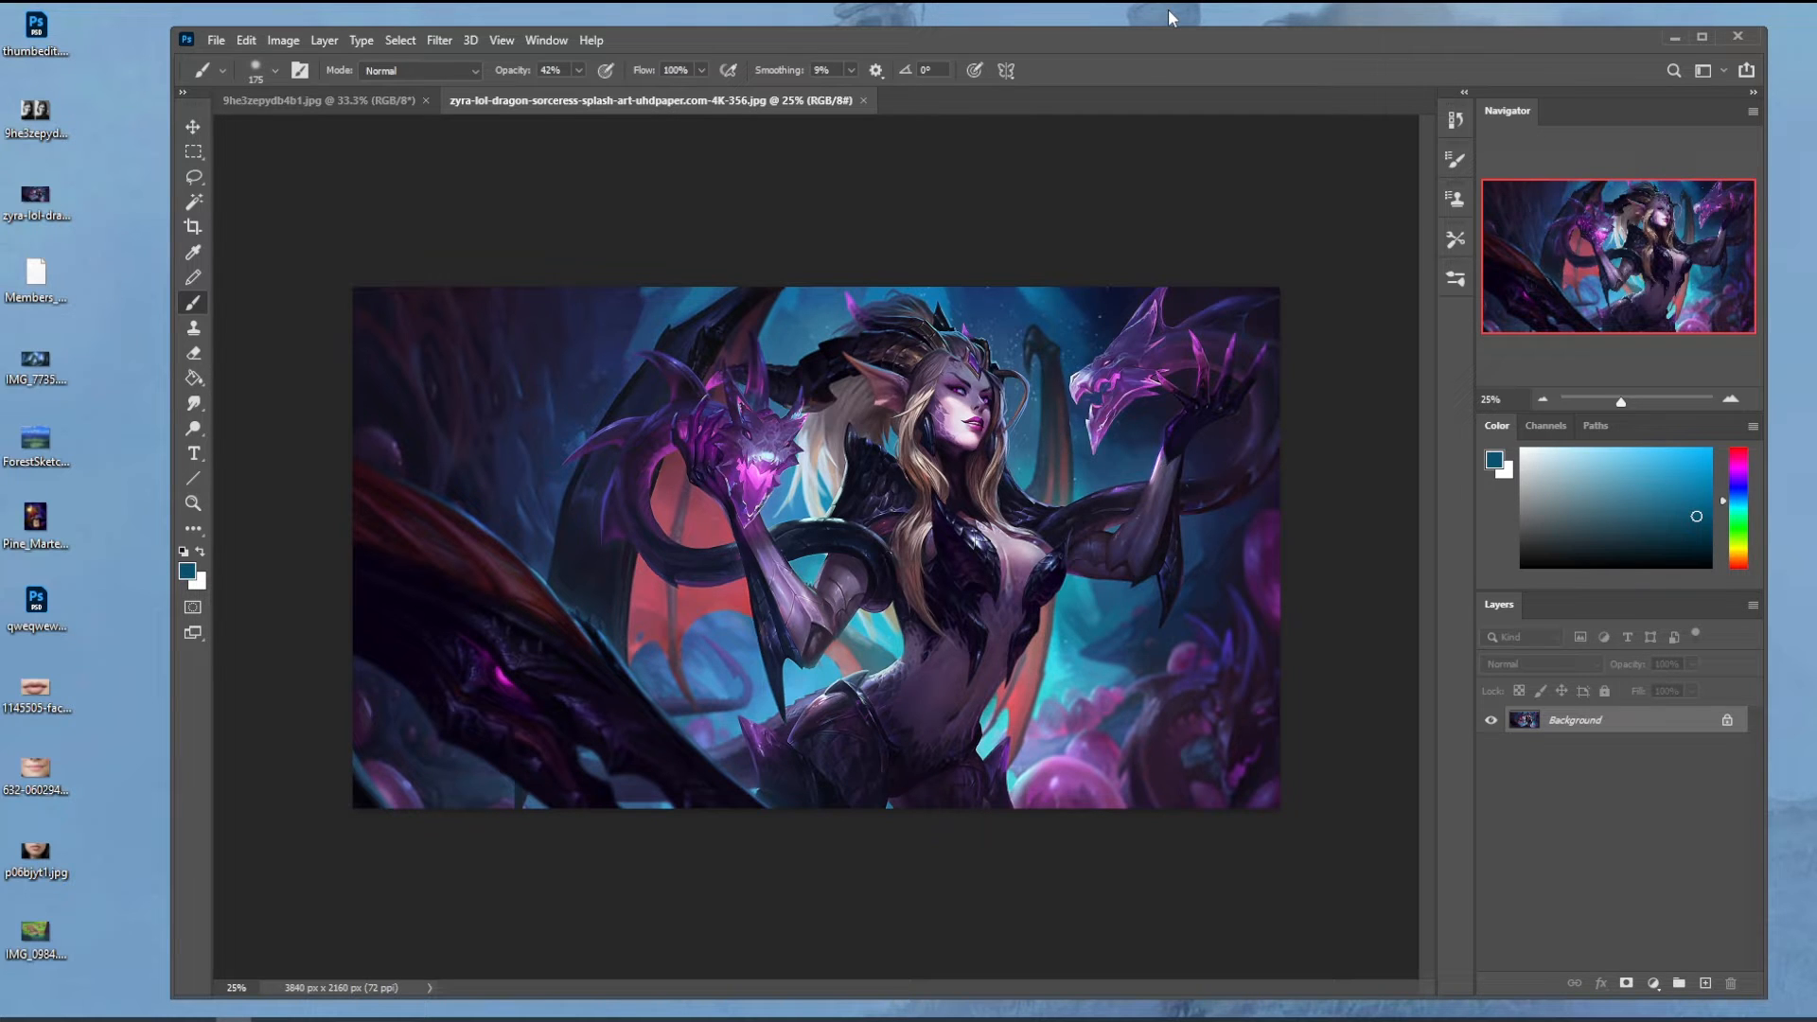
- Move the program window aside to uncover the desktop and select the mouth reference photos there
drag(1125, 50, 1195, 34)
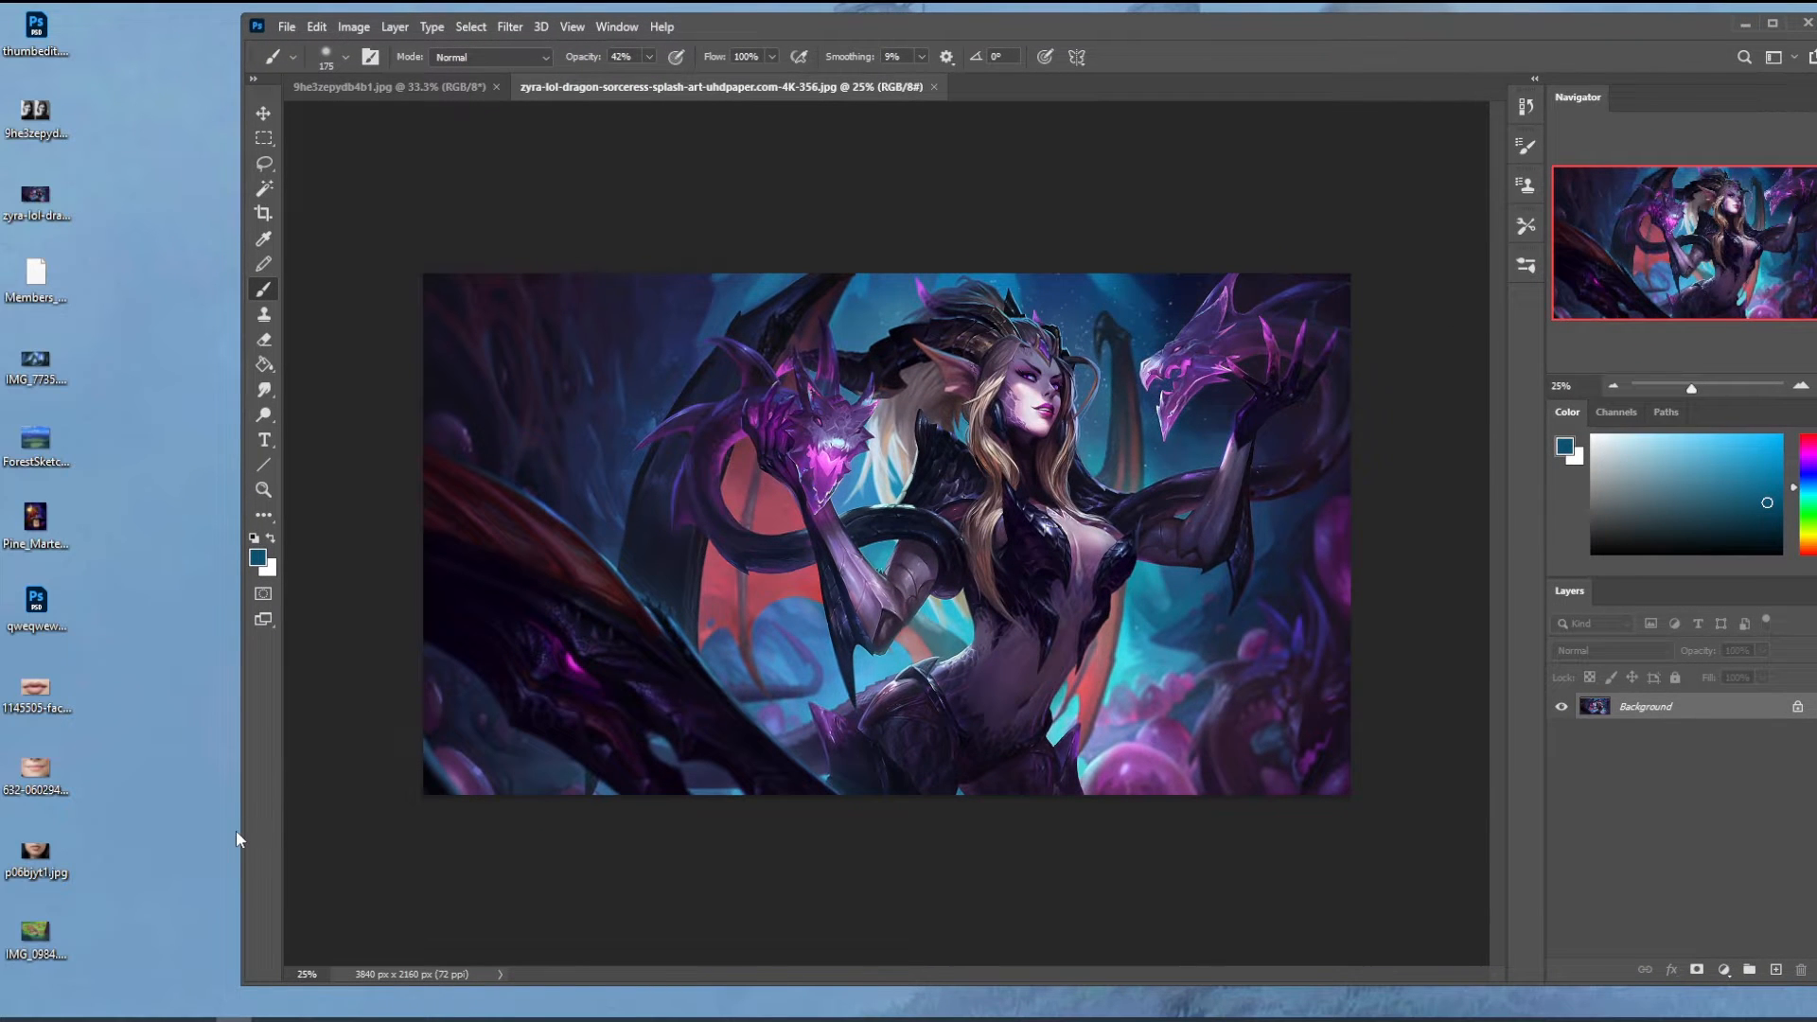
drag(236, 840, 91, 843)
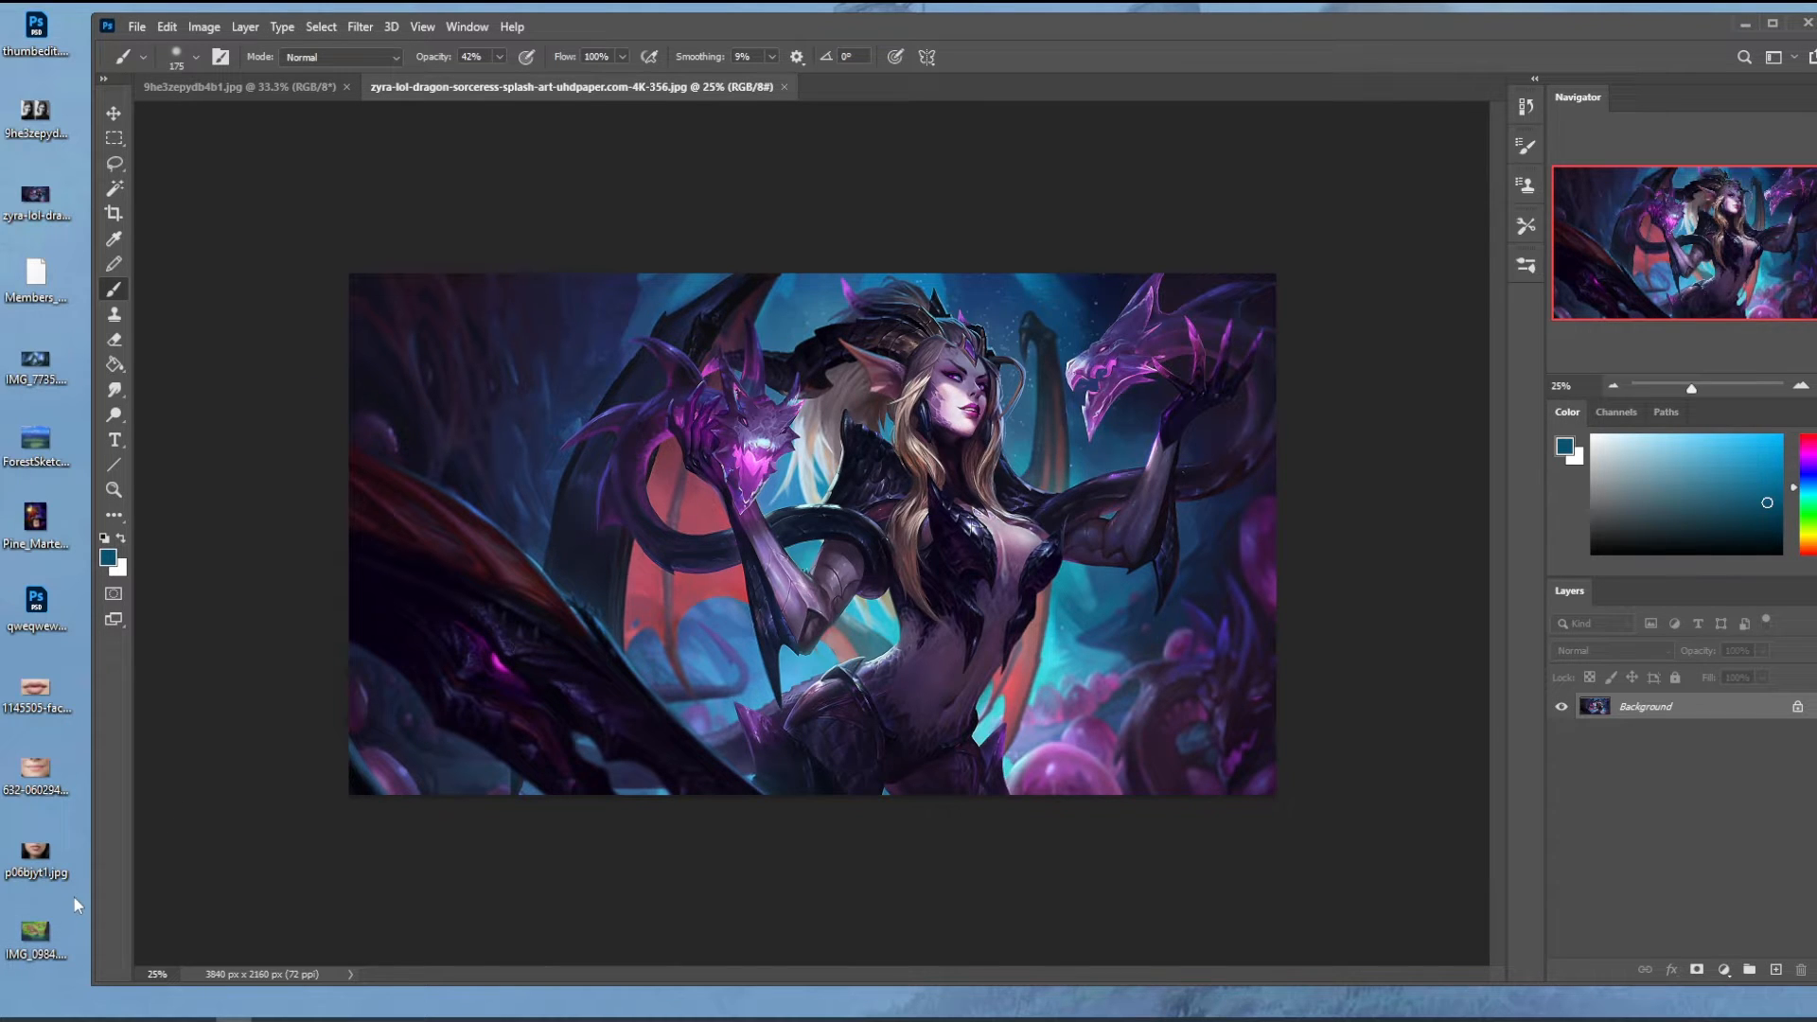
drag(73, 897, 19, 674)
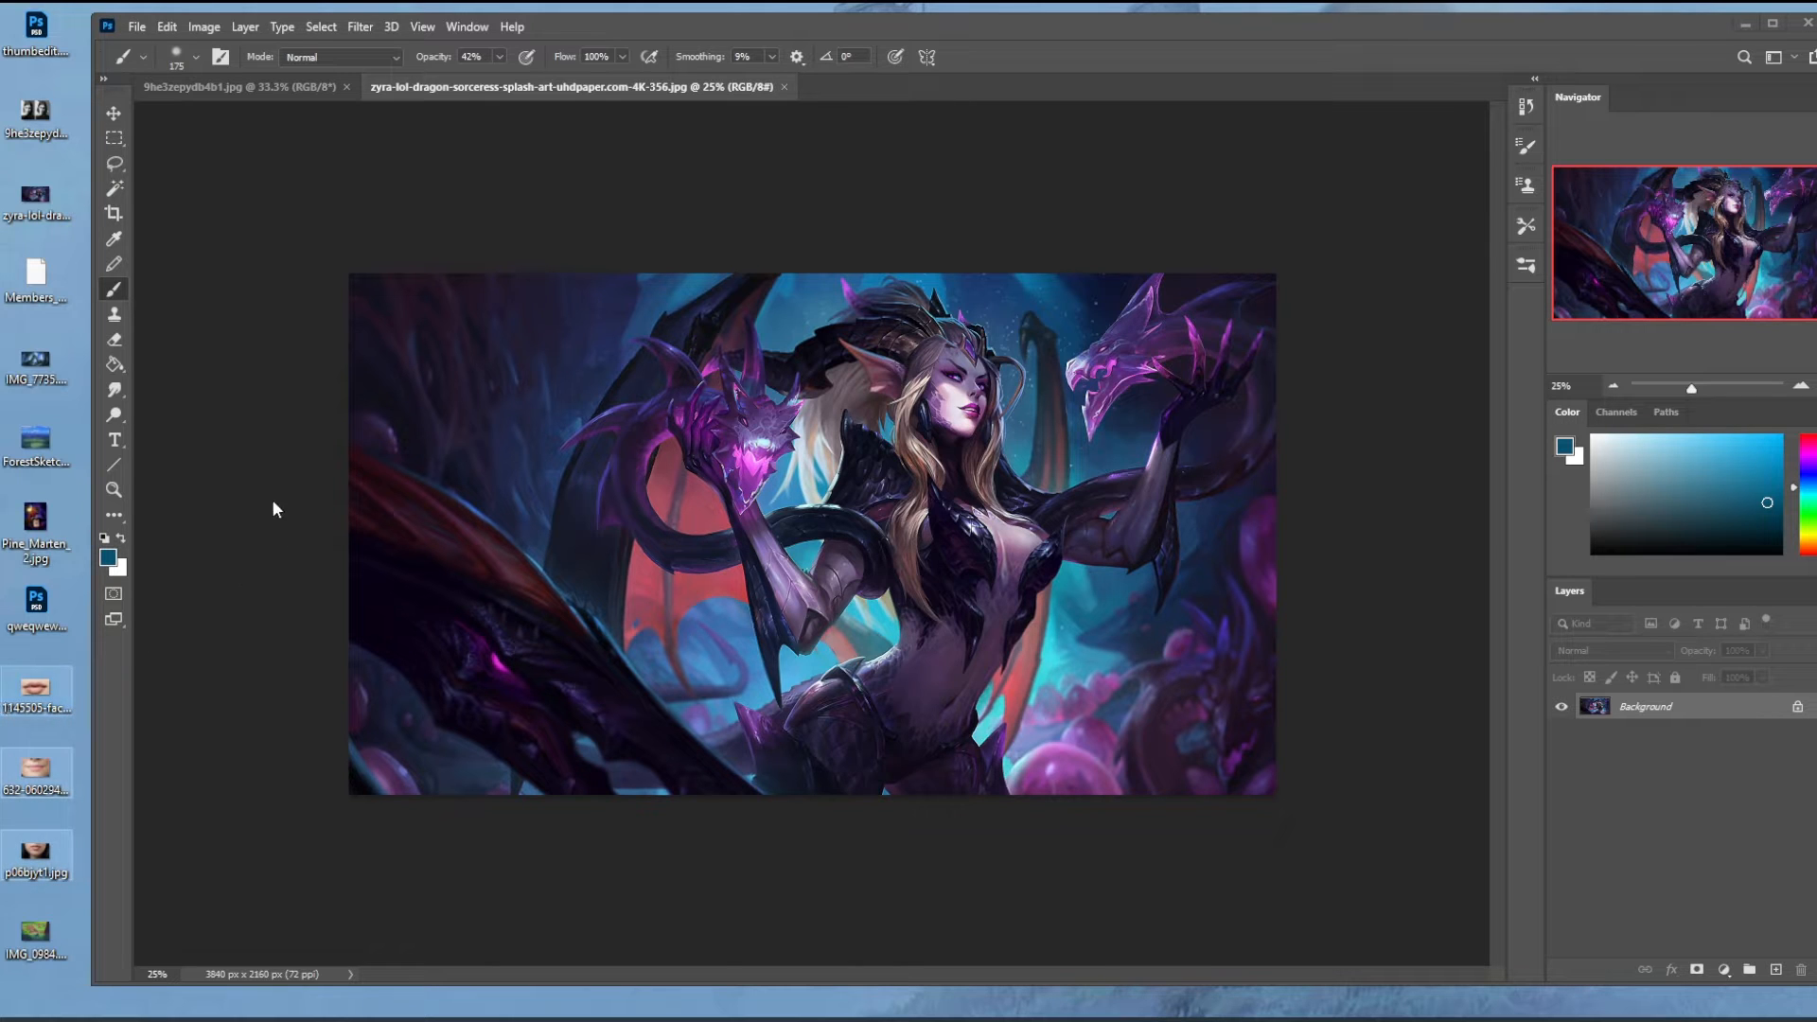
click(54, 875)
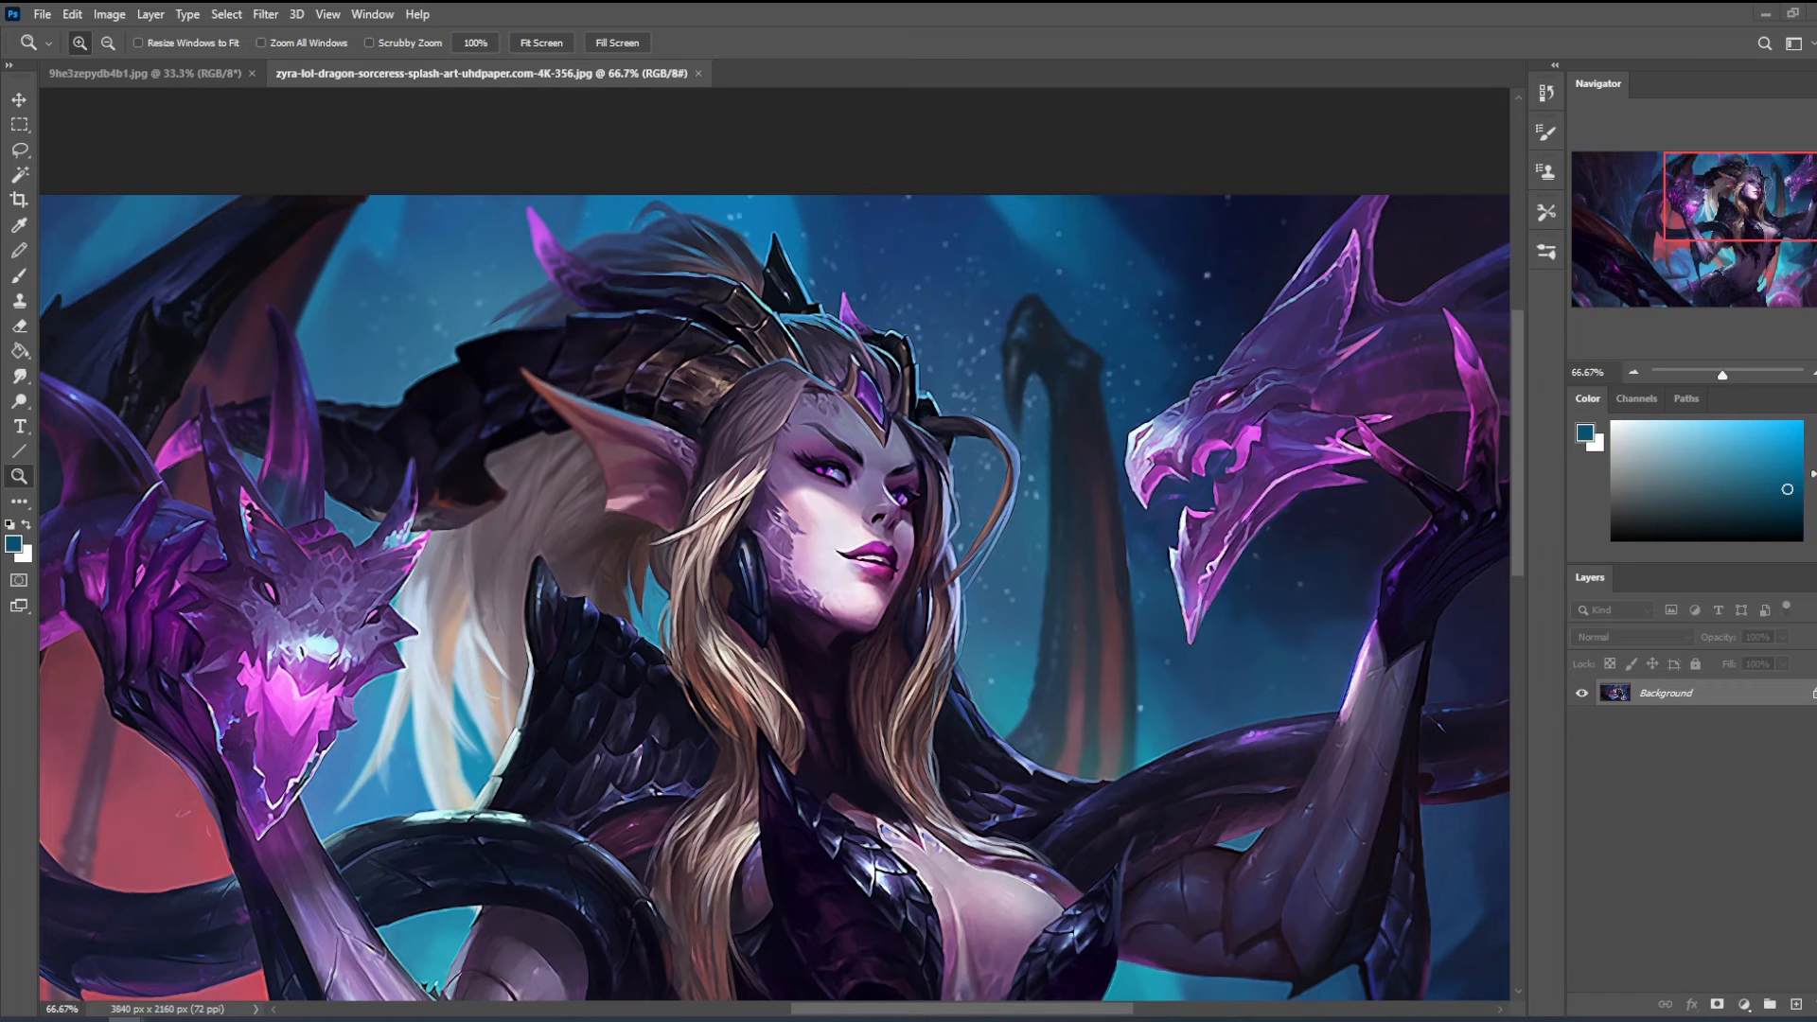
- Switch to the browser and view the Istebrak portfolio page and its social media links
drag(993, 307, 662, 47)
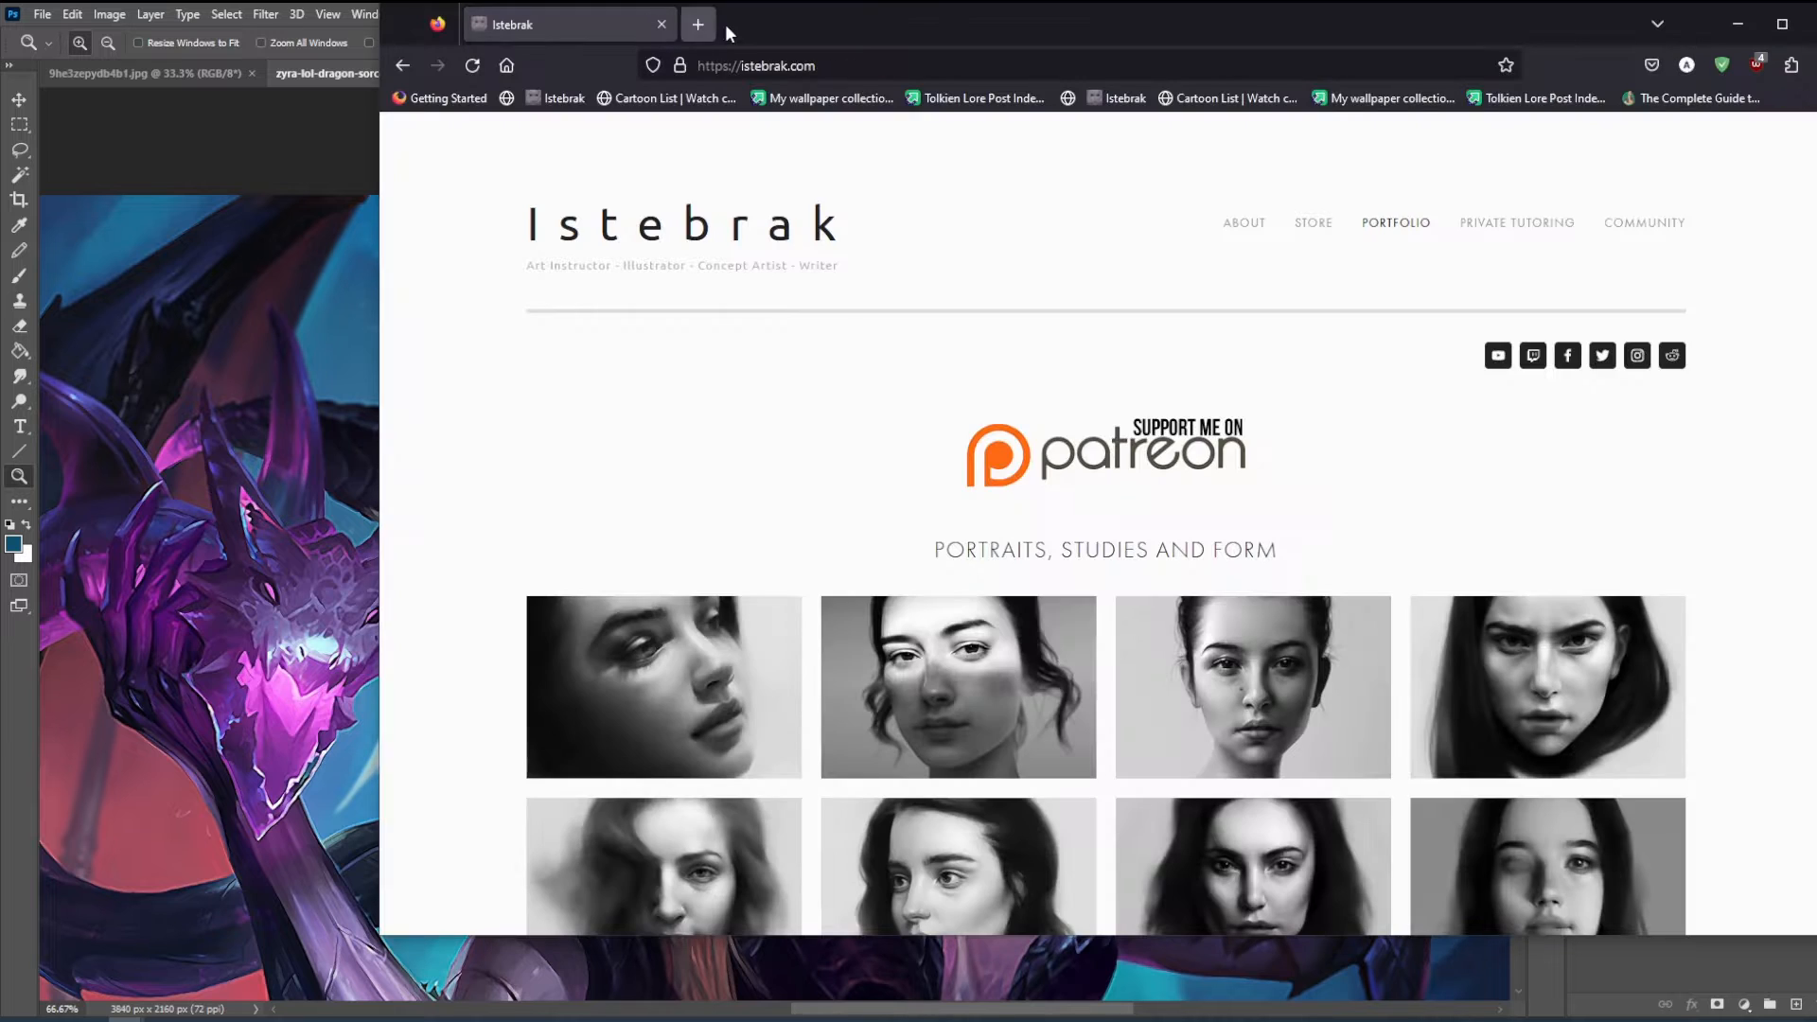
drag(979, 42, 773, 65)
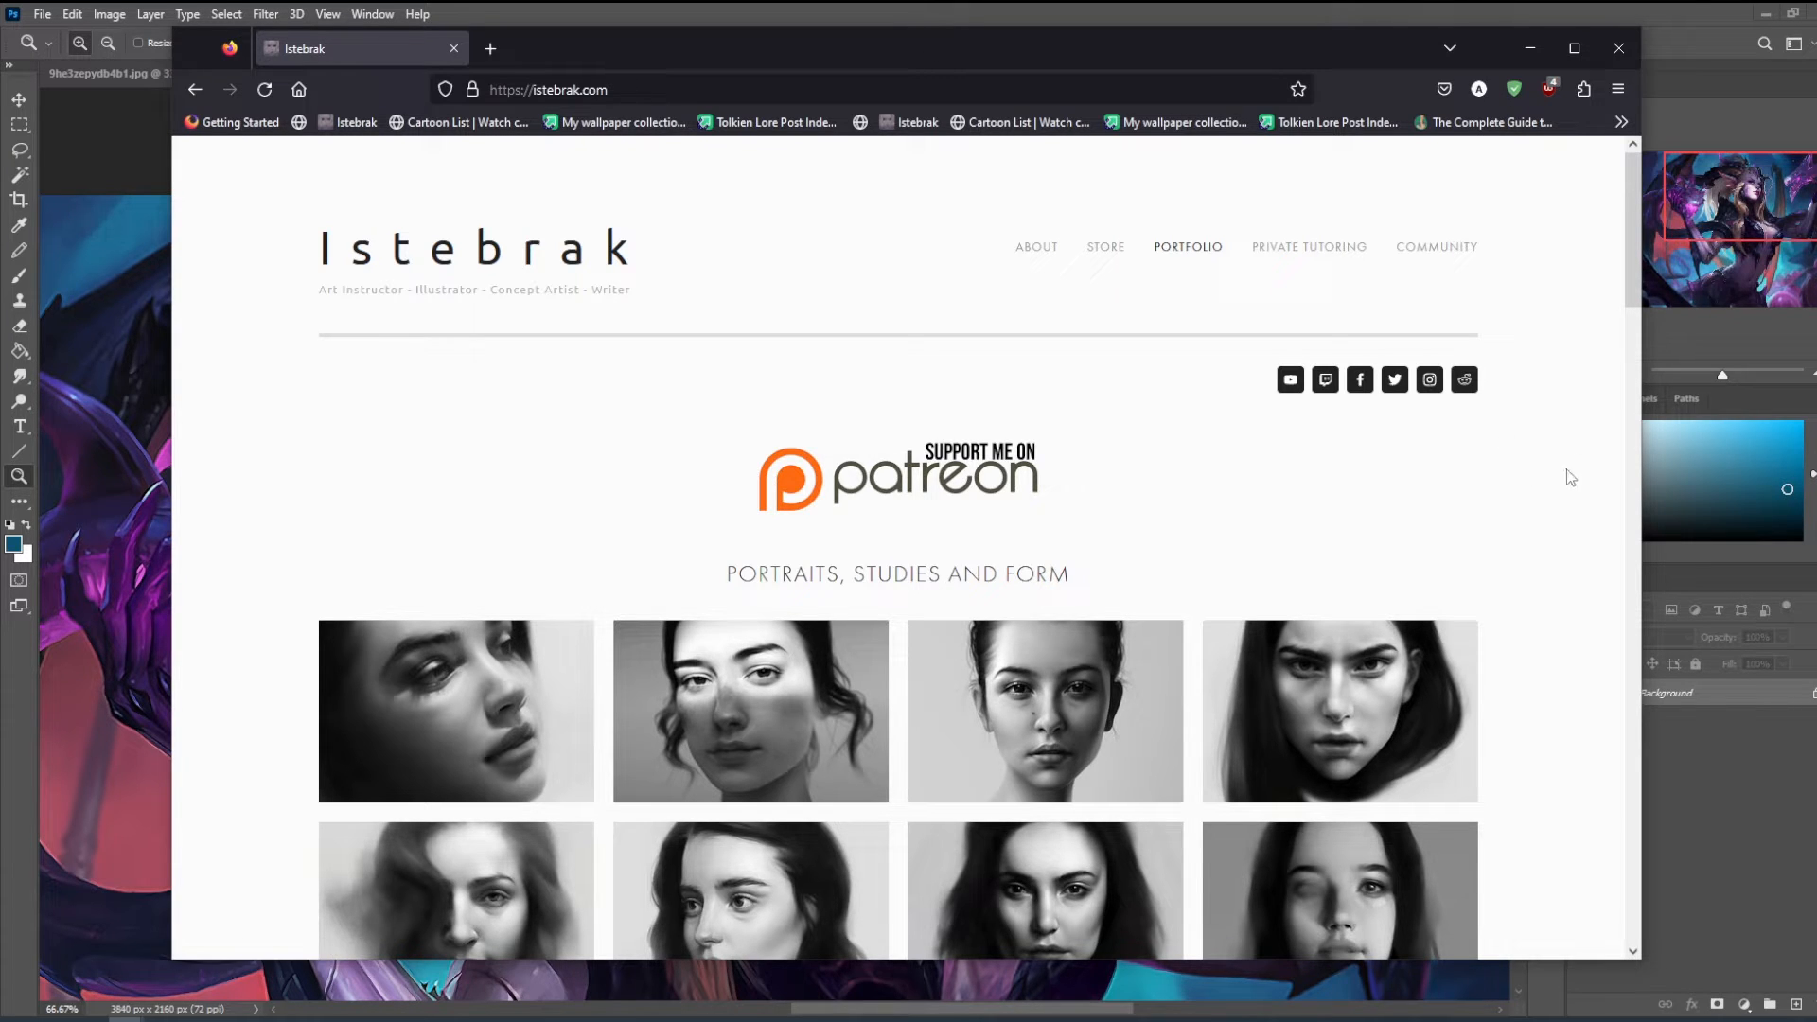
click(1464, 380)
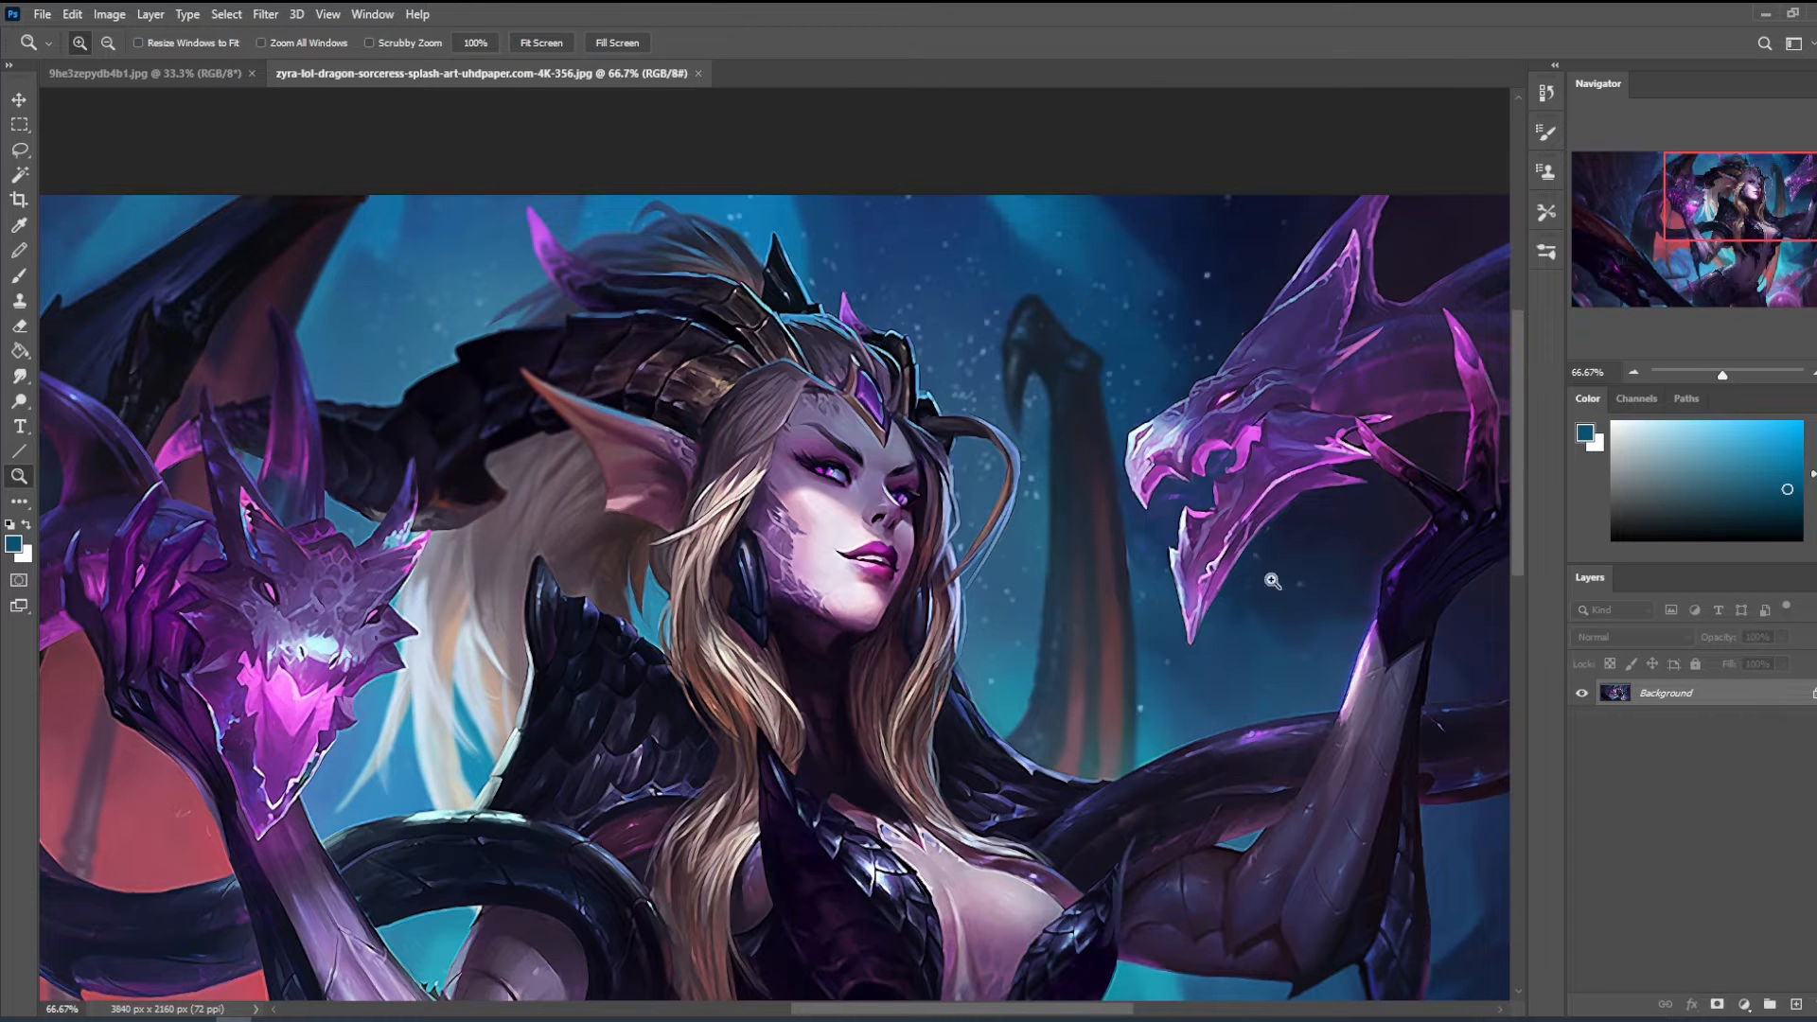
- Add a new layer above the Background and sample a muted purple from the character's face for the brush
click(1795, 1004)
key(b)
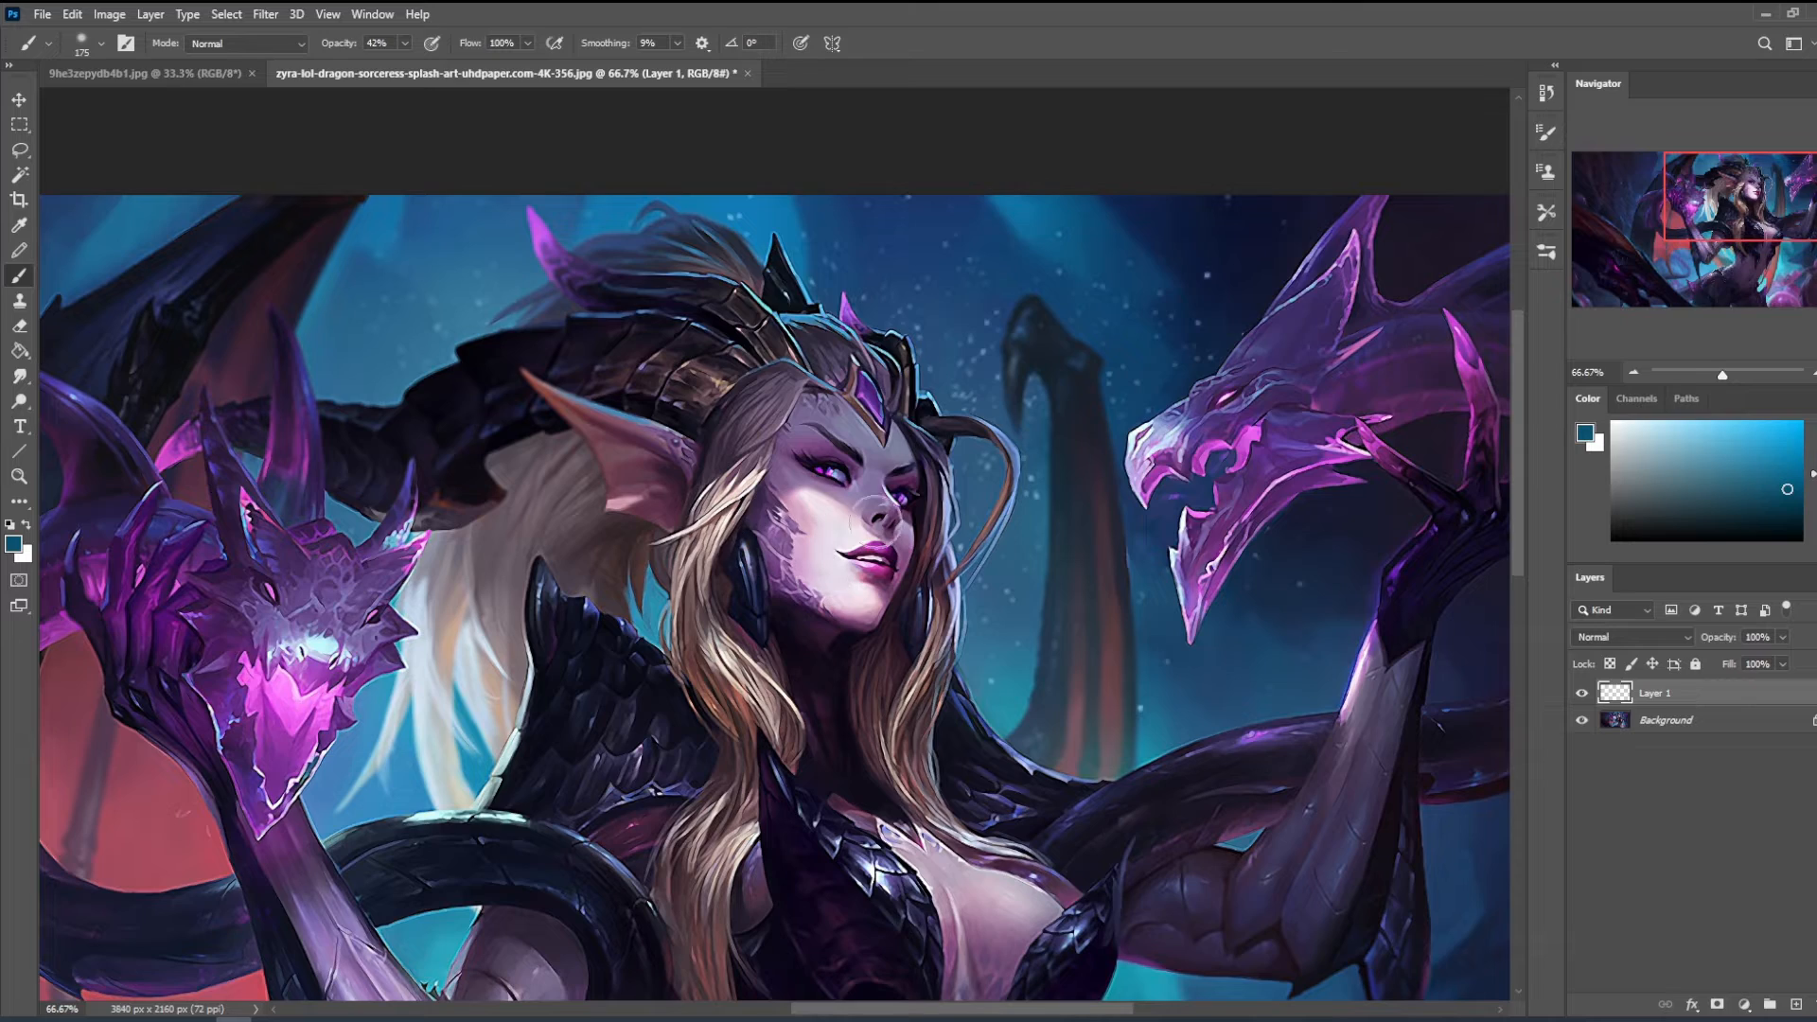
alt+click(861, 548)
- Examine the character's face and mouth up close and in the context of the whole painting
key(z)
drag(822, 489, 884, 604)
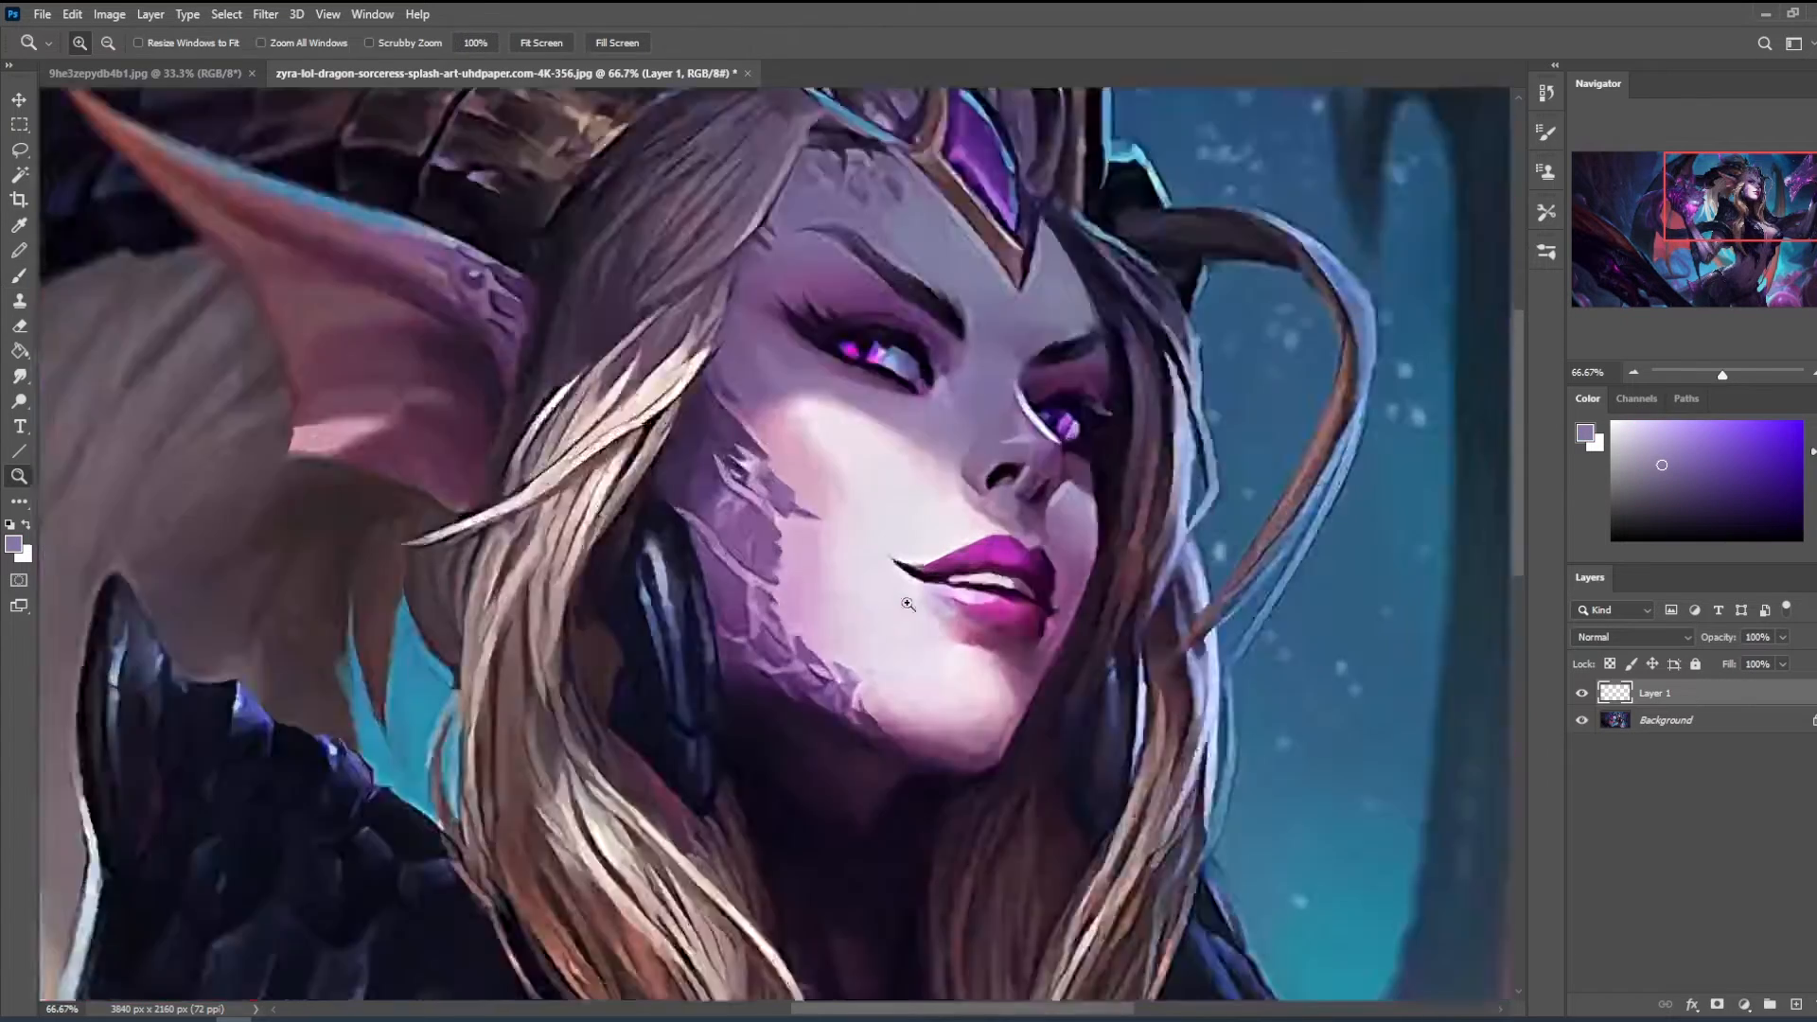
key(ctrl+0)
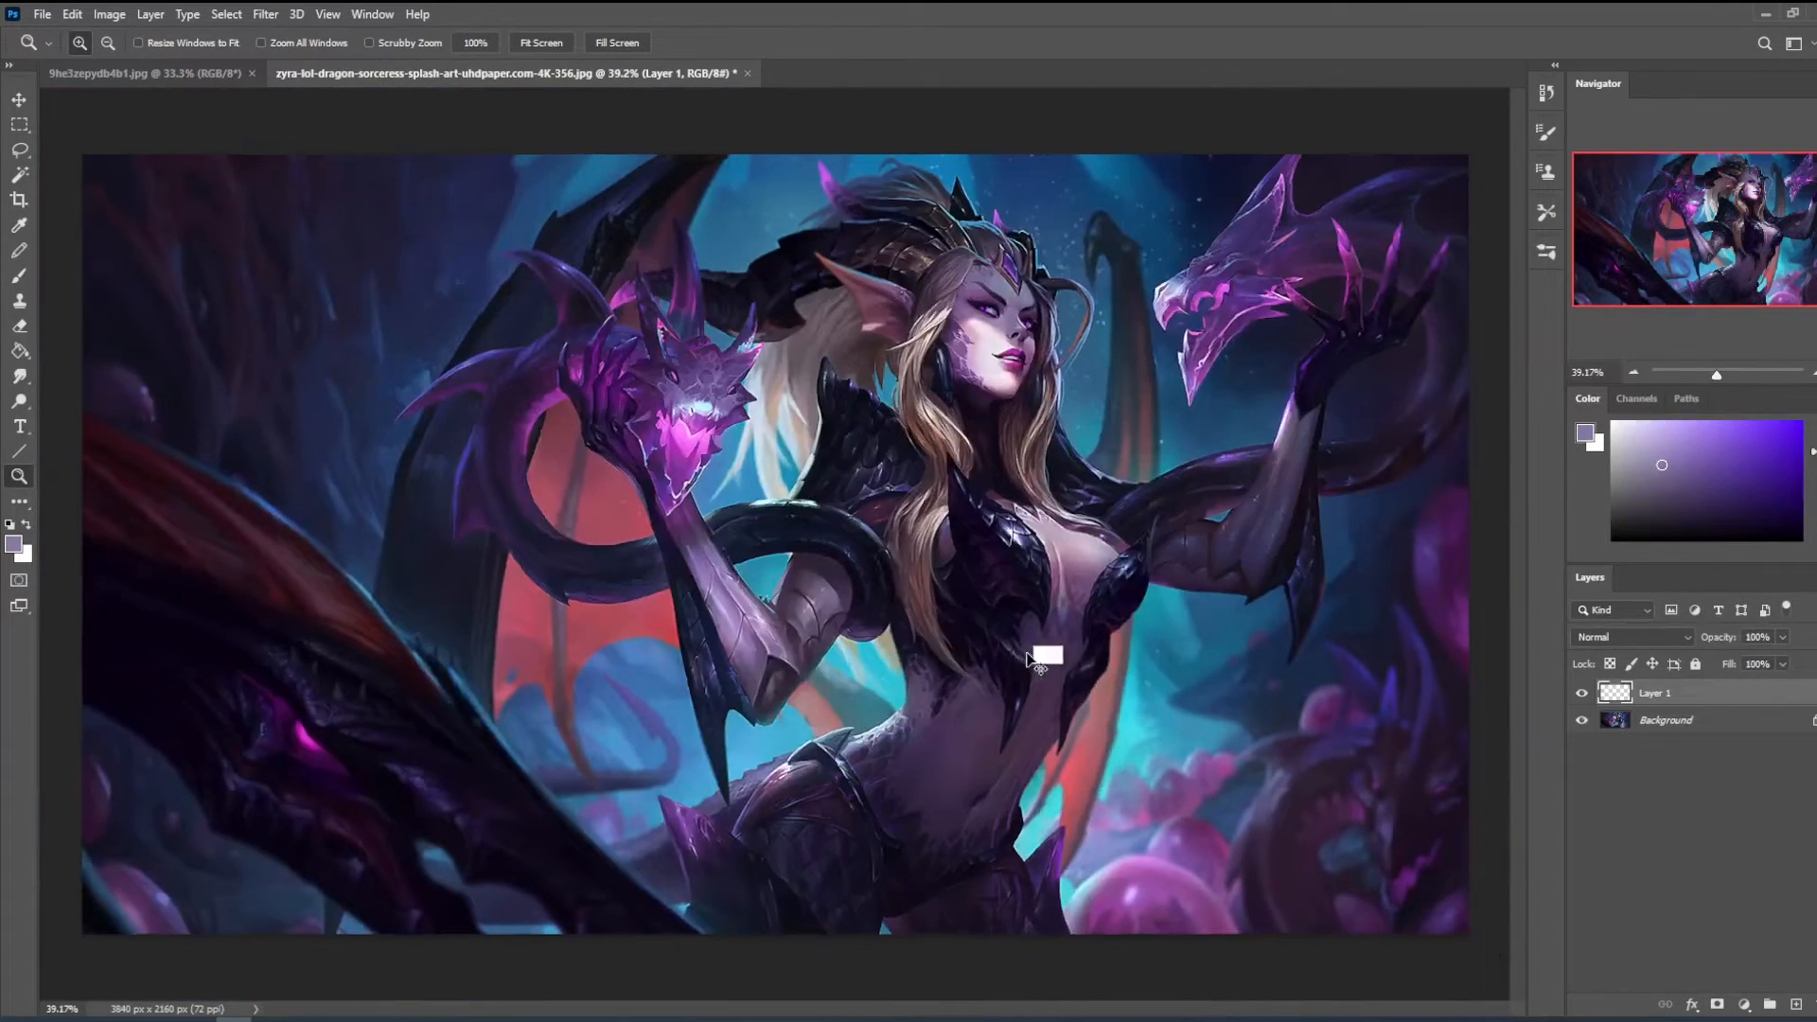
key(ctrl+plus)
drag(912, 145, 1270, 471)
drag(1234, 343, 1200, 404)
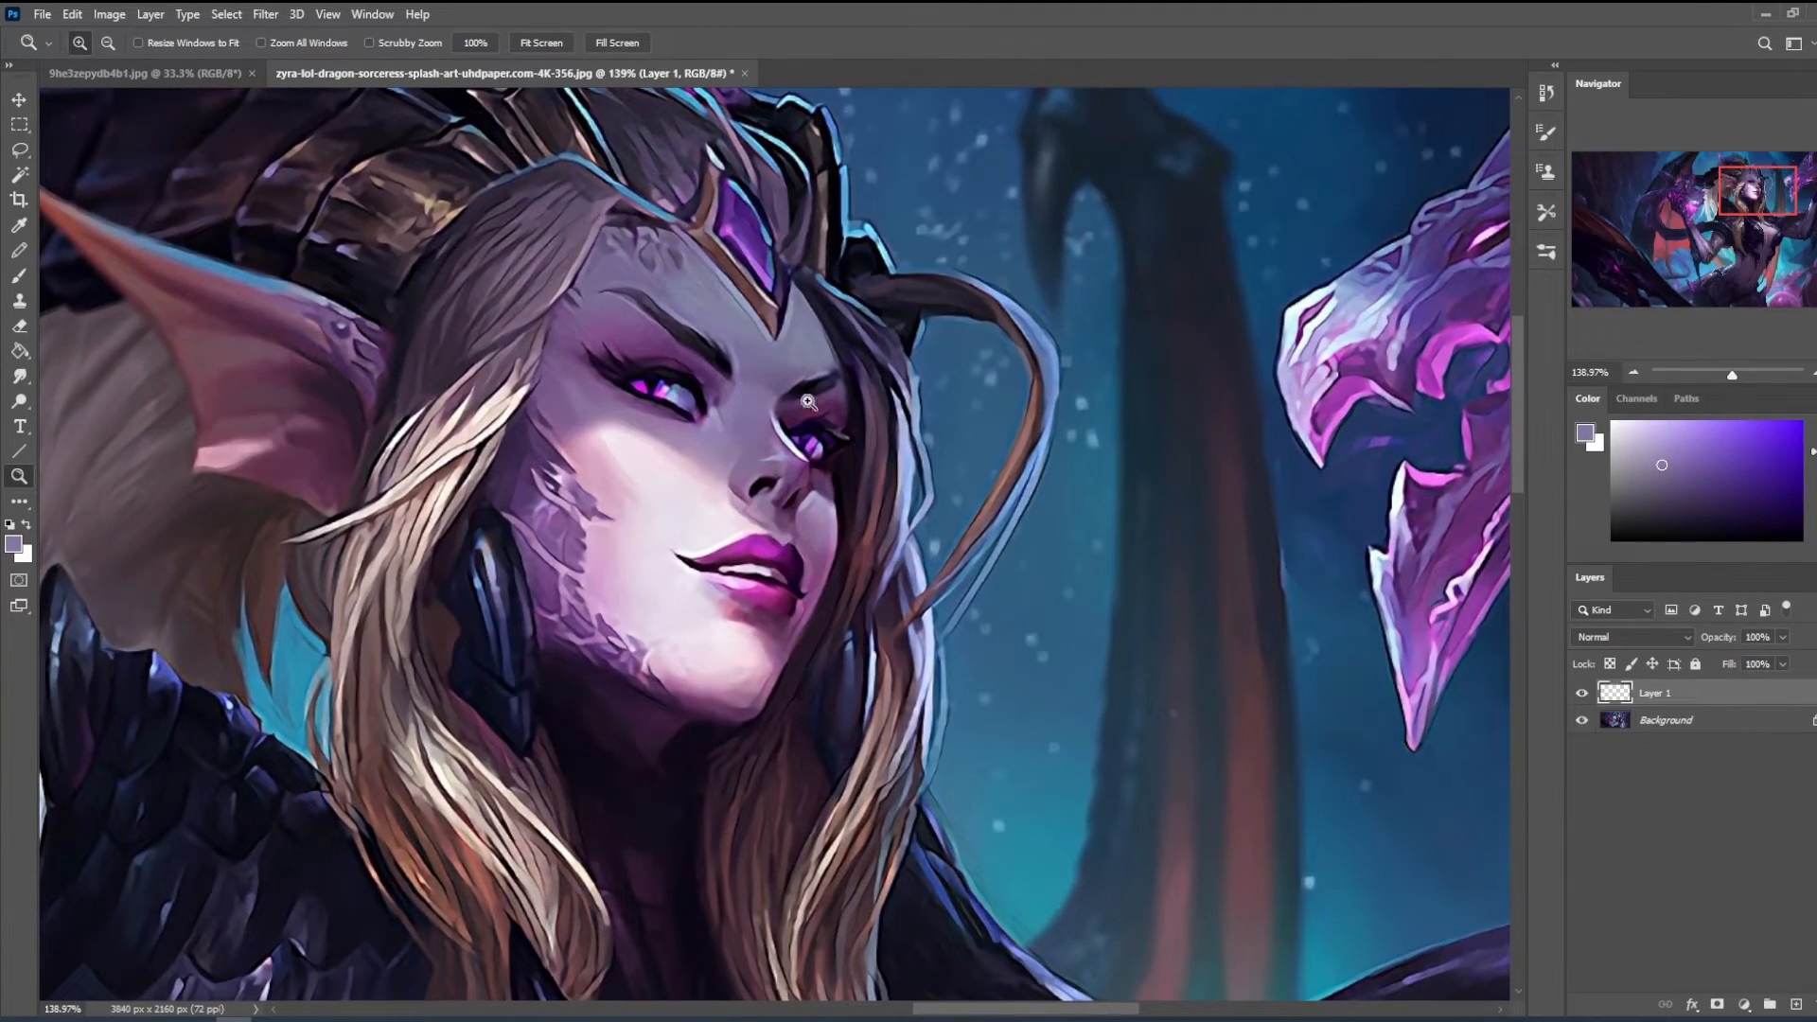
key(ctrl+minus)
key(ctrl+minus)
key(ctrl+minus)
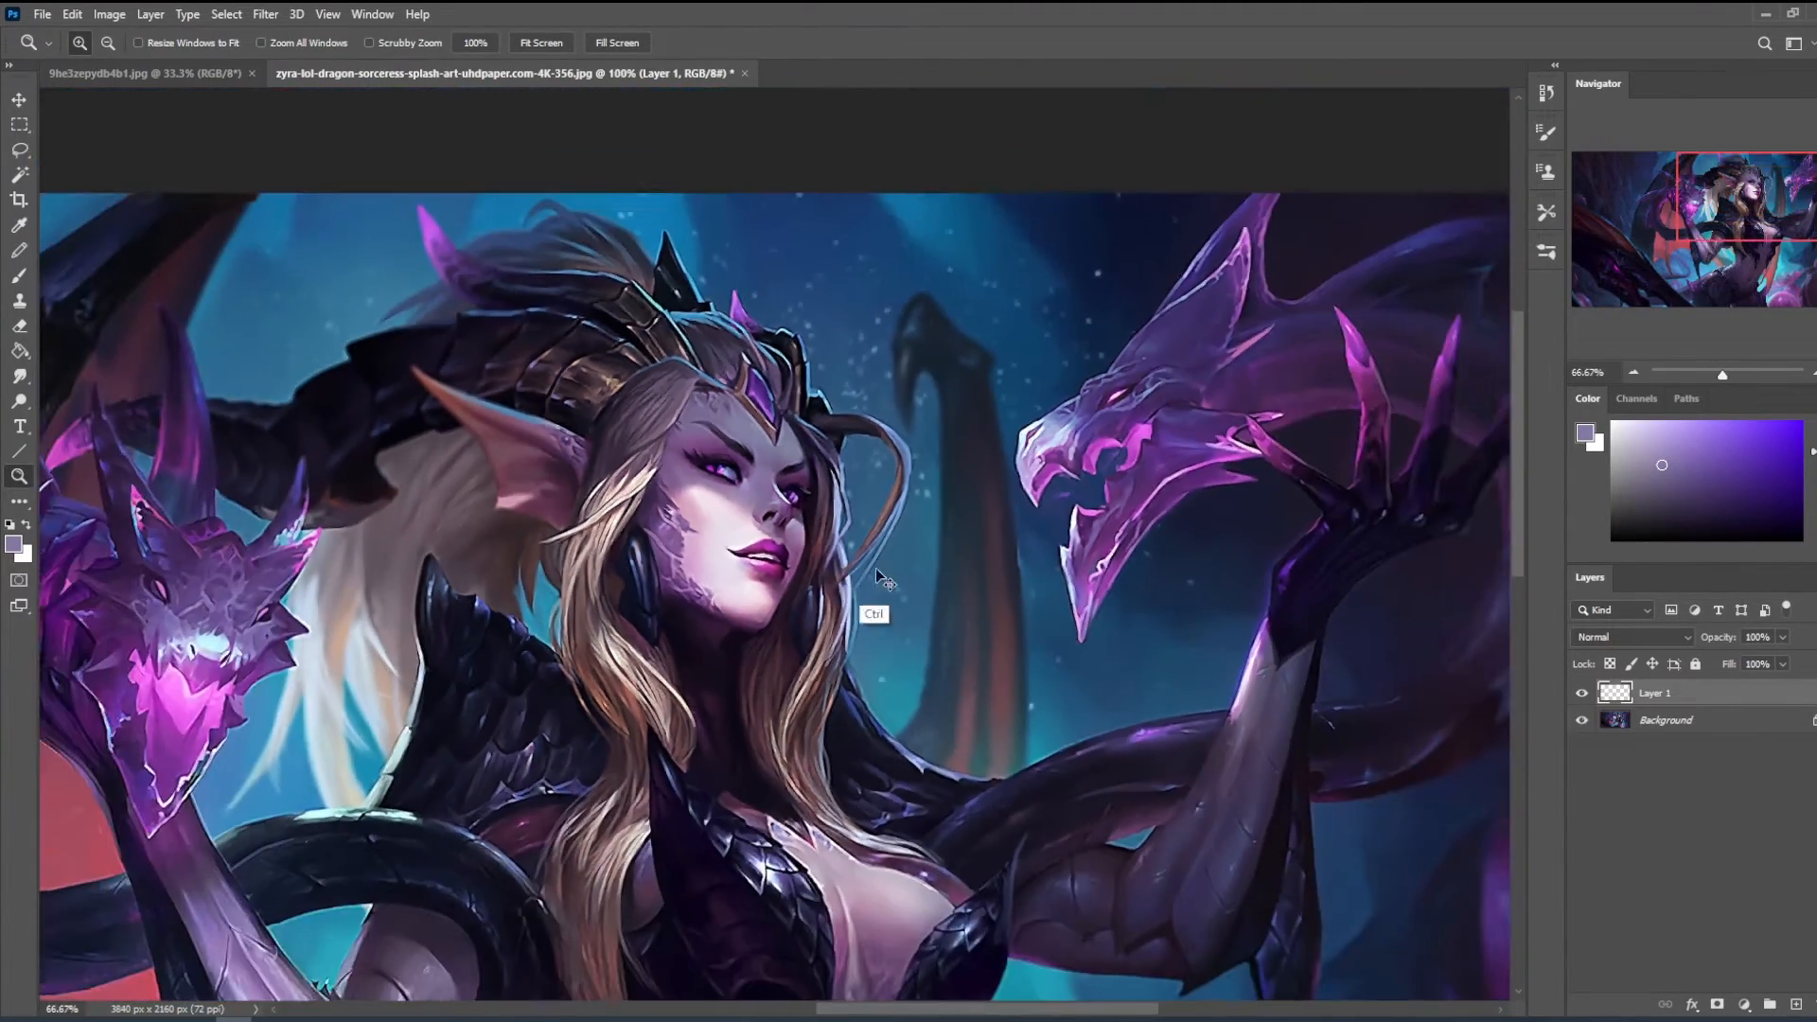
key(ctrl+minus)
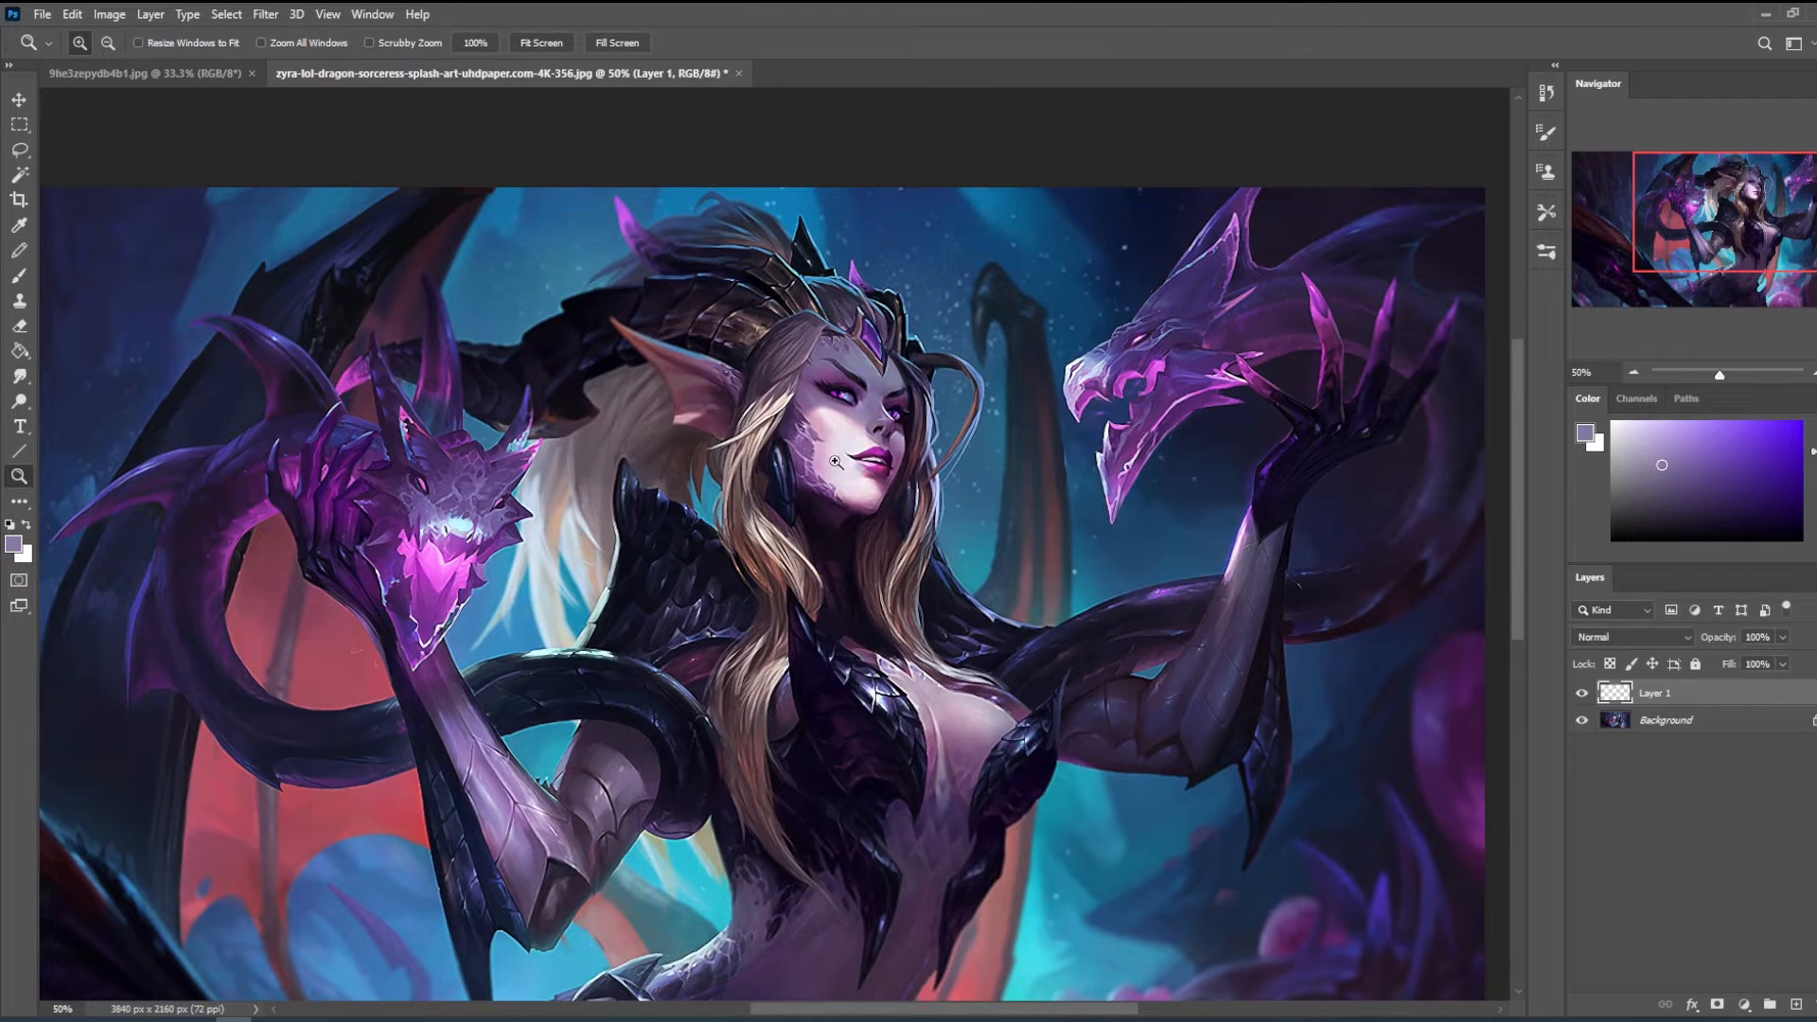
key(b)
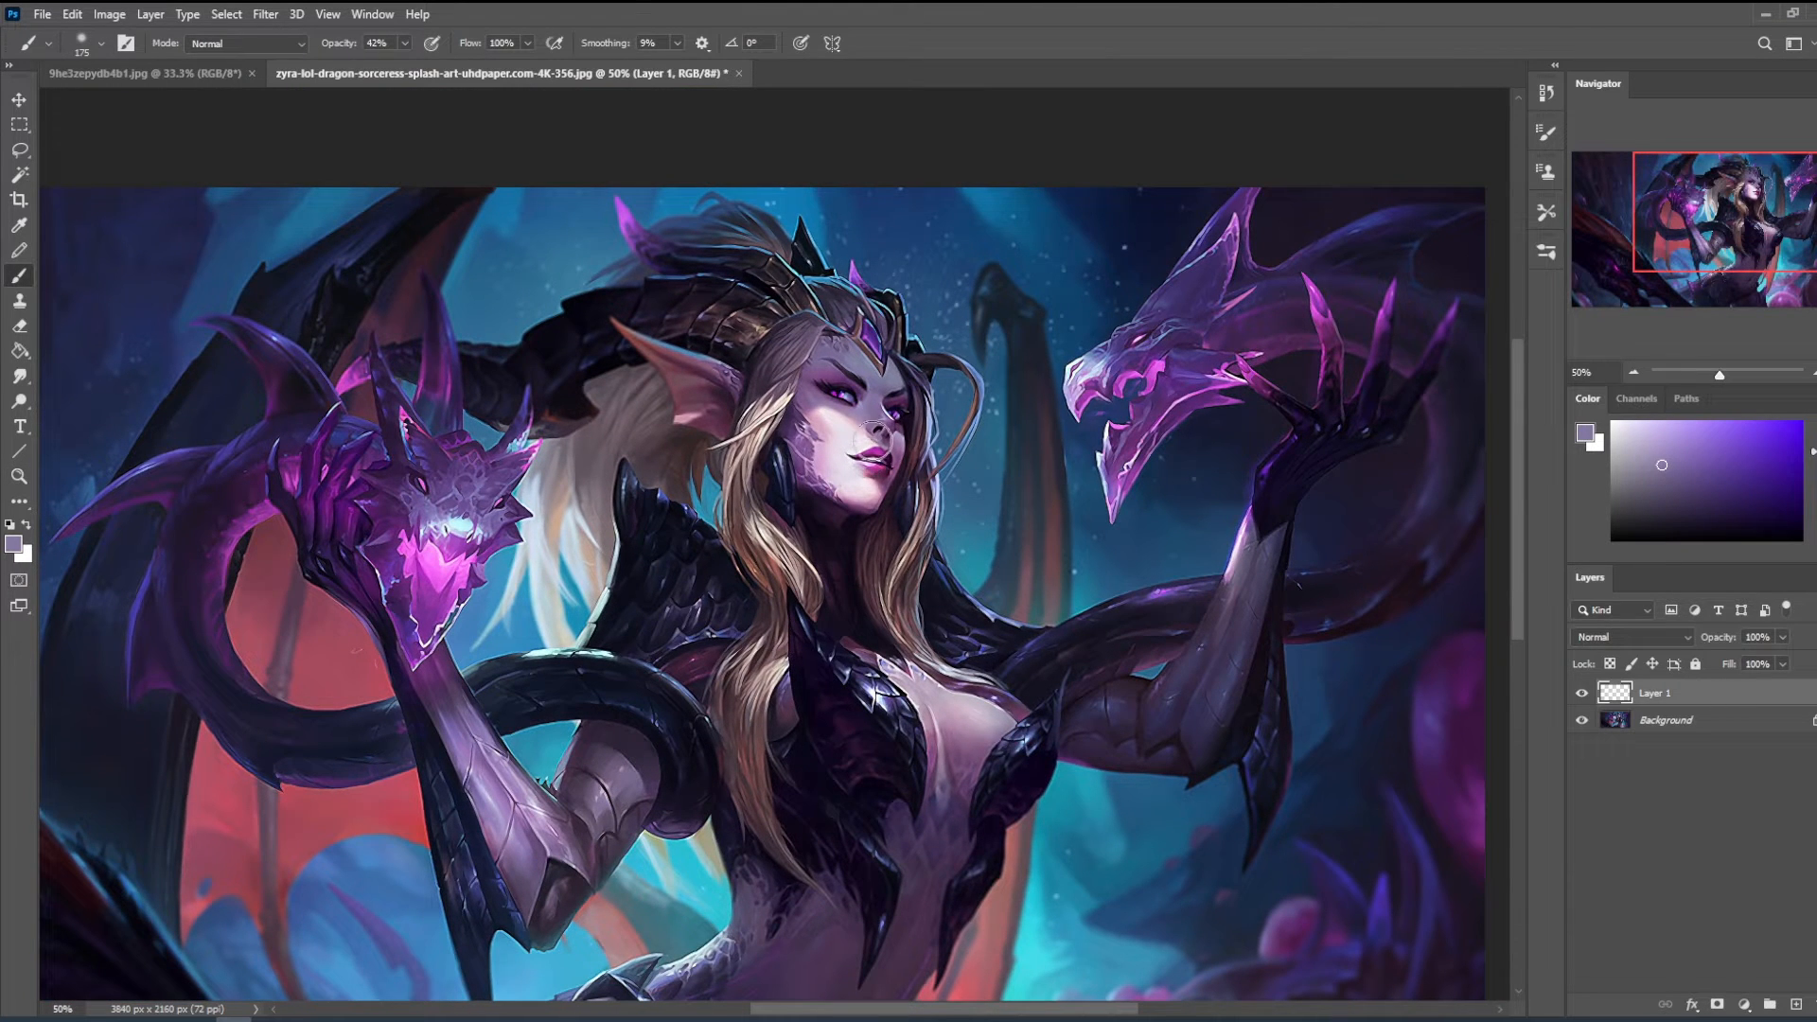
- Bring the three mouth reference photos from the desktop into the painting, stacked vertically over its left side
double_click(920, 19)
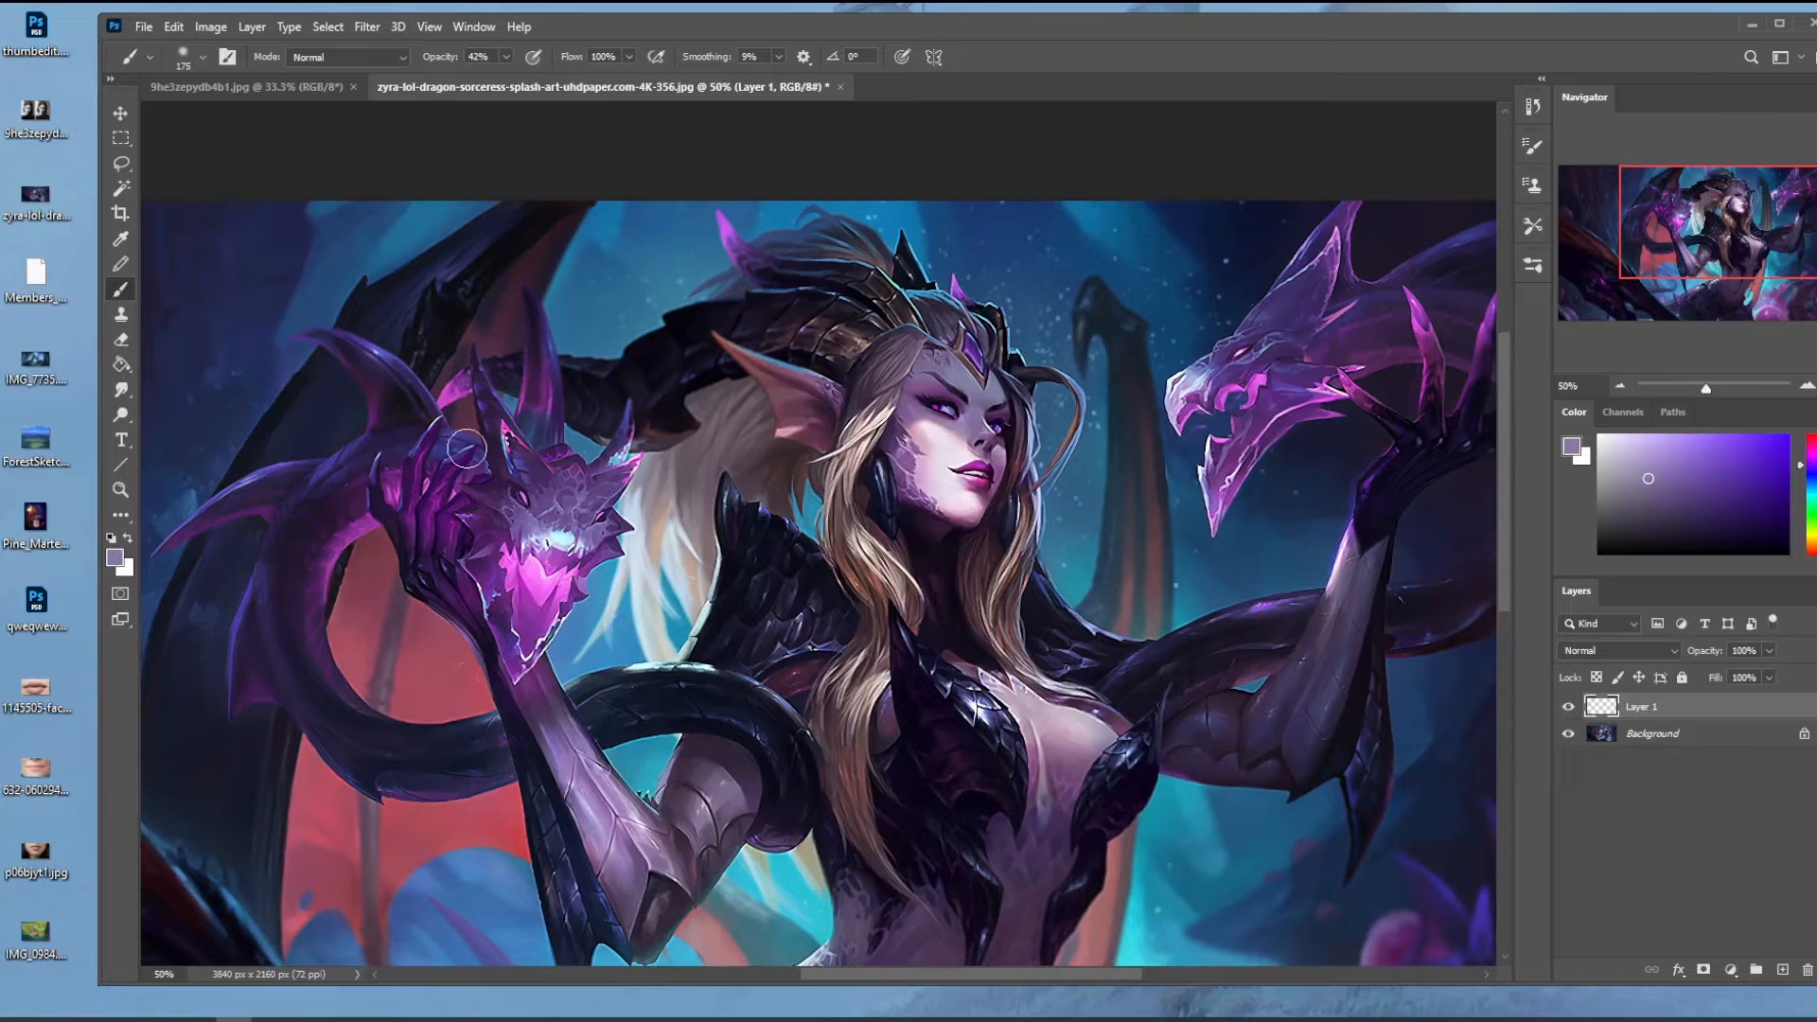
drag(63, 888, 571, 524)
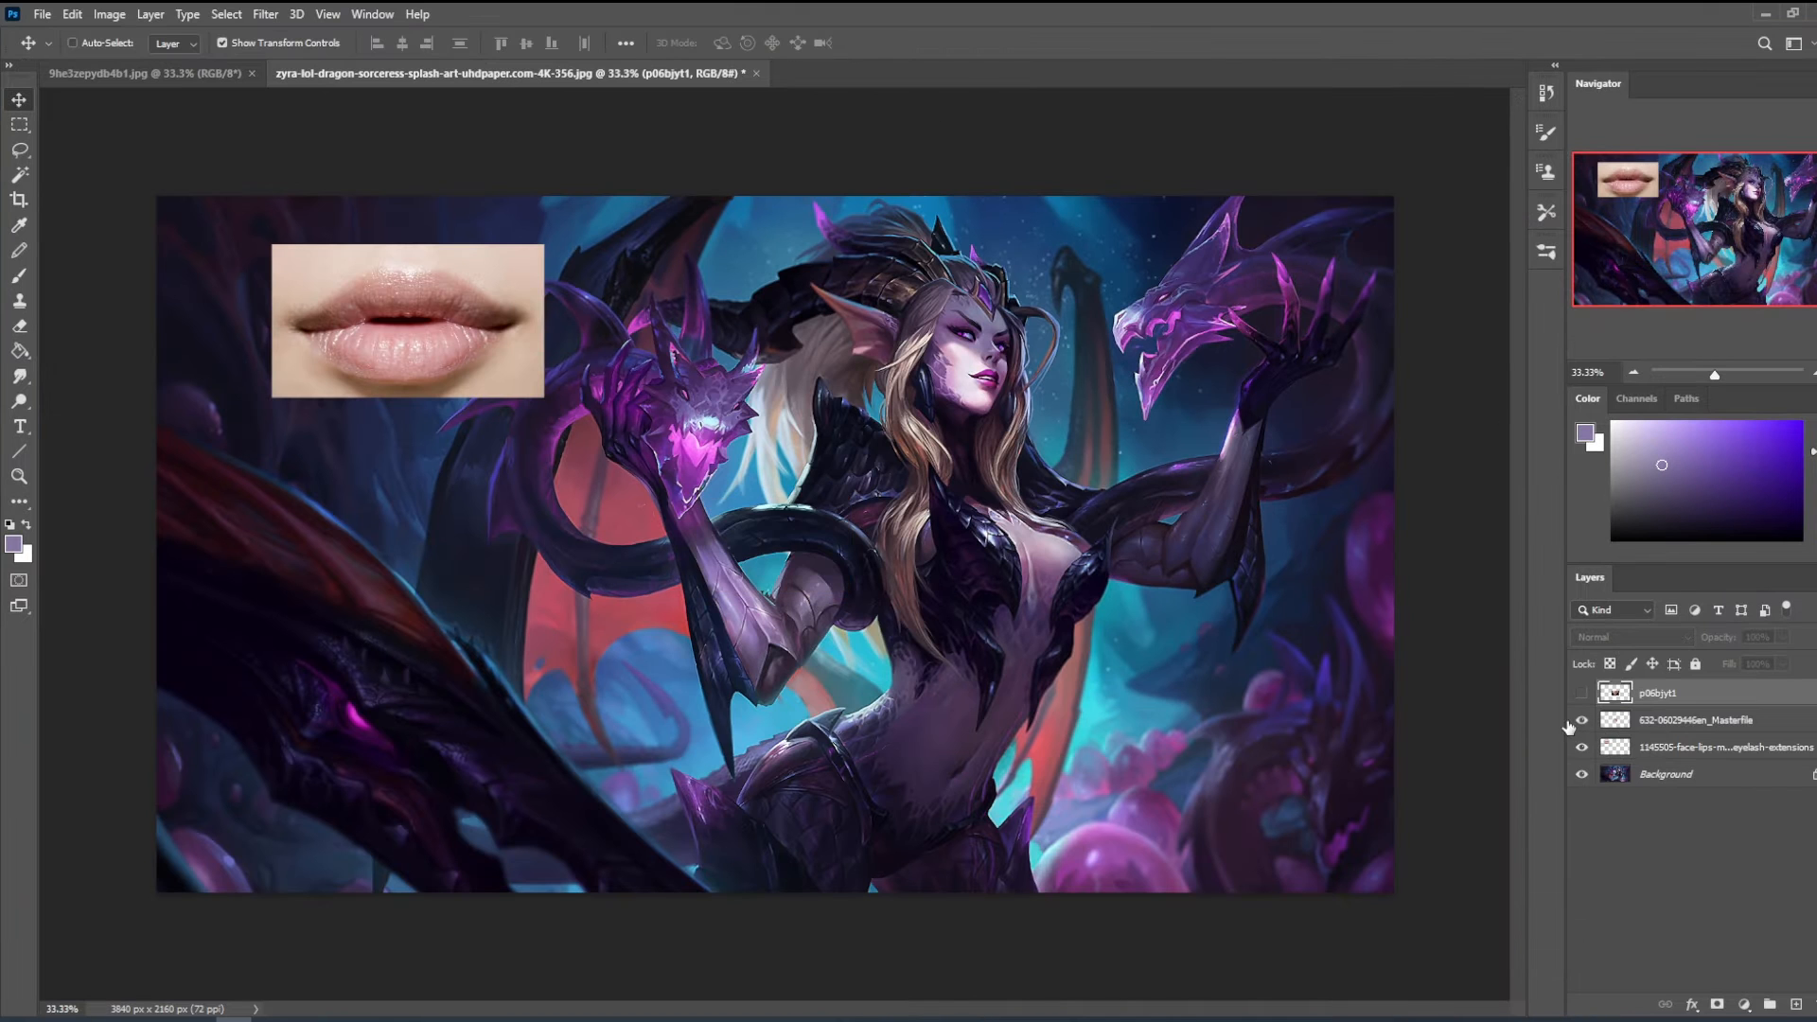
click(1582, 693)
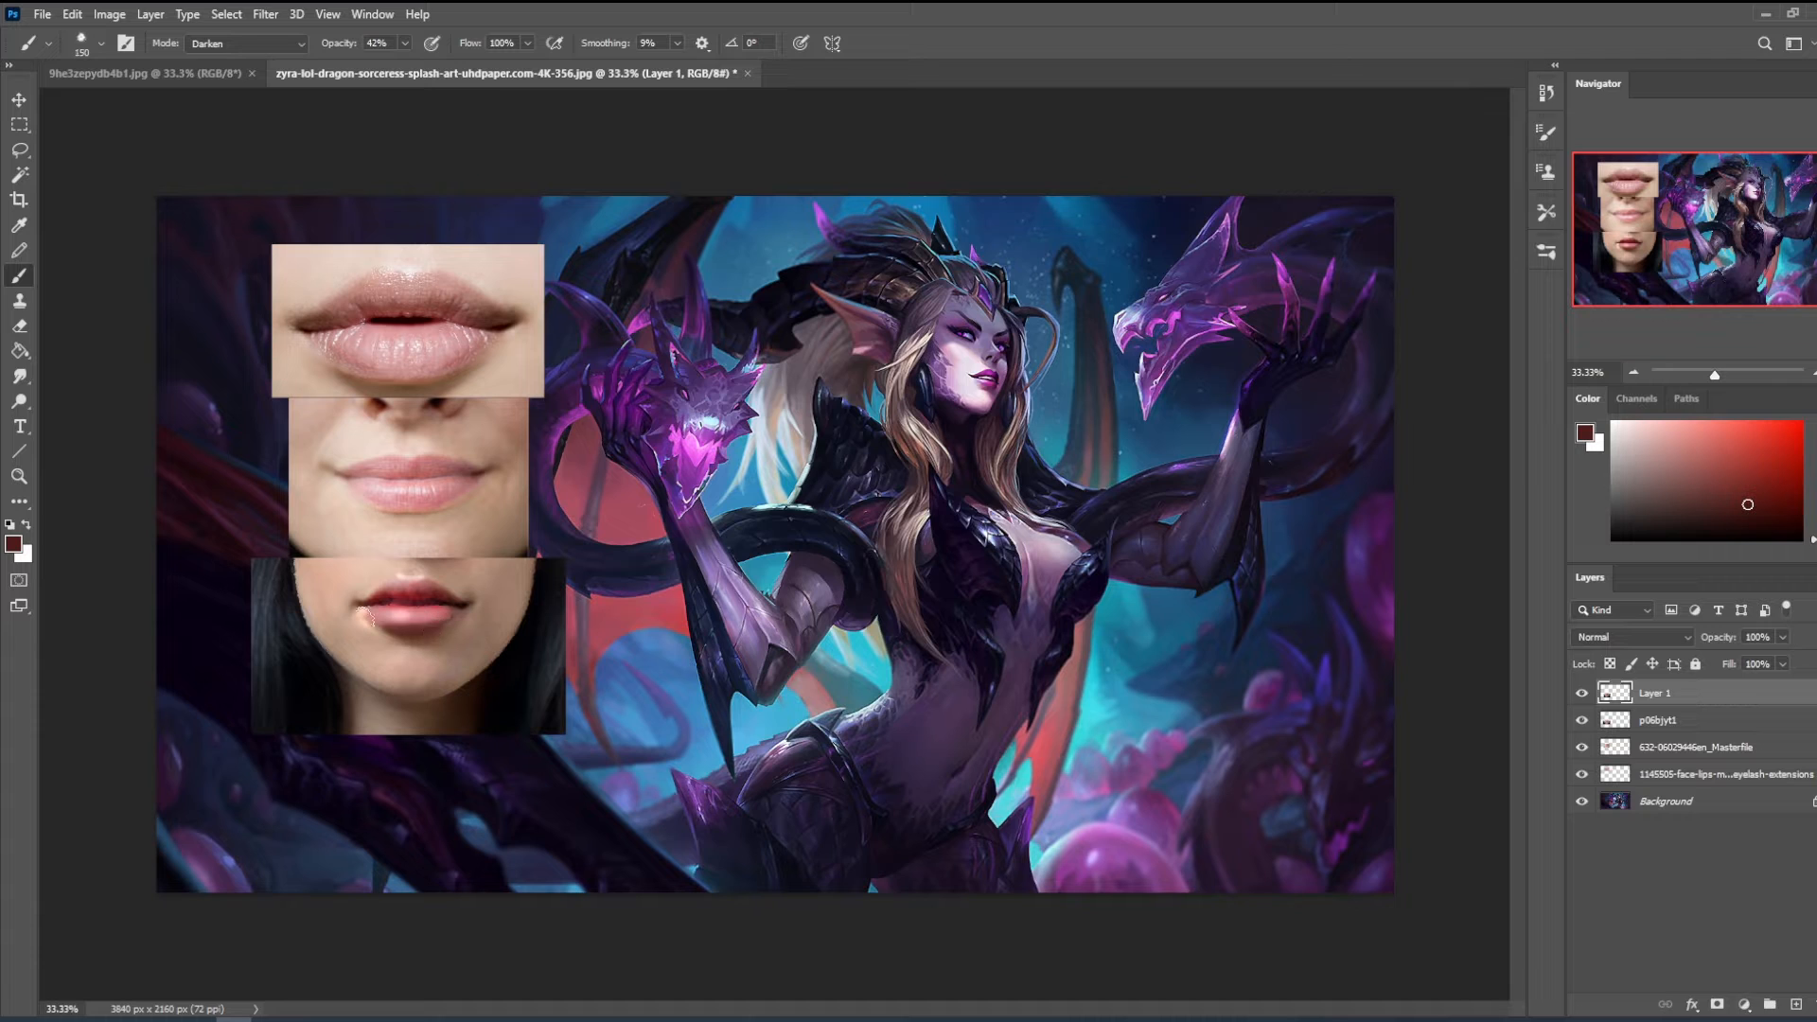
- Paint dark tones along the lips of the bottom mouth photo, reducing the brush to 50 px
key(bracketright)
key(bracketright)
alt+click(427, 593)
key(bracketleft)
key(bracketleft)
key(bracketleft)
key(bracketleft)
key(bracketleft)
key(bracketleft)
key(bracketleft)
key(bracketleft)
alt+click(390, 603)
alt+click(384, 602)
- Set the brush to Normal mode at 55% opacity and touch up the area just below the bottom photo's lips
click(269, 44)
click(268, 61)
click(405, 45)
click(416, 66)
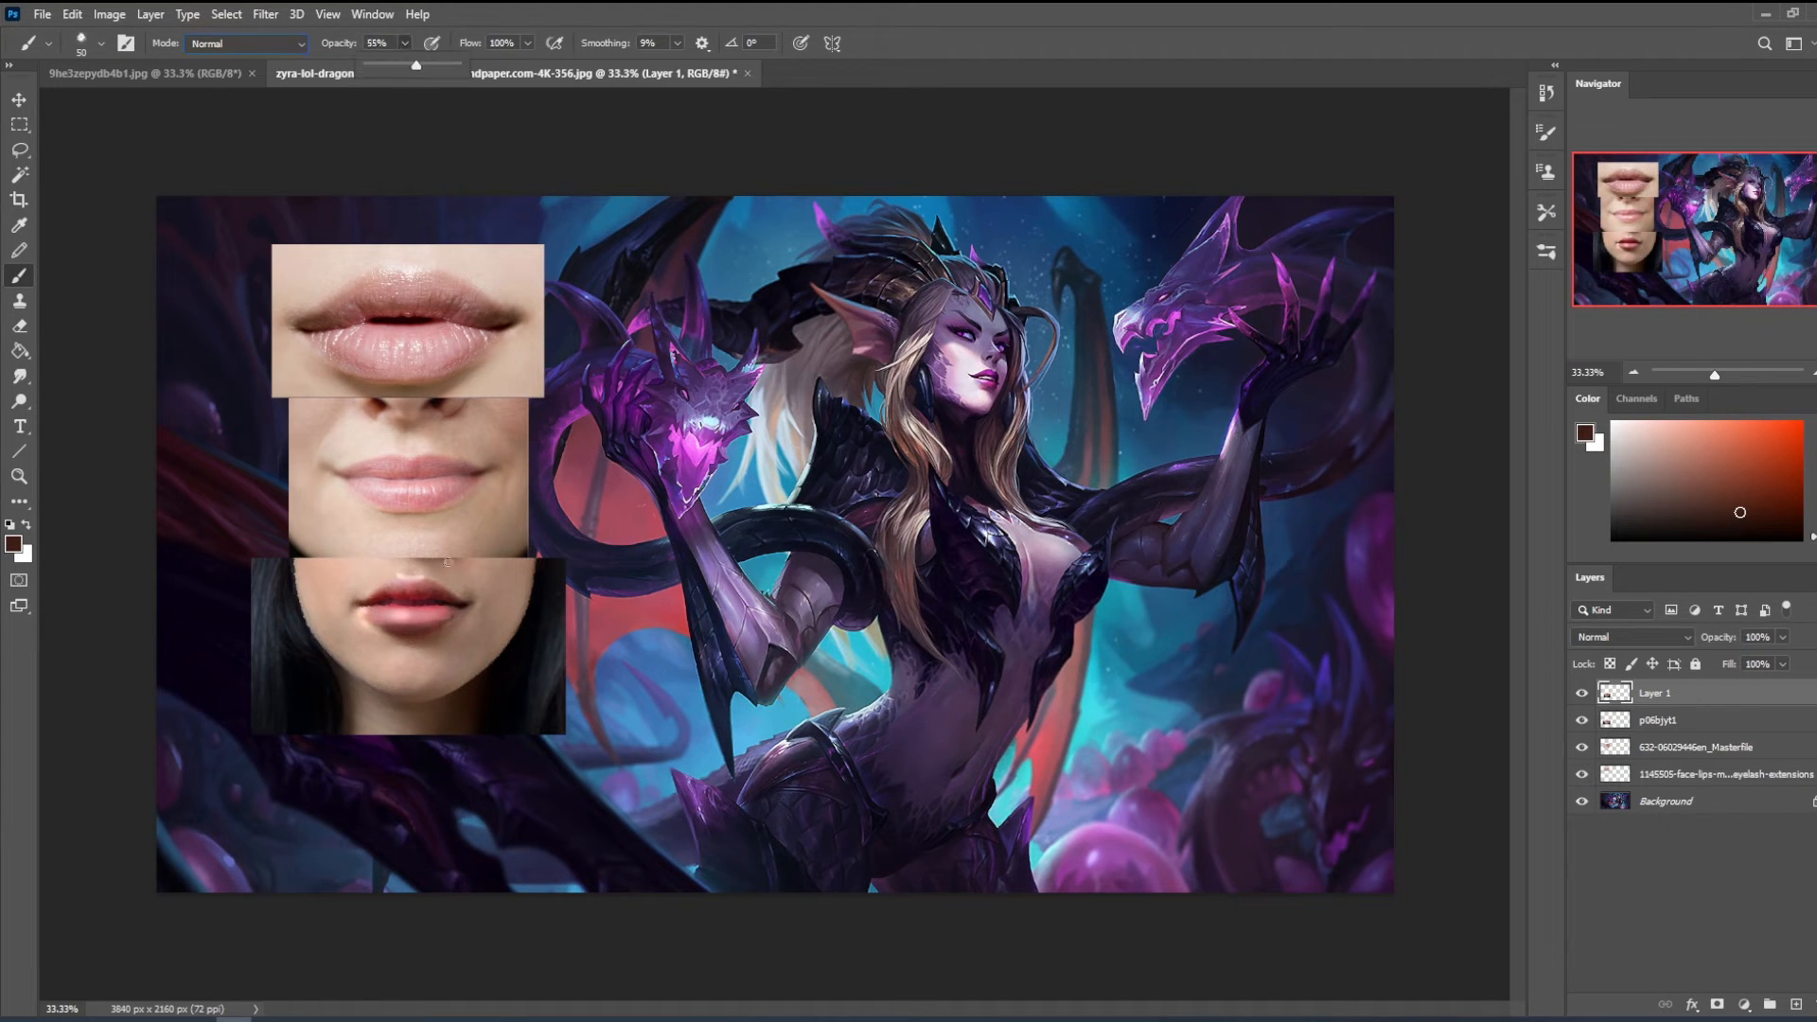
click(430, 634)
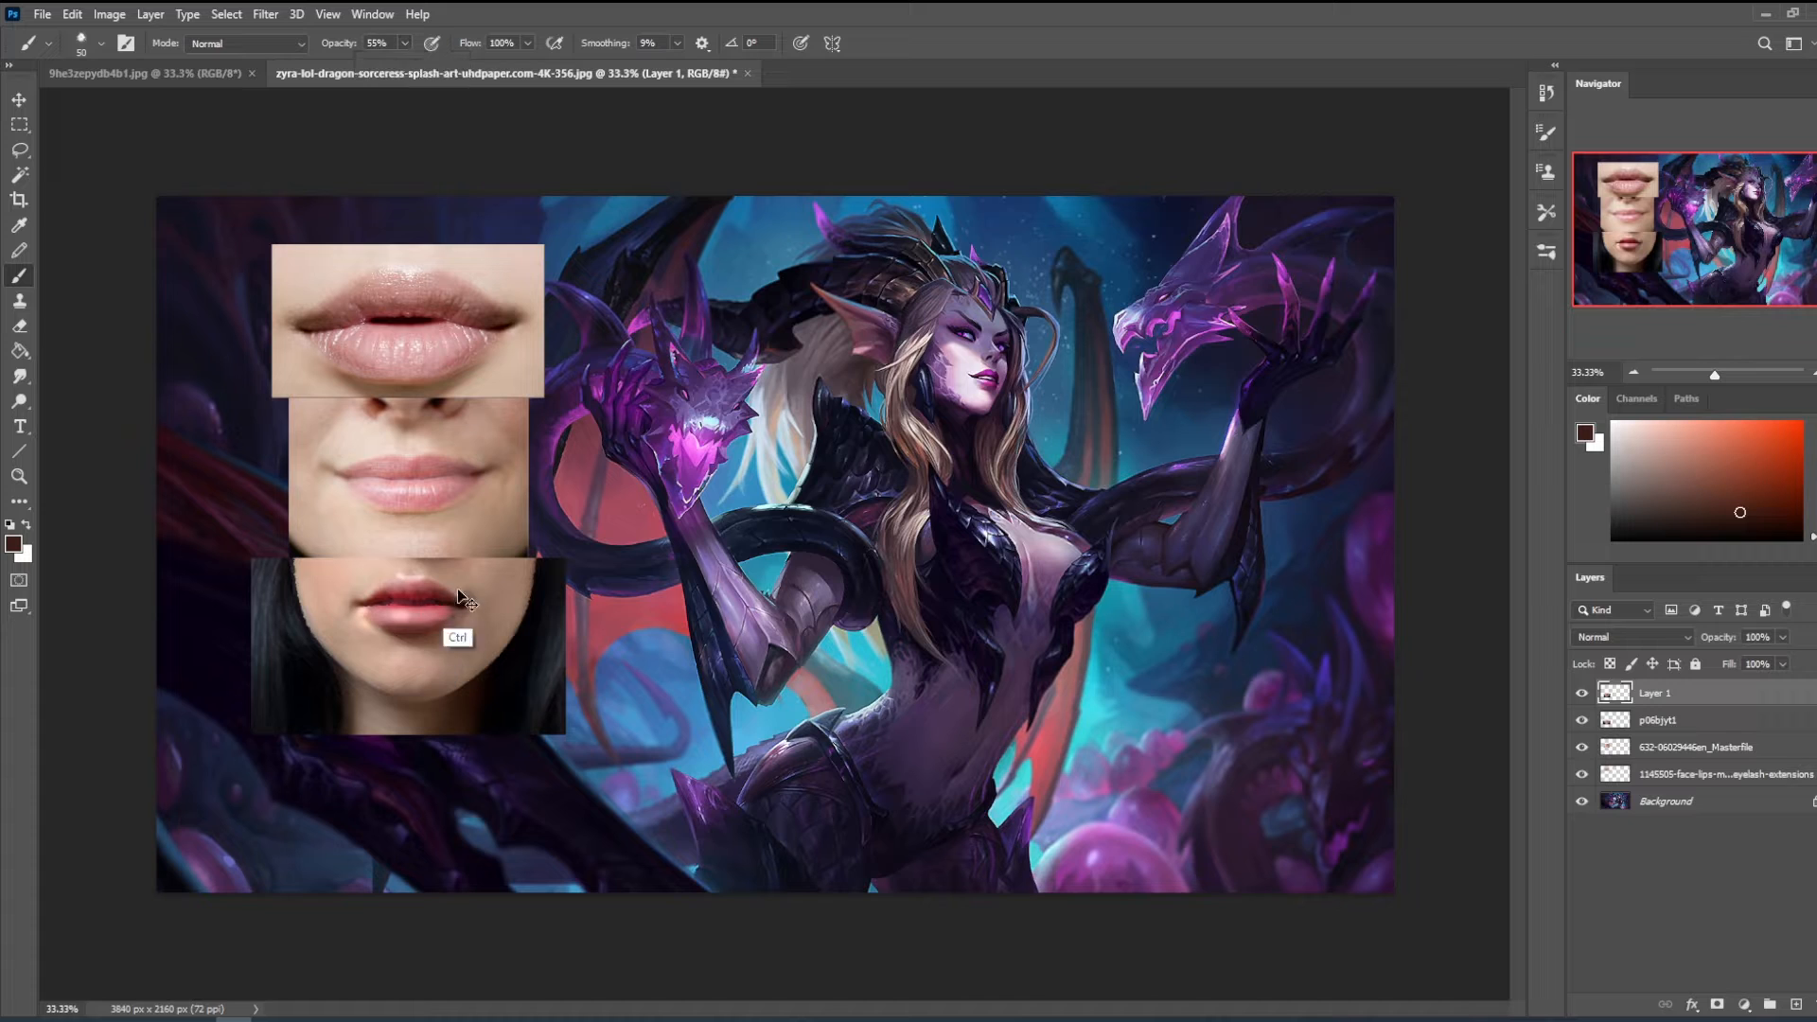
- Toggle the visibility of Layer 1 to compare the painted lips with the original photo
click(1580, 695)
click(1588, 697)
click(1583, 695)
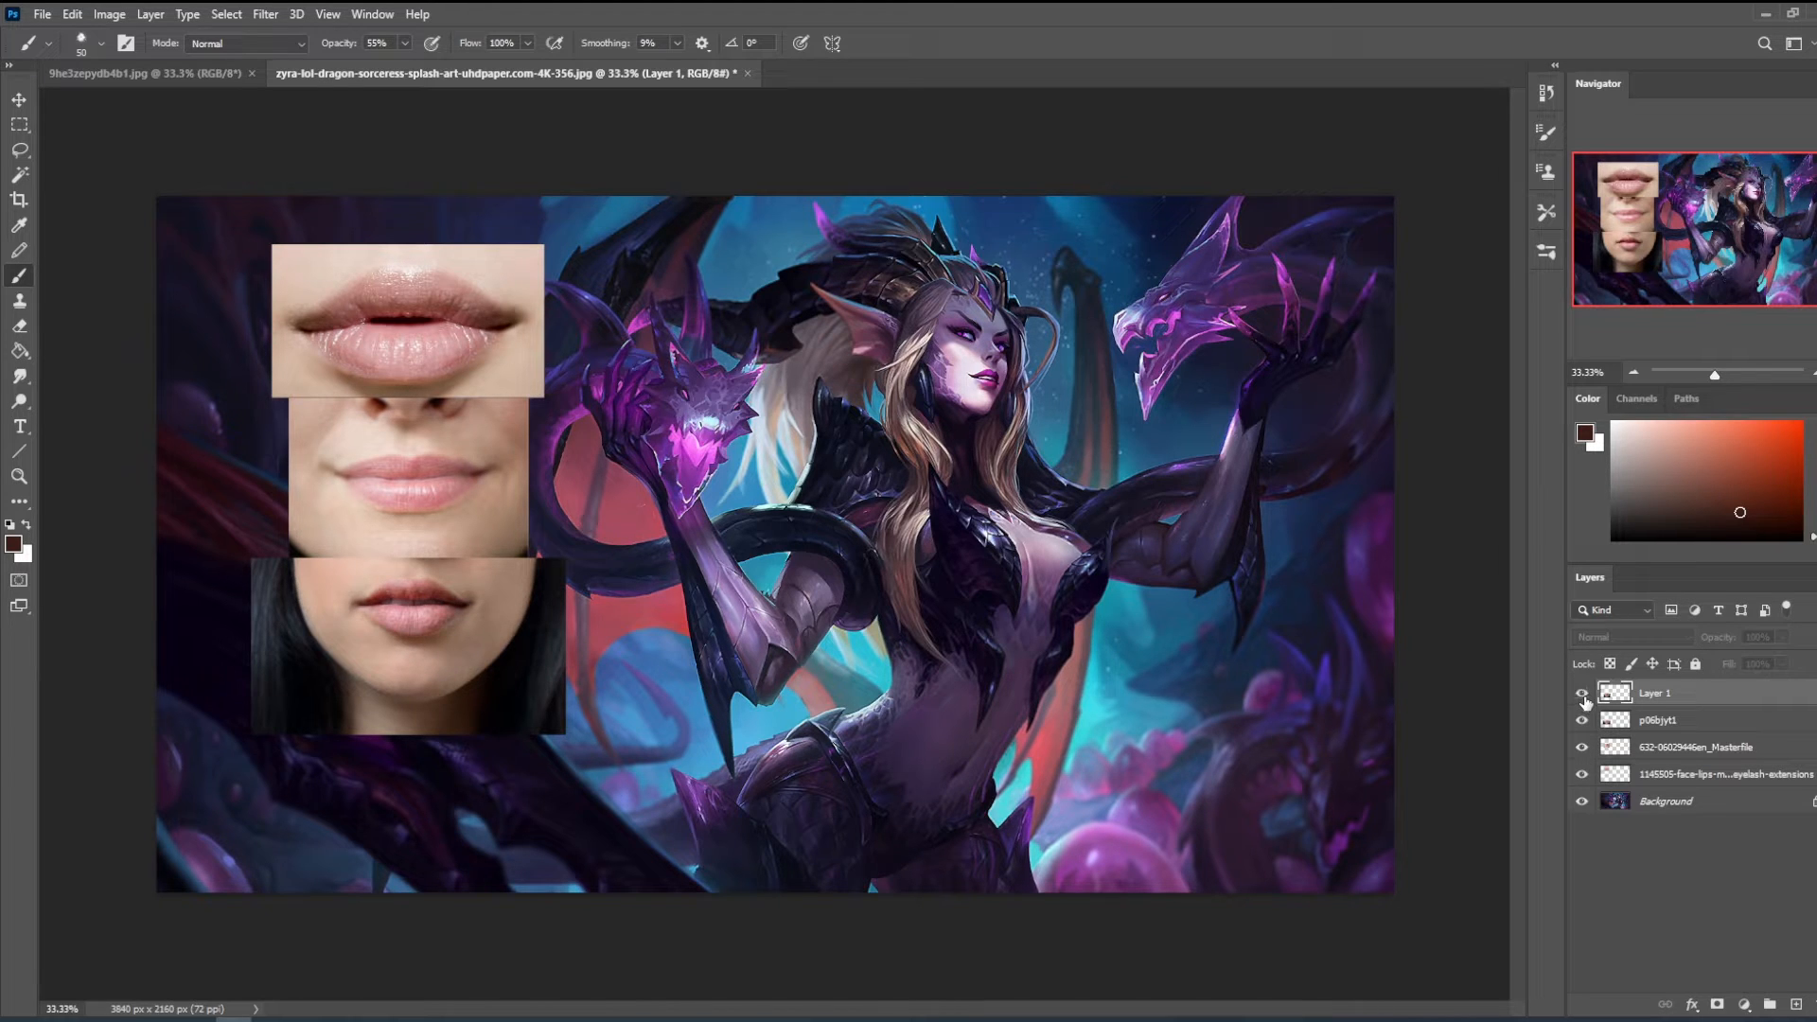
click(1583, 697)
- Choose a bright red and try sketching guide lines around the bottom photo's lips
click(1801, 423)
click(1816, 422)
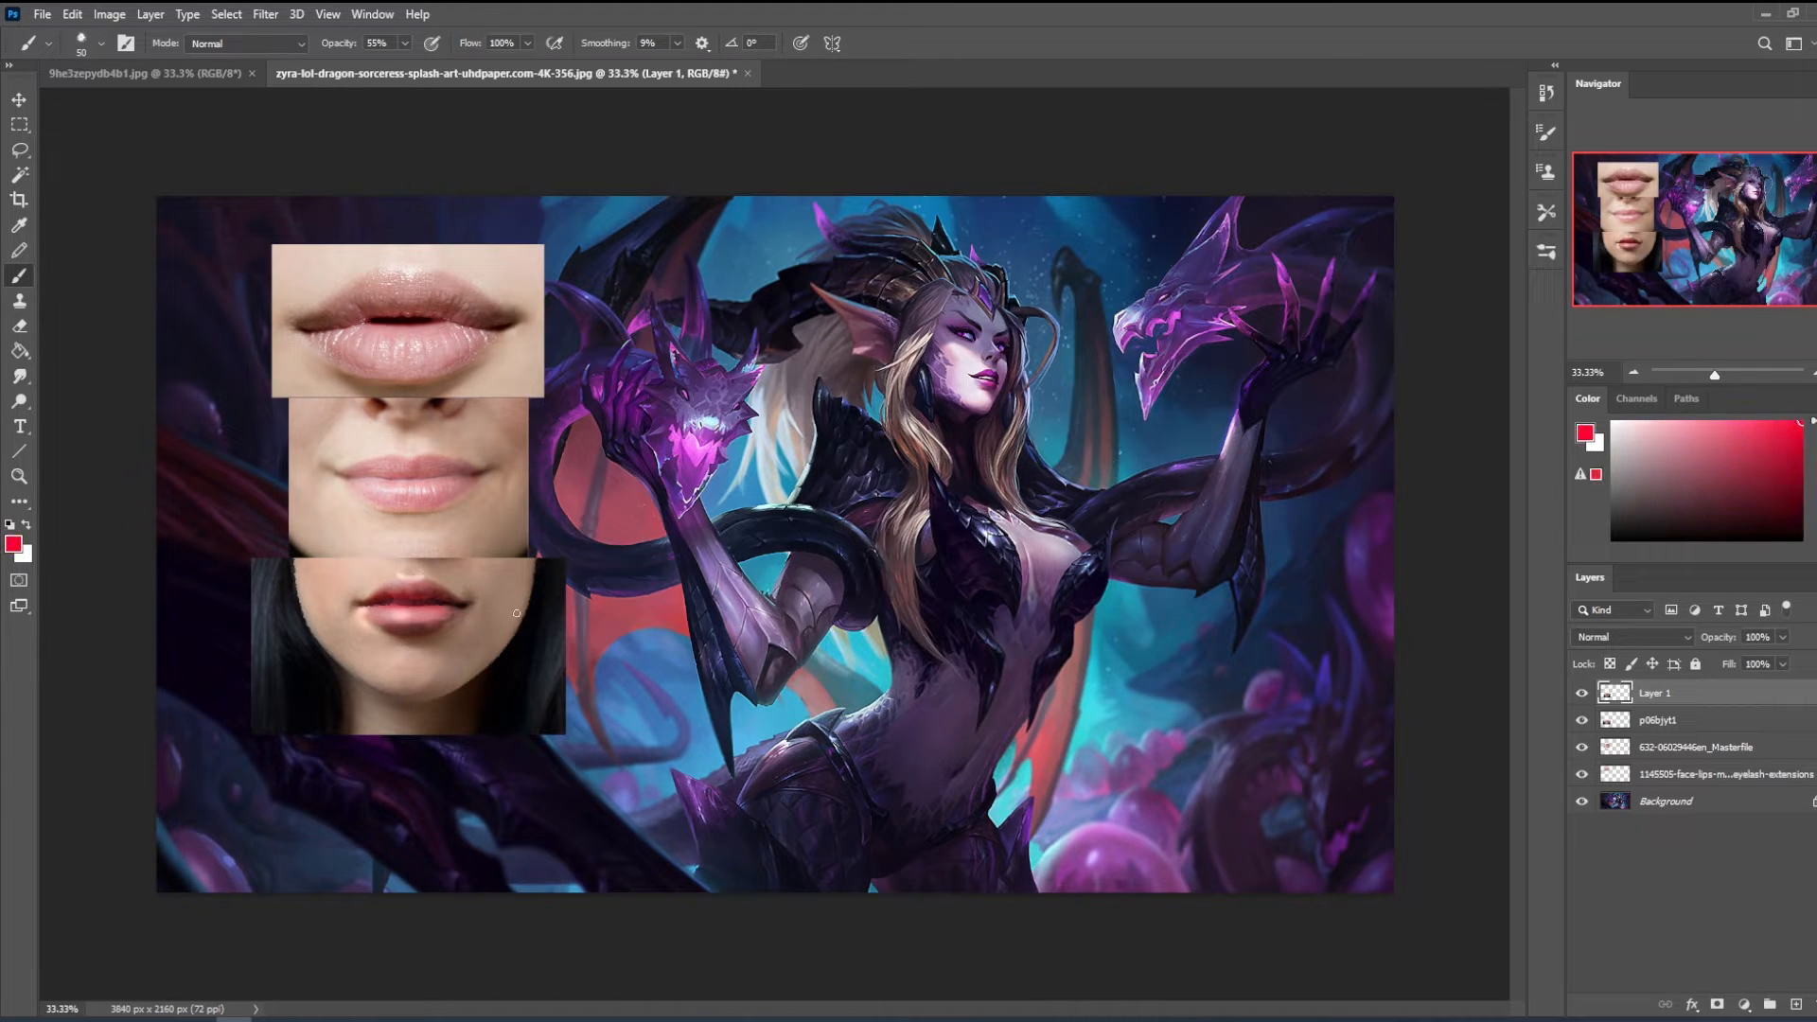
mouse_move(477, 585)
mouse_down()
mouse_move(458, 606)
mouse_move(481, 579)
mouse_up()
mouse_move(375, 596)
mouse_down()
mouse_move(448, 602)
mouse_move(429, 591)
mouse_move(401, 633)
mouse_move(366, 622)
mouse_move(454, 620)
mouse_up()
key(ctrl+z)
key(ctrl+z)
drag(454, 620, 385, 633)
key(ctrl+z)
key(ctrl+z)
- Set the brush to 100% opacity and 30 px and sketch red contour lines across the bottom photo's lips and mouth corners
click(405, 44)
drag(407, 67, 504, 72)
click(395, 593)
key(bracketleft)
mouse_move(369, 579)
mouse_down()
mouse_move(365, 602)
mouse_move(423, 598)
mouse_up()
mouse_move(430, 566)
mouse_down()
mouse_move(435, 603)
mouse_move(401, 591)
mouse_move(462, 605)
mouse_up()
mouse_move(408, 610)
mouse_down()
mouse_move(408, 636)
mouse_move(390, 632)
mouse_up()
mouse_move(366, 607)
mouse_down()
mouse_move(371, 632)
mouse_move(350, 606)
mouse_up()
mouse_move(351, 611)
mouse_down()
mouse_move(467, 609)
mouse_move(490, 586)
mouse_move(497, 625)
mouse_move(467, 641)
mouse_up()
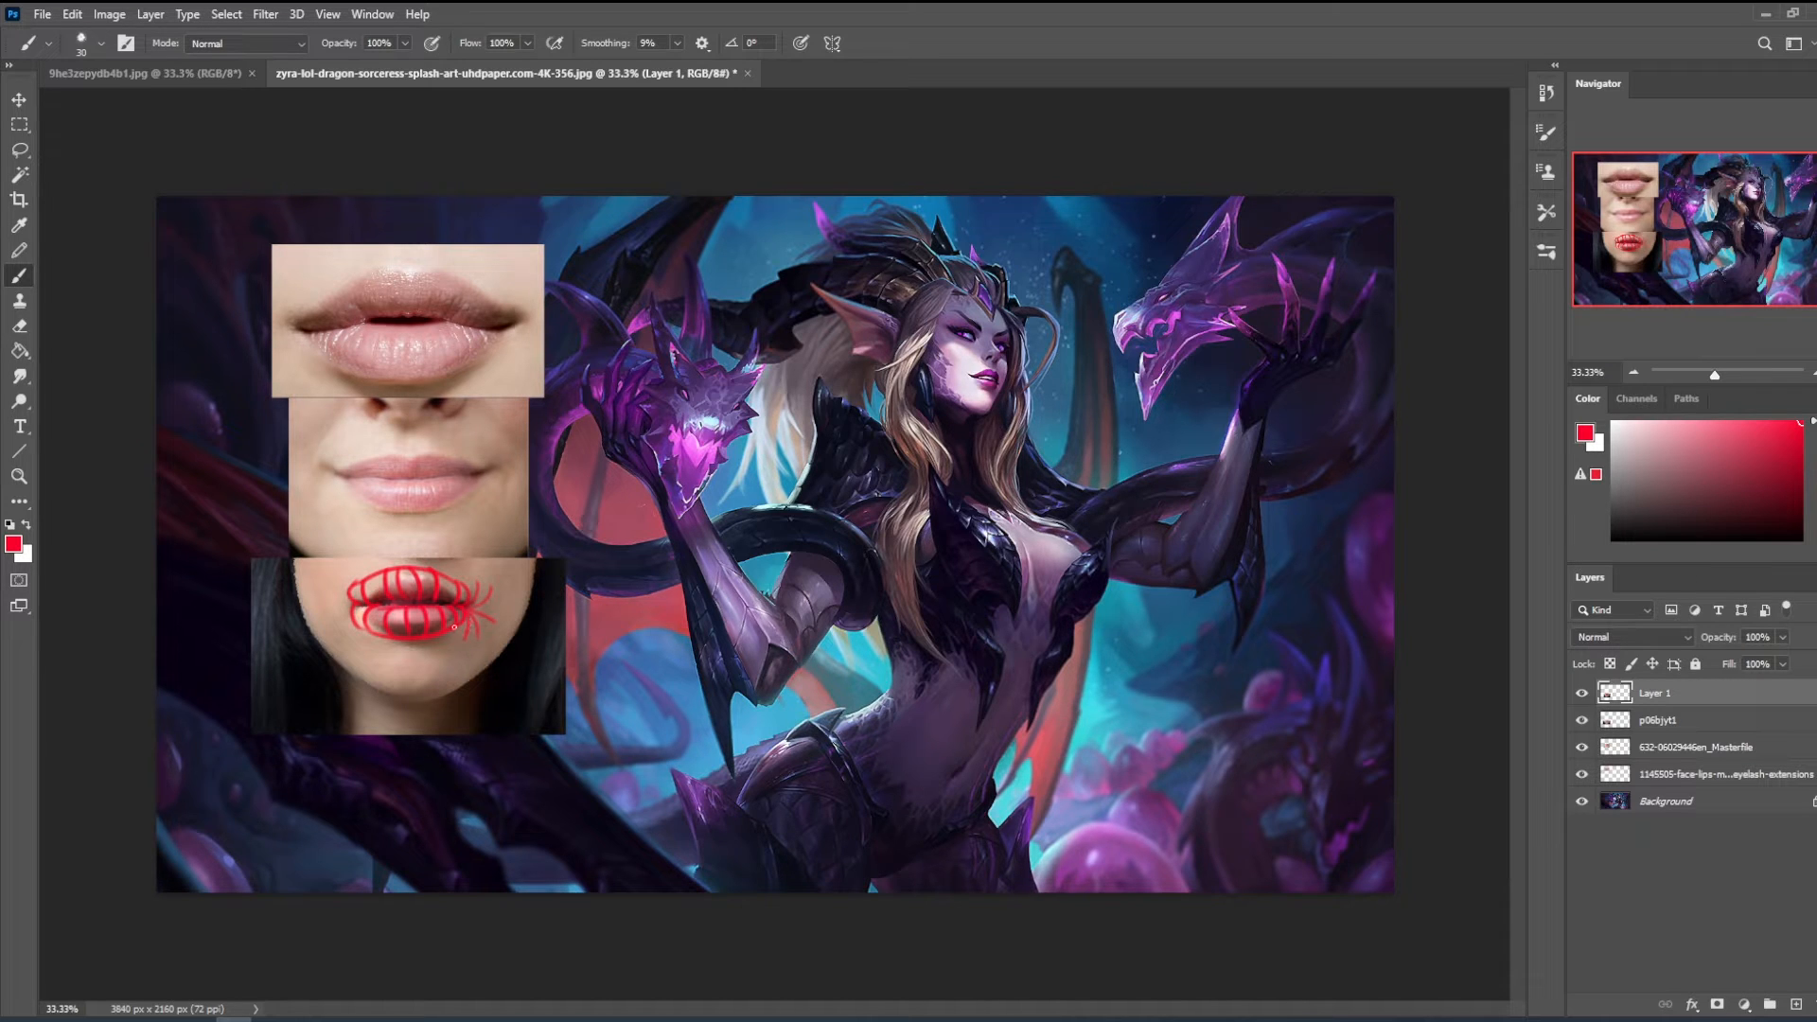
mouse_move(356, 605)
mouse_down()
mouse_move(330, 584)
mouse_move(350, 635)
mouse_up()
- Sketch red contour lines over the top photo's mouth corner and remove all red markings from both photos
mouse_move(509, 322)
mouse_down()
mouse_move(535, 309)
mouse_move(538, 337)
mouse_move(459, 379)
mouse_up()
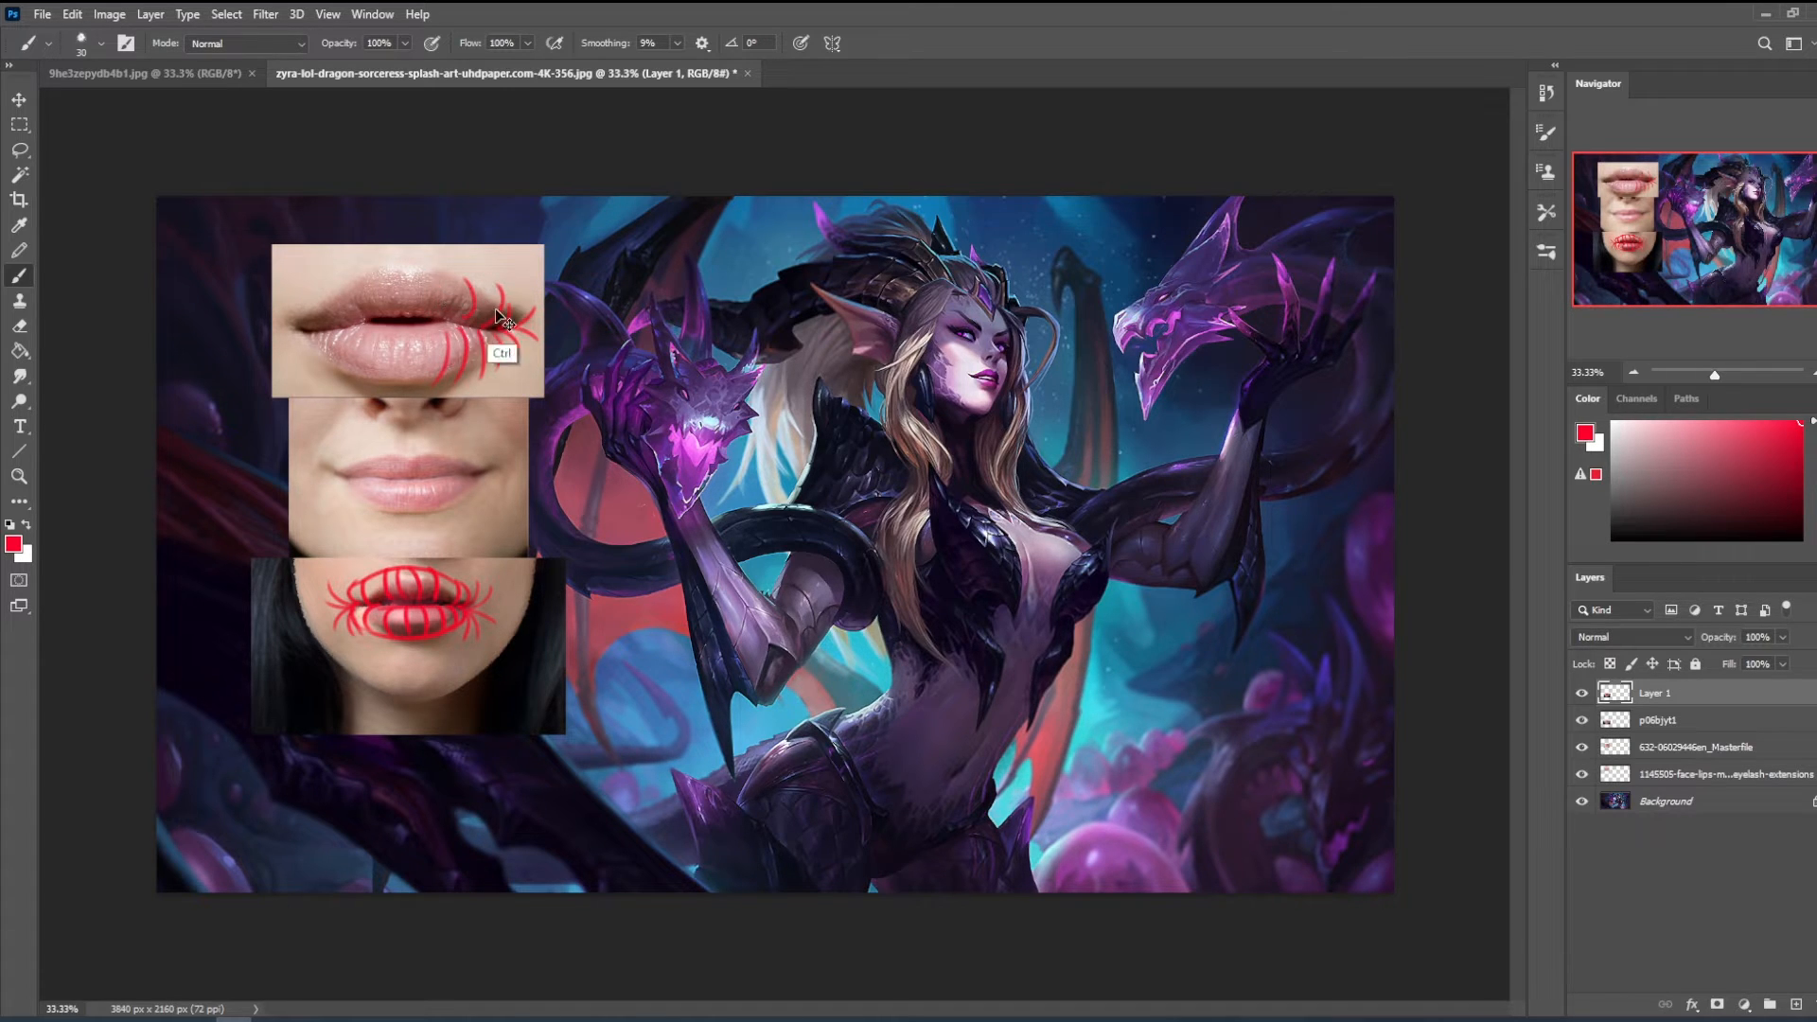
key(Delete)
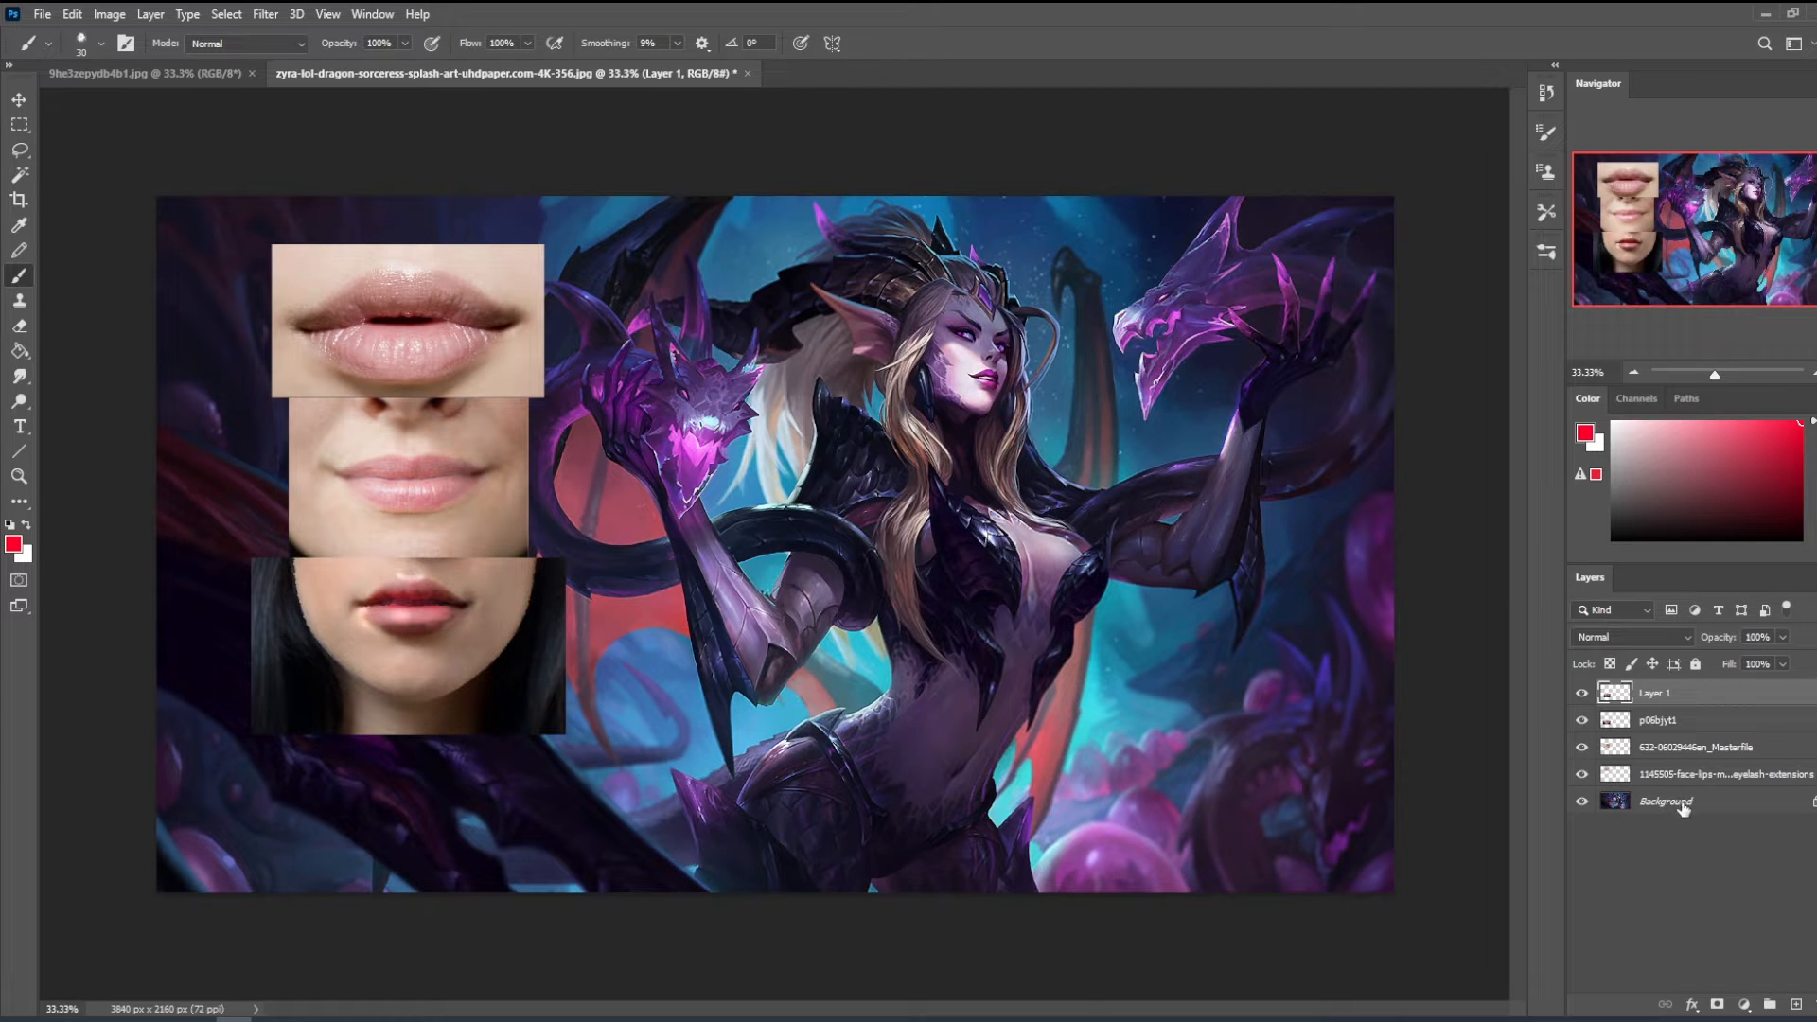
- Select the Background layer, sample a dark purple from the character's mouth and set the brush to Darken mode
click(1684, 809)
key(ctrl+space)
drag(853, 268, 1020, 390)
drag(1245, 362, 776, 682)
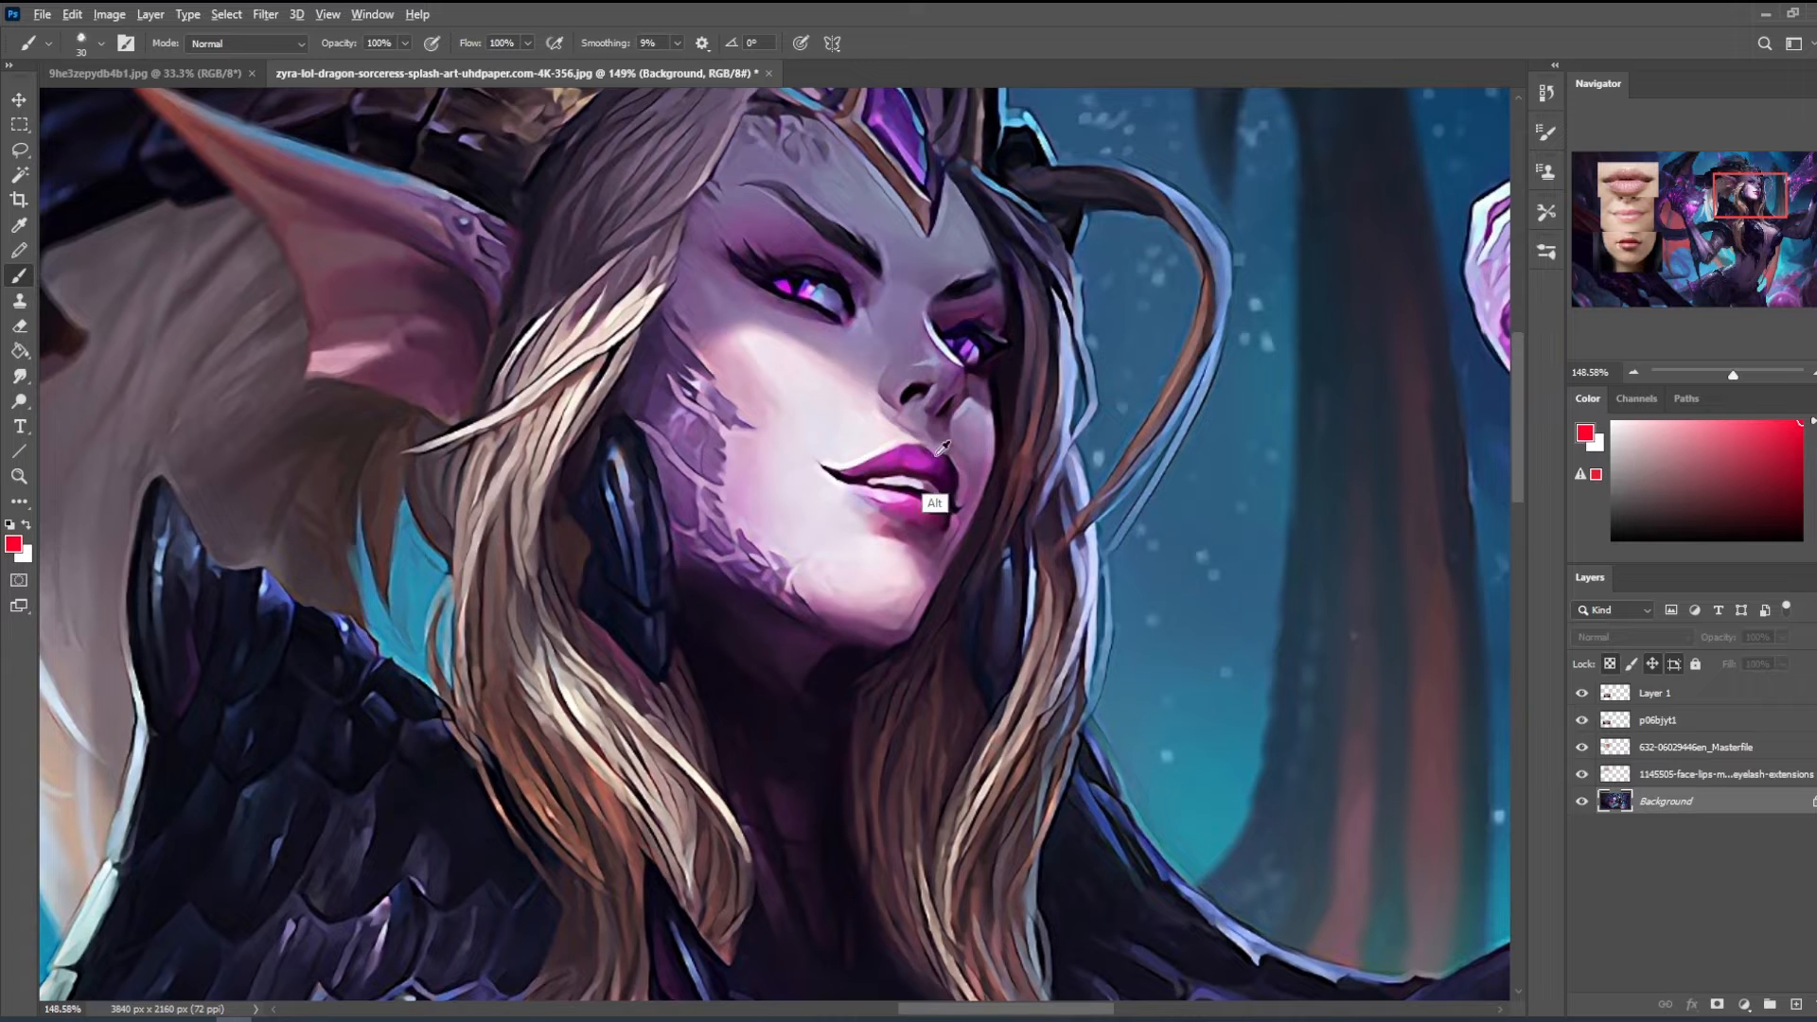
alt+click(927, 518)
click(244, 42)
click(251, 132)
- Undo the stroke on the Background, add a layer above it and darken the character's mouth corner with a 40 px brush
mouse_move(916, 463)
mouse_down()
mouse_move(950, 484)
mouse_move(847, 476)
mouse_up()
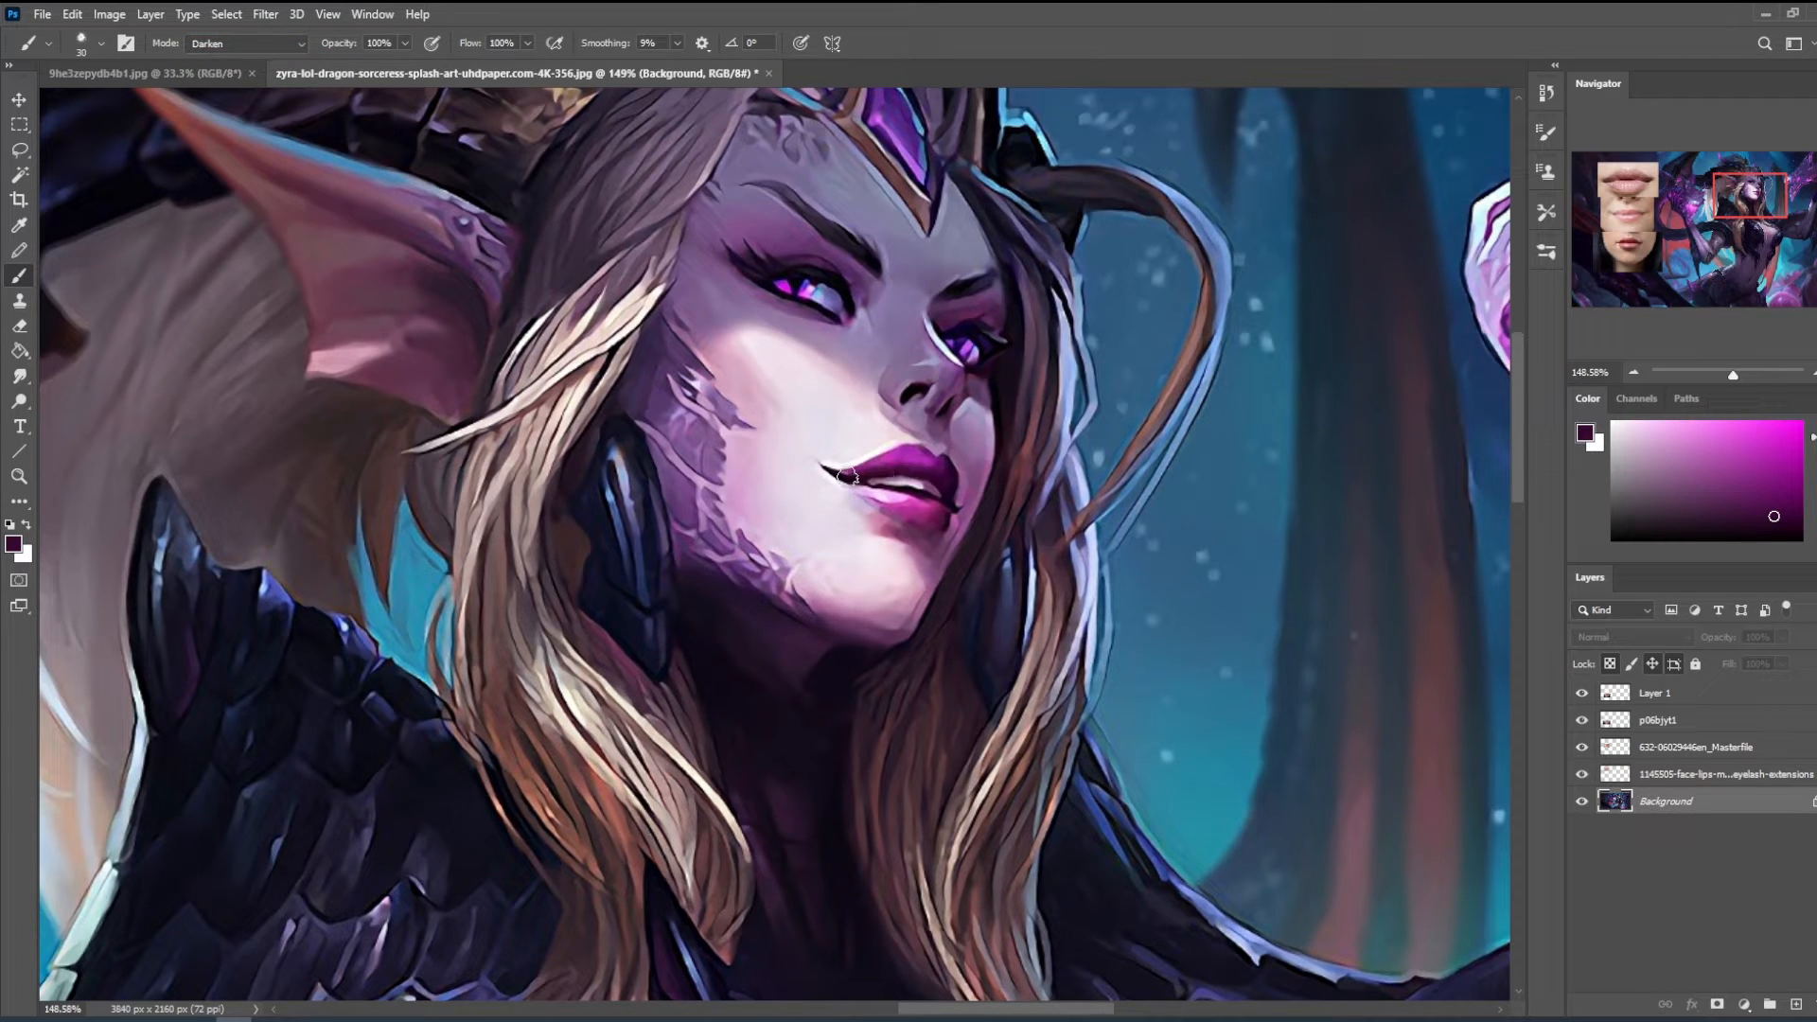
key(ctrl+z)
click(1796, 1004)
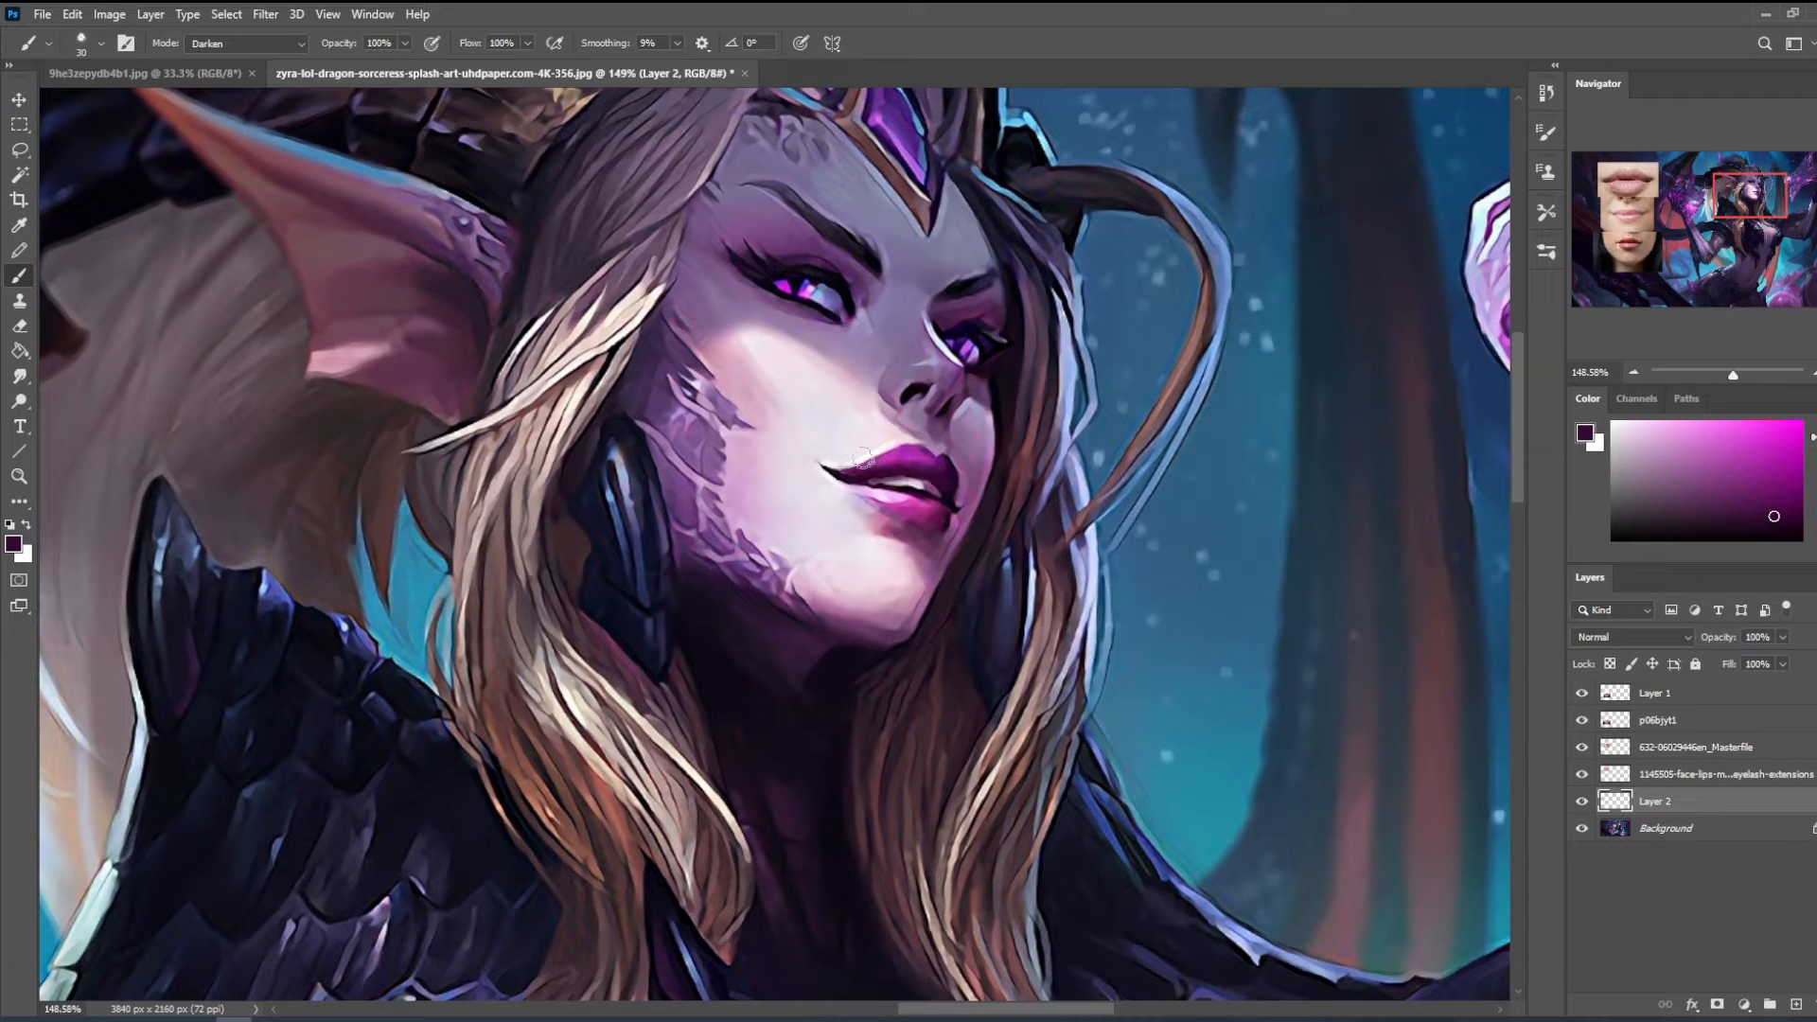
key(])
drag(837, 473, 817, 464)
- Choose the 500 px brush from Skin and Blending Brushes by Istebrak, sample a muted purple near the mouth and reduce the size to 125 px
right_click(948, 474)
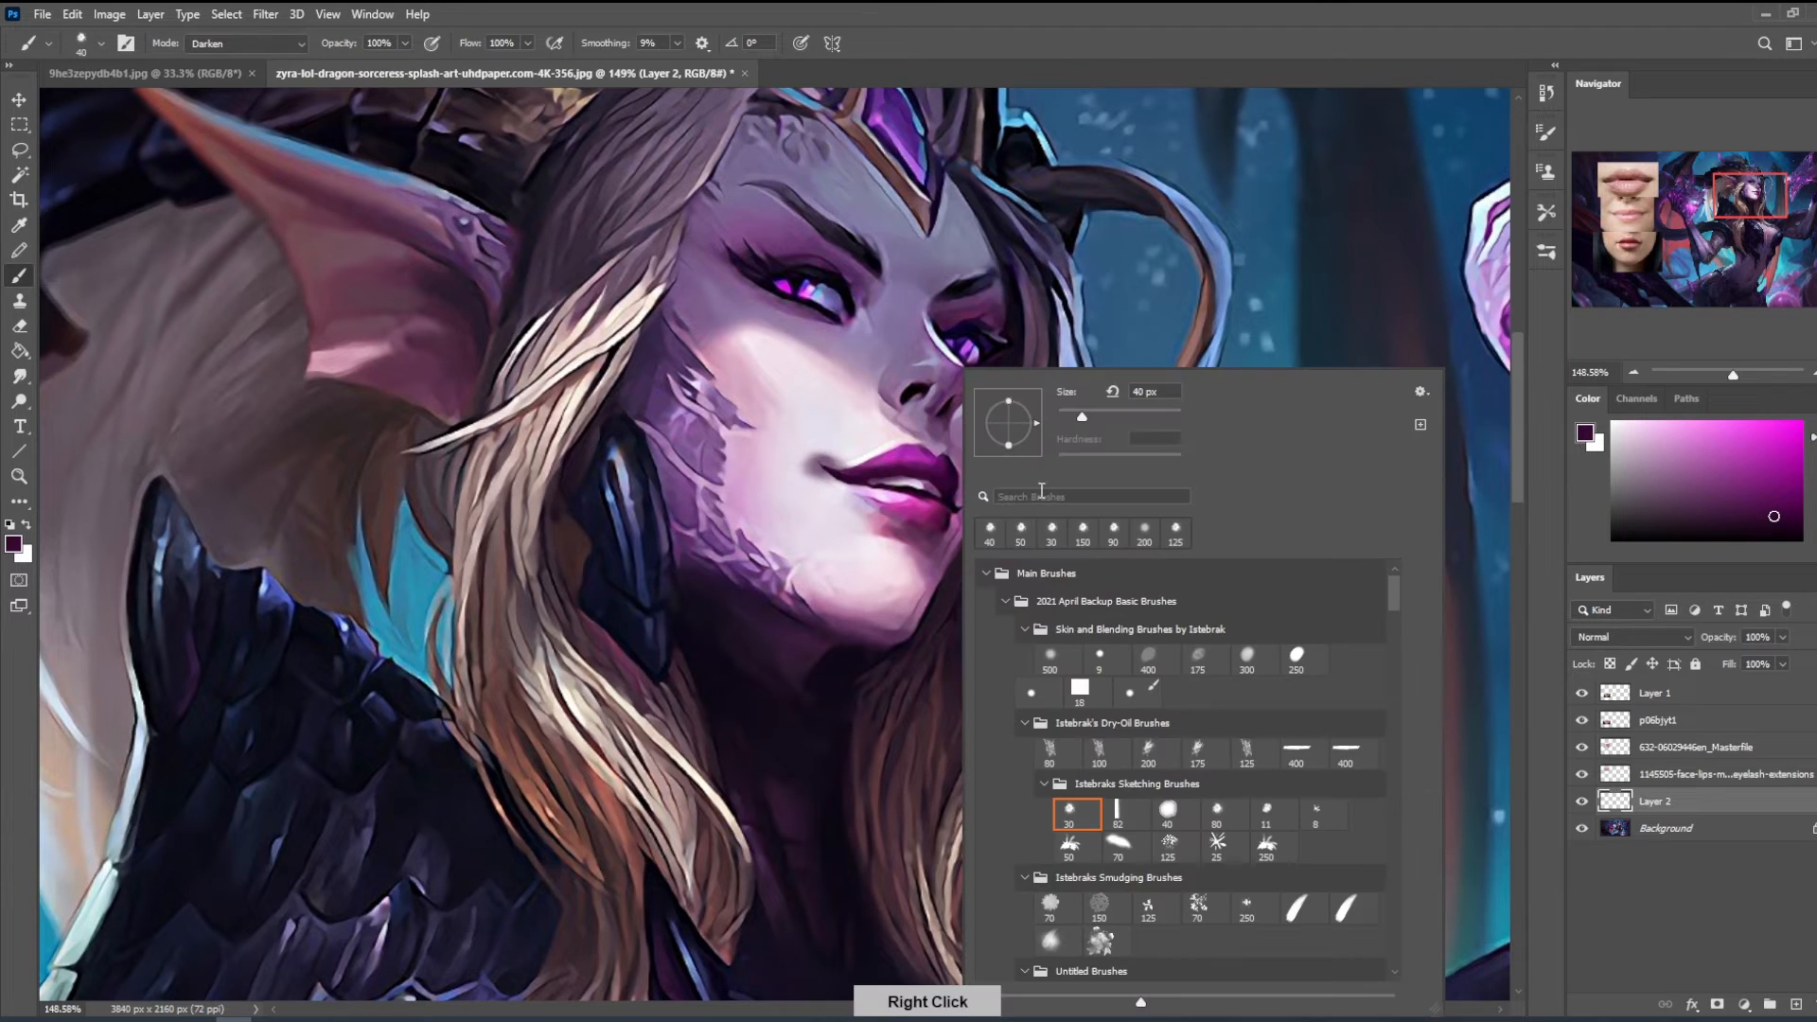
click(1053, 655)
alt+click(833, 455)
key(ctrl+minus)
key(ctrl+minus)
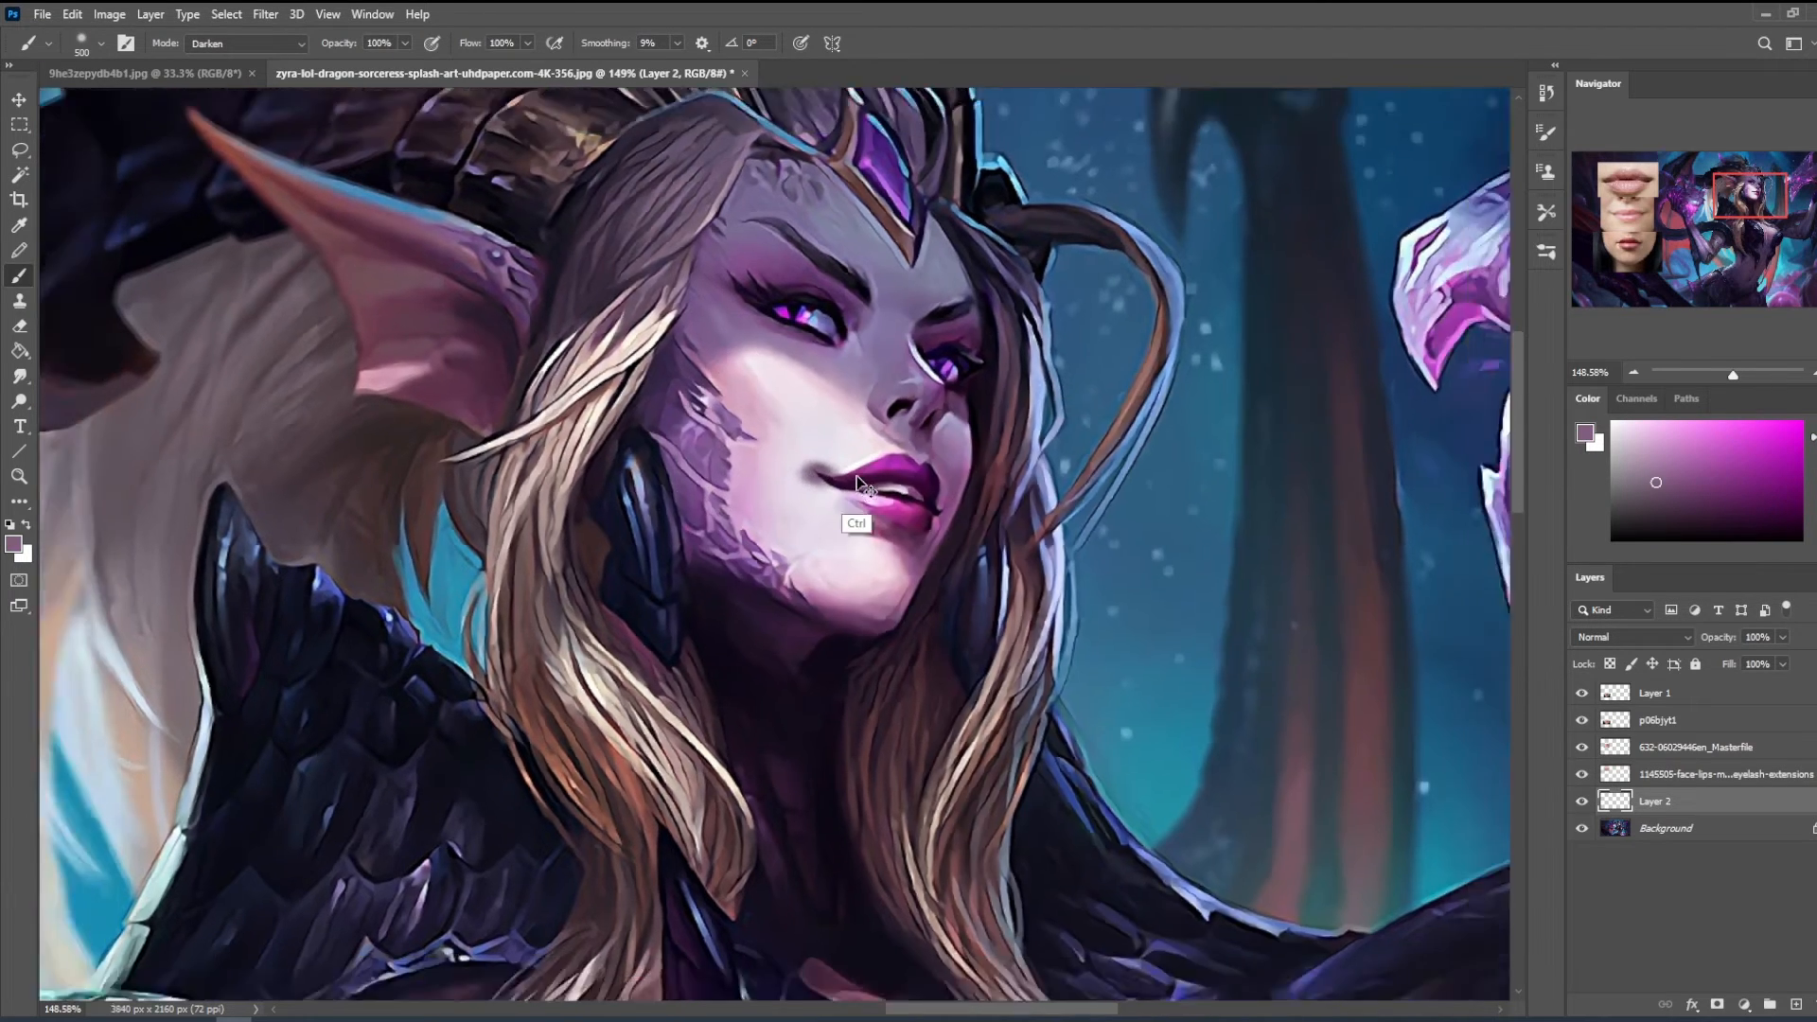
key([)
key([)
key([)
key([)
key([)
key([)
key([)
key([)
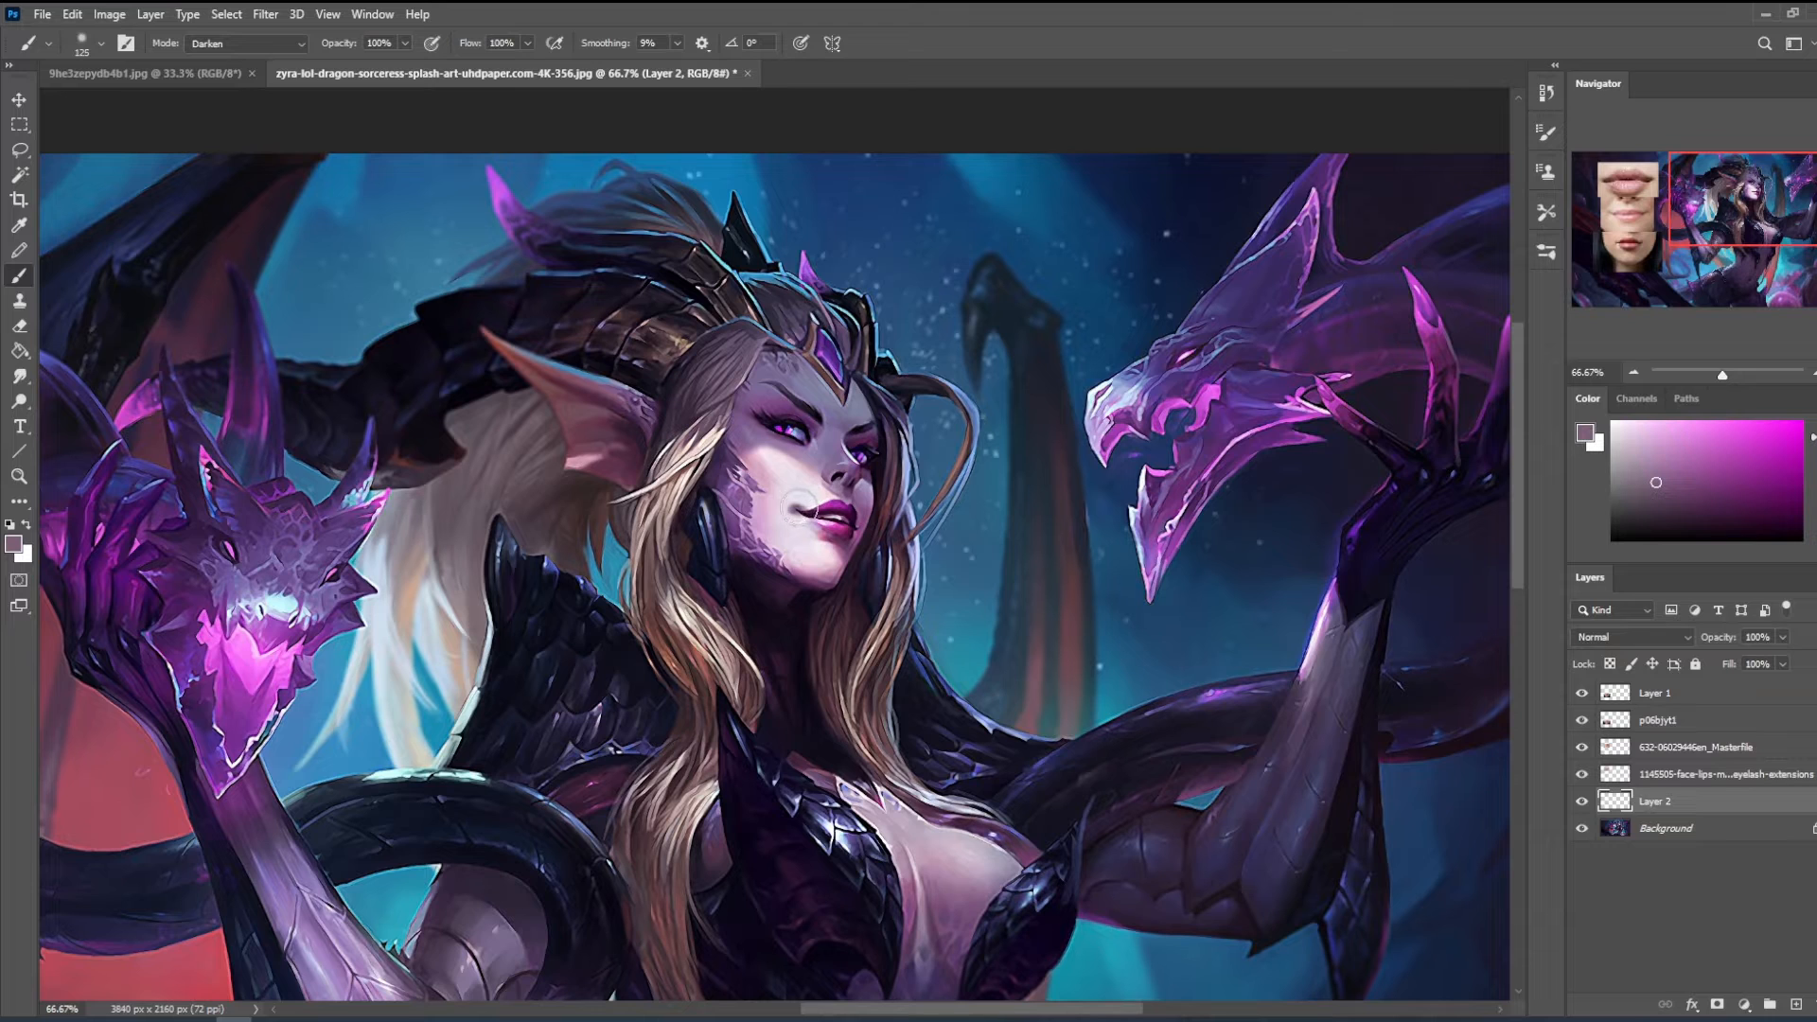
- Set the brush opacity to 38% and paint soft shading around the character's mouth corner, enlarging the brush to 200 px
click(405, 44)
click(348, 68)
click(818, 470)
key(bracketright)
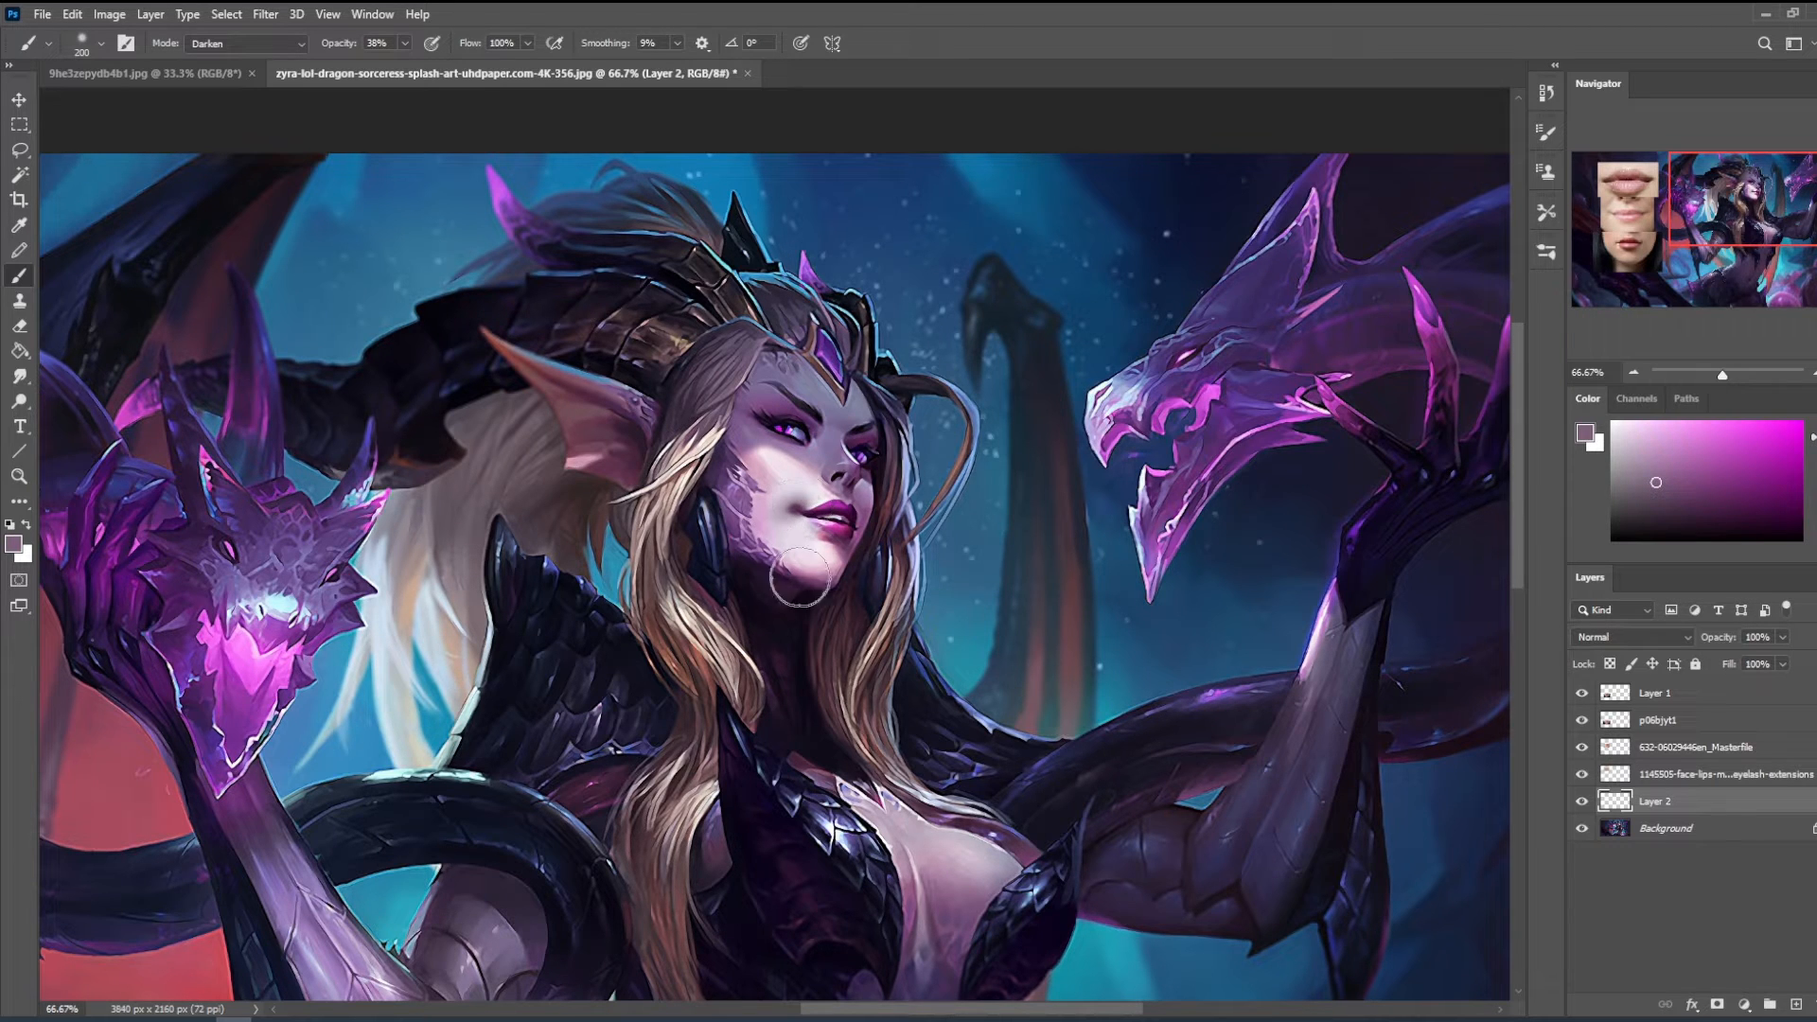
alt+click(795, 516)
- Reduce the brush to 80 px, set it to Normal mode and blend a light skin tone beside the mouth corner
key(bracketleft)
key(bracketleft)
key(bracketleft)
key(bracketleft)
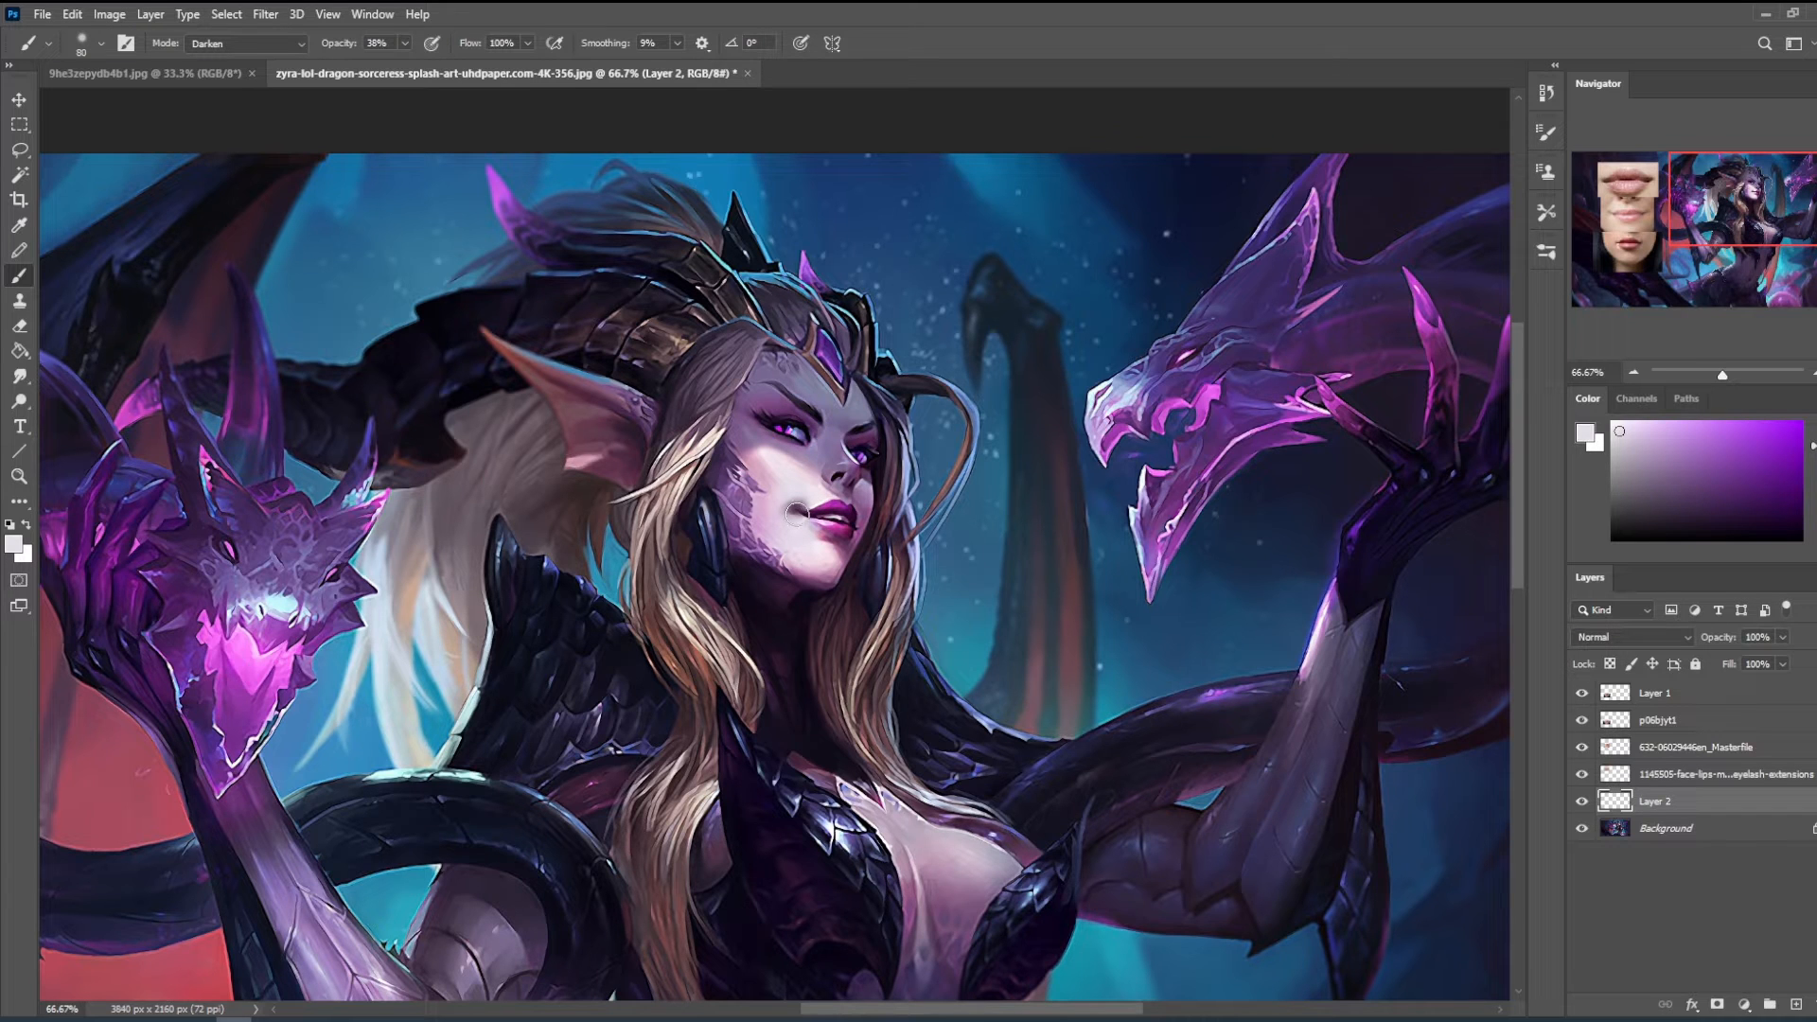
click(294, 42)
click(216, 53)
alt+click(795, 509)
- Refine the mouth corner by alternating sampled dark lip purple, light skin and mid-purple tones
alt+click(842, 511)
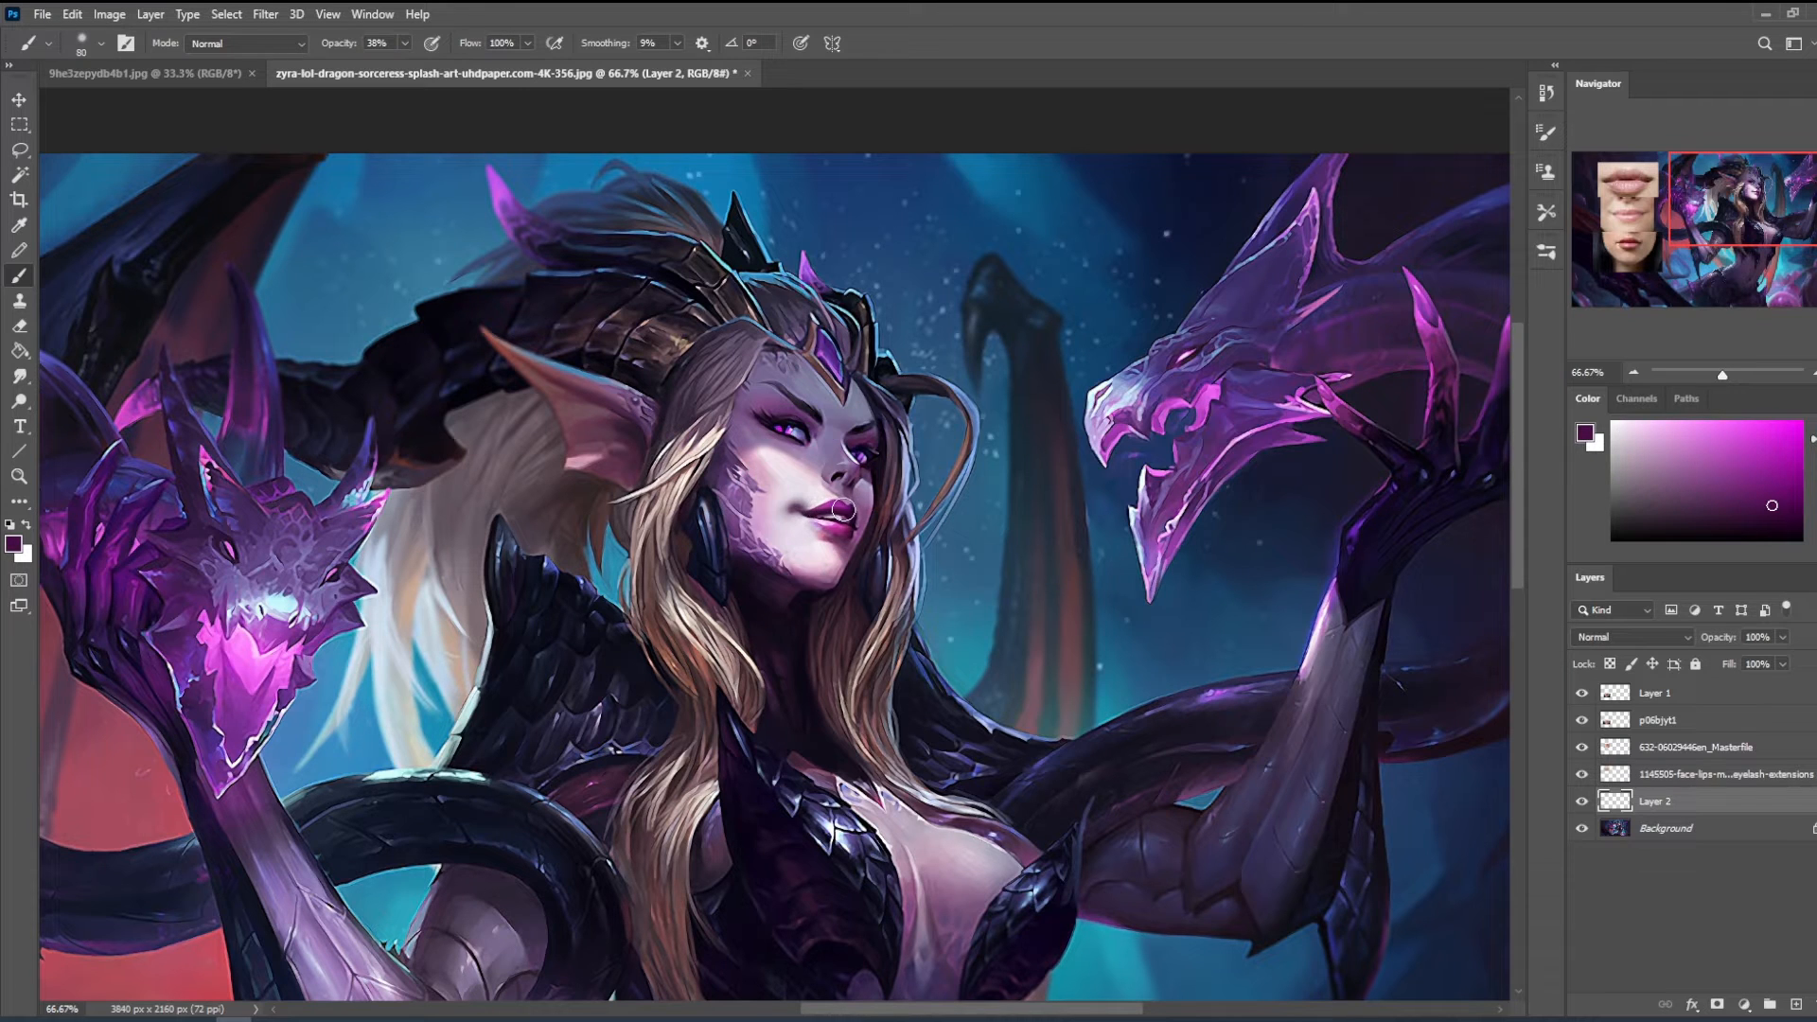
alt+click(819, 503)
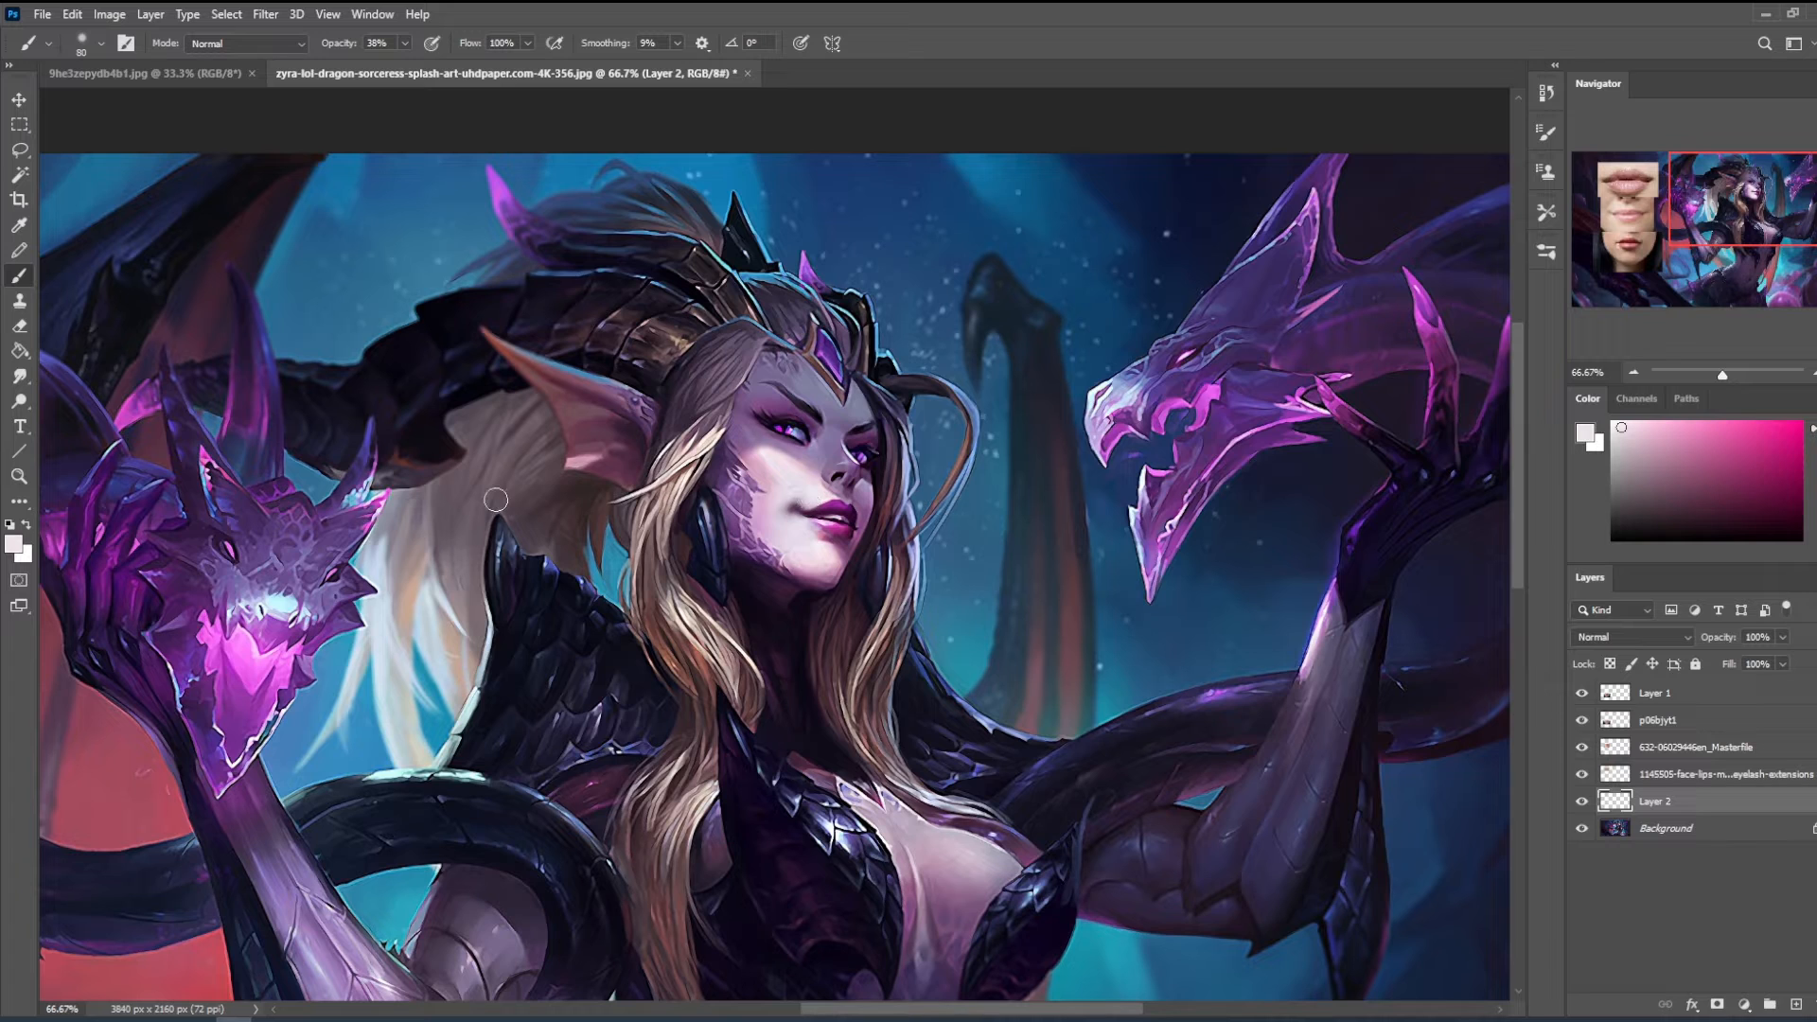
alt+click(807, 509)
alt+click(801, 501)
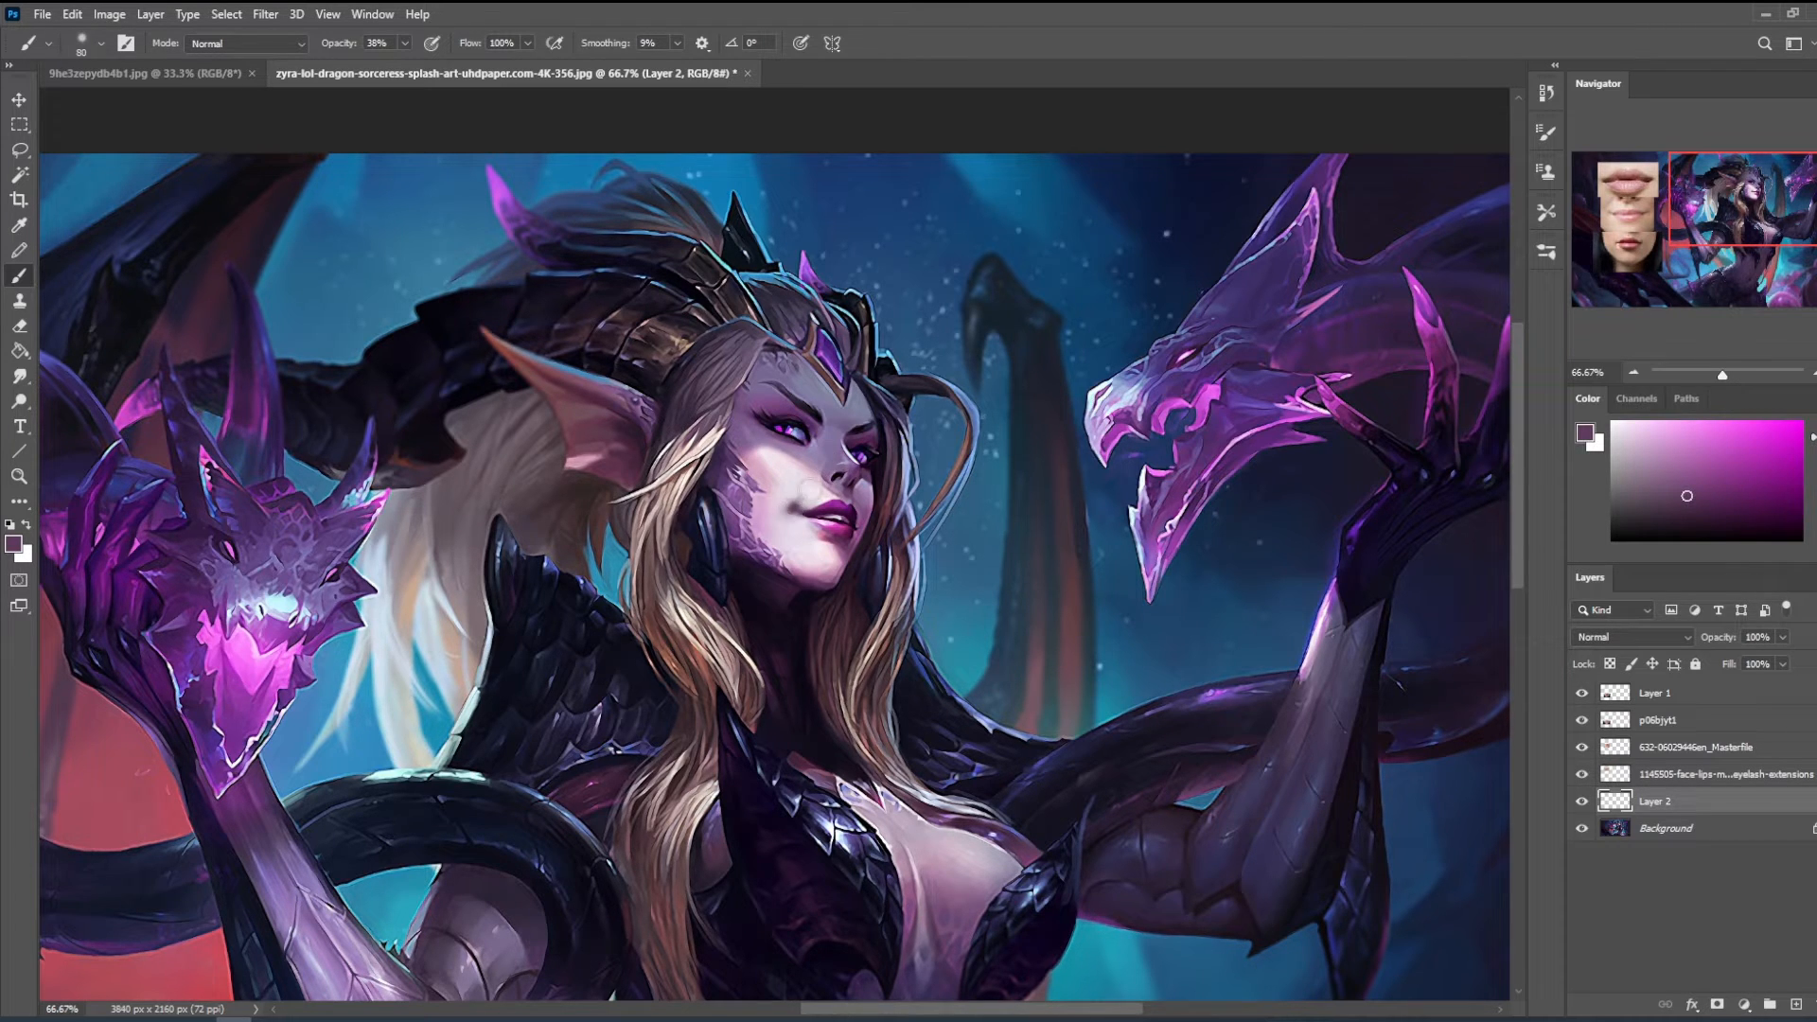
- Flip the canvas horizontally and touch up the mouth corner with sampled light skin and dark purple, using a 40 px brush
key(ctrl+h)
drag(558, 515, 1346, 530)
alt+click(746, 506)
alt+click(744, 512)
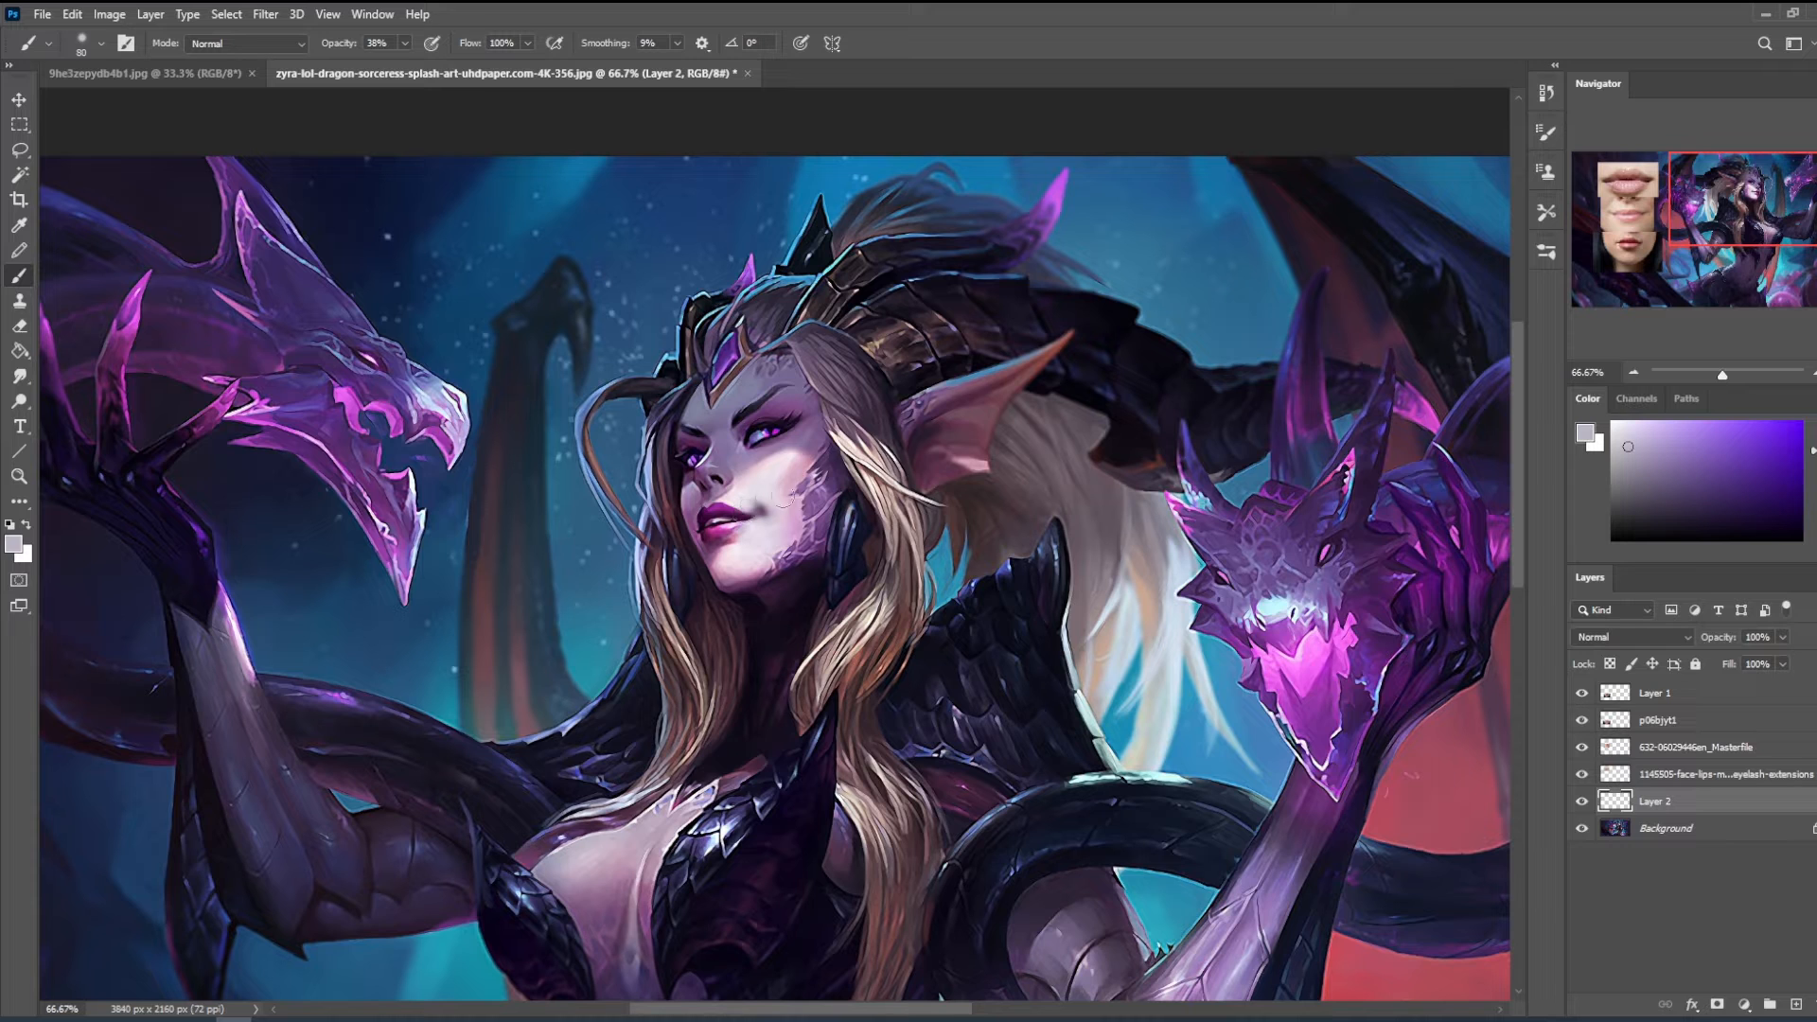
alt+click(745, 512)
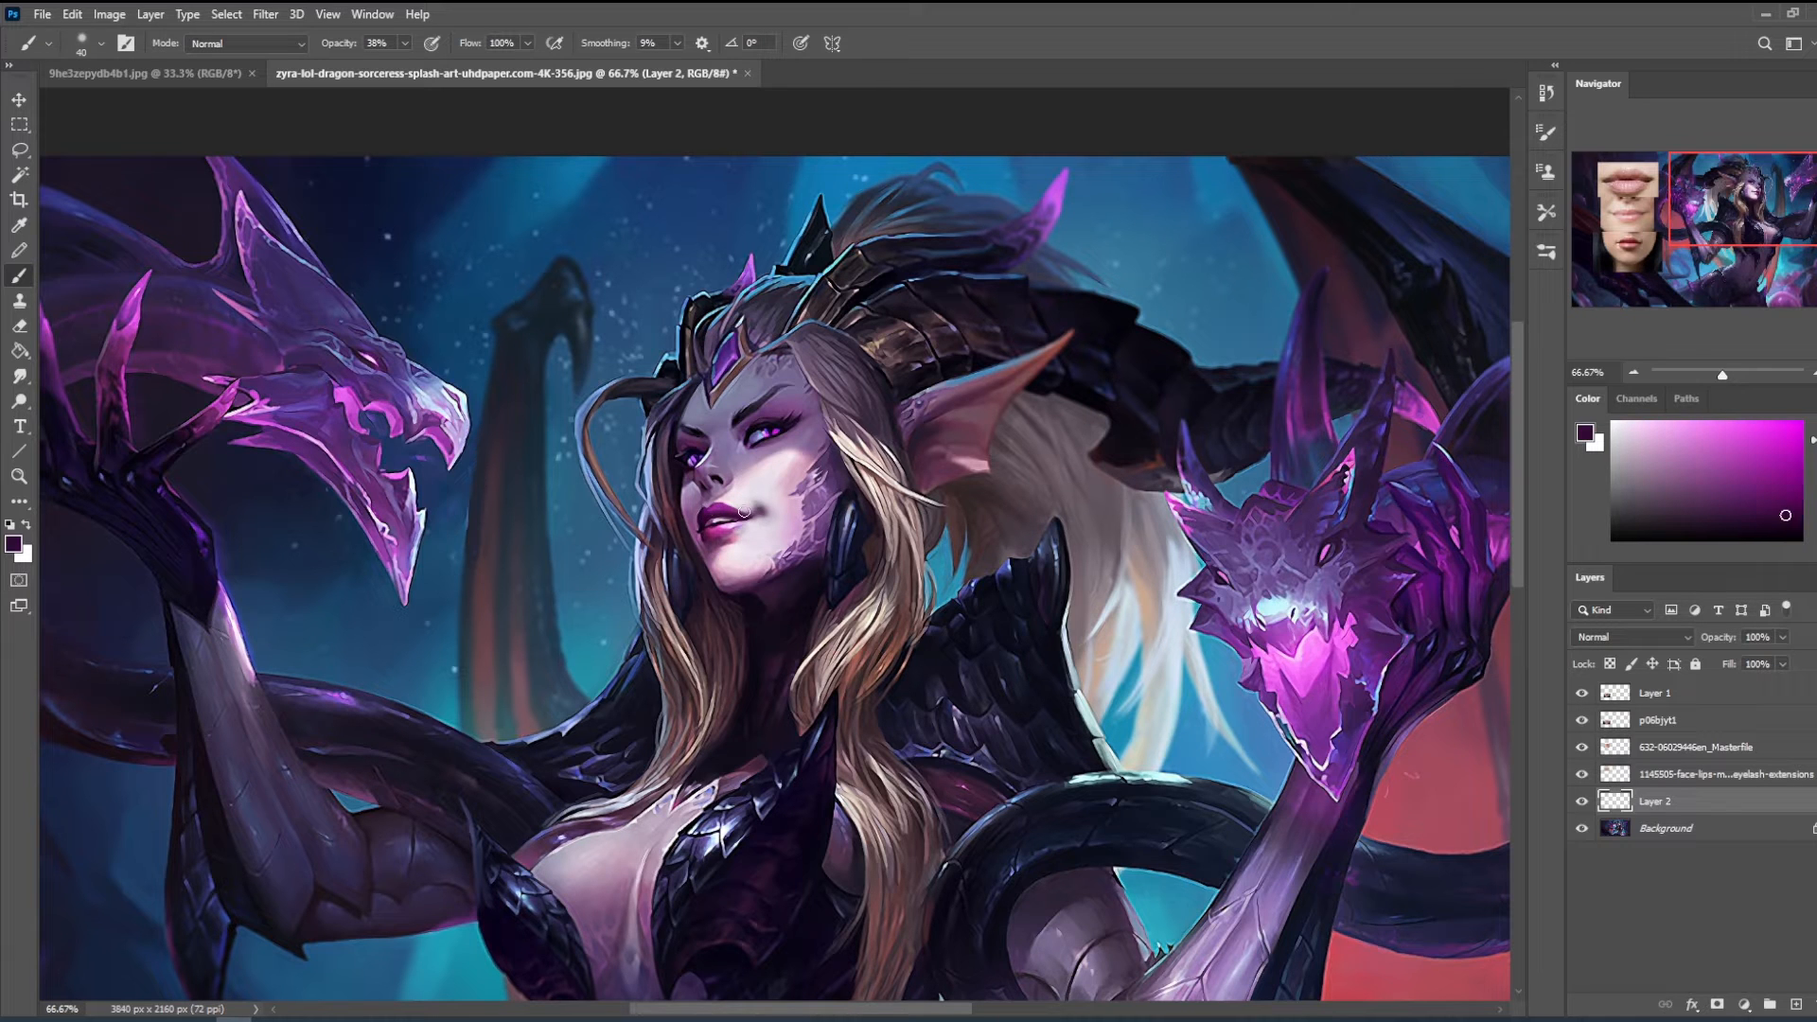
- Open the Liquify filter on the Background layer and nudge the far side of the upper lip with a size 25 brush
click(266, 14)
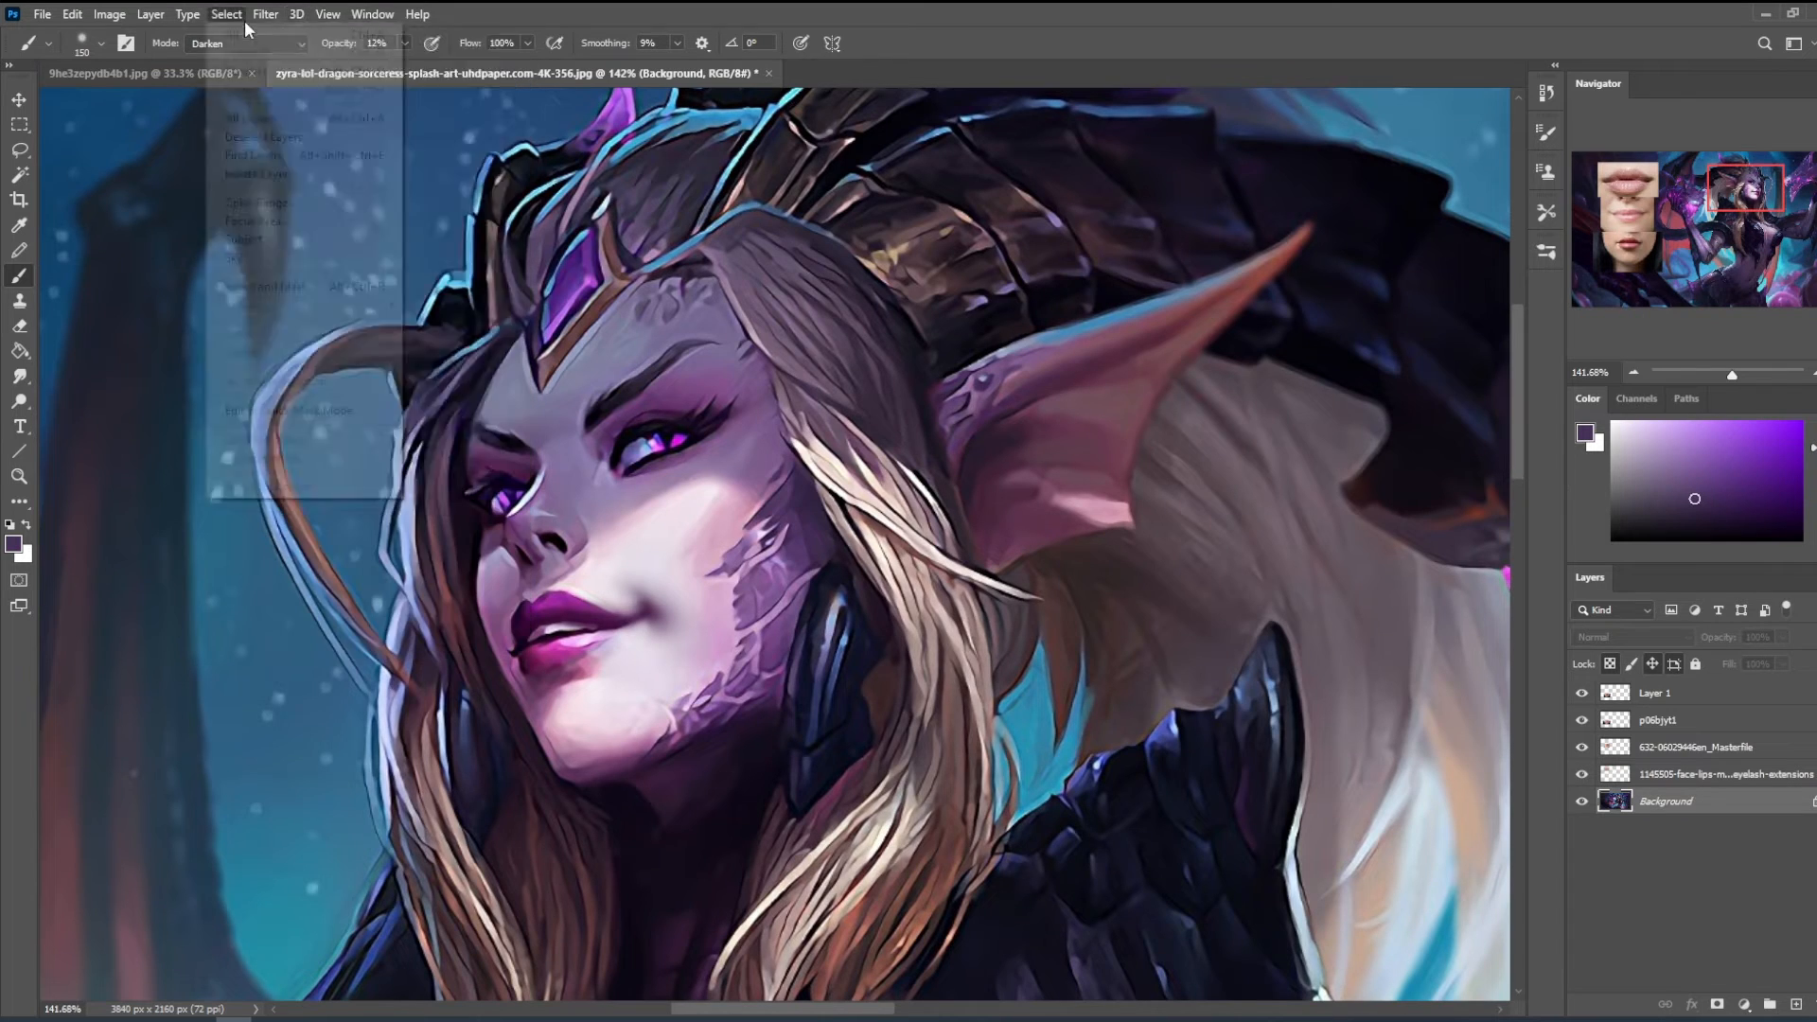
click(298, 193)
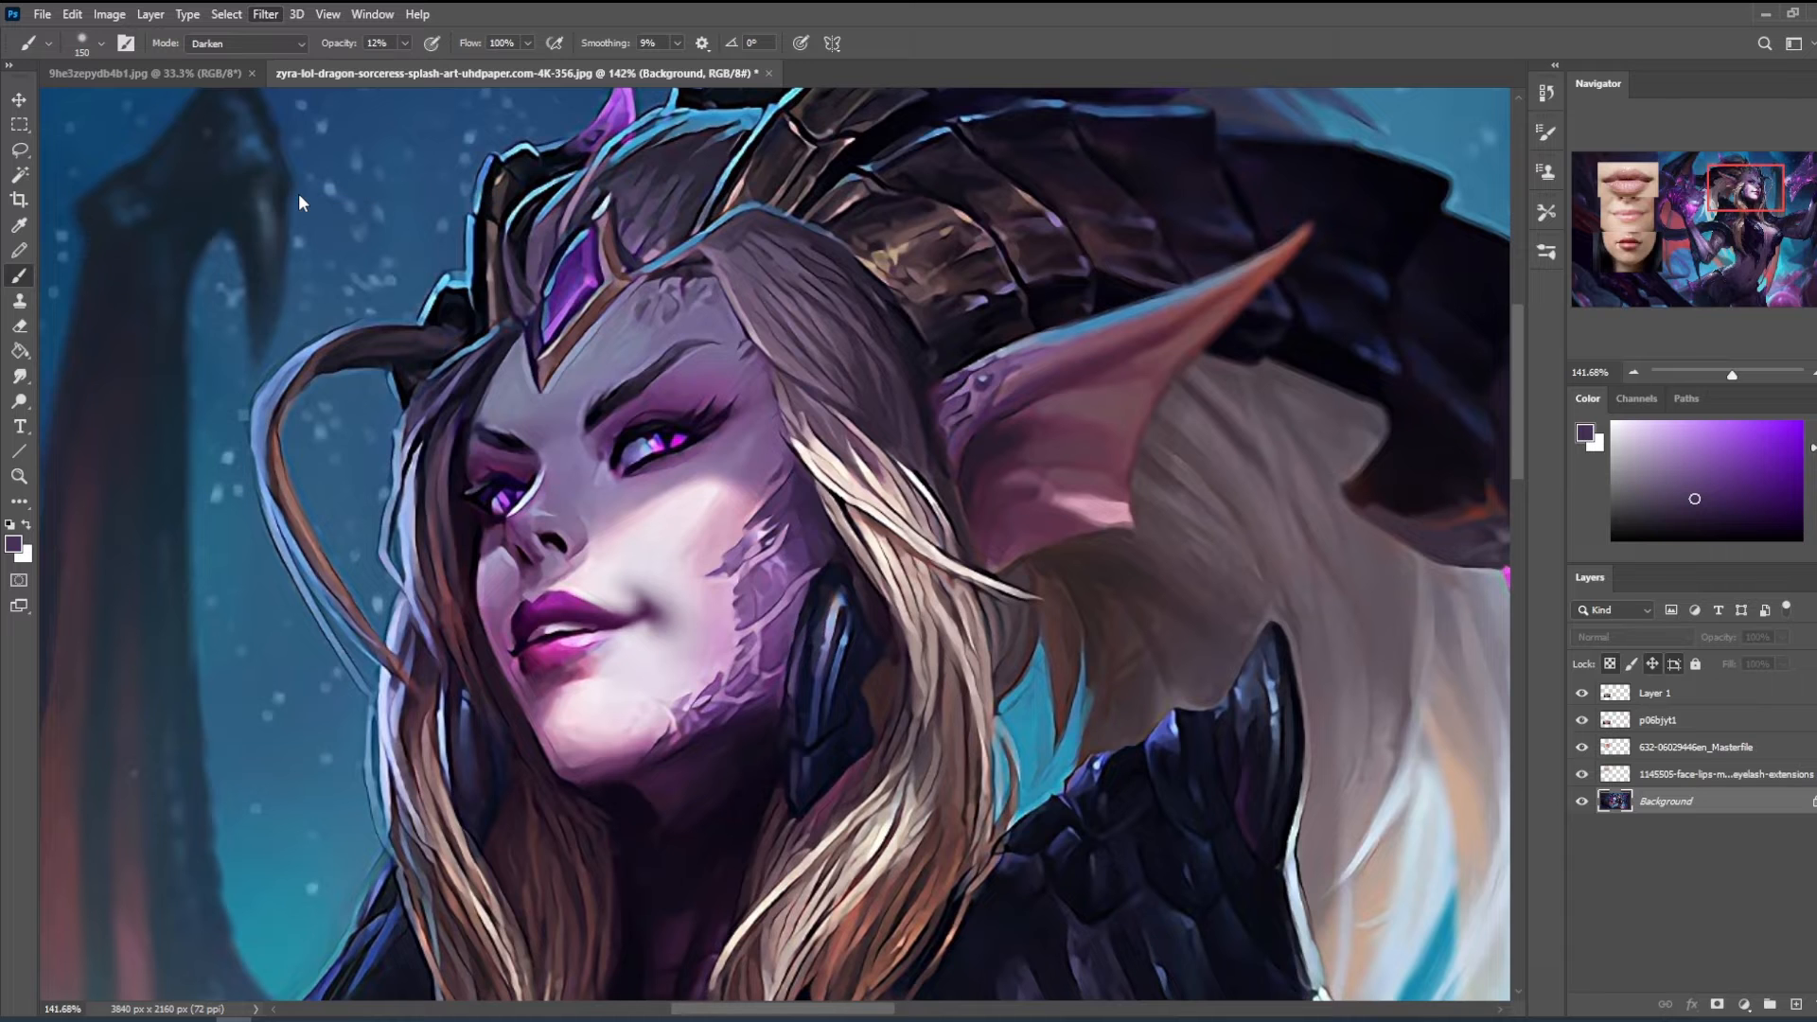
key(bracketleft)
key(bracketleft)
key(bracketleft)
key(bracketleft)
key(bracketleft)
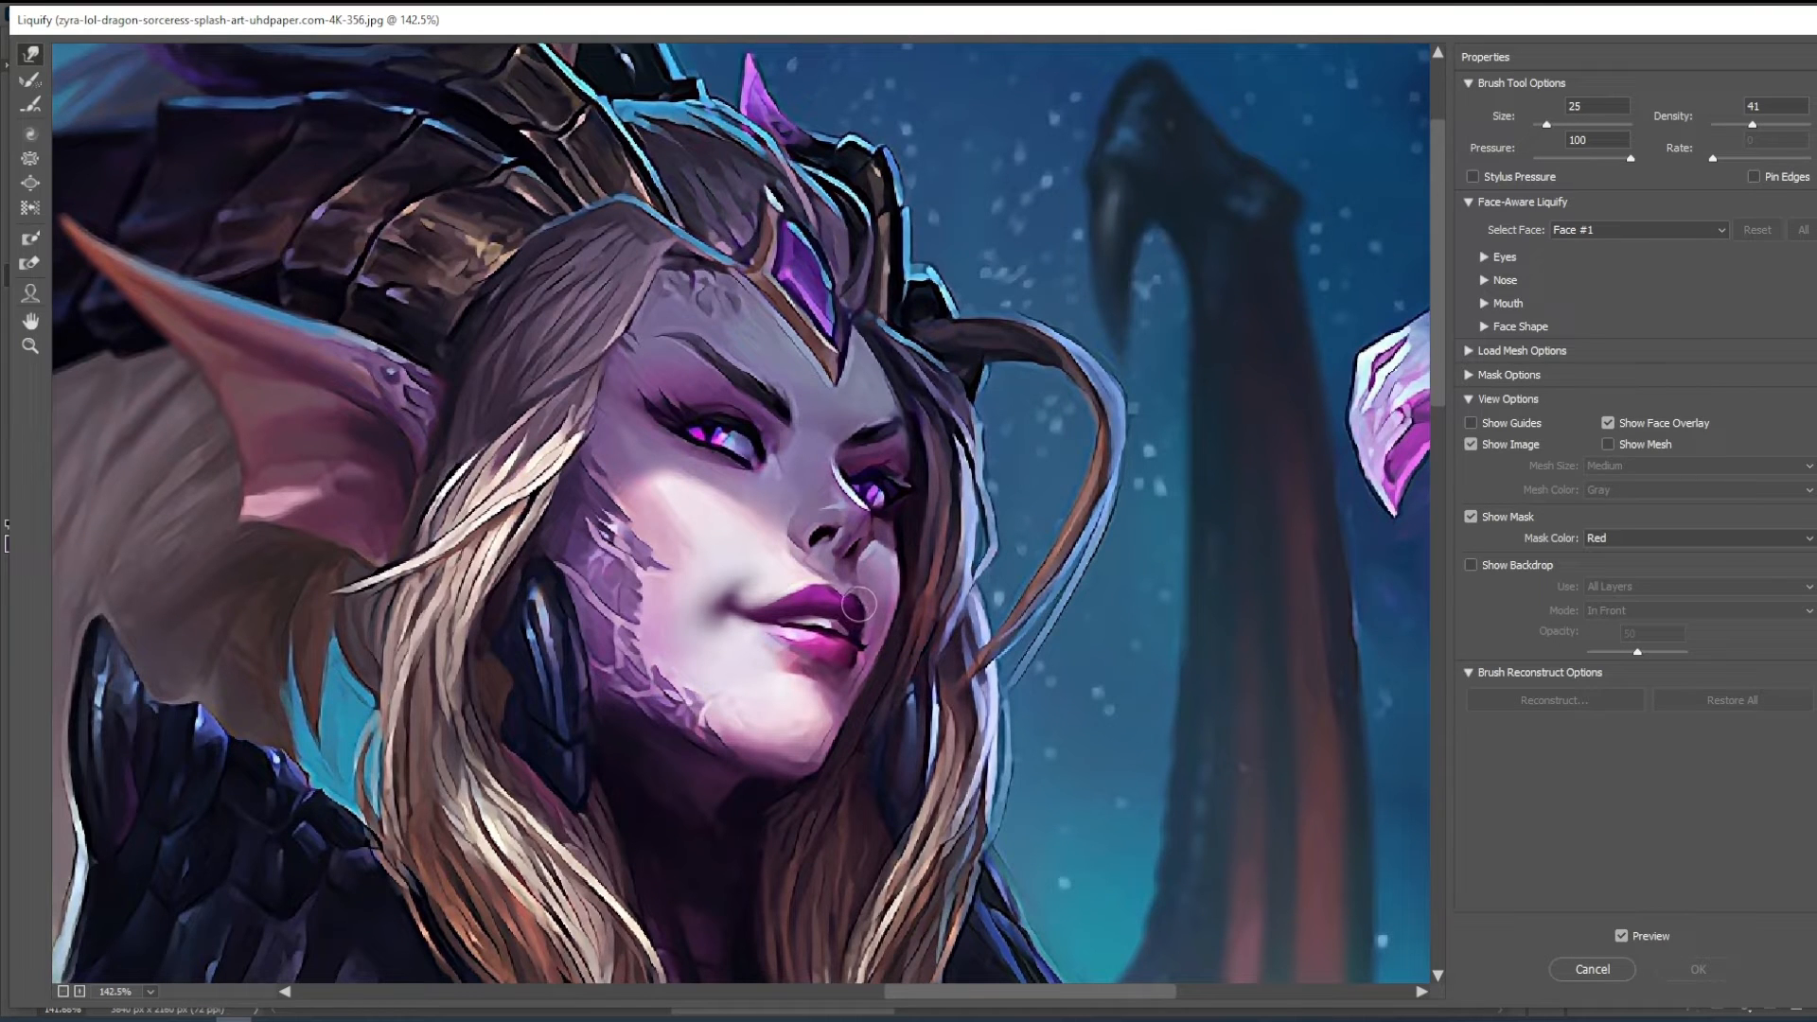
click(858, 604)
- Reshape the lips and surrounding face in Liquify, enlarging the brush to 45 and up to 200
key(bracketright)
key(bracketright)
key(bracketright)
key(bracketright)
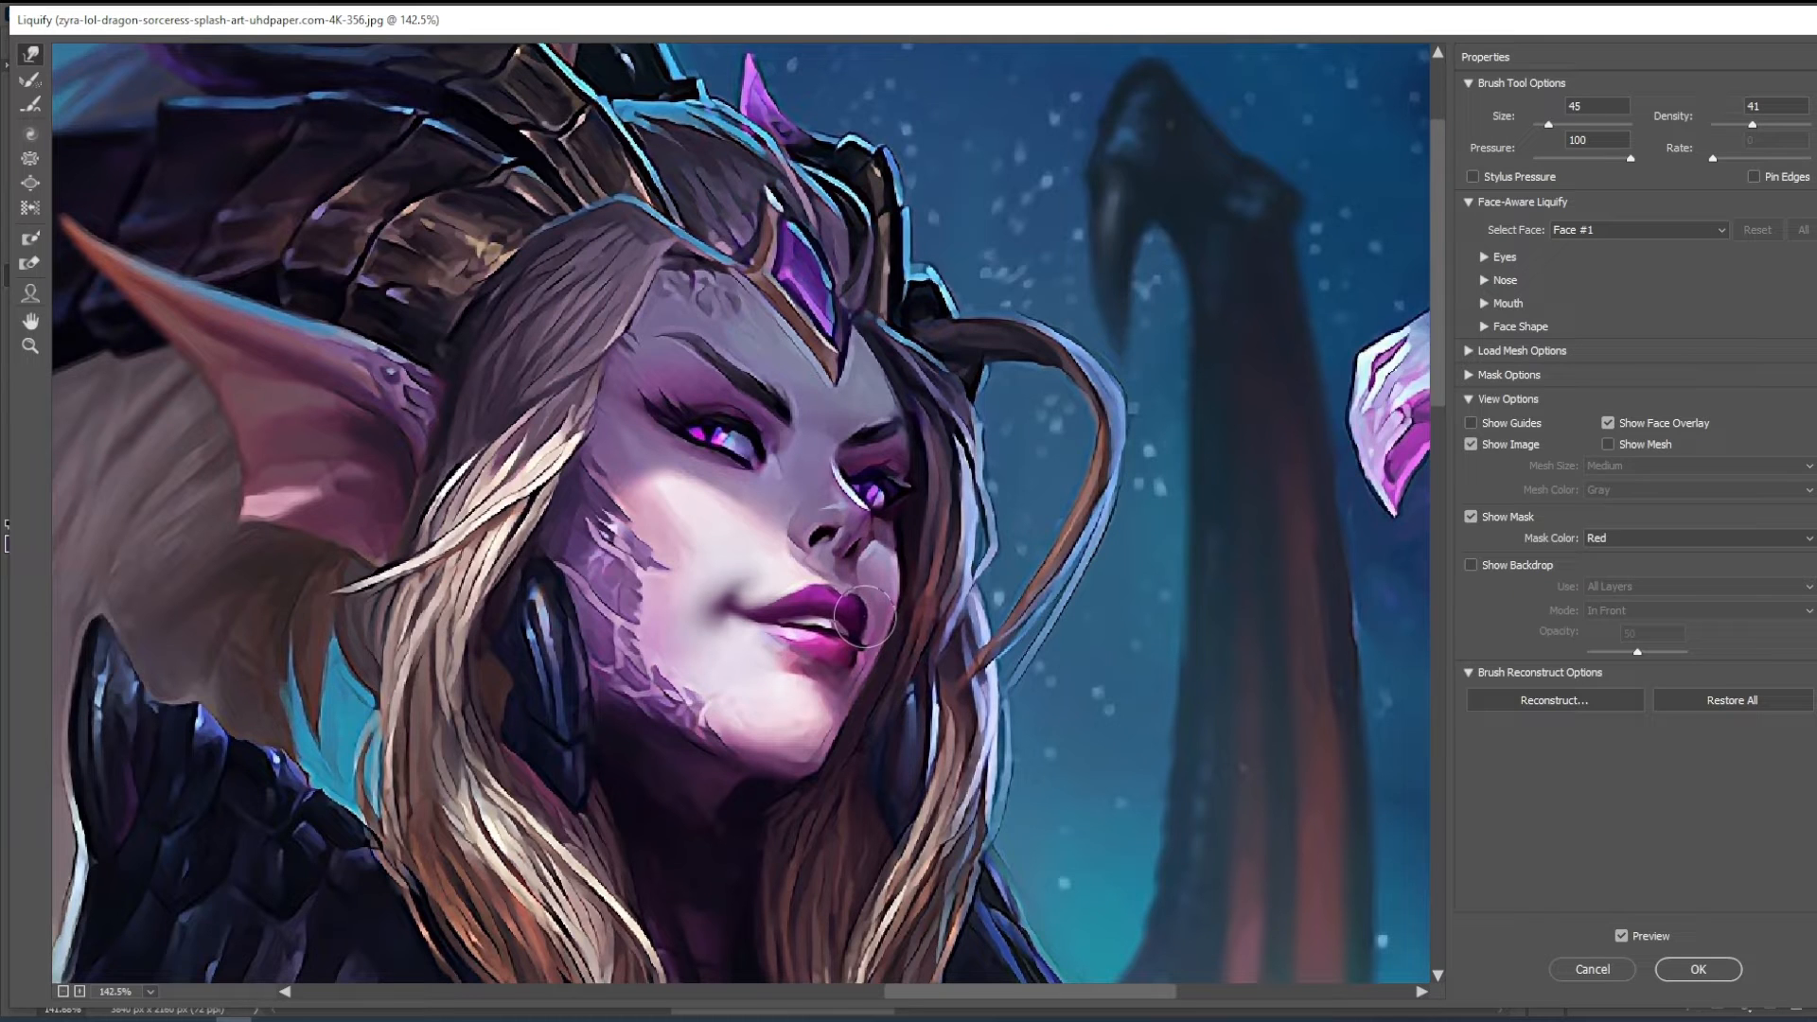
key(bracketright)
key(bracketright)
key(bracketright)
key(bracketleft)
key(bracketleft)
key(bracketleft)
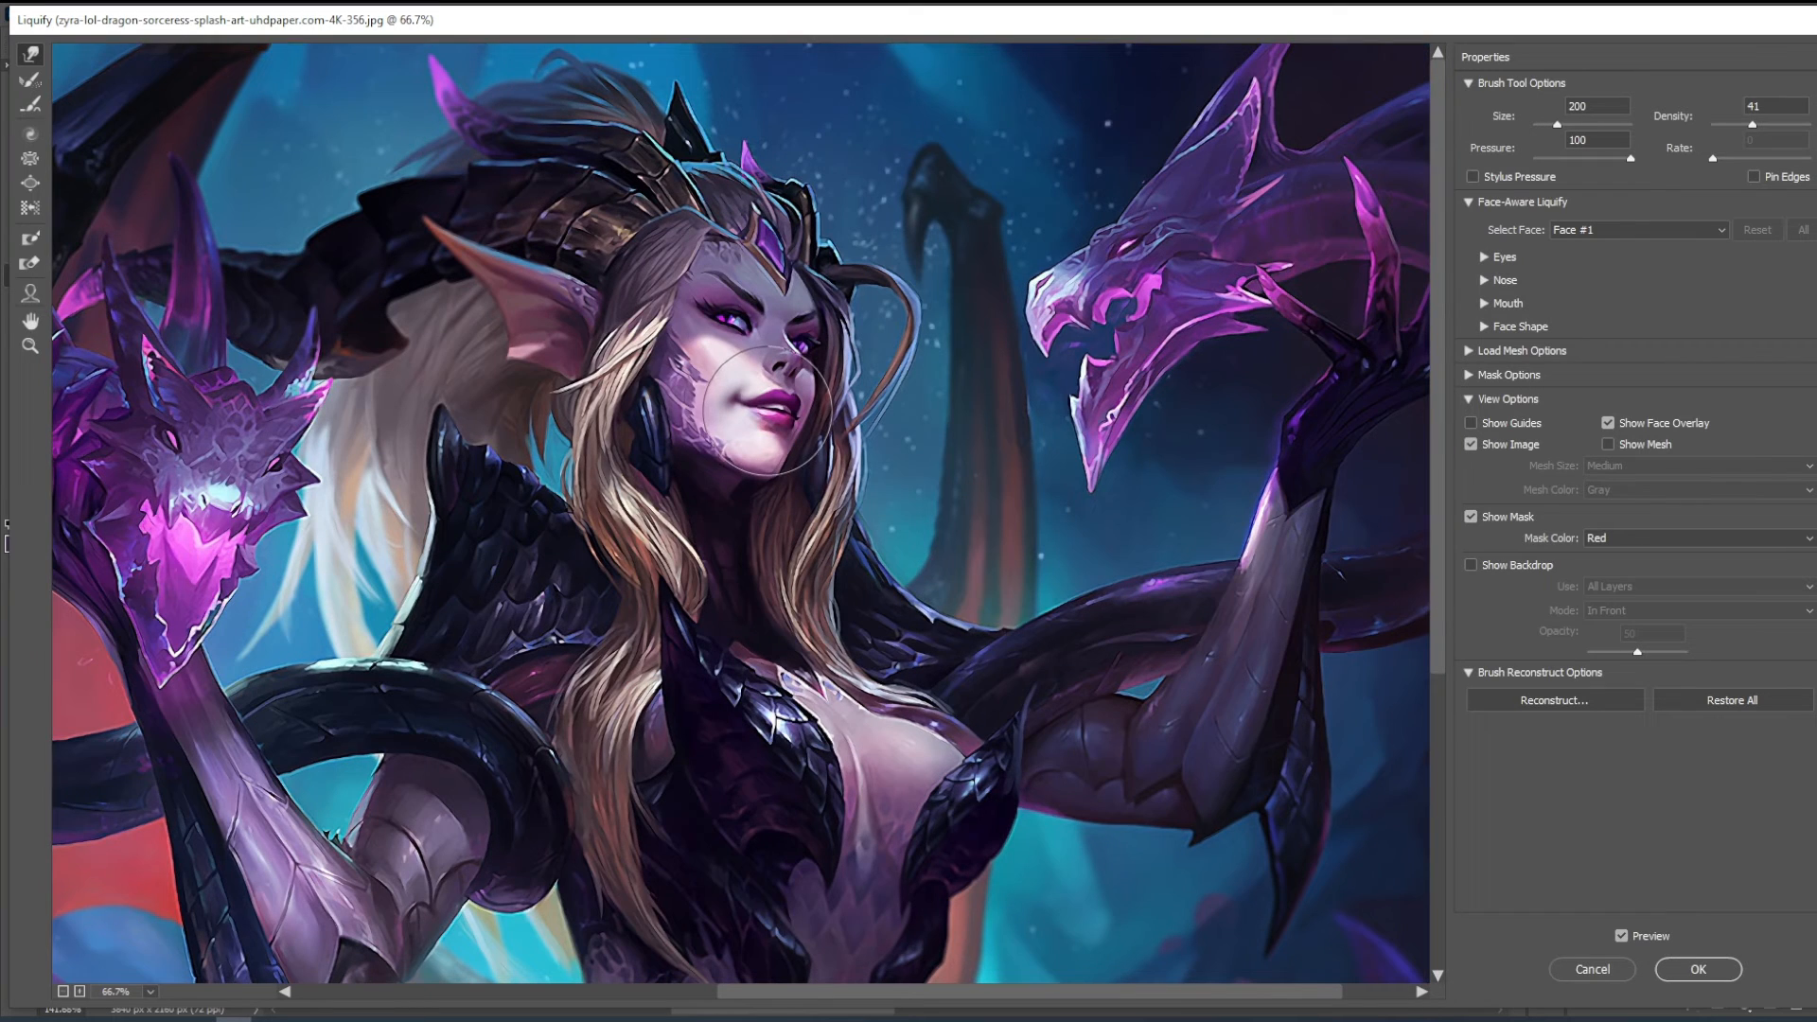
- Warp the cheek, mouth and chin contours in Liquify with the brush reduced to 150 and down to 40
key(bracketleft)
key(bracketleft)
key(bracketleft)
key(bracketleft)
key(bracketleft)
key(bracketleft)
key(bracketleft)
key(bracketleft)
key(bracketleft)
key(bracketleft)
key(bracketleft)
key(bracketleft)
key(bracketleft)
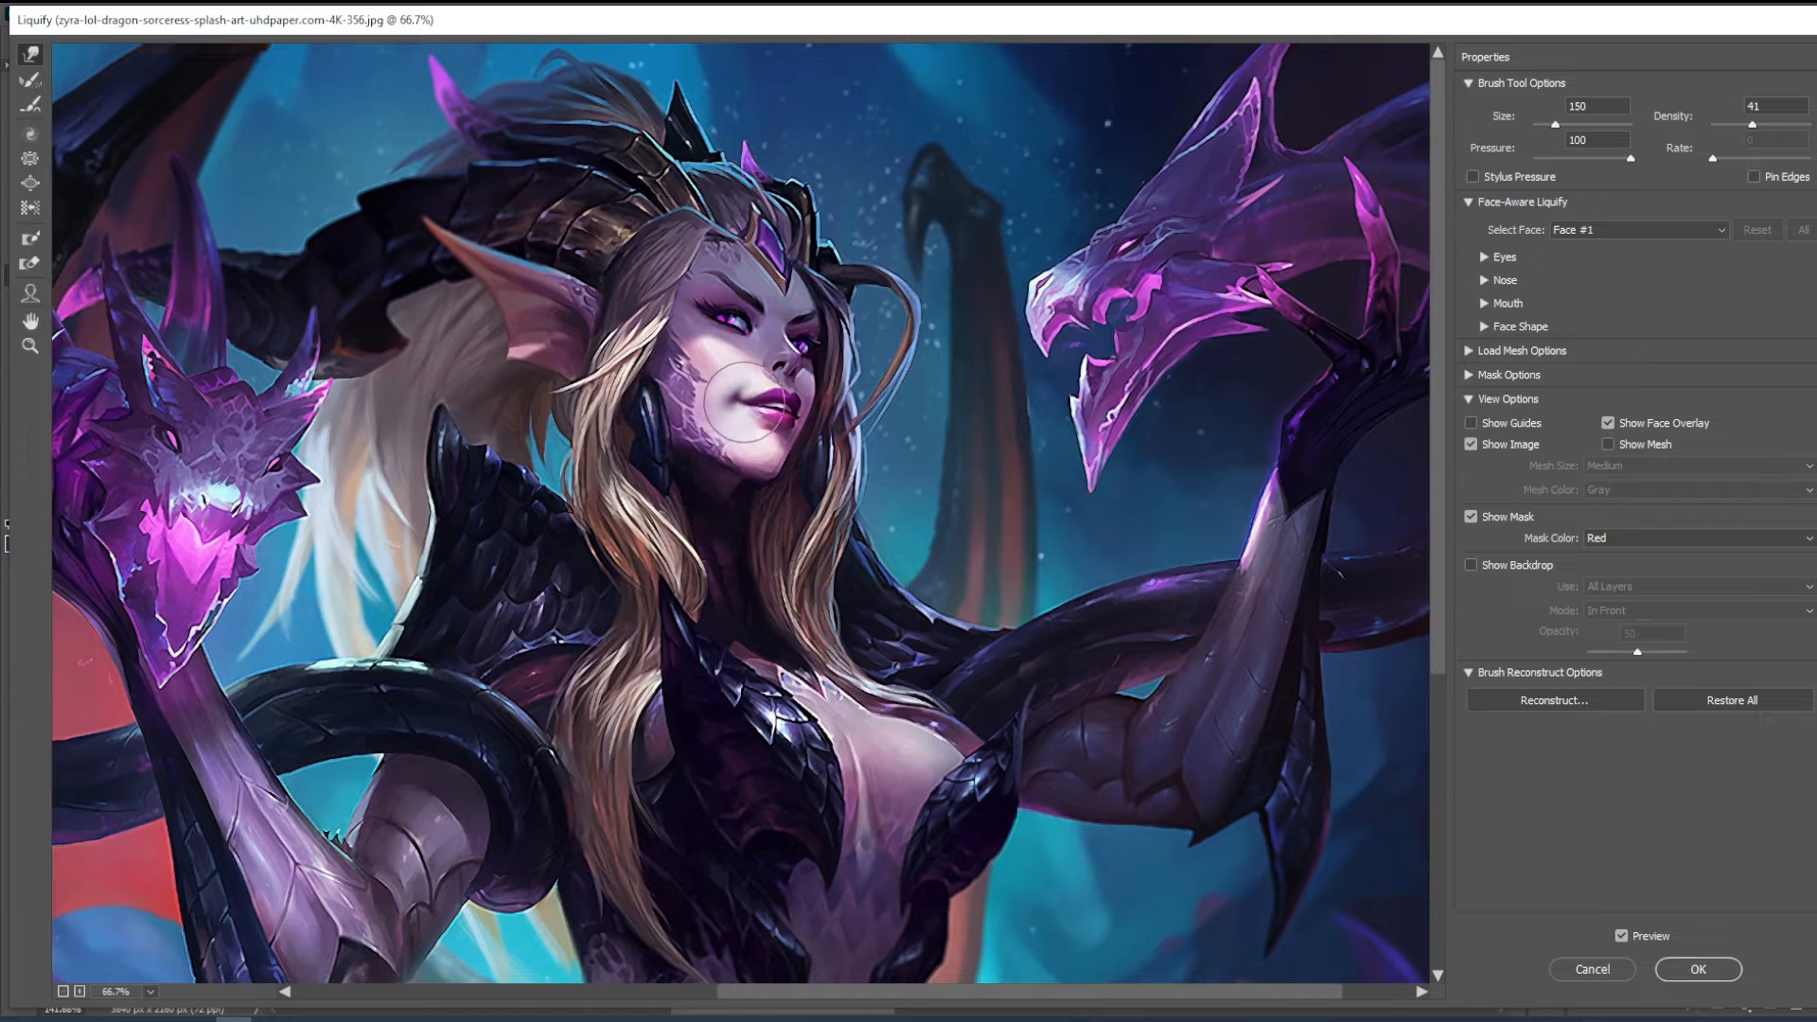
key(bracketright)
key(bracketleft)
key(bracketleft)
key(bracketleft)
key(bracketleft)
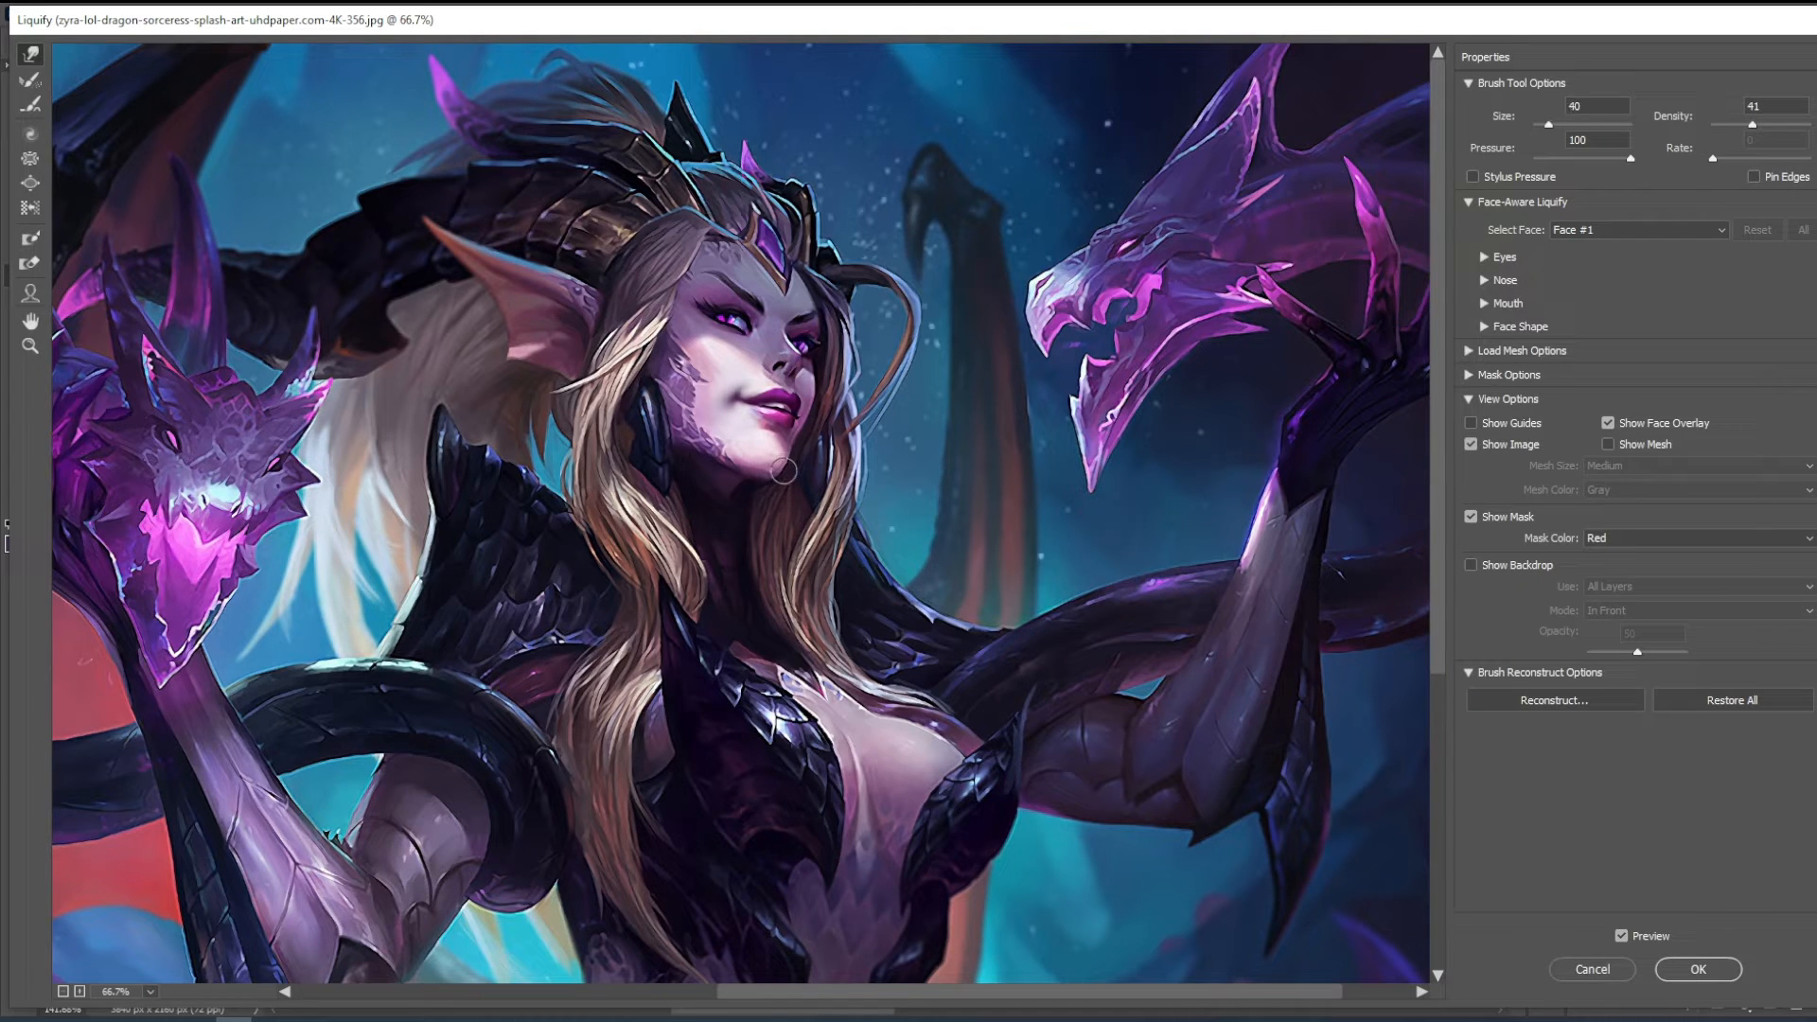
- Refine the lower-face contours with larger and smaller Liquify brushes and apply the filter
key(bracketright)
key(bracketright)
key(bracketright)
key(bracketright)
key(bracketright)
key(bracketright)
key(bracketright)
key(bracketleft)
key(bracketleft)
key(bracketleft)
key(bracketleft)
key(bracketleft)
key(bracketleft)
key(bracketleft)
click(1698, 969)
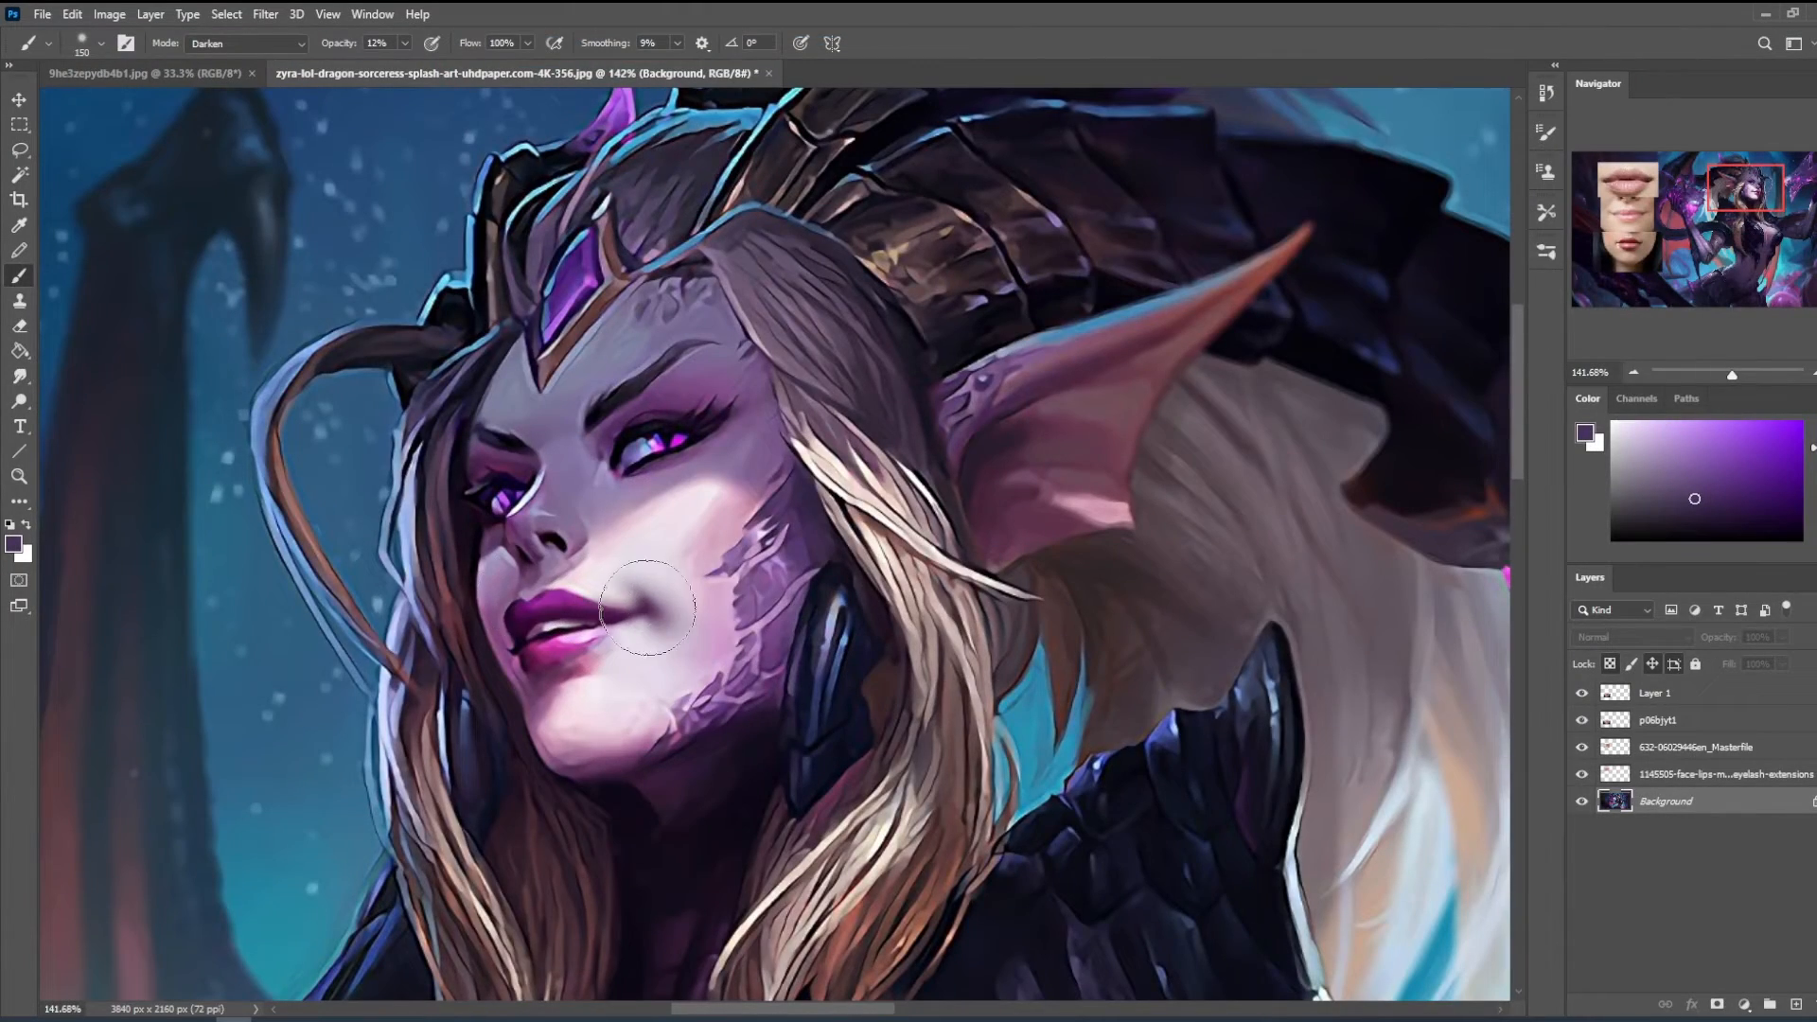
- Flip the canvas horizontally, sample dark magenta from the lips and reduce the brush to 15 px
key(ctrl+shift+h)
click(1762, 190)
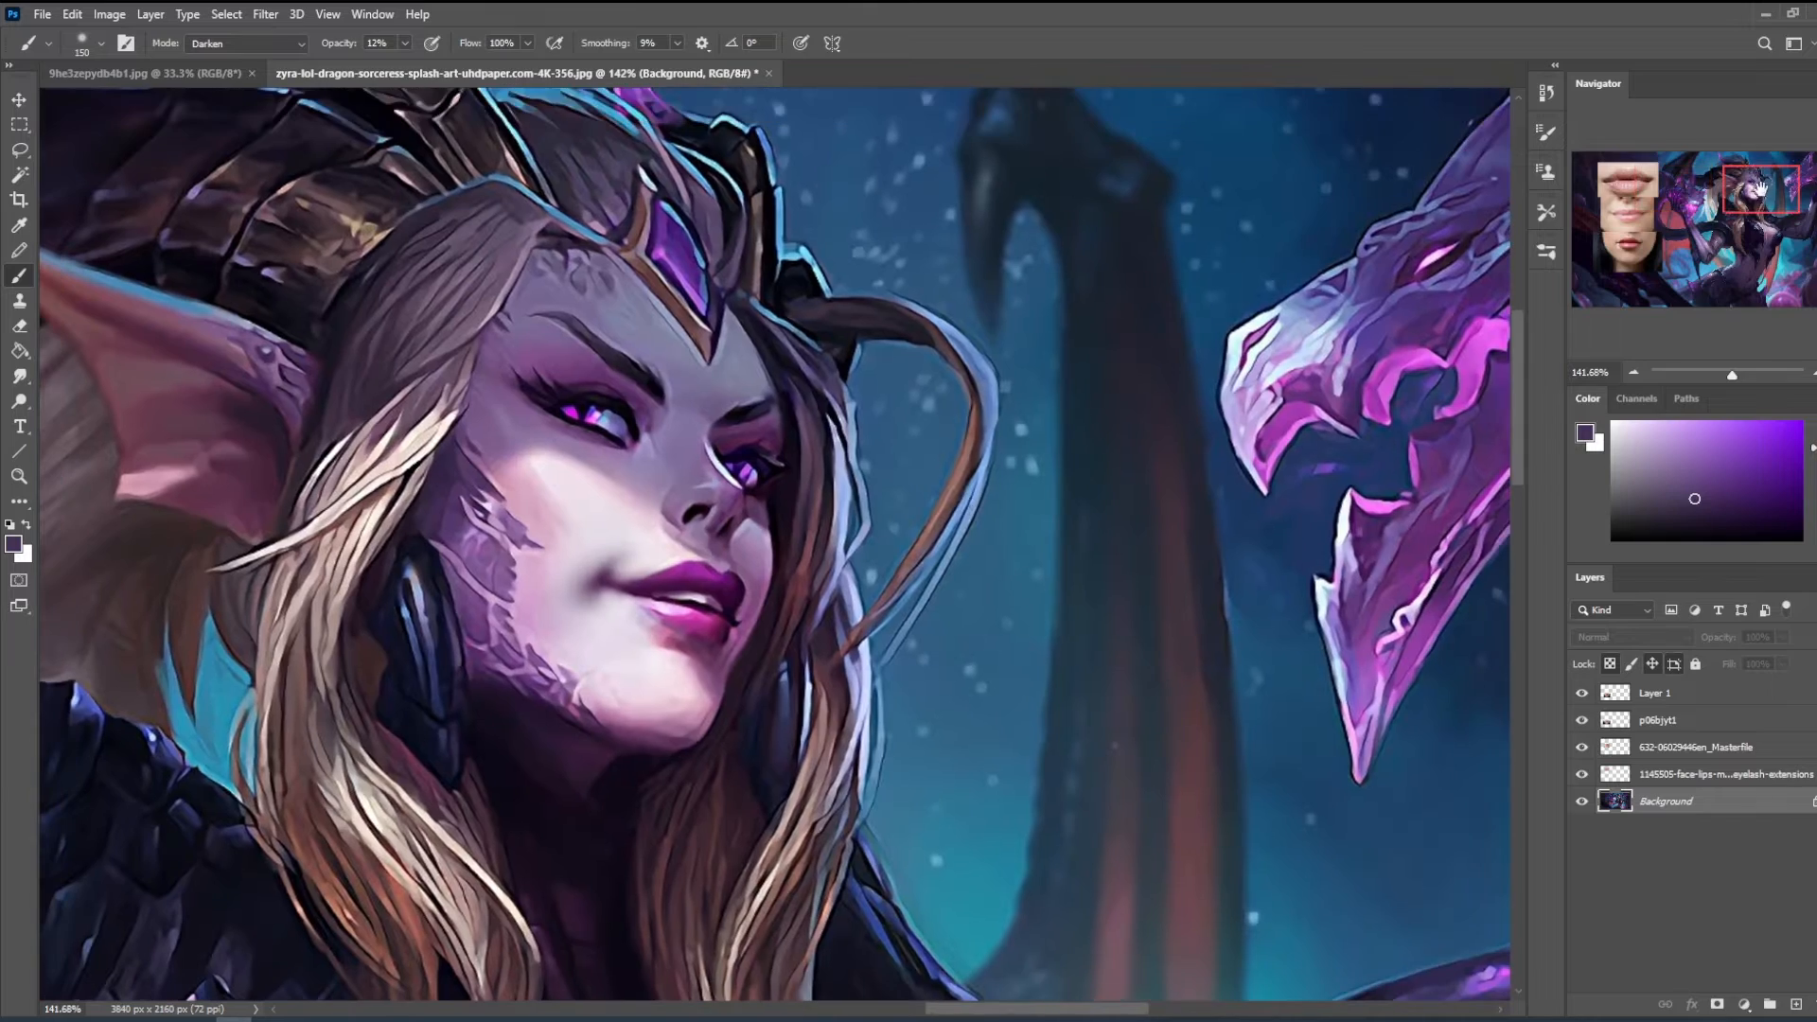
drag(914, 524, 1042, 497)
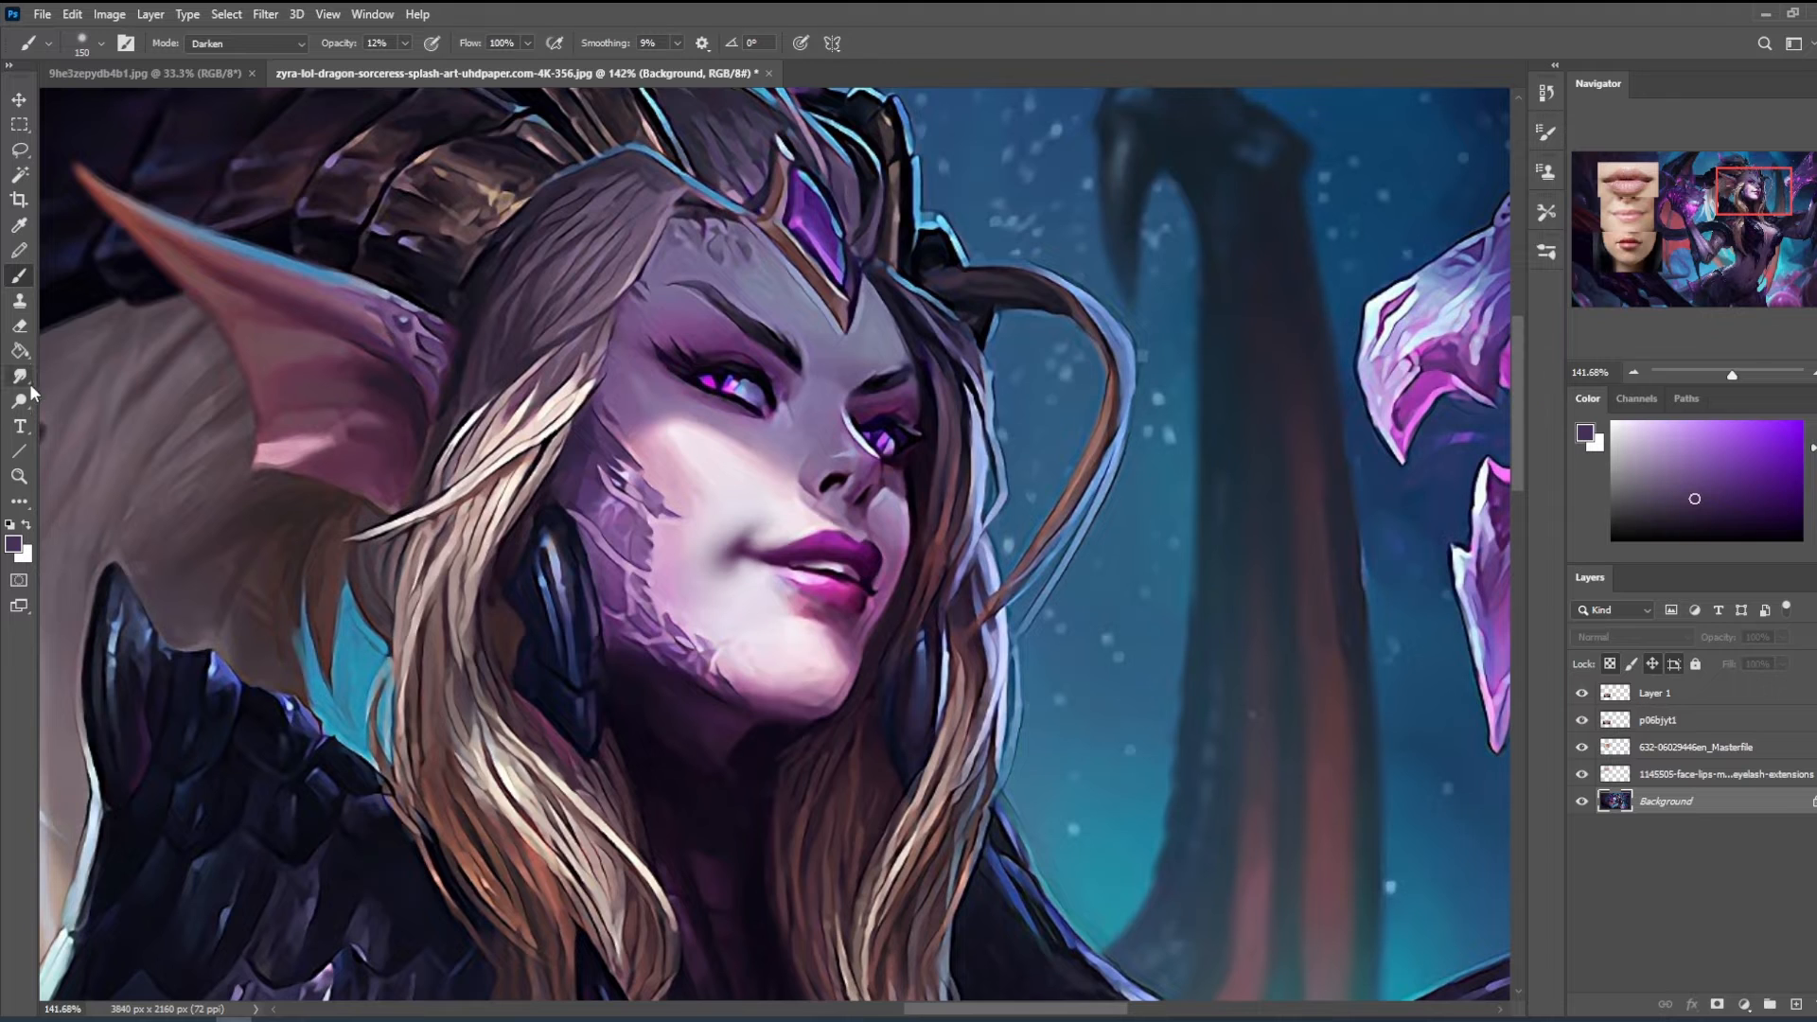
alt+click(864, 596)
key([)
key([)
key([)
key([)
key([)
key([)
key([)
key([)
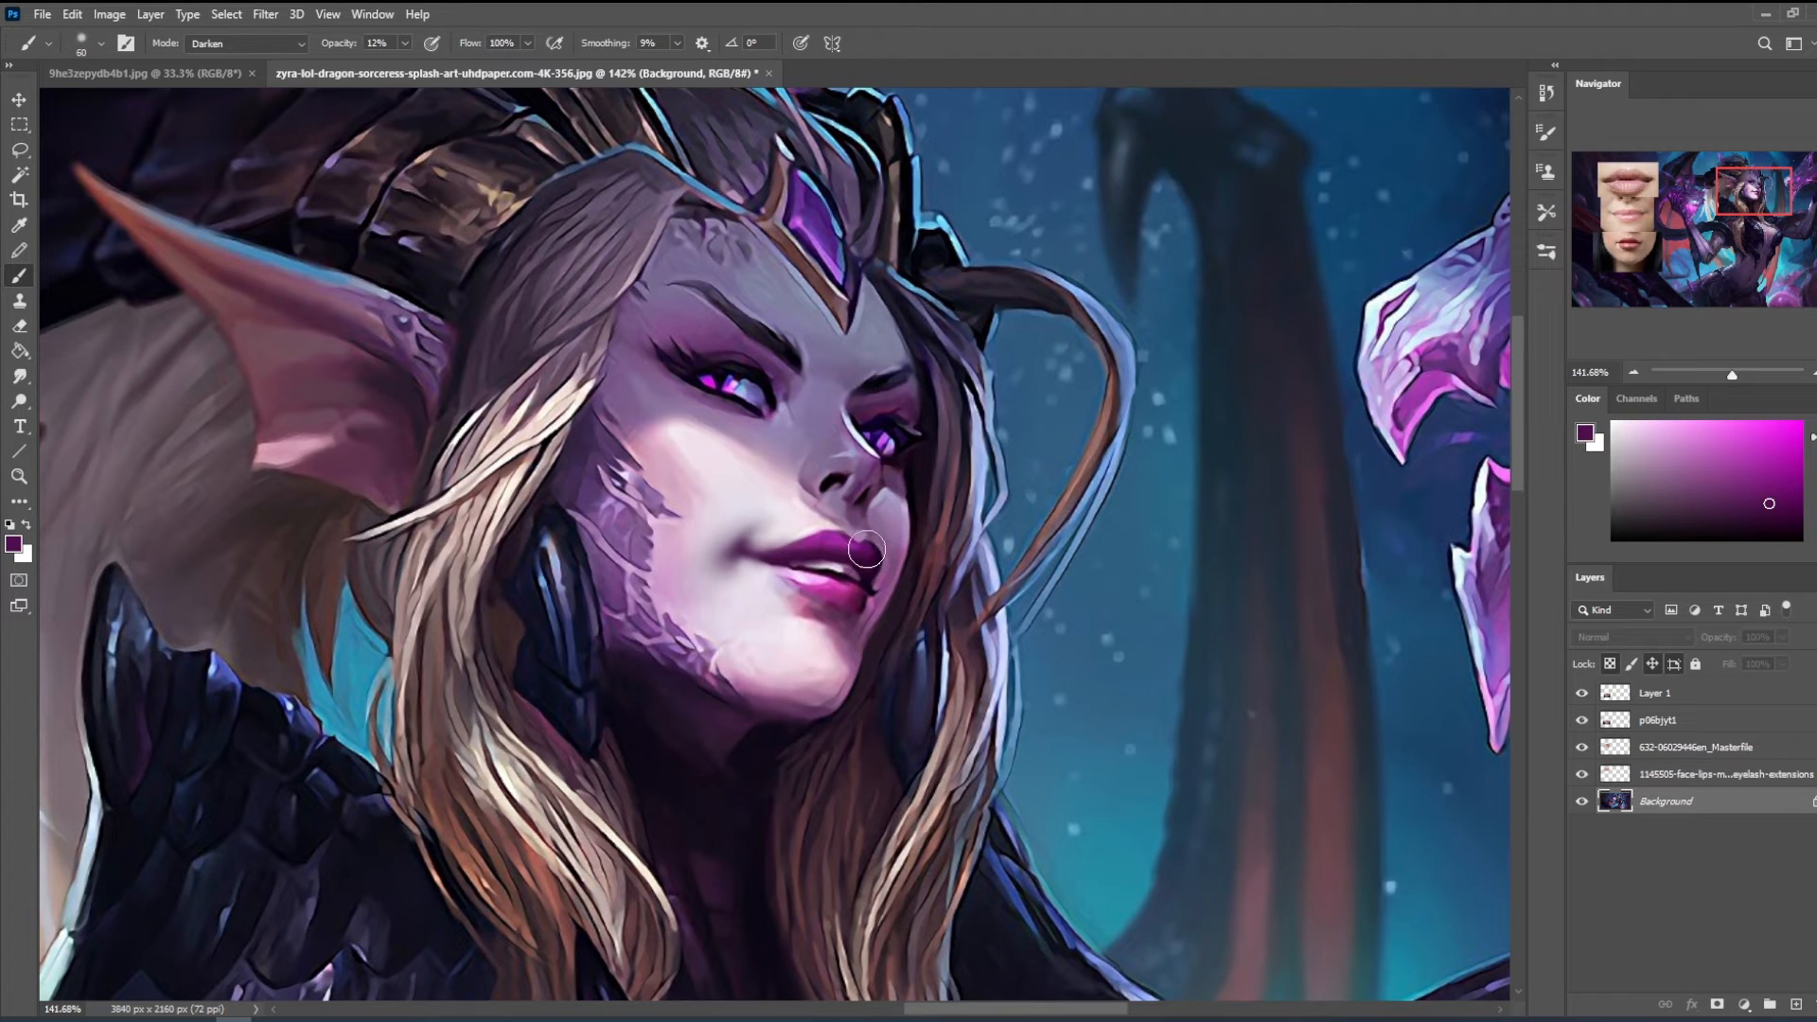
- Set the brush to Normal mode, adjust its opacity and paint the far upper lip with sampled lip tones
click(268, 47)
click(248, 63)
click(406, 45)
click(406, 65)
alt+click(869, 552)
key([)
key([)
key([)
key([)
alt+click(835, 570)
- Raise the brush opacity to 67%, refine the upper lip edge and switch the brush mode to Darken
click(405, 44)
click(438, 66)
alt+click(852, 542)
alt+click(861, 543)
key(])
key(ctrl+minus)
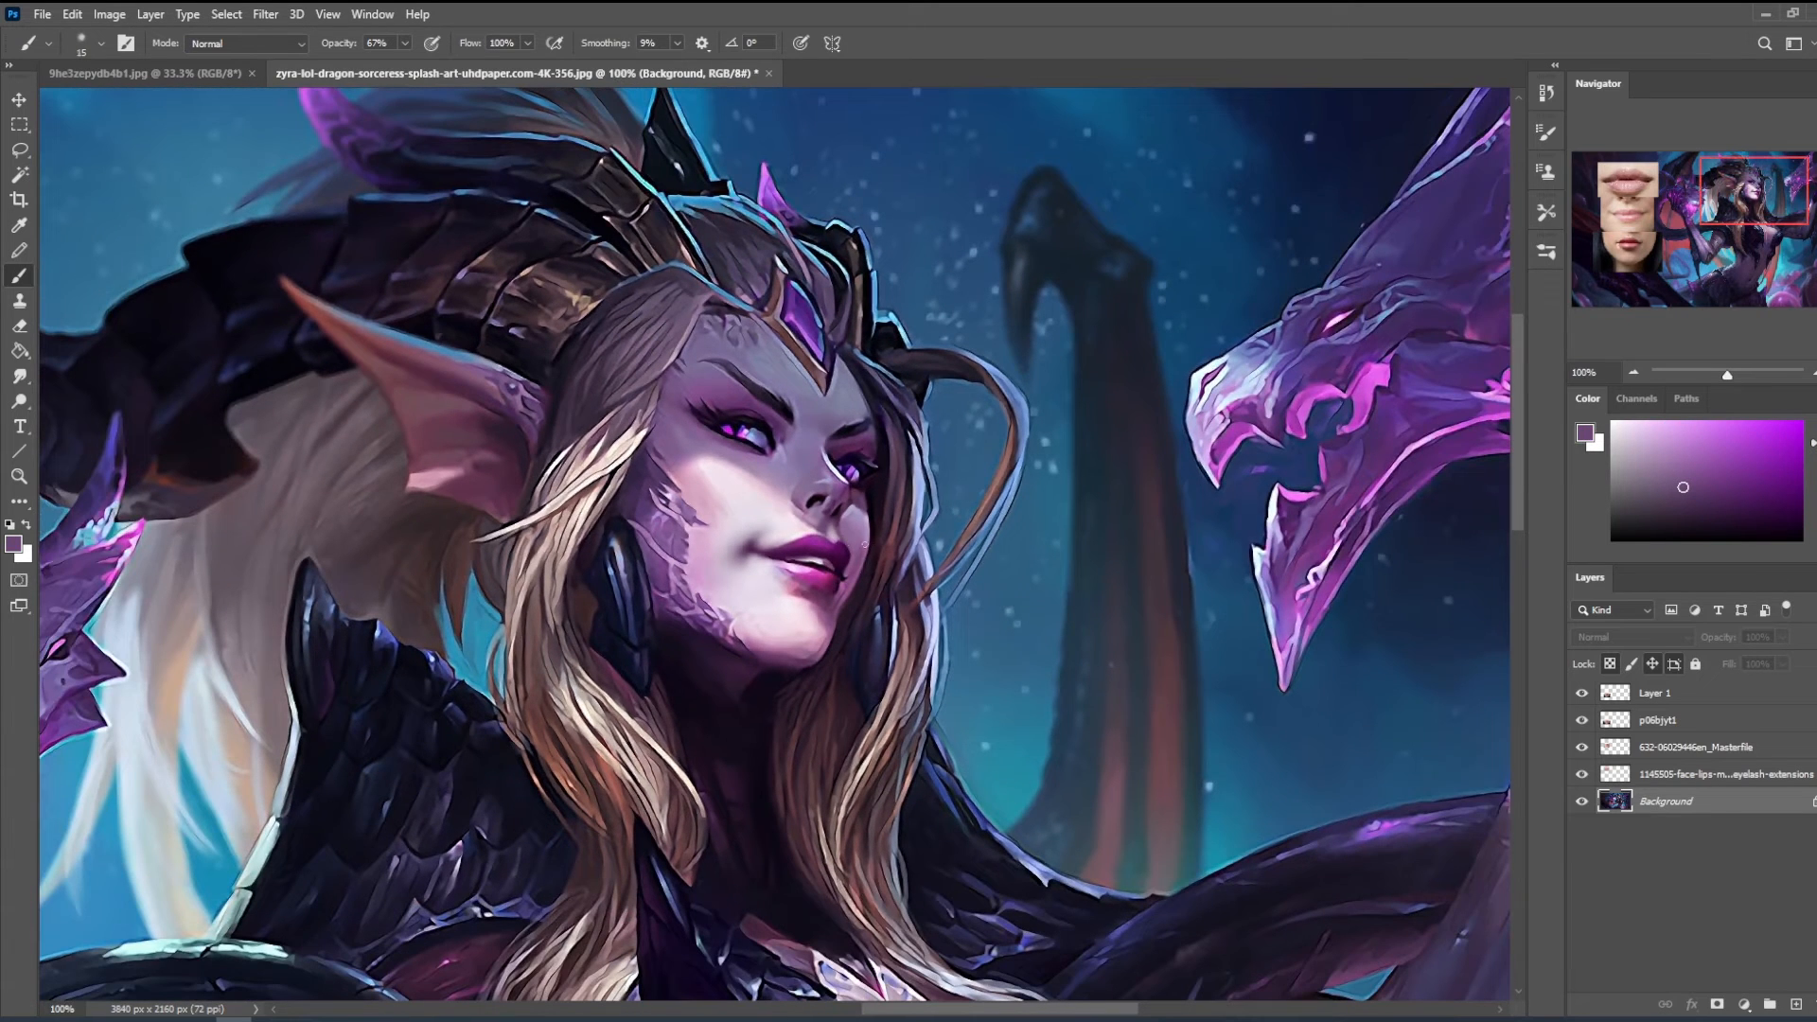
click(269, 47)
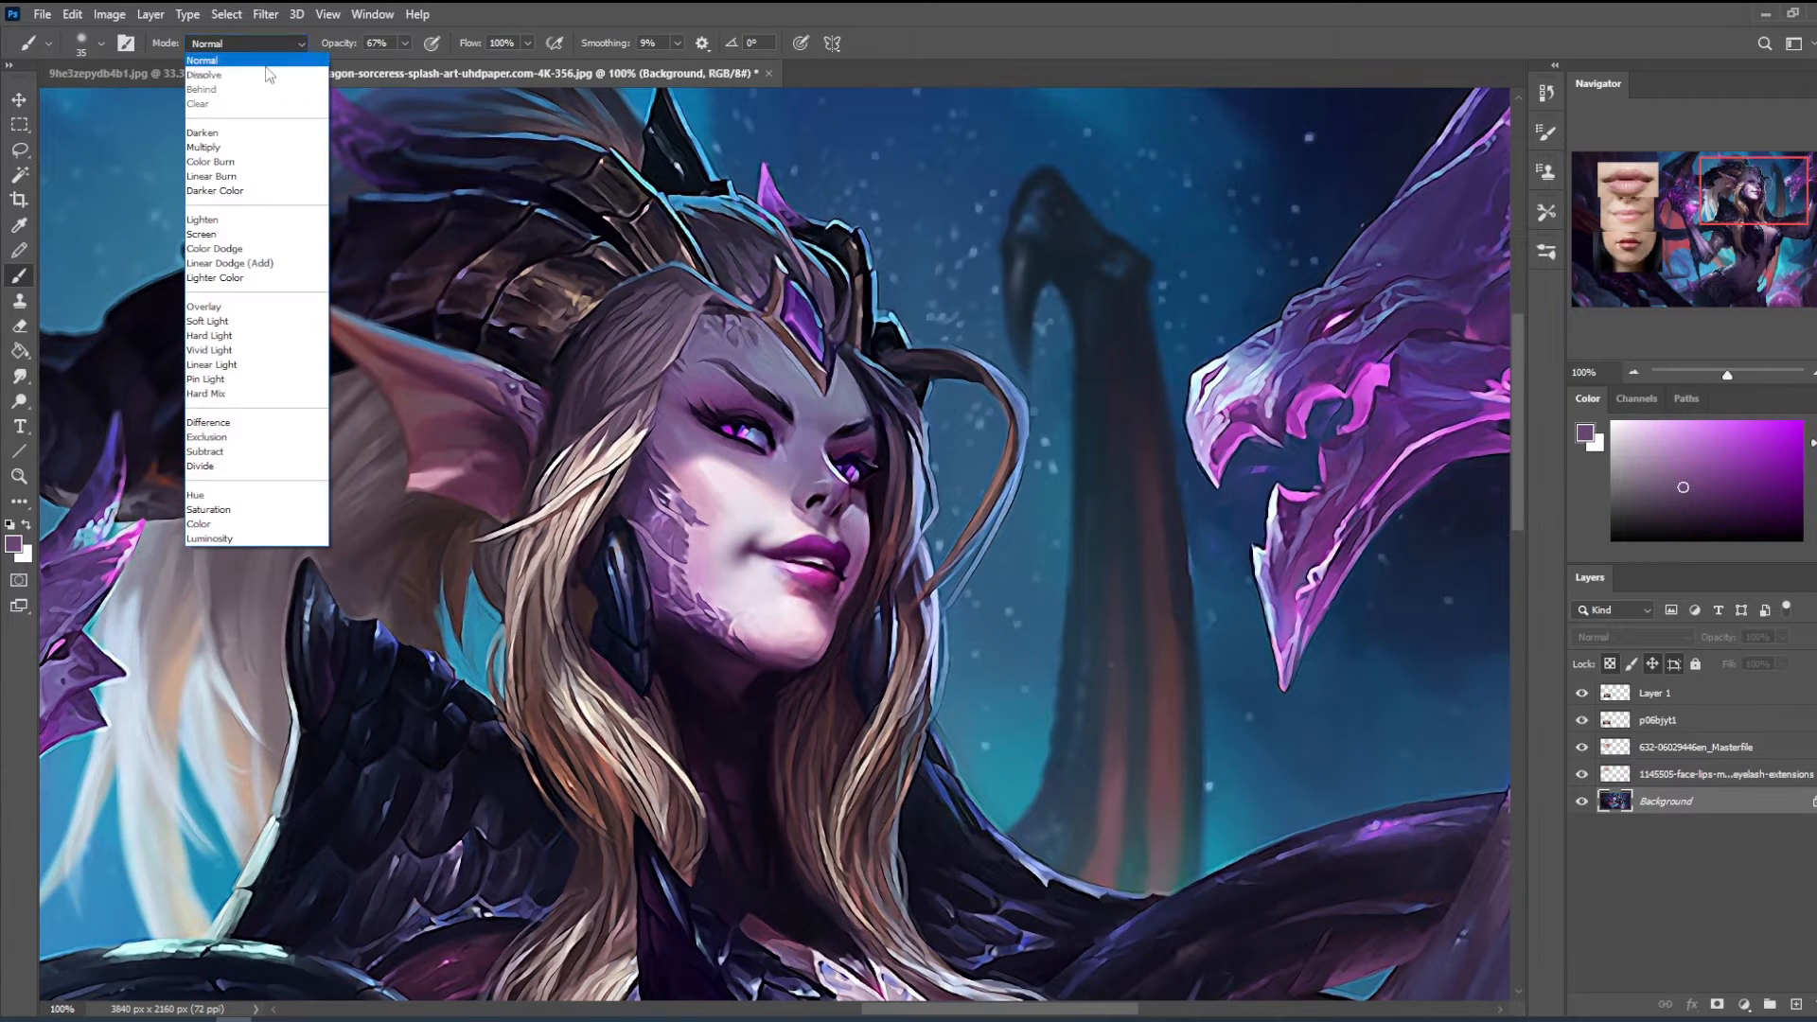
click(252, 136)
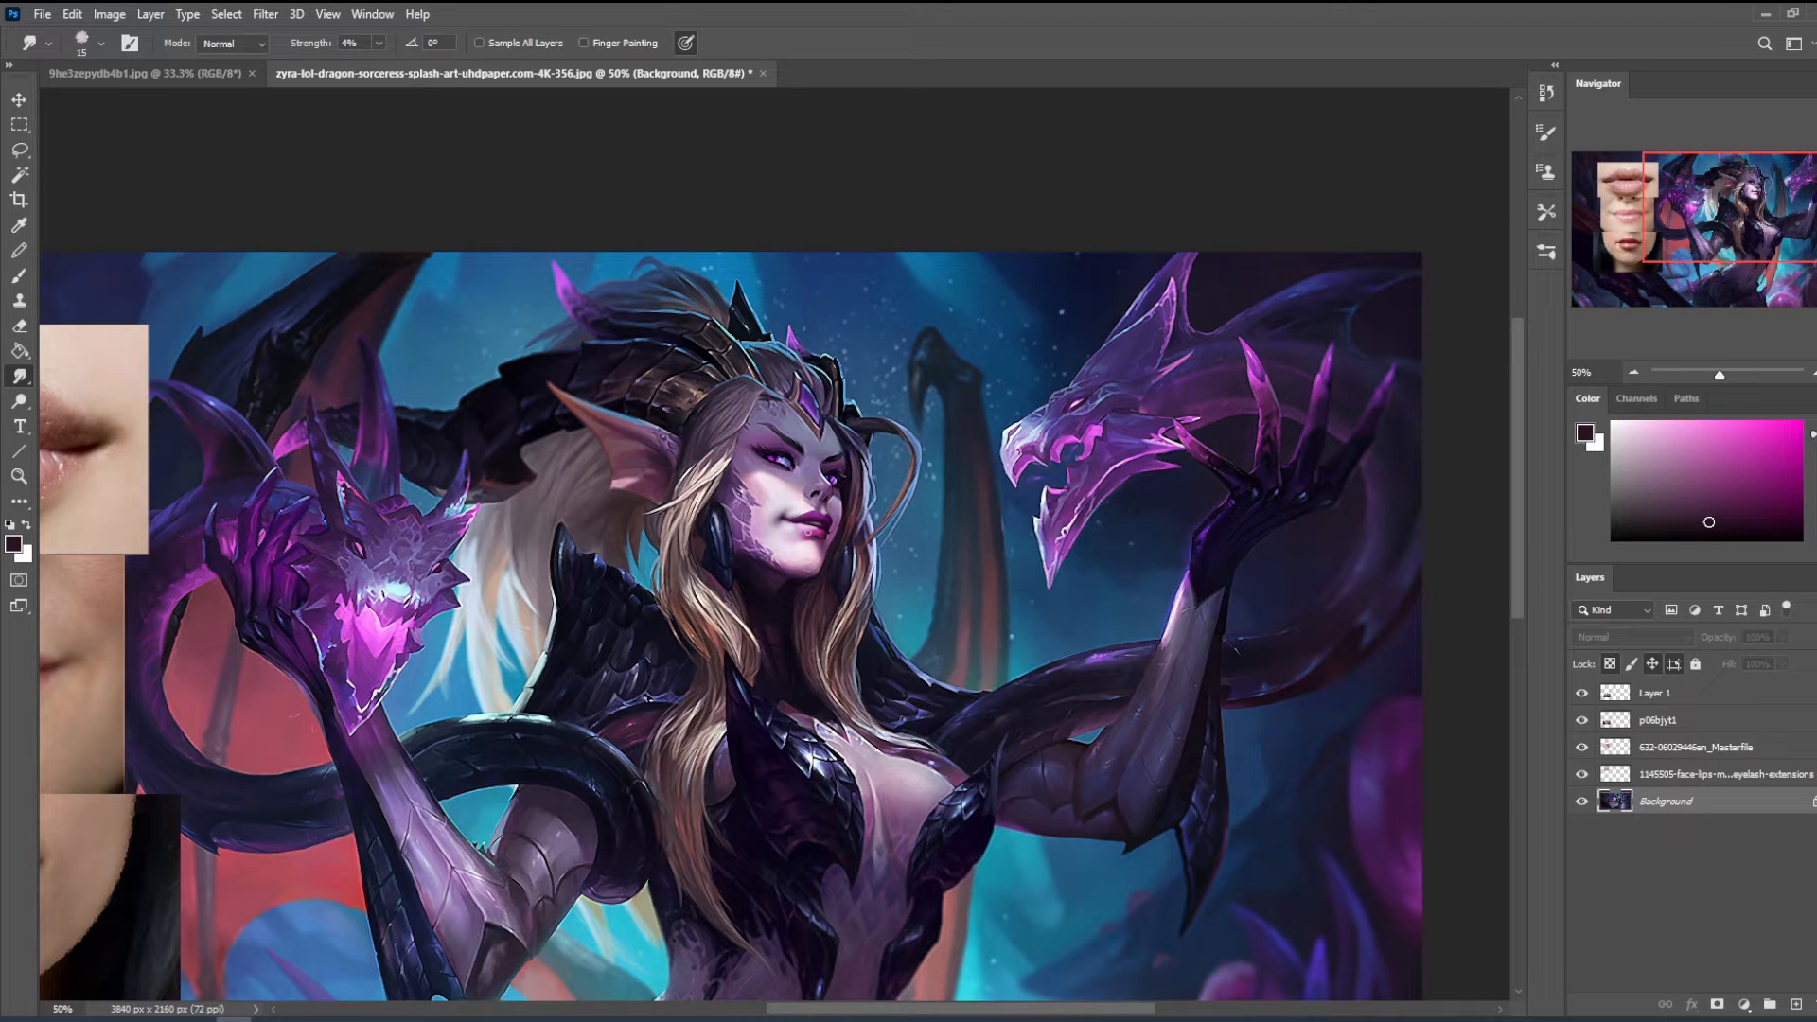
- Choose the 150 px brush from Istebraks Smudging Brushes, reduce it to 30 px and set the smudge strength to 9%
right_click(848, 532)
click(987, 904)
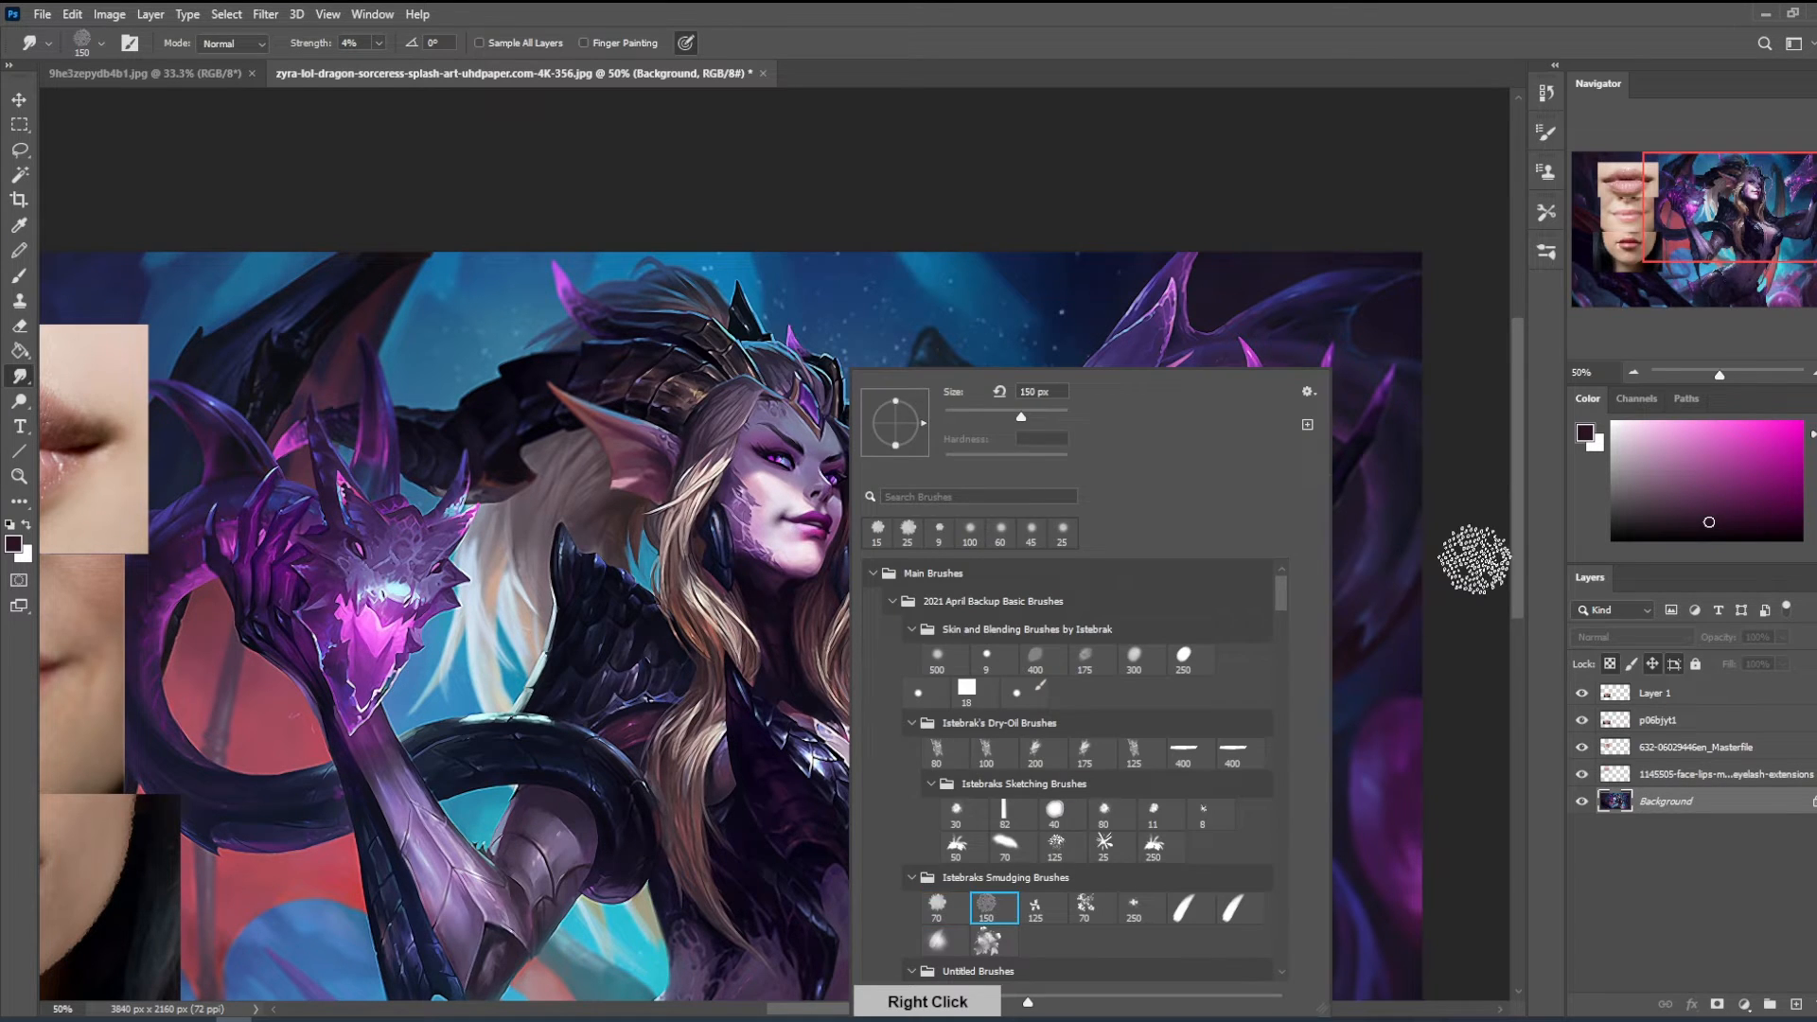
click(816, 492)
key([)
key([)
key([)
key([)
key([)
key([)
key([)
key([)
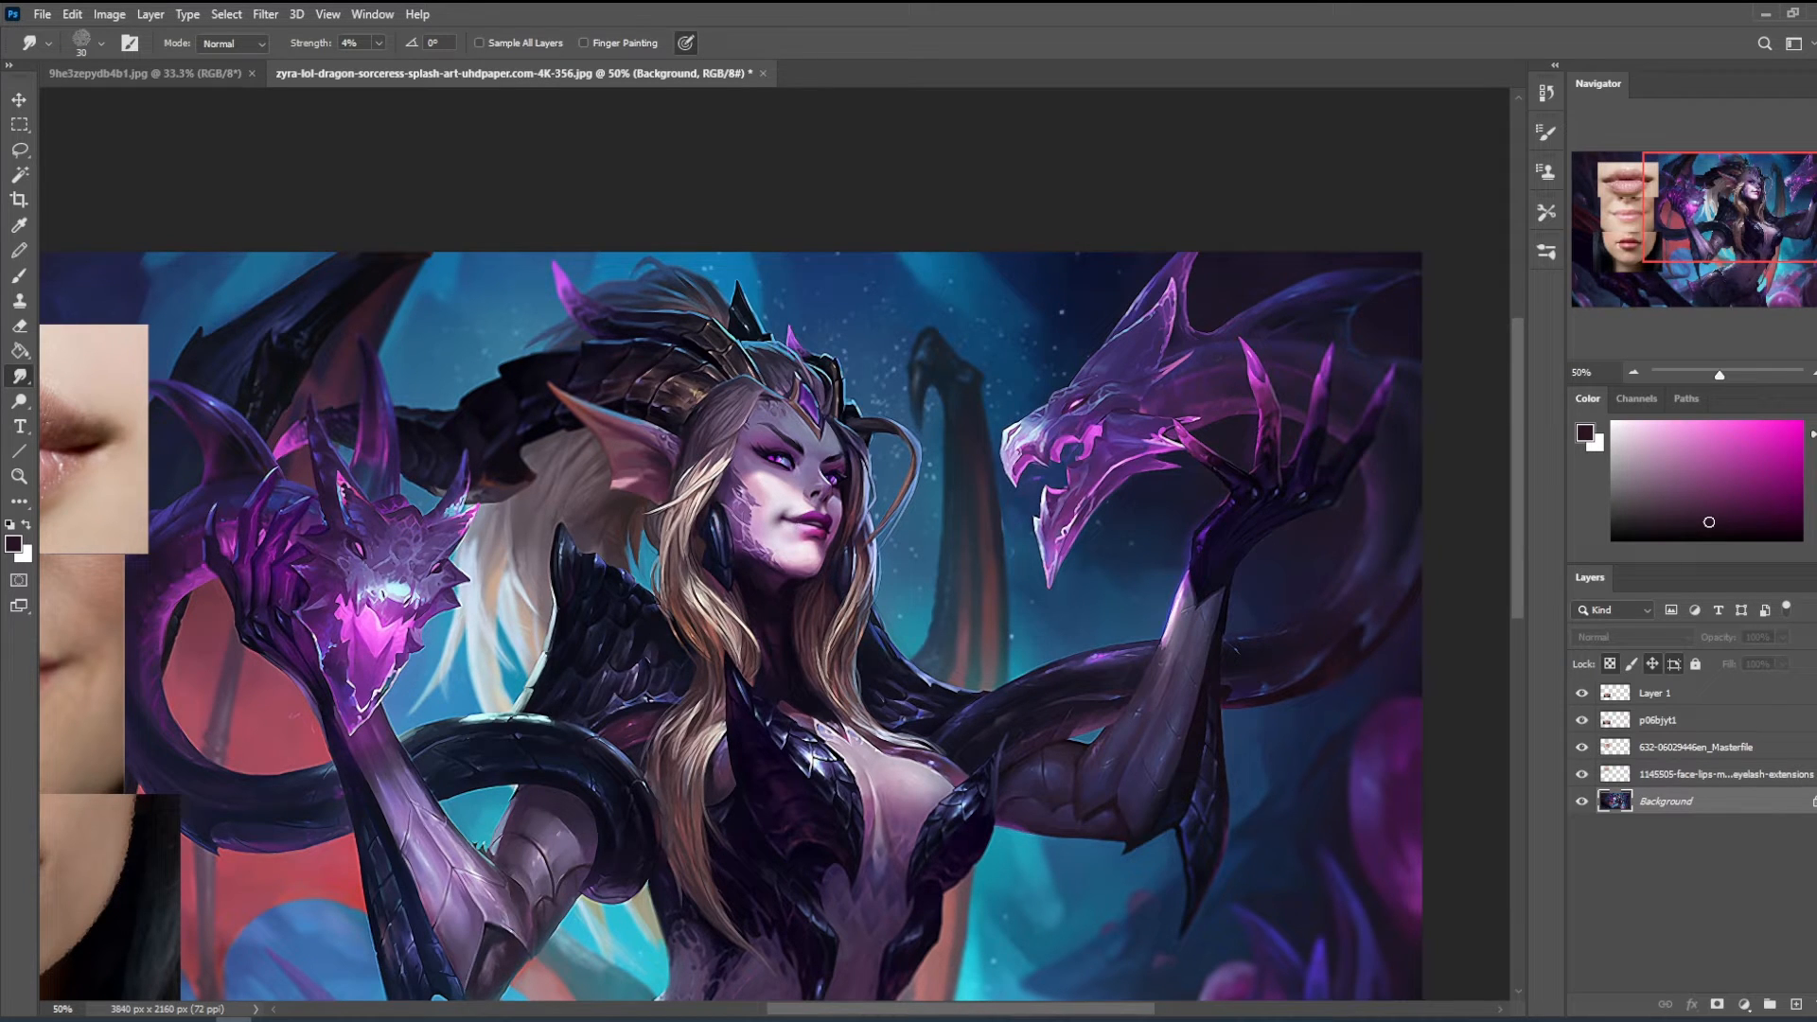
click(376, 43)
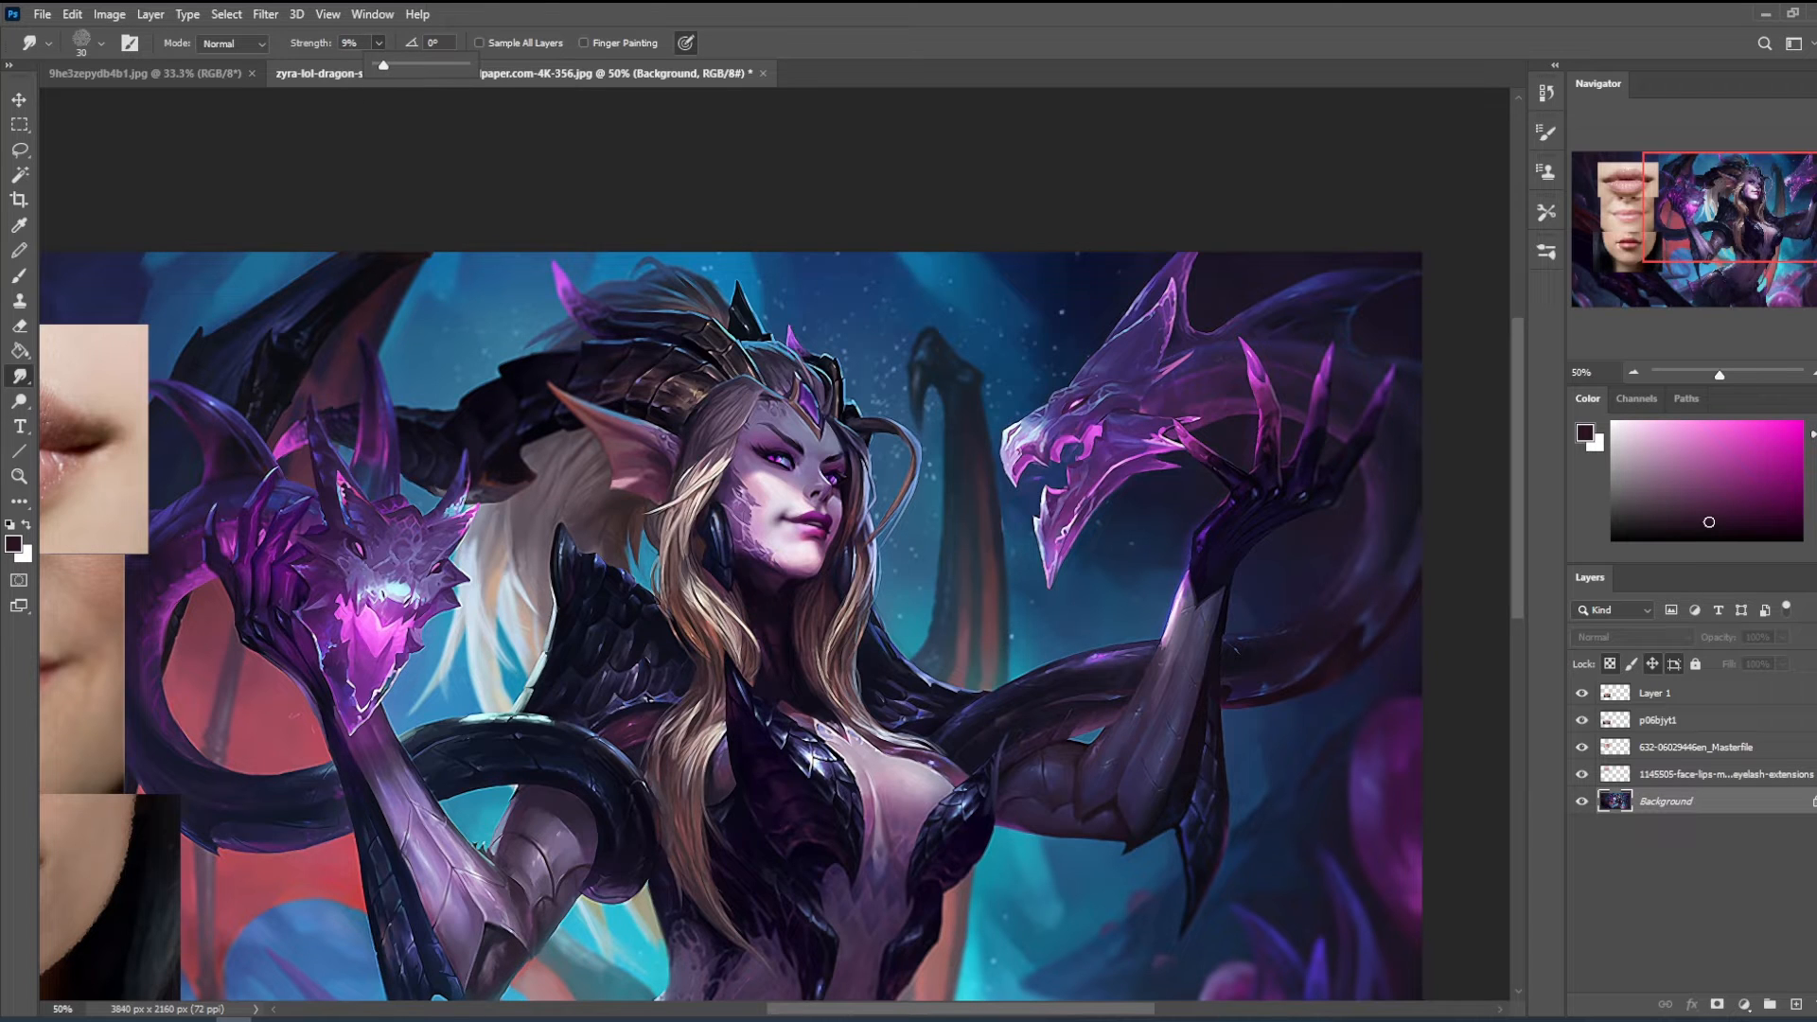
key(Escape)
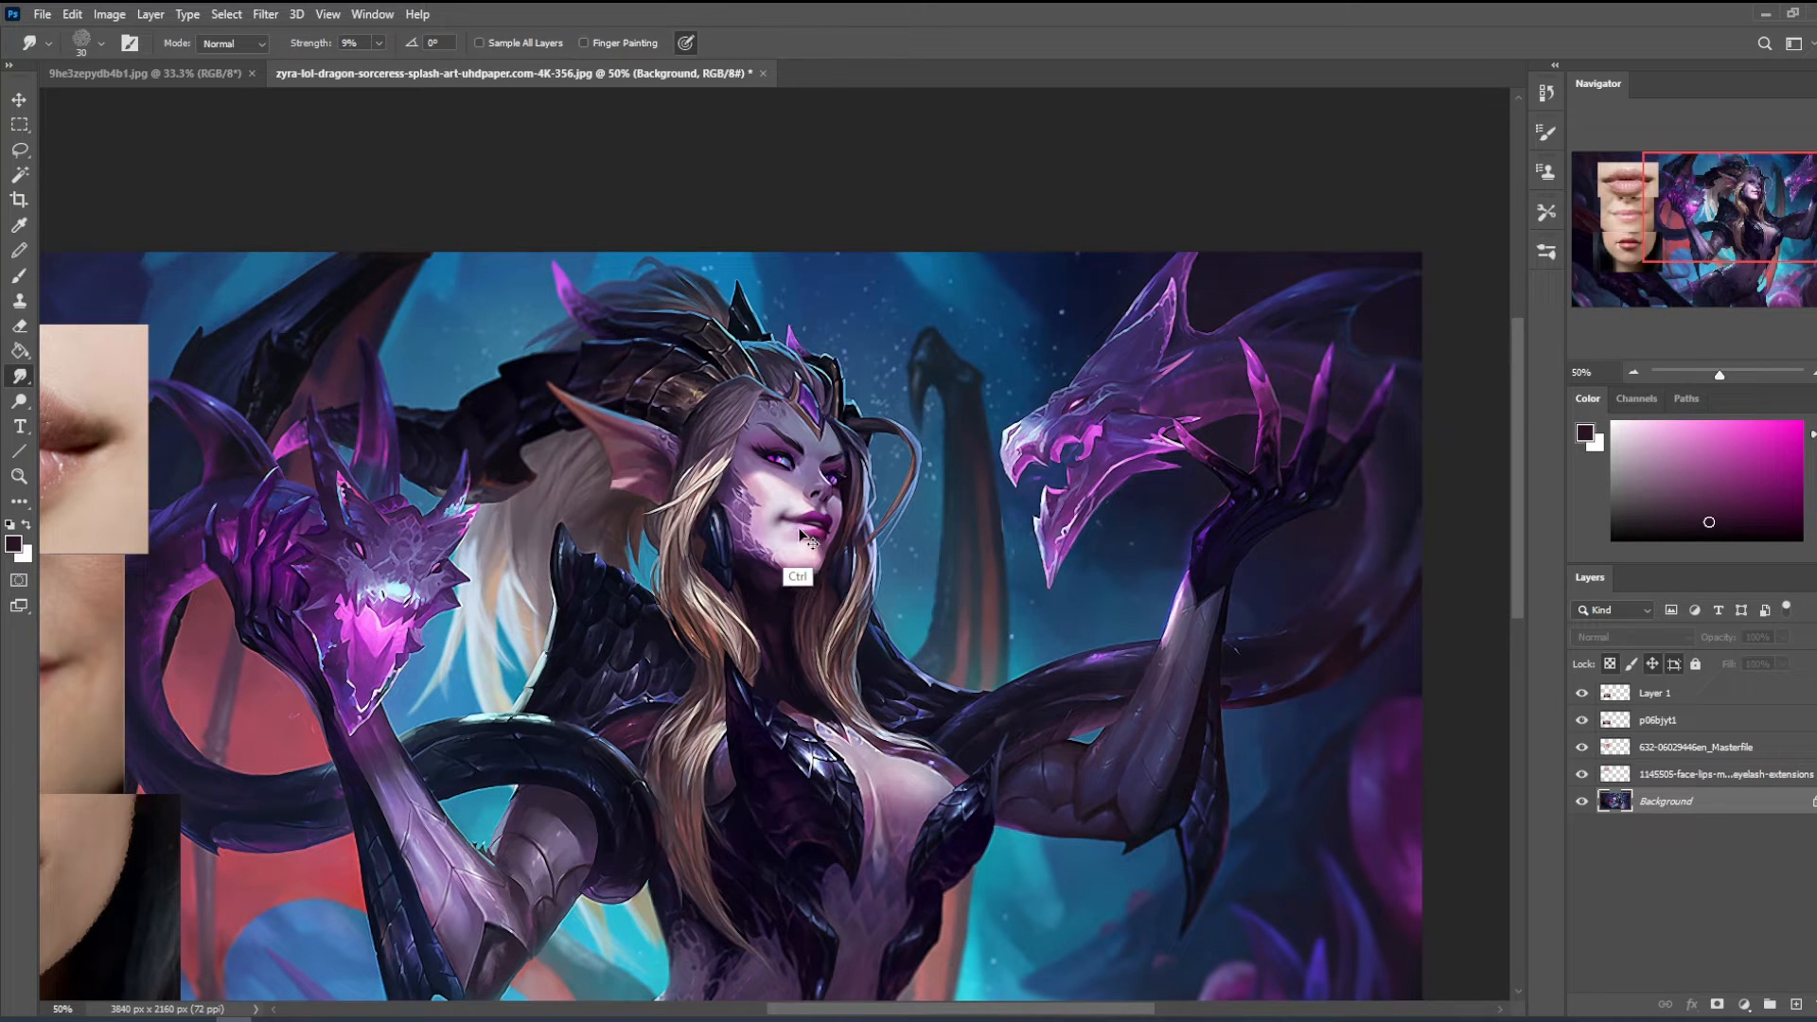
- Pick a saturated magenta, set the 200 px brush to Lighten mode at 17% opacity and tint the lips
key(b)
alt+click(820, 492)
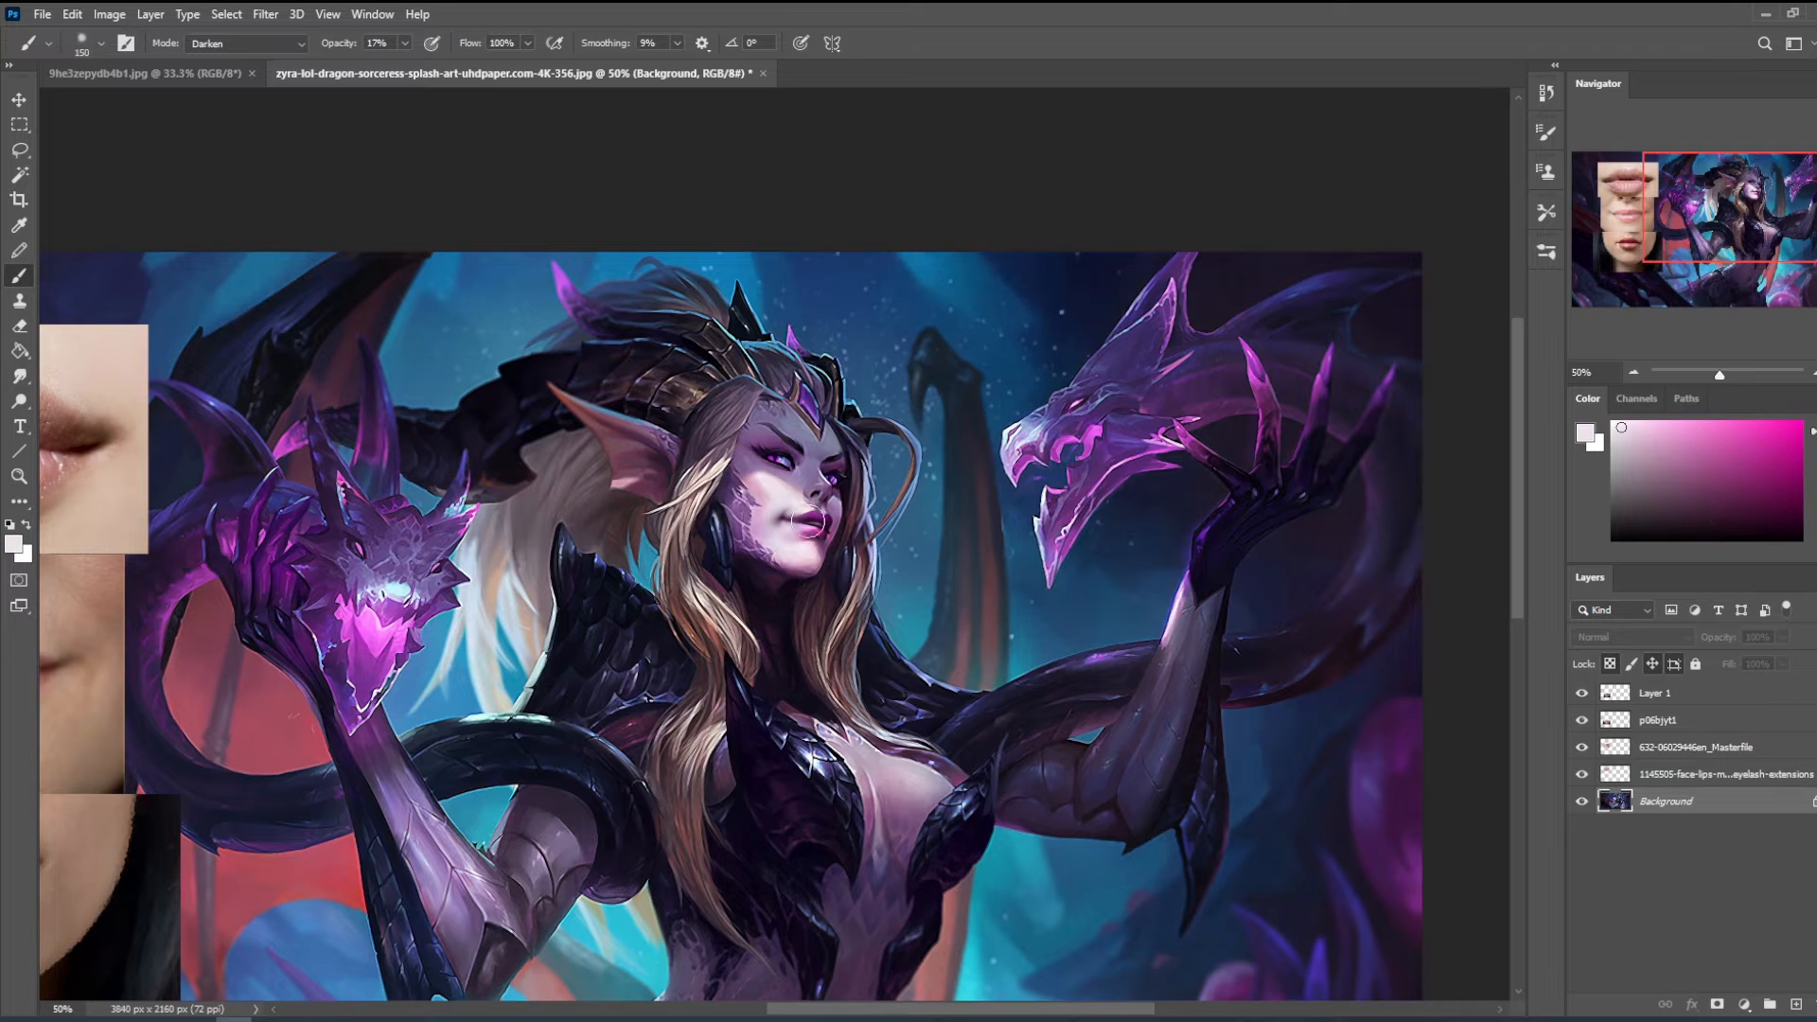
click(1779, 470)
click(246, 42)
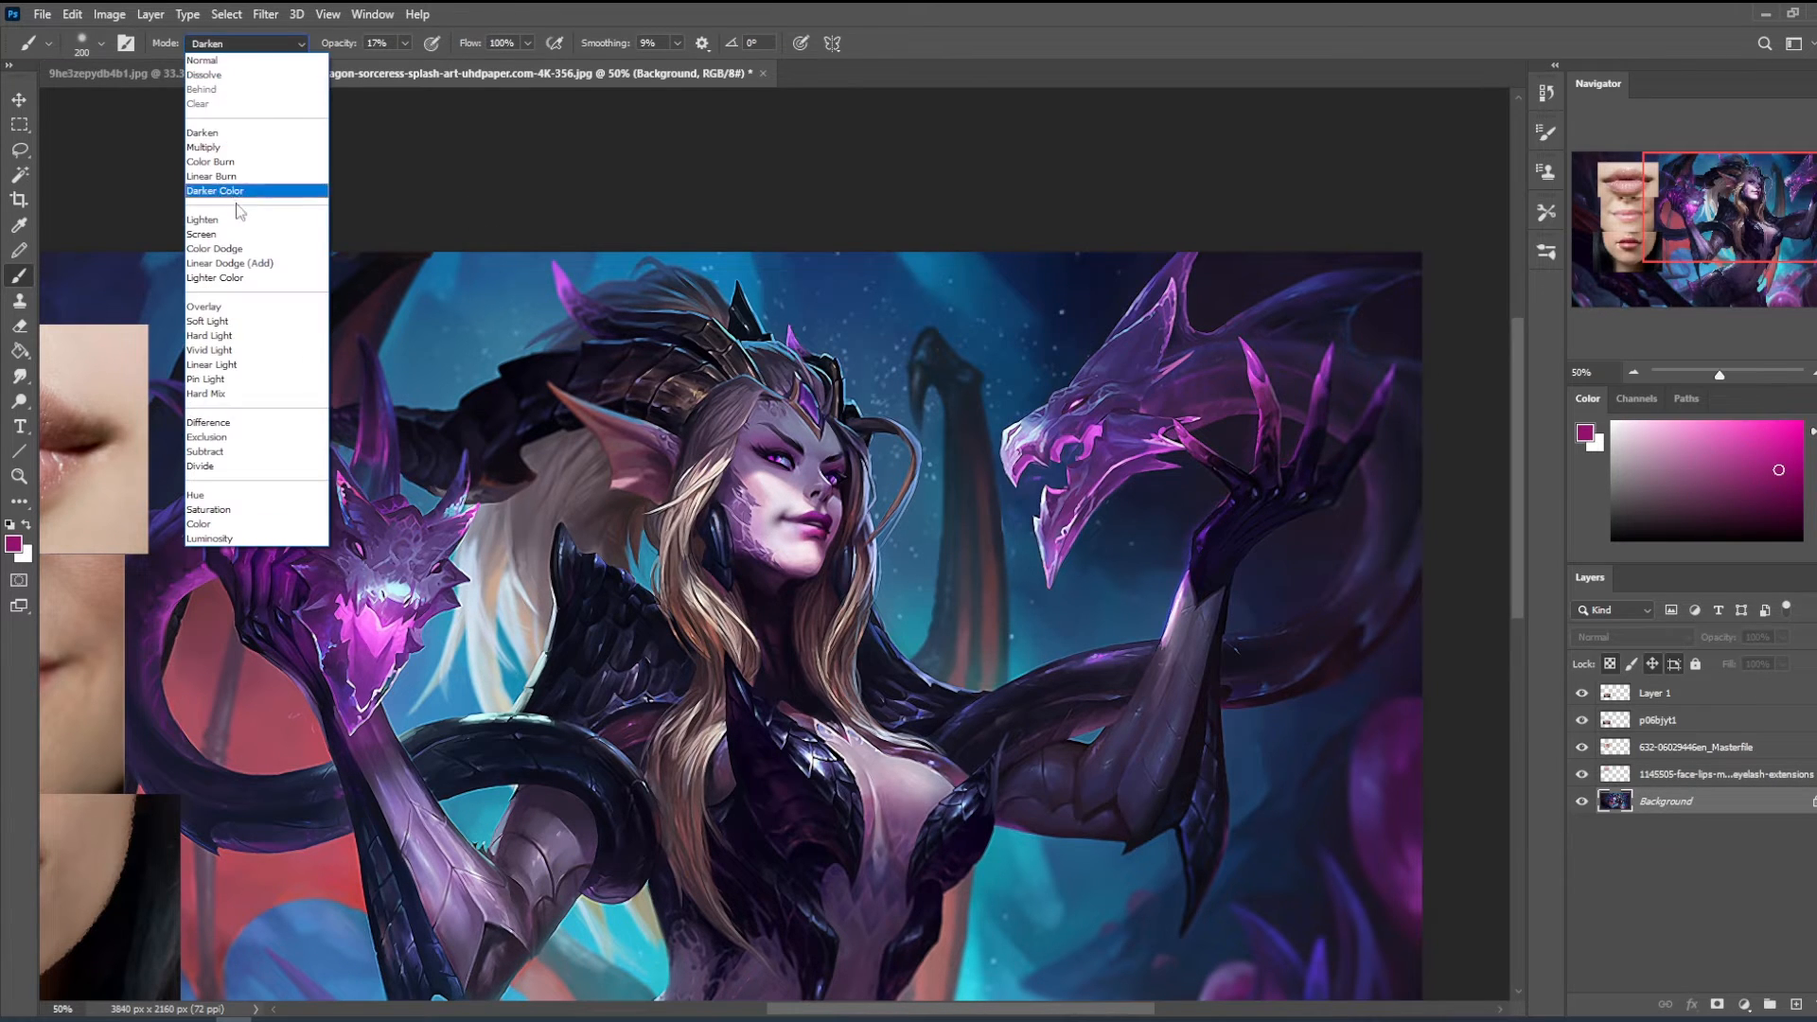
click(237, 182)
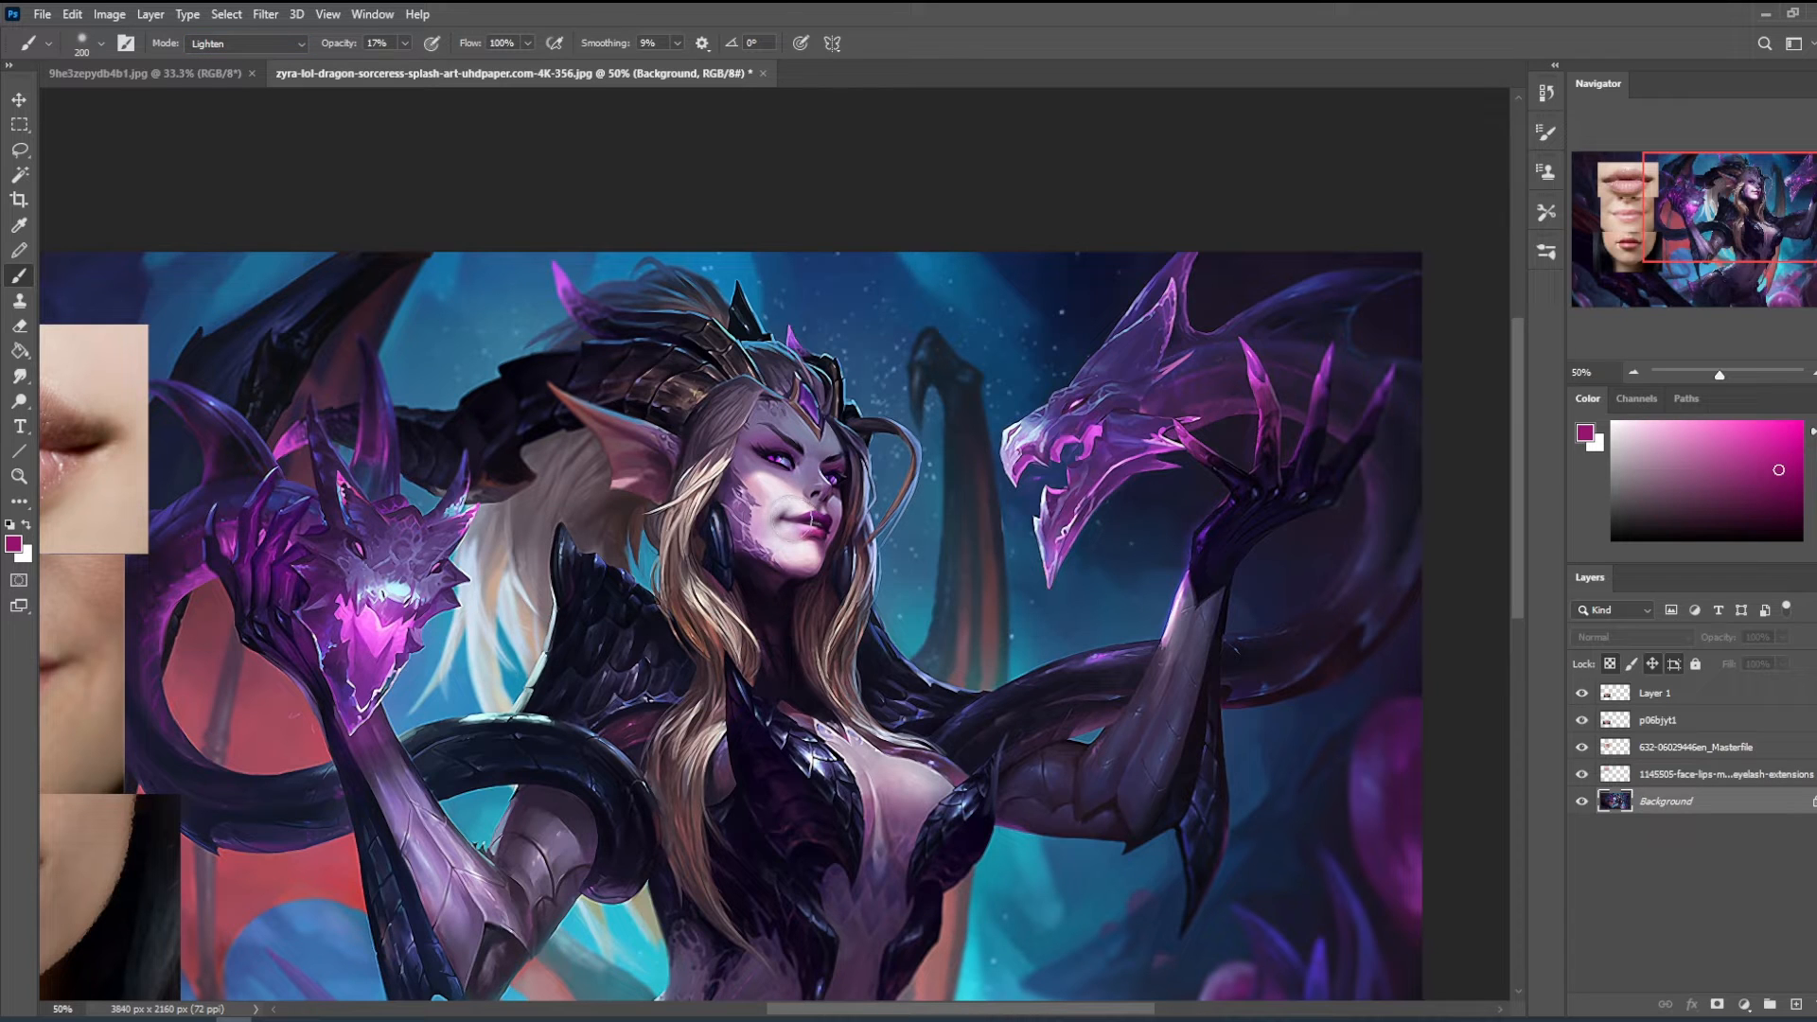
alt+click(795, 521)
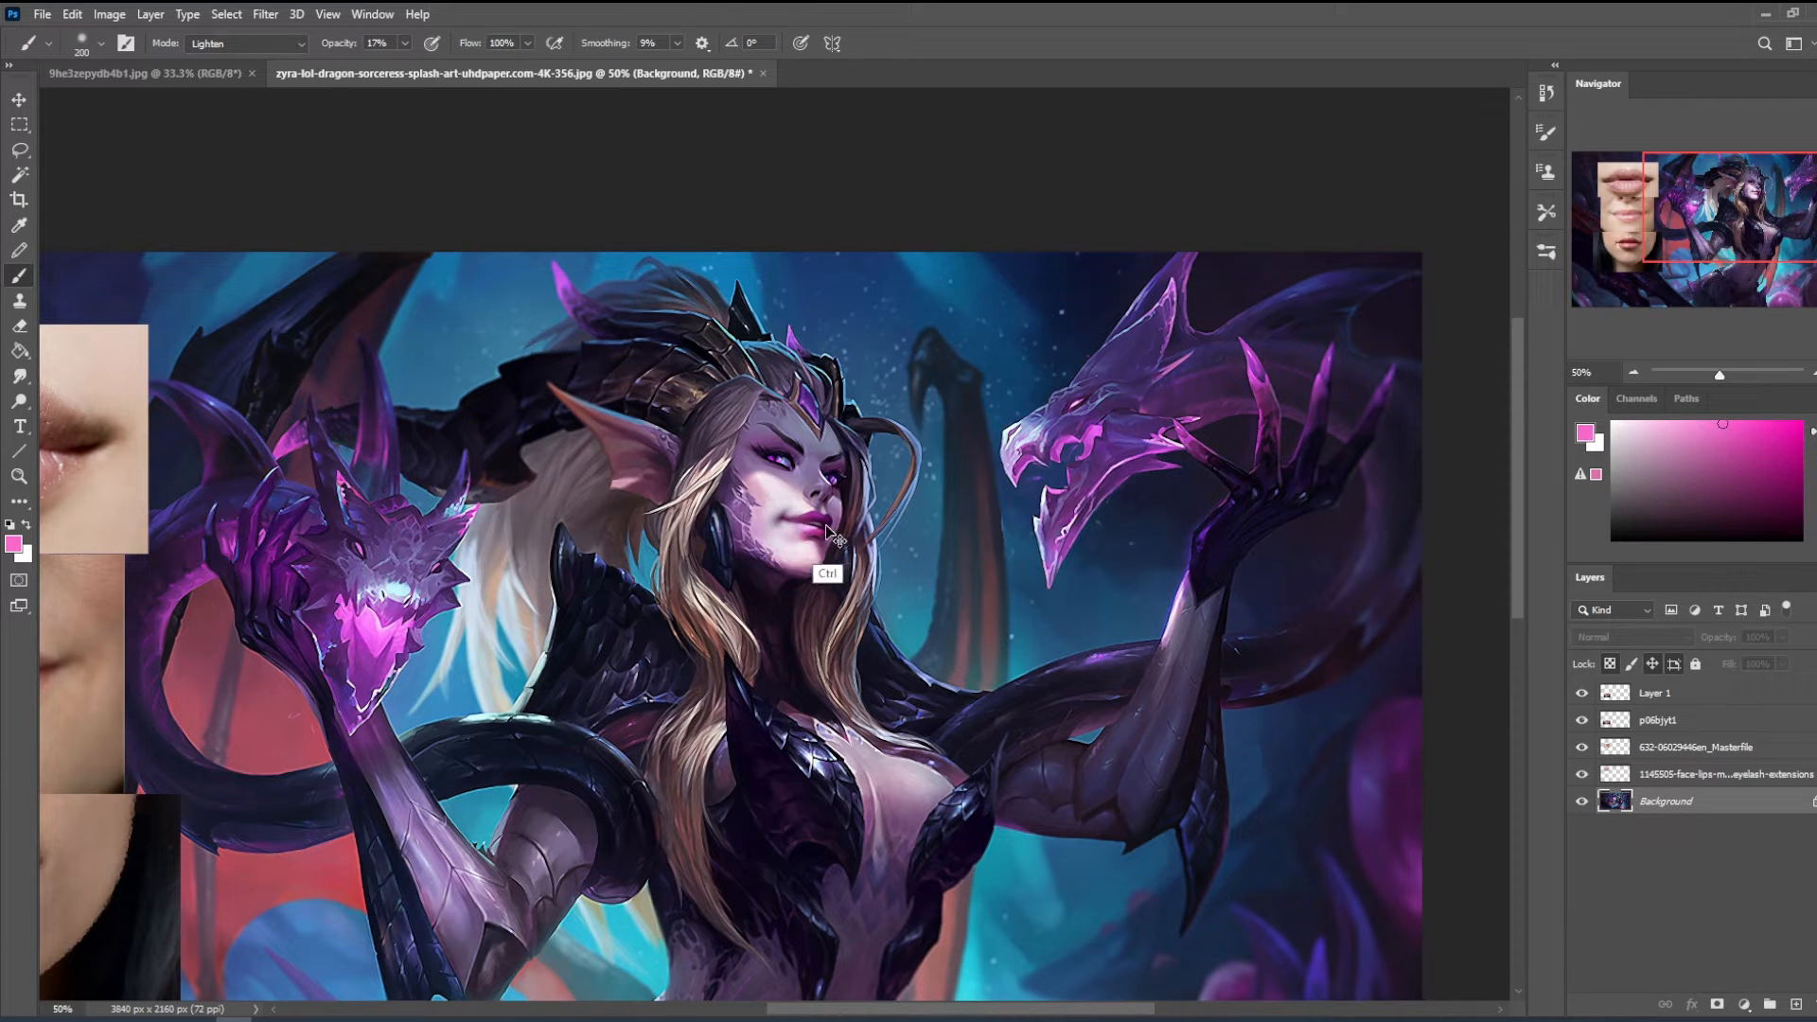
alt+click(802, 506)
- Set the brush to Normal at 600 px, sample a muted purple from the face and add a layer above the Background
click(246, 43)
click(218, 63)
key(bracketright)
key(bracketright)
key(bracketright)
key(bracketright)
key(bracketright)
key(bracketright)
key(bracketright)
key(bracketright)
alt+click(821, 457)
click(1795, 1005)
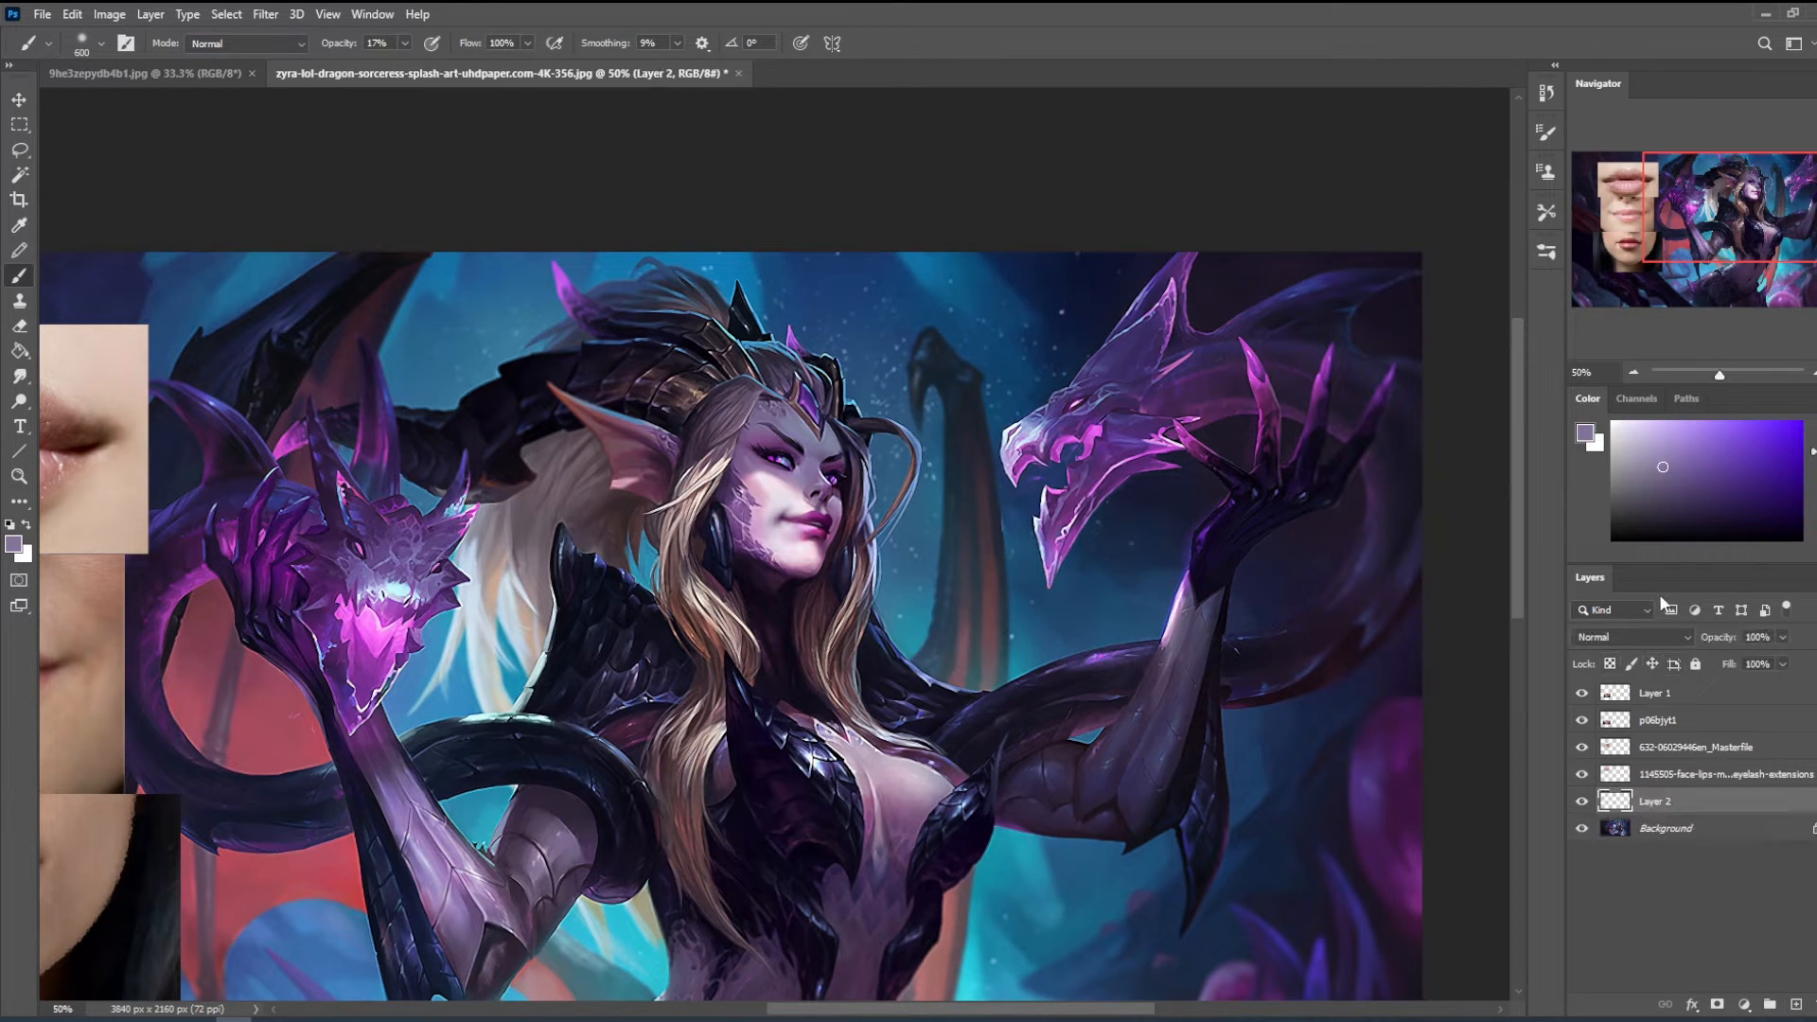
- Set the new layer to Darken, raise the brush opacity to 22% and softly shade the lower face
click(1628, 637)
click(1624, 598)
click(407, 45)
click(406, 66)
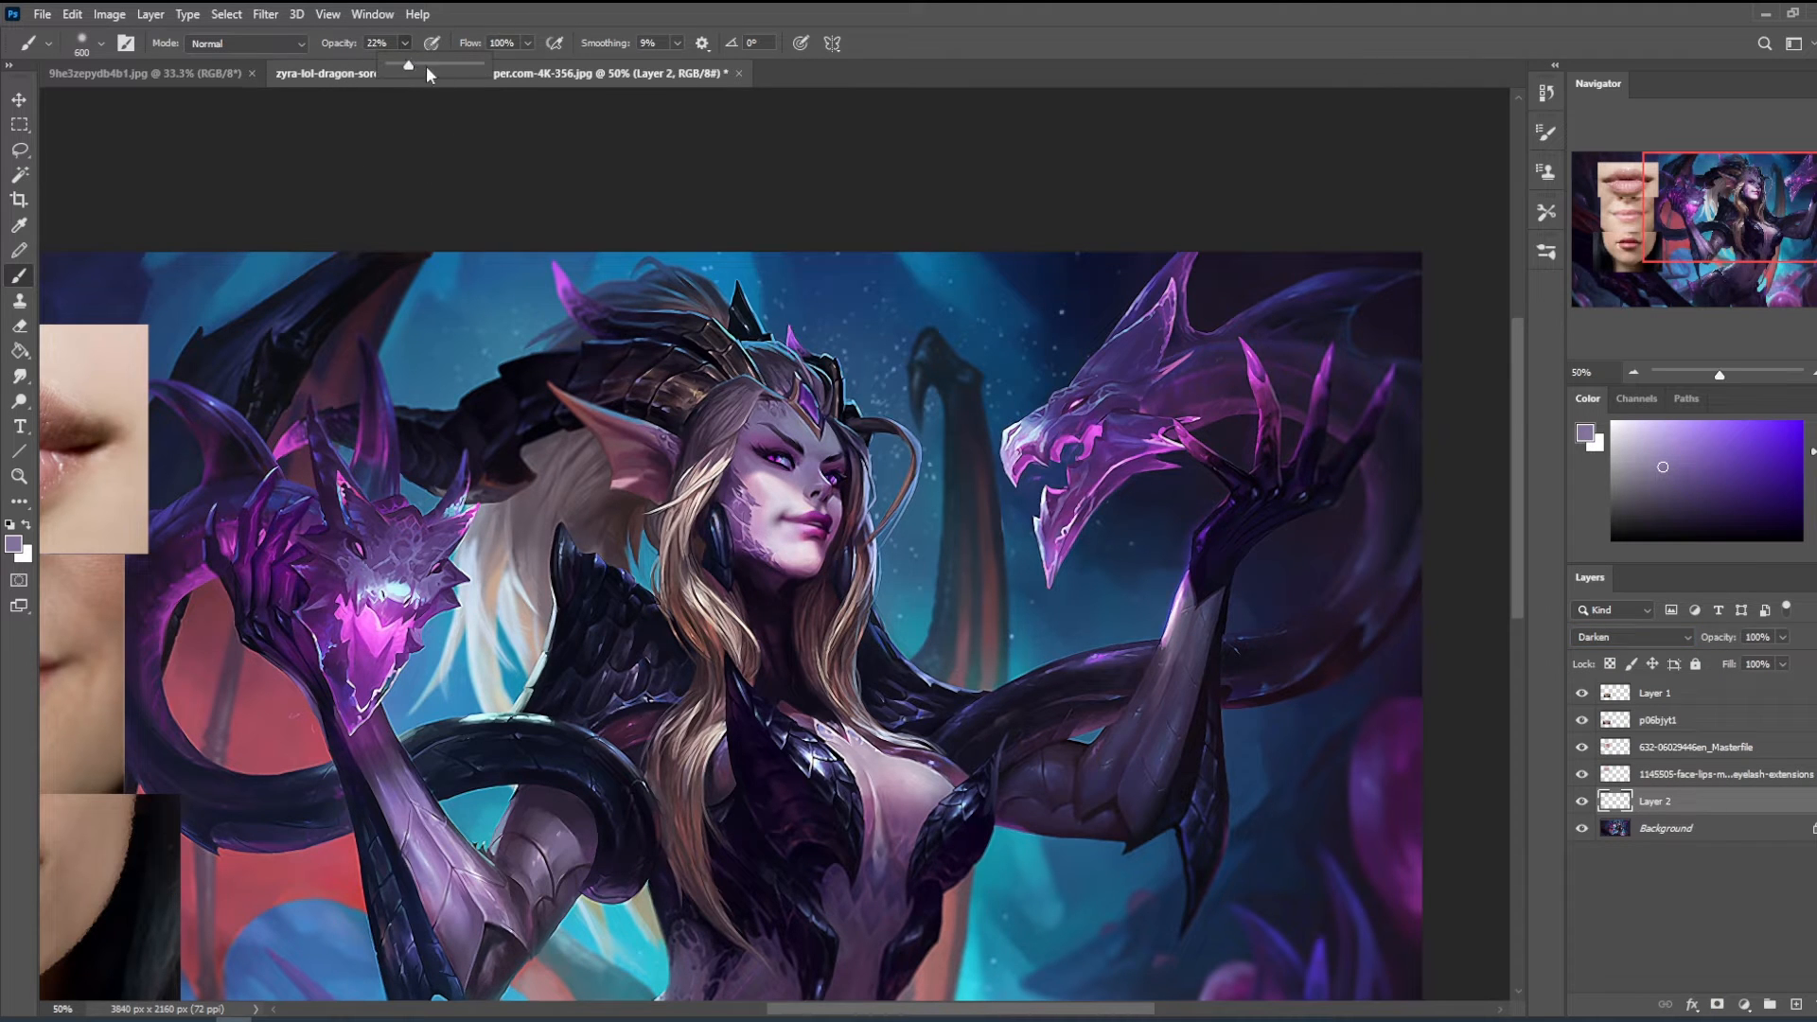
drag(787, 495, 803, 535)
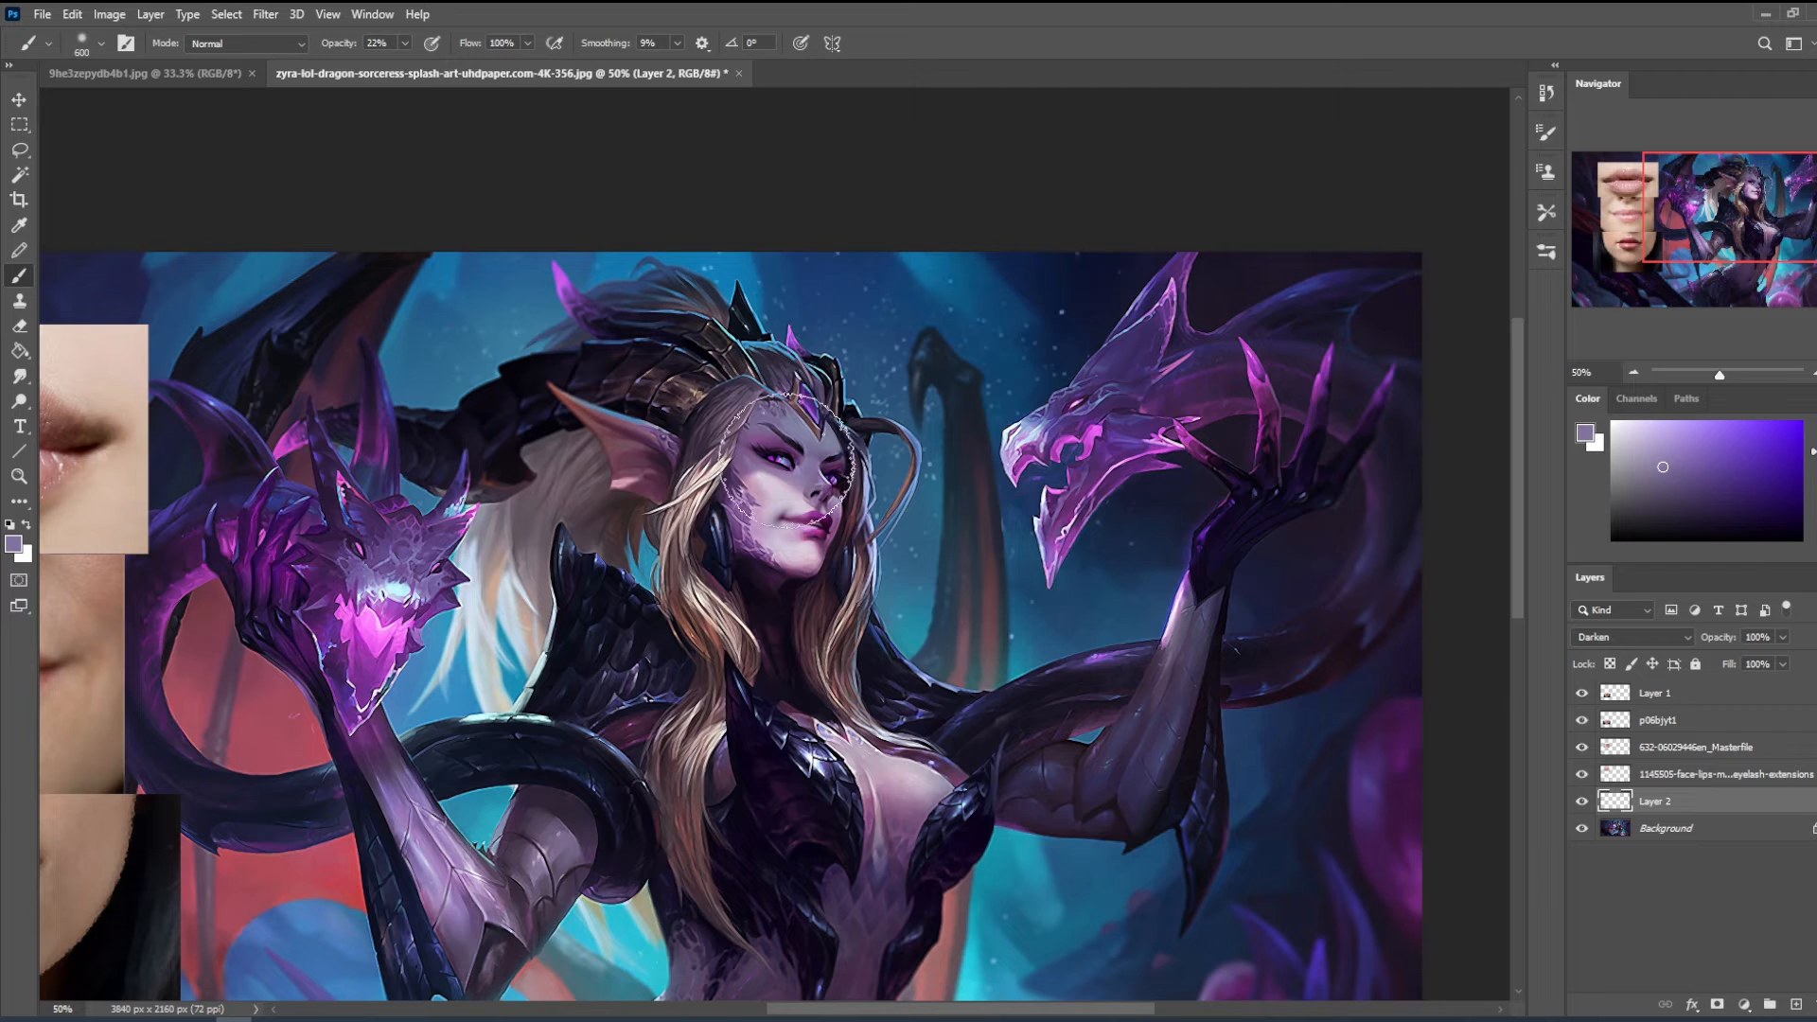
- Erase excess shading from the face with the eraser at 100% opacity and choose another brush for smudging
key(e)
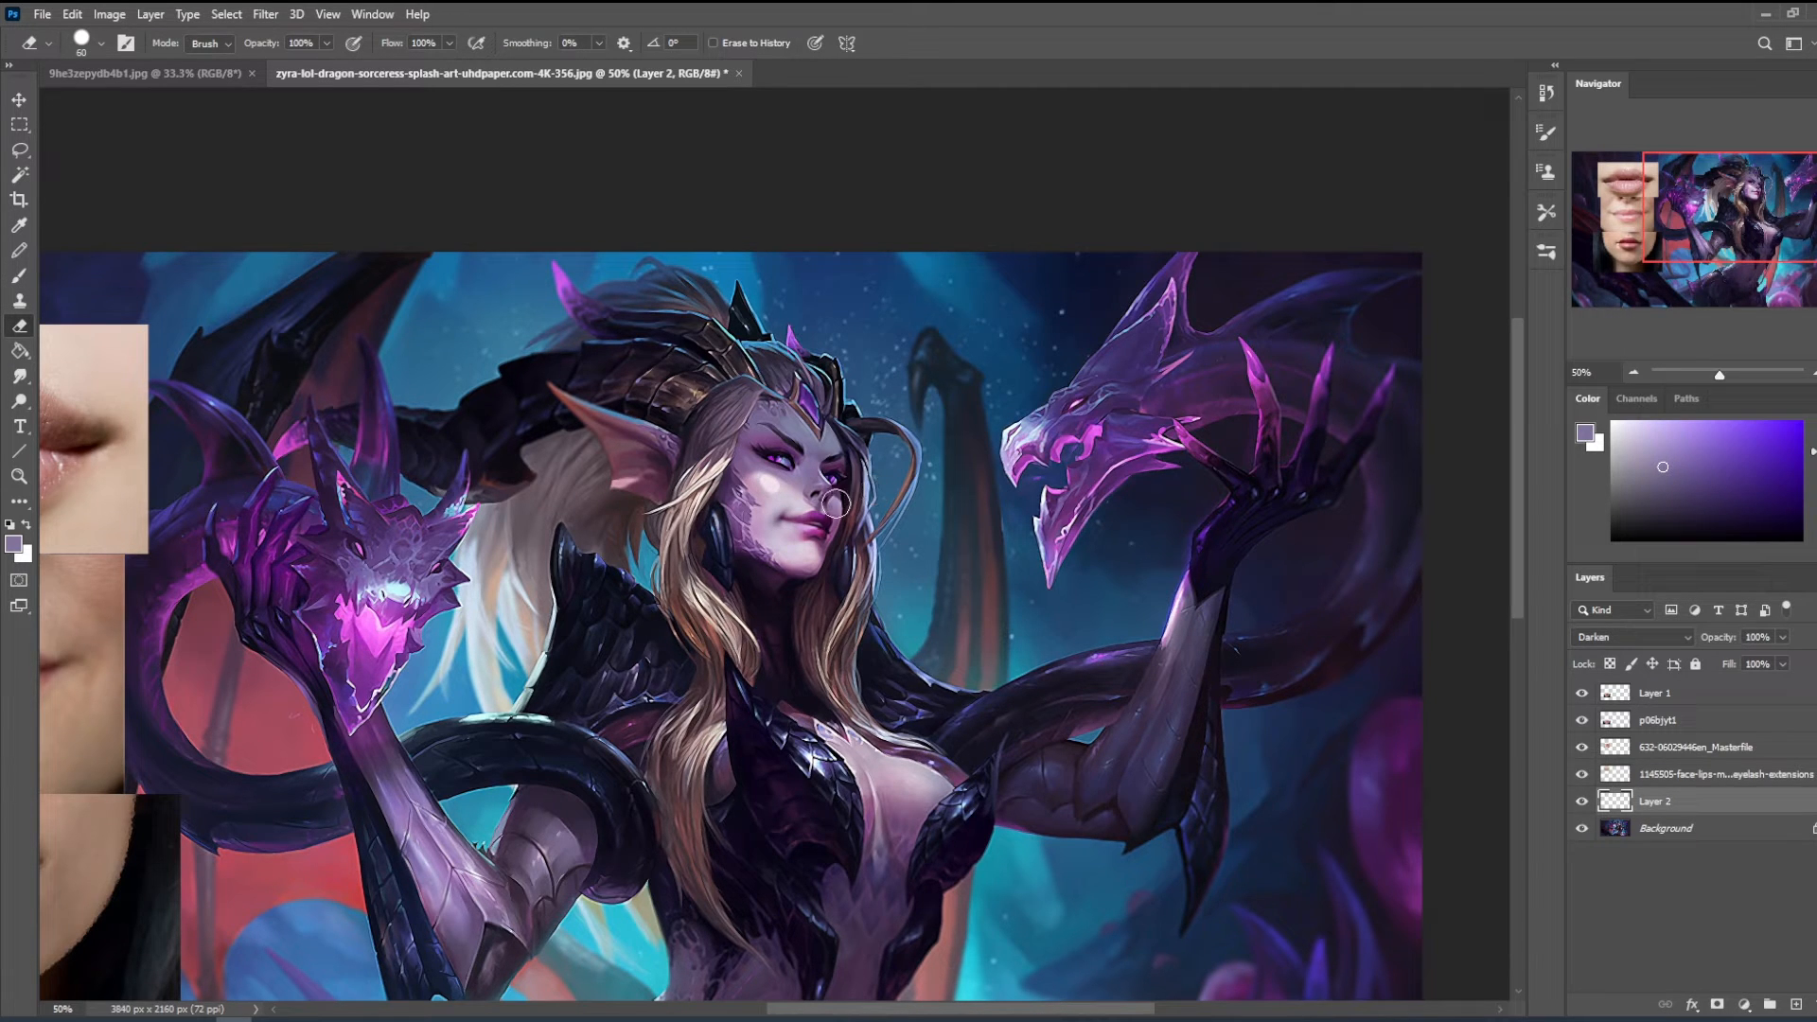
mouse_move(788, 520)
mouse_down()
mouse_move(814, 559)
mouse_move(812, 616)
mouse_up()
click(19, 376)
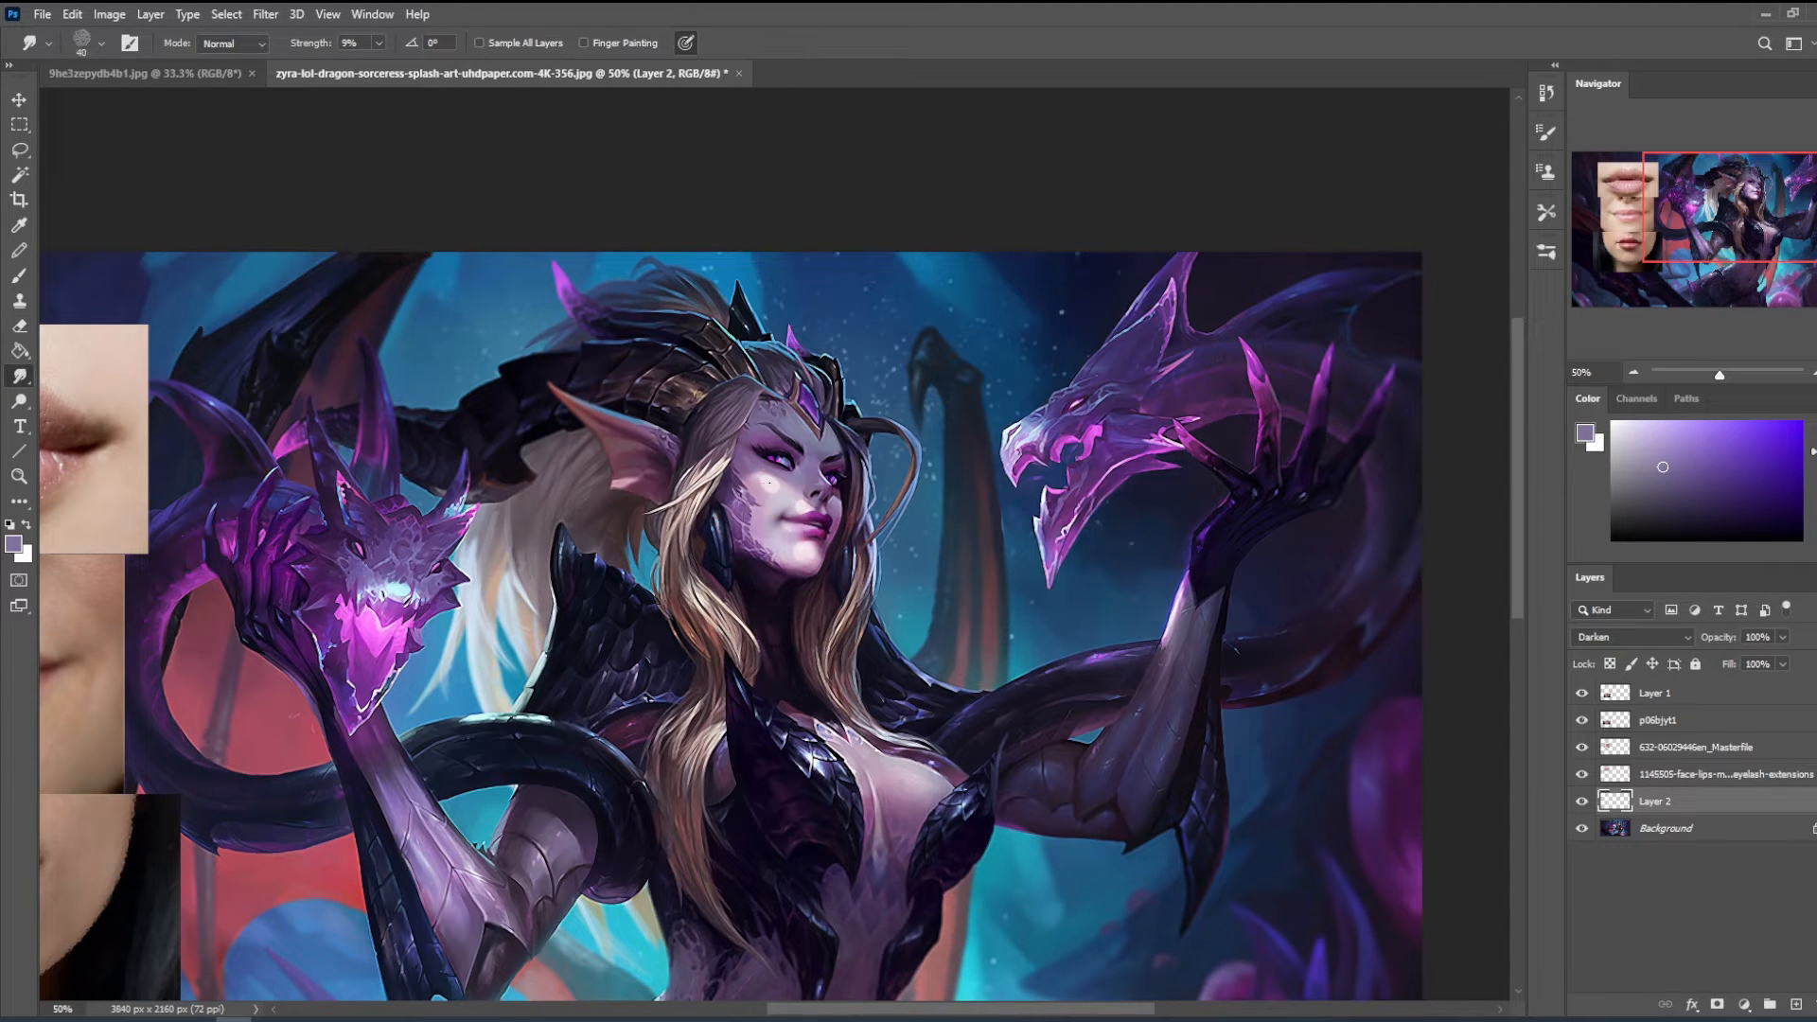
right_click(838, 369)
click(924, 906)
click(1413, 645)
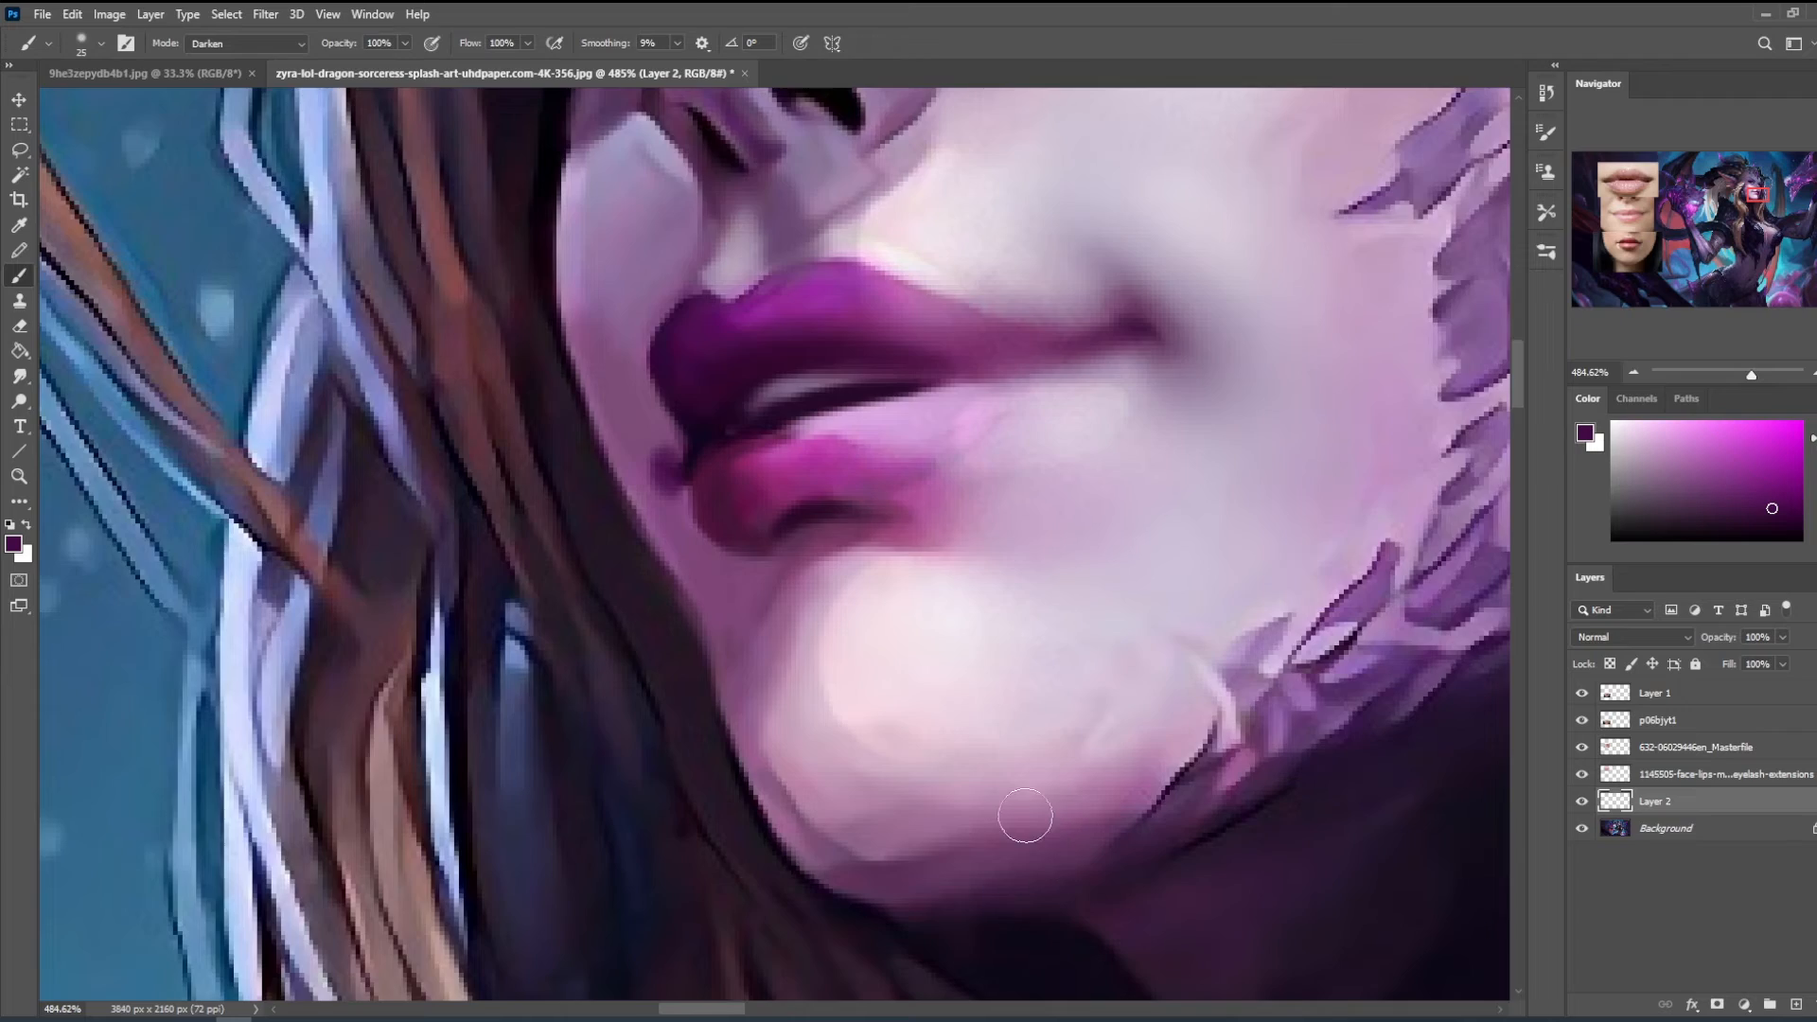
- Sample a muted magenta beside the chin, set the brush to Normal and retouch the skin next to the far lip corner
key(ctrl+0)
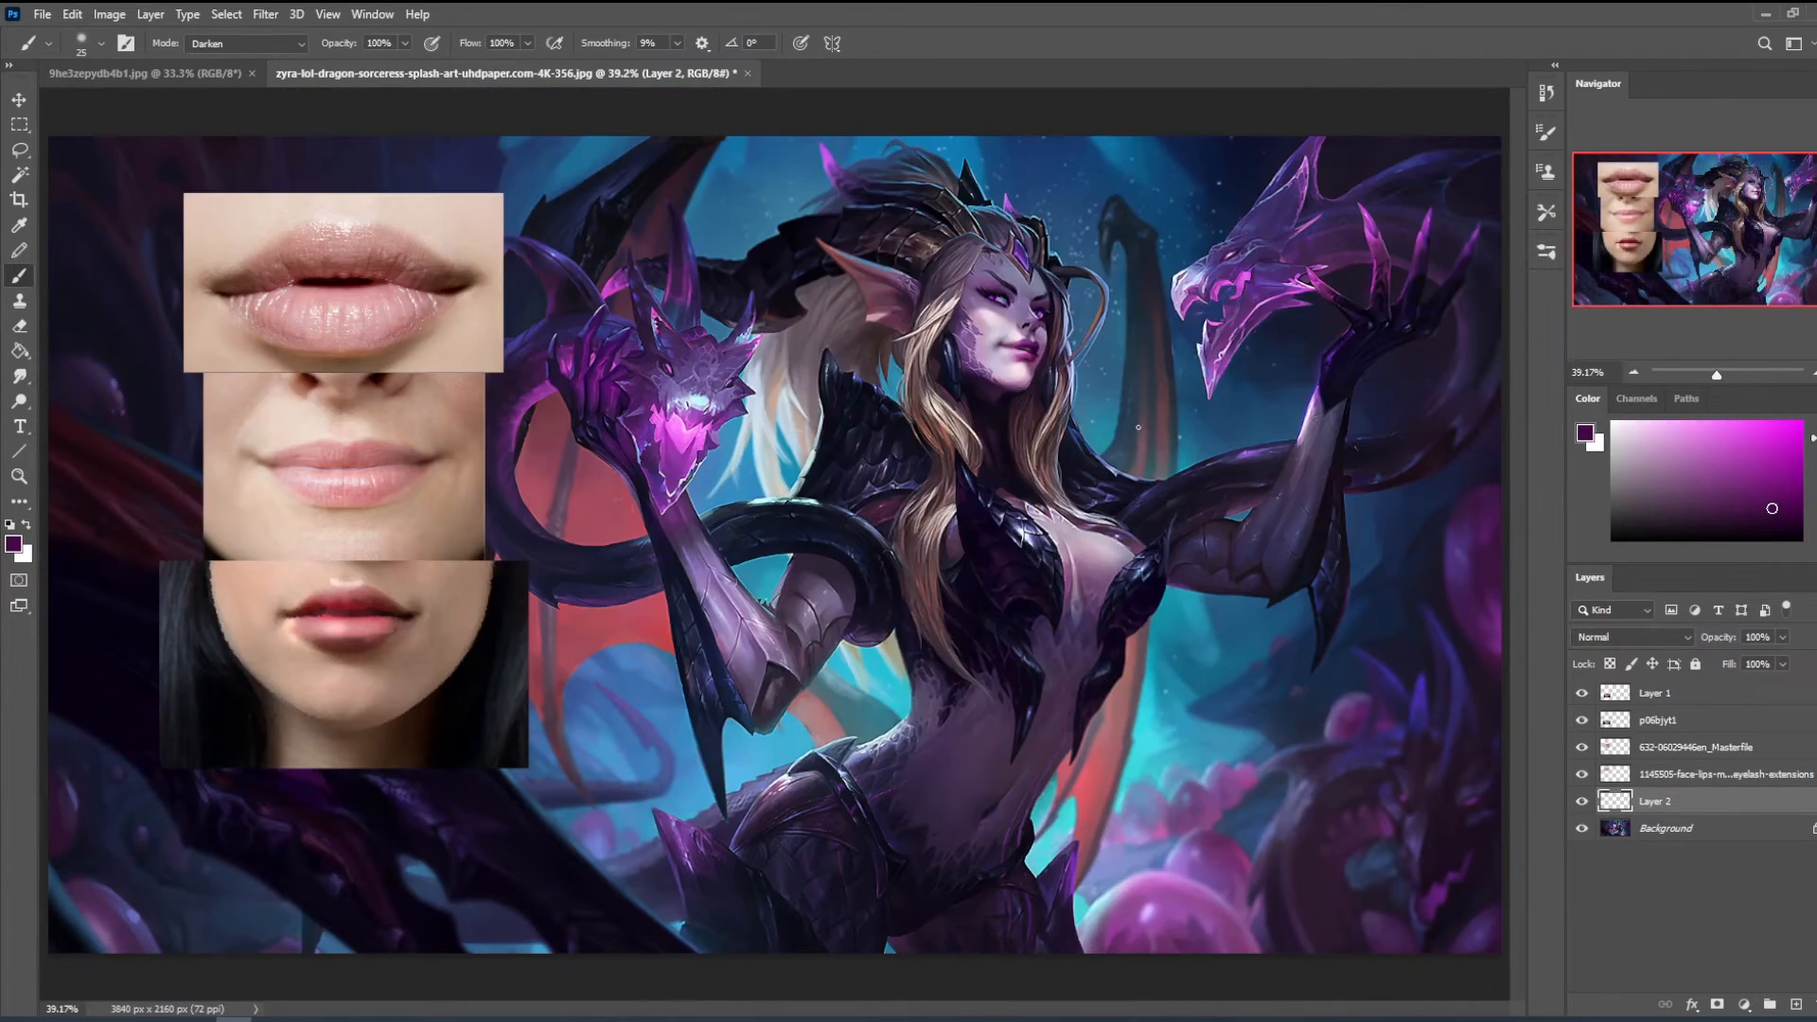
key(z)
click(1046, 376)
drag(1104, 455, 1140, 593)
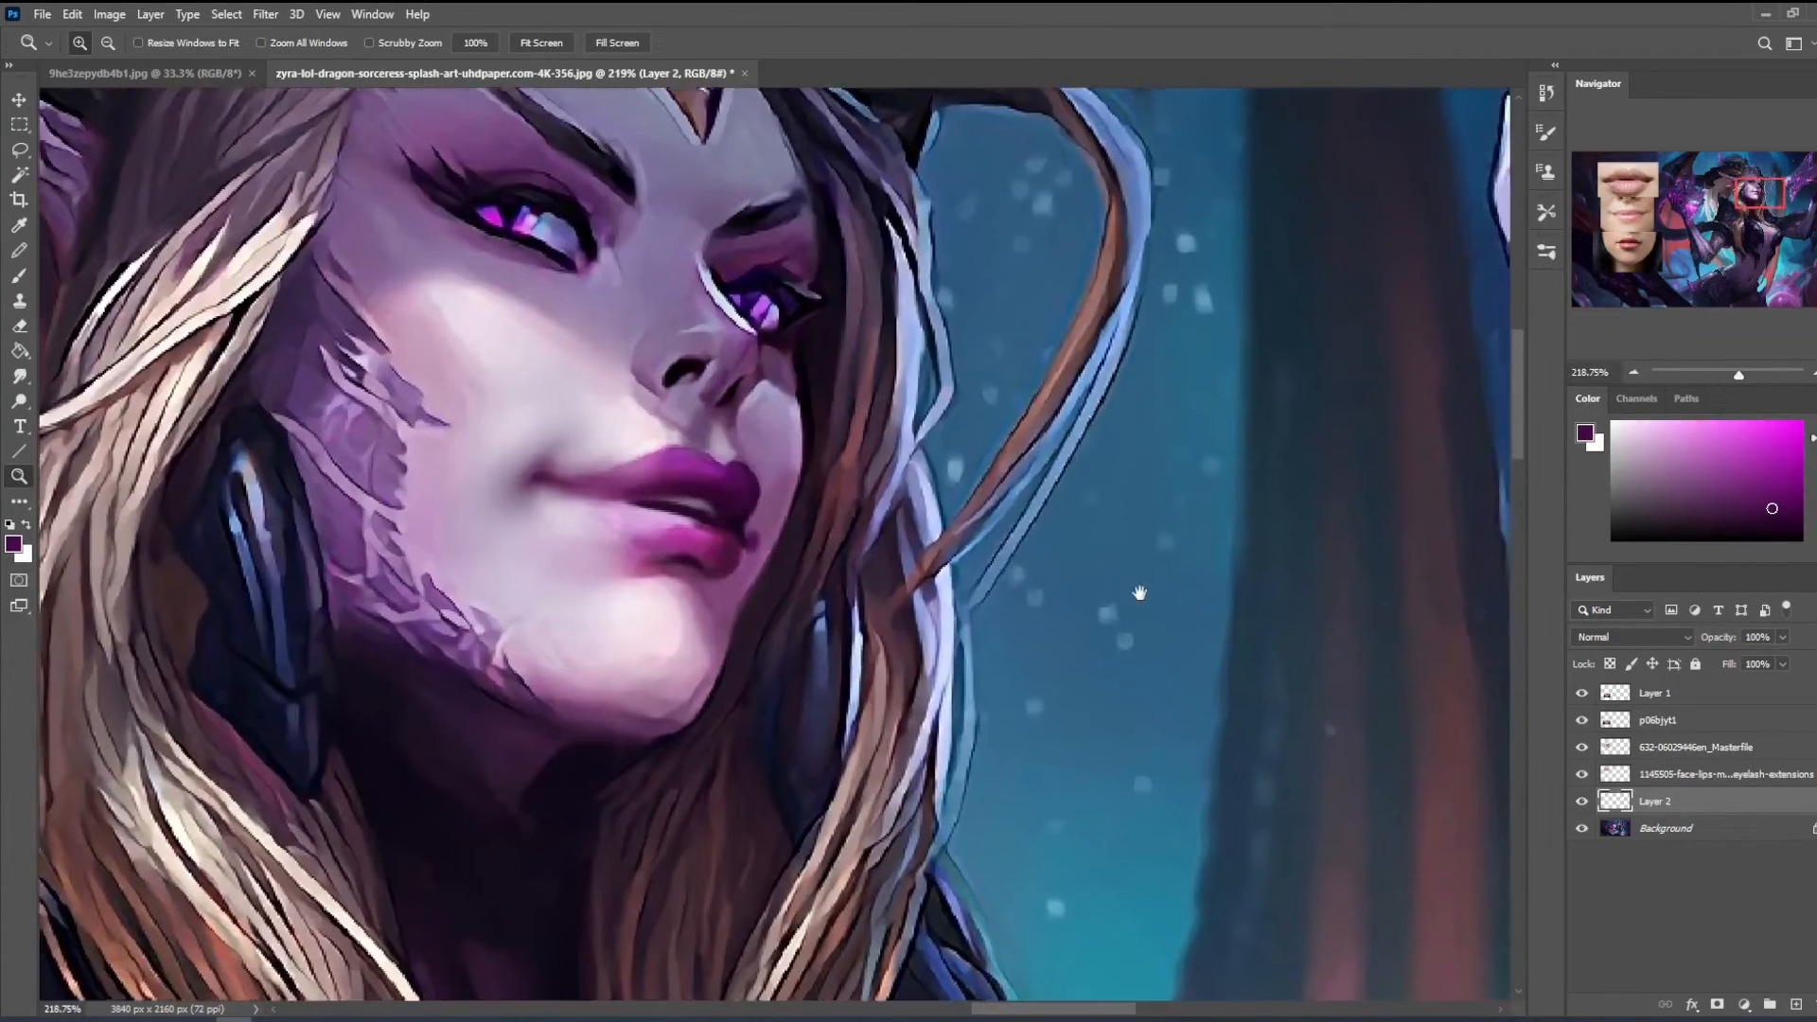
key(b)
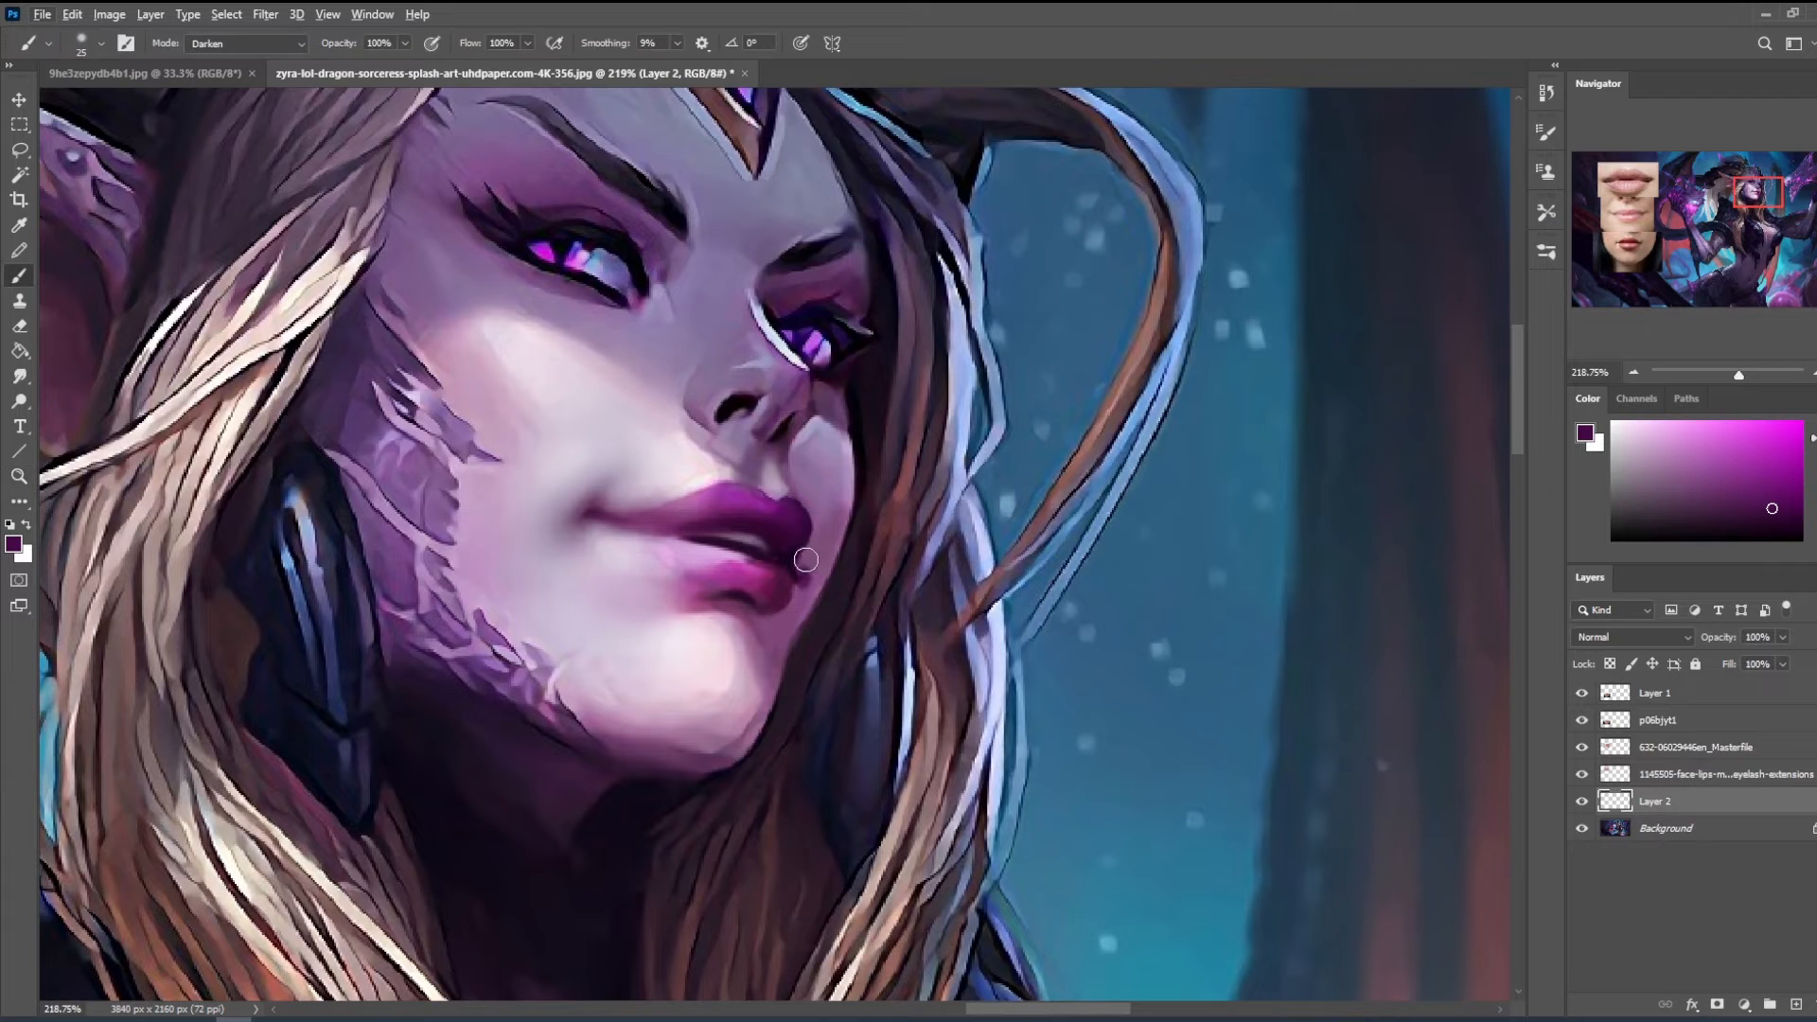
alt+click(801, 644)
click(244, 43)
click(217, 59)
key(bracketright)
key(bracketleft)
key(bracketleft)
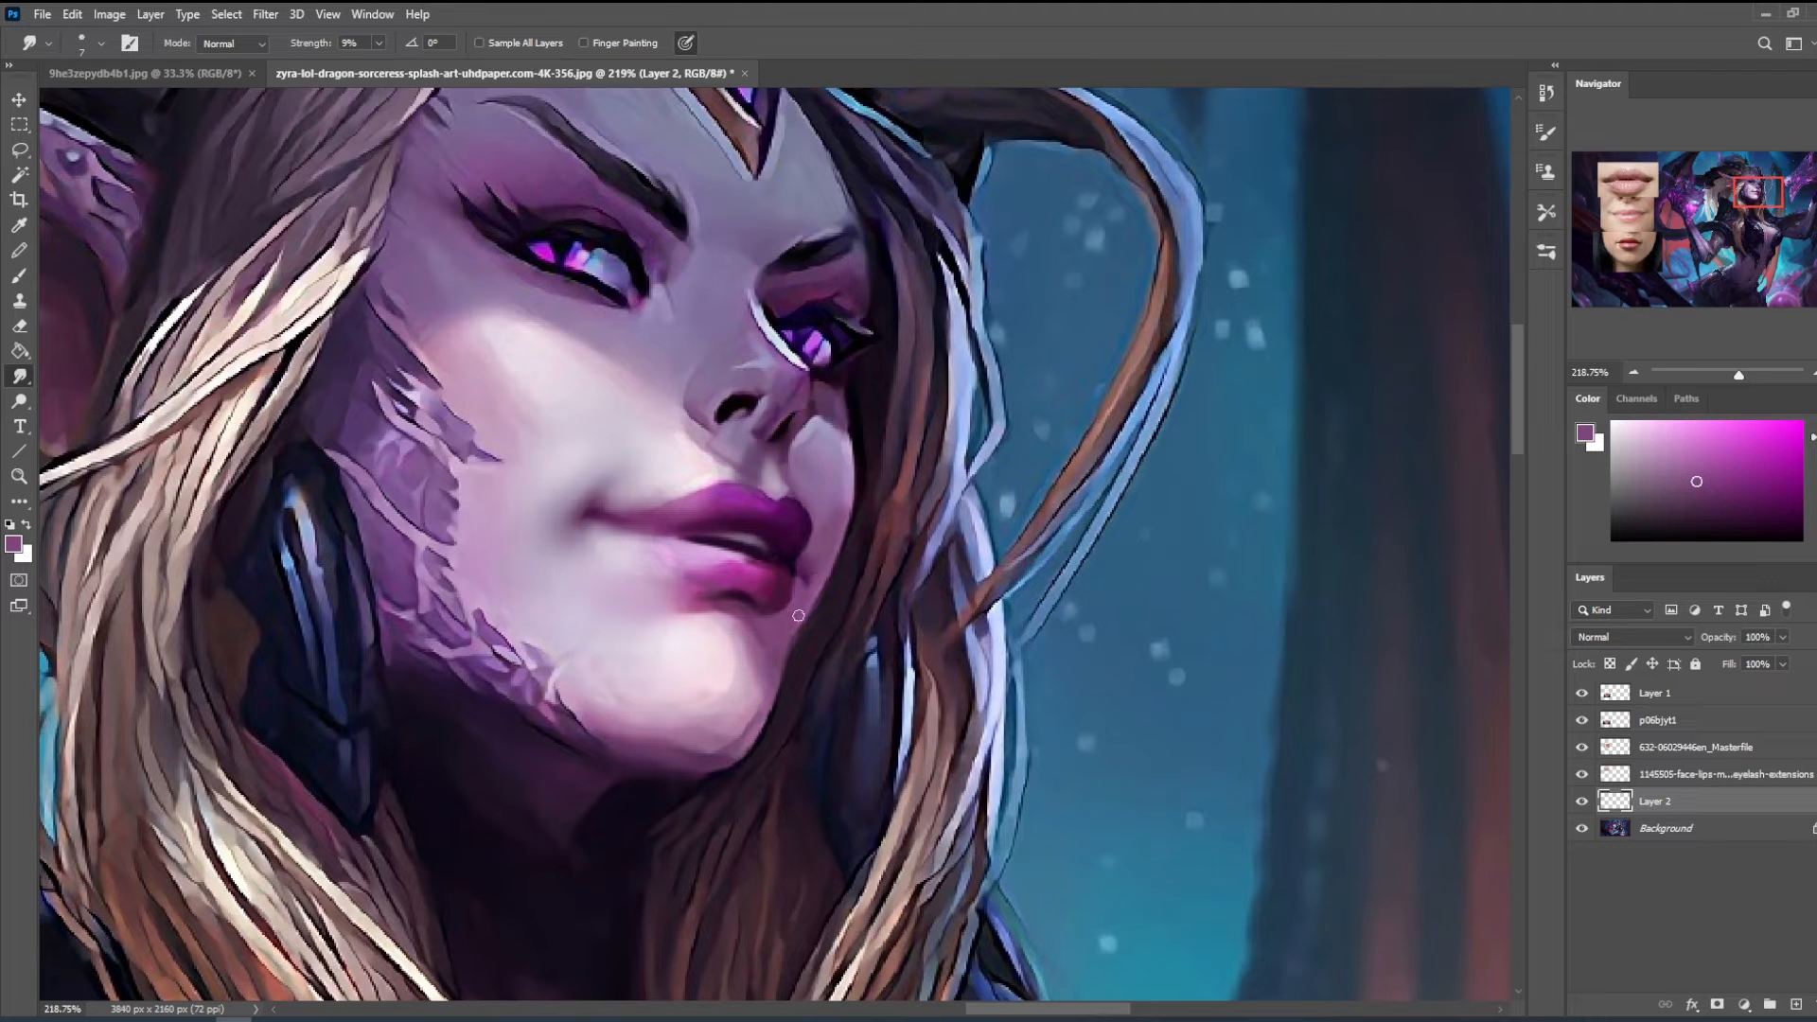
key(b)
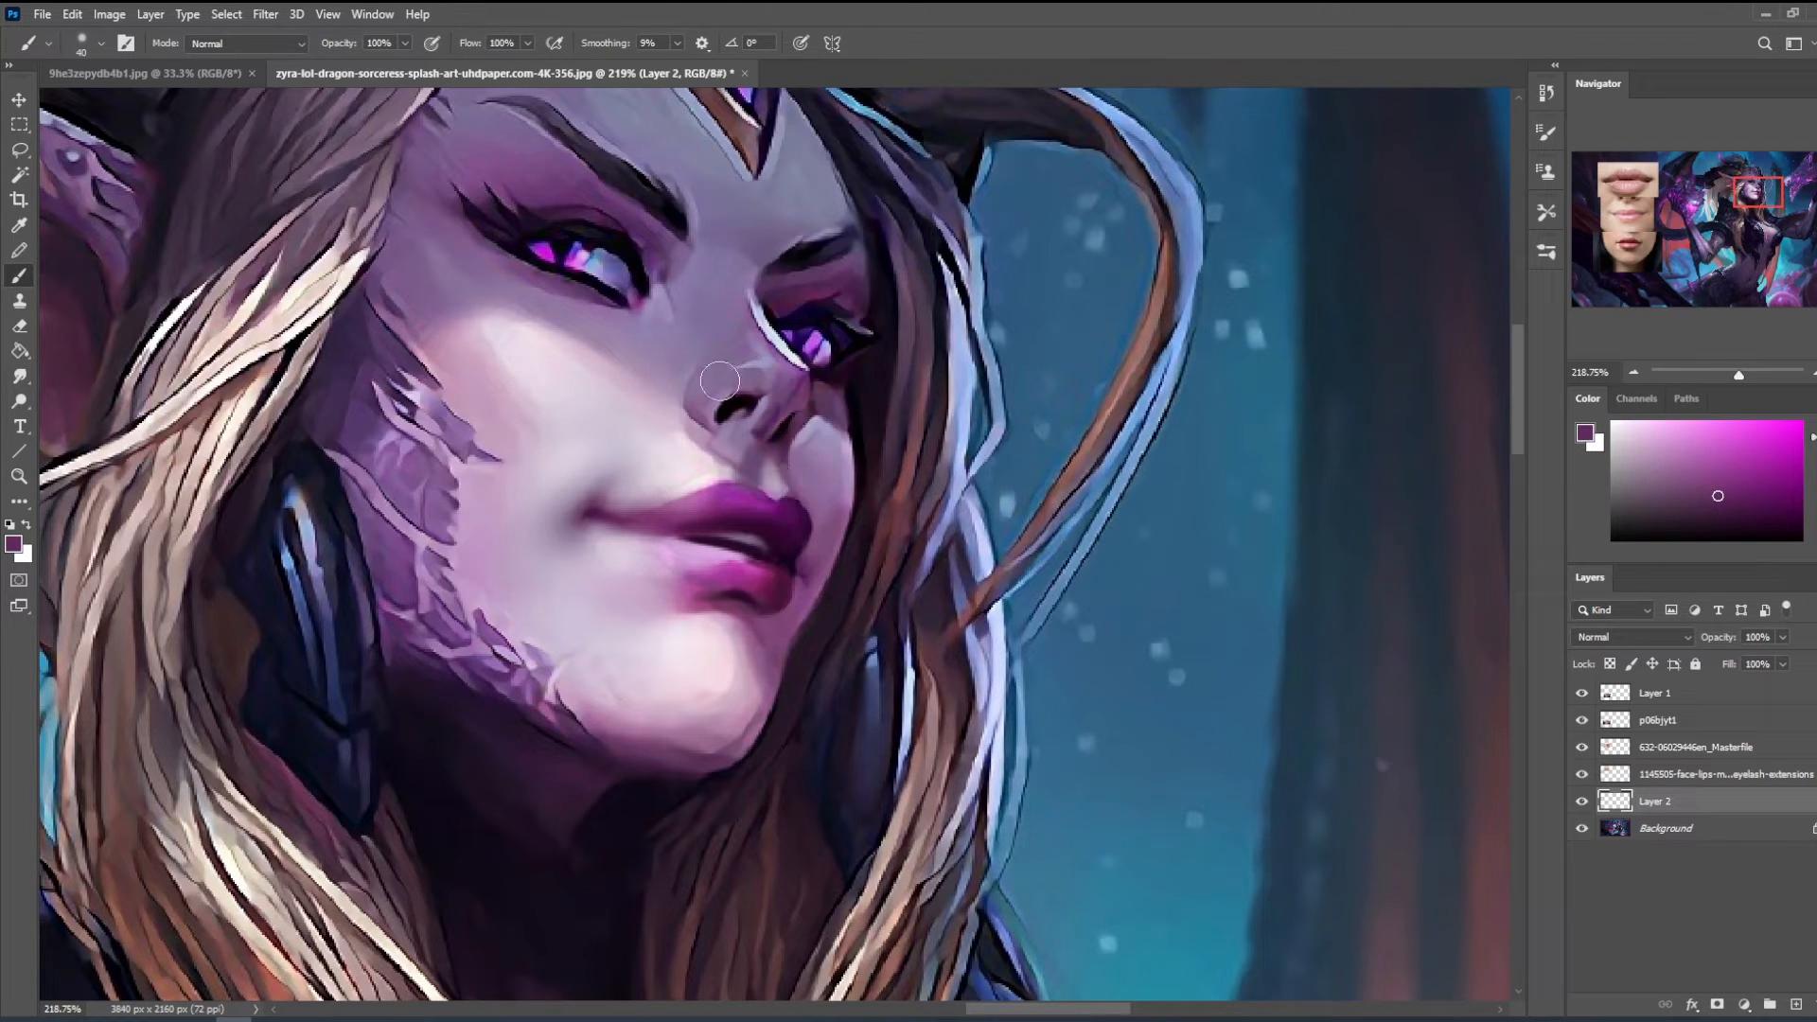
- Finish retouching the lips near the far mouth corner on Layer 2 and blend with the Smudge tool at 9% strength
alt+click(801, 559)
alt+click(796, 578)
key(ctrl+minus)
key(ctrl+minus)
key(ctrl+minus)
key(ctrl+minus)
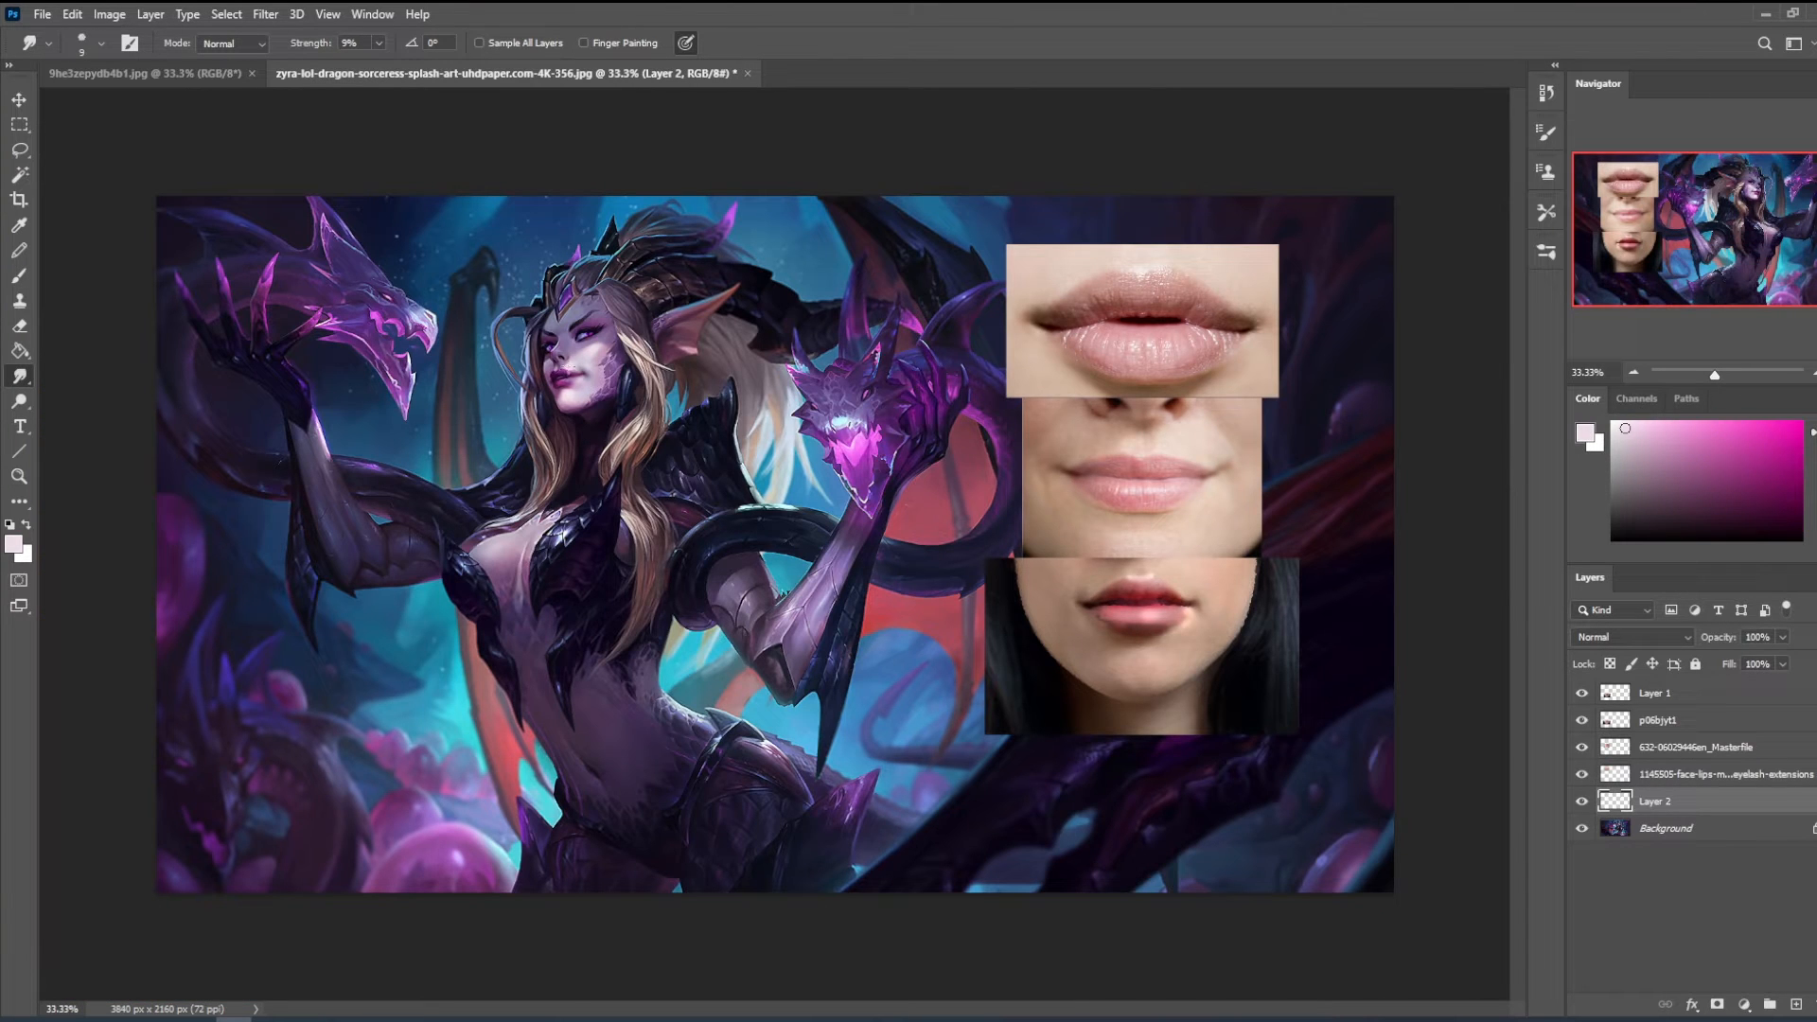
- Switch to the Dodge tool with Highlights at 16% exposure, merge Layer 2 down into the Background and reduce the tool size
click(19, 401)
click(85, 405)
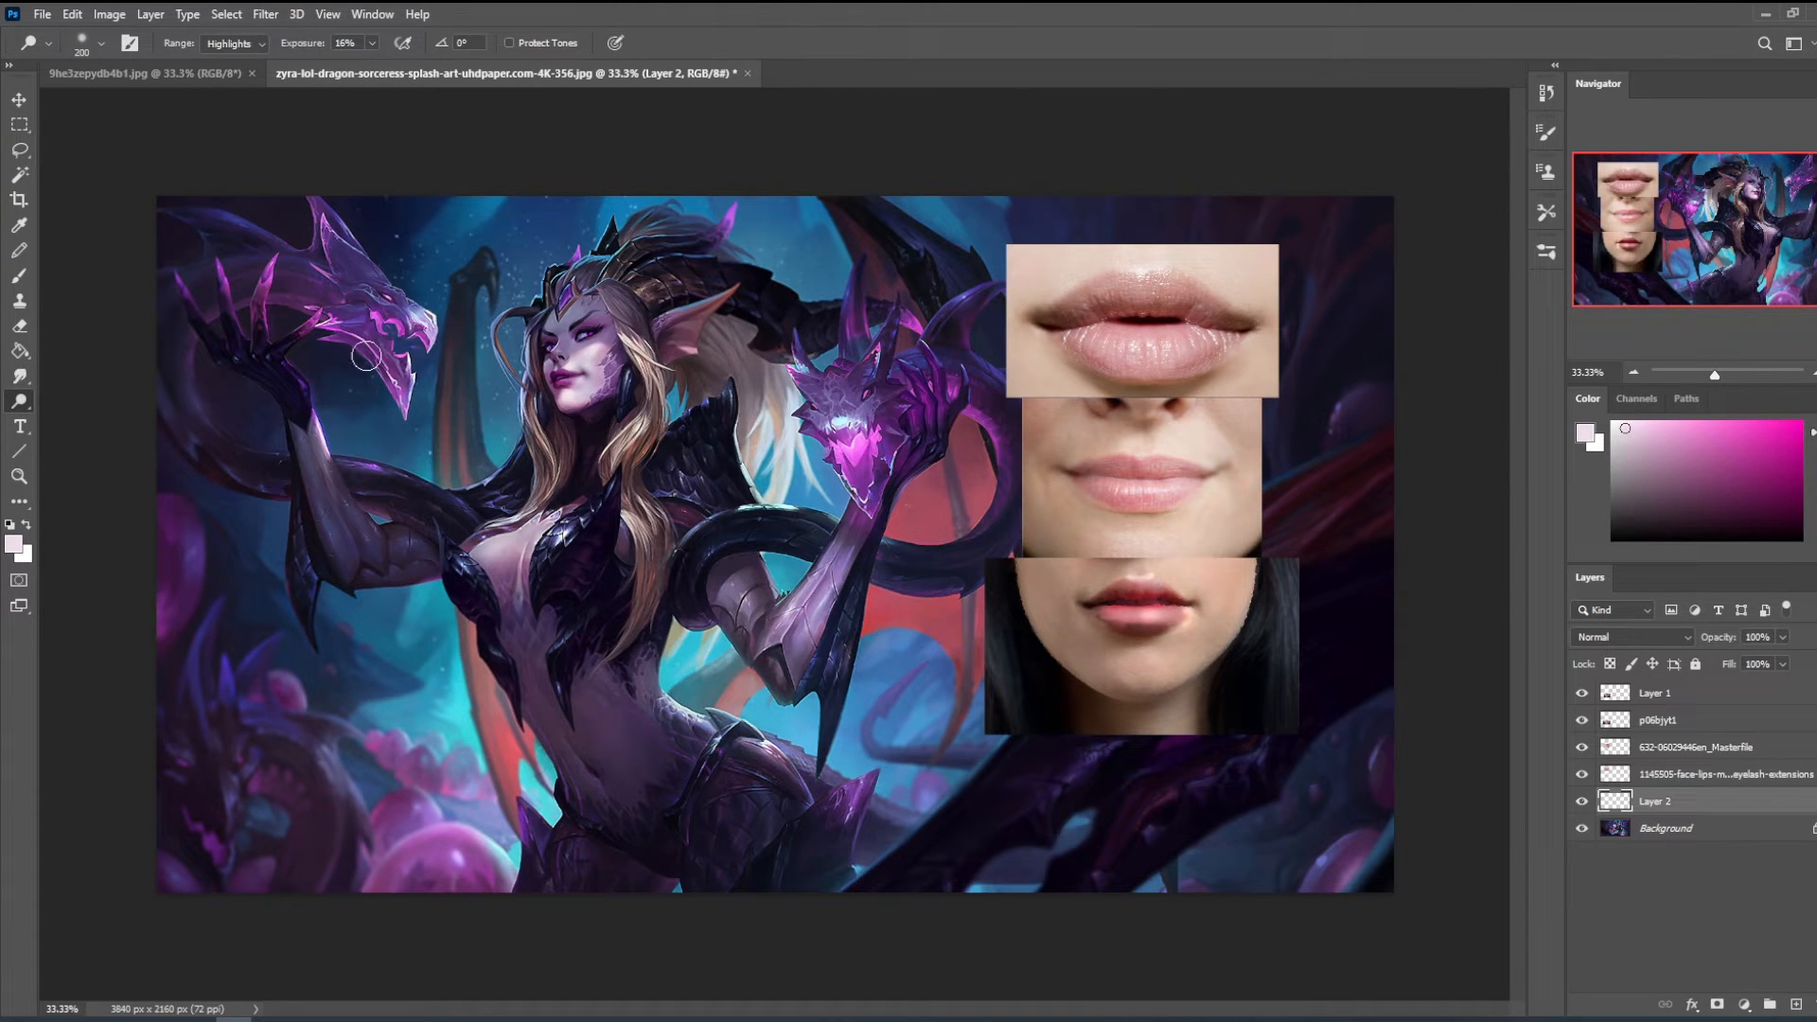
key(bracketleft)
right_click(1698, 803)
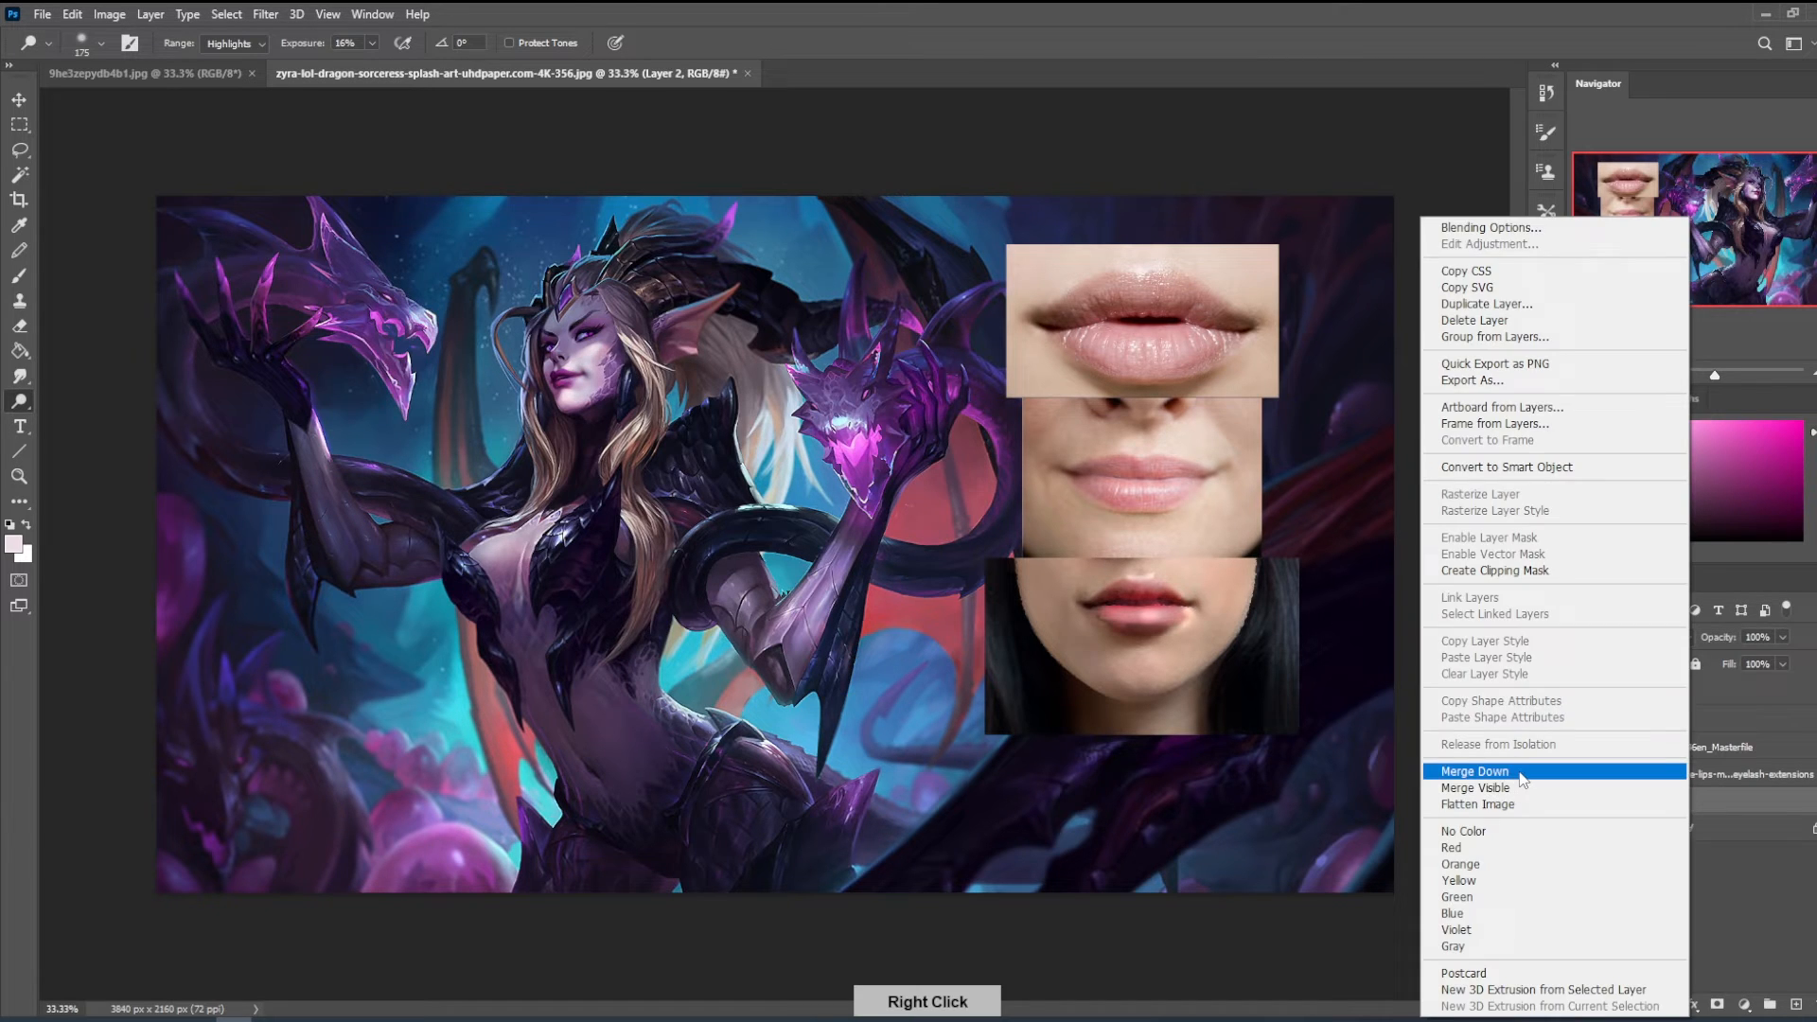
click(1474, 771)
key(bracketleft)
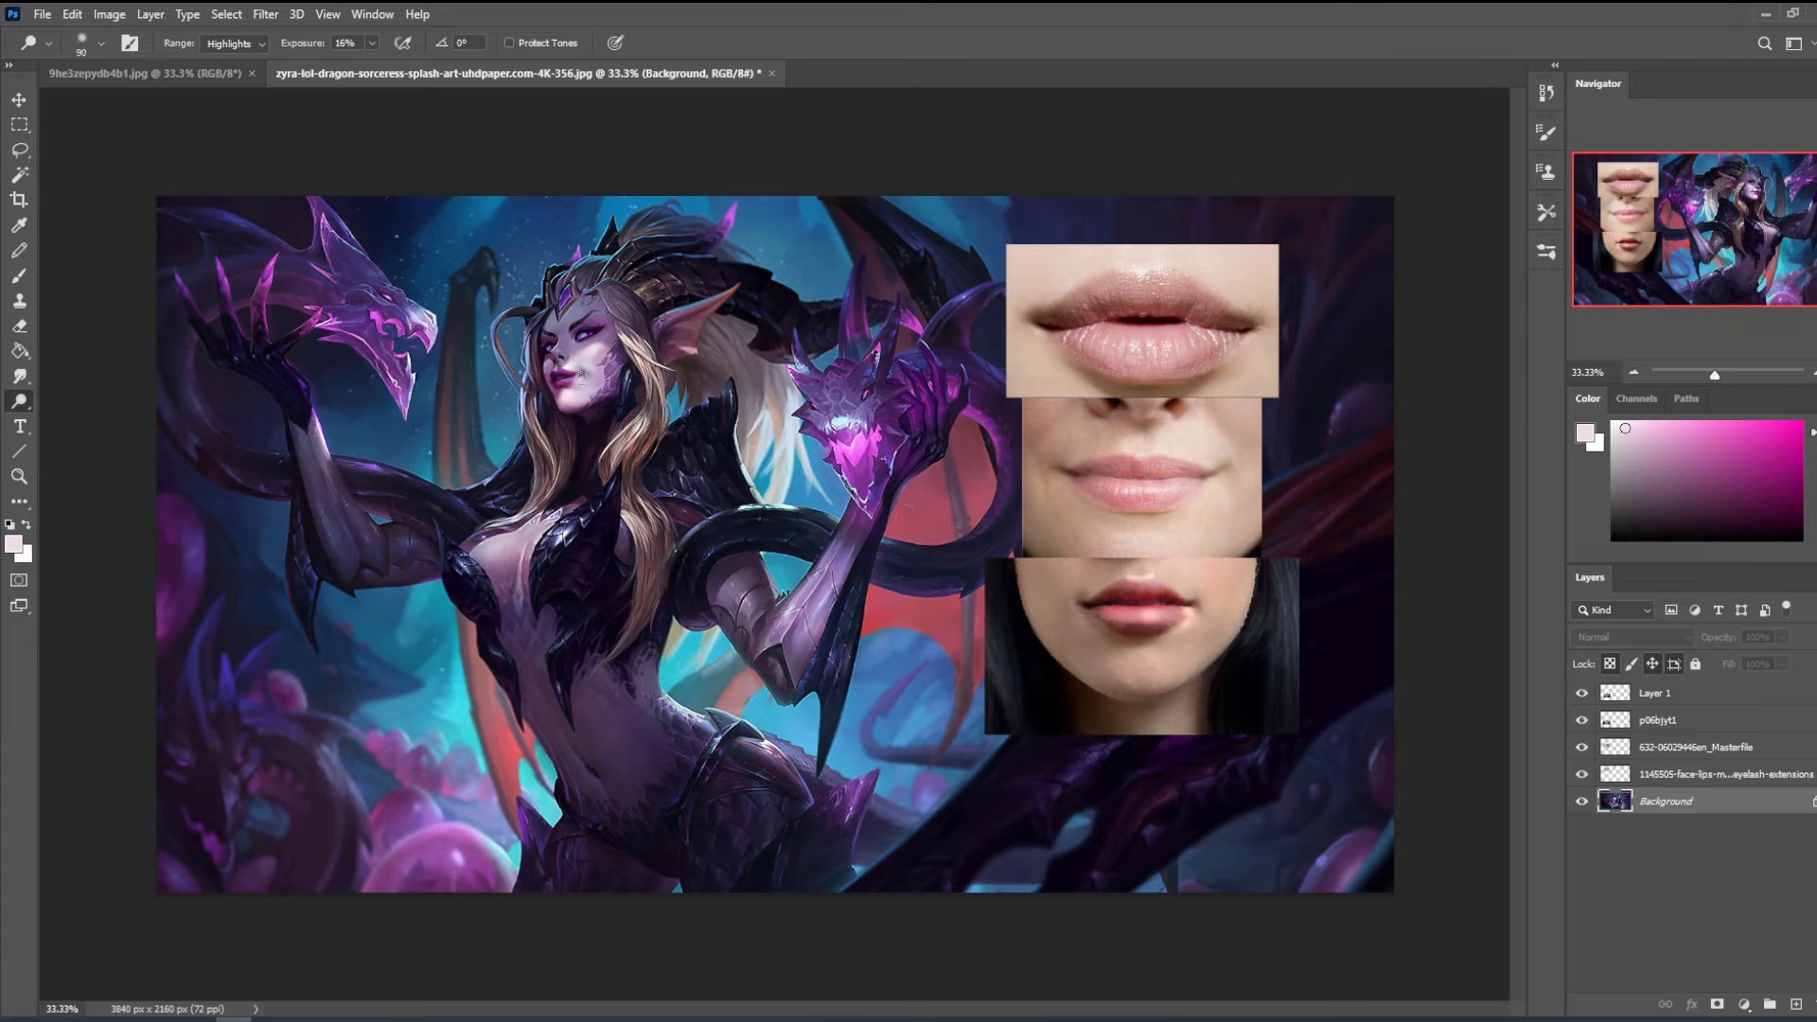
- Flip the canvas horizontally and return to the Smudge tool at 9% strength
key(bracketright)
key(bracketleft)
key(ctrl+h)
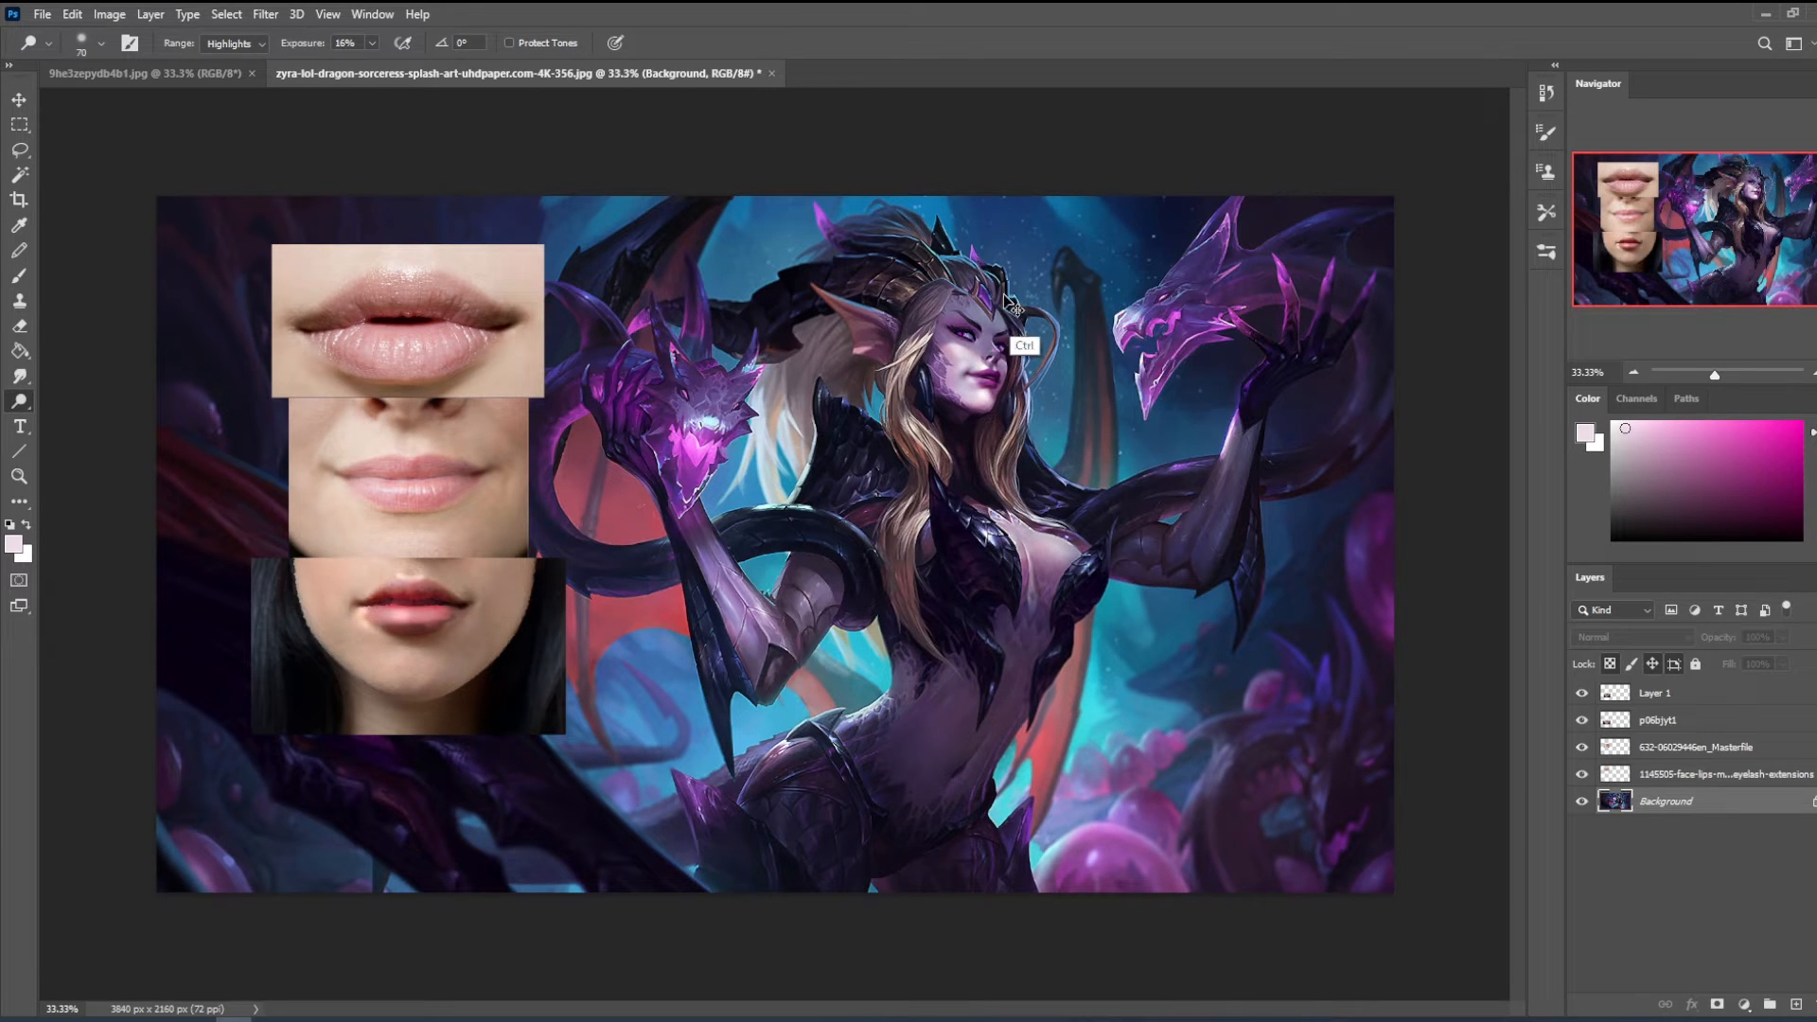
key(r)
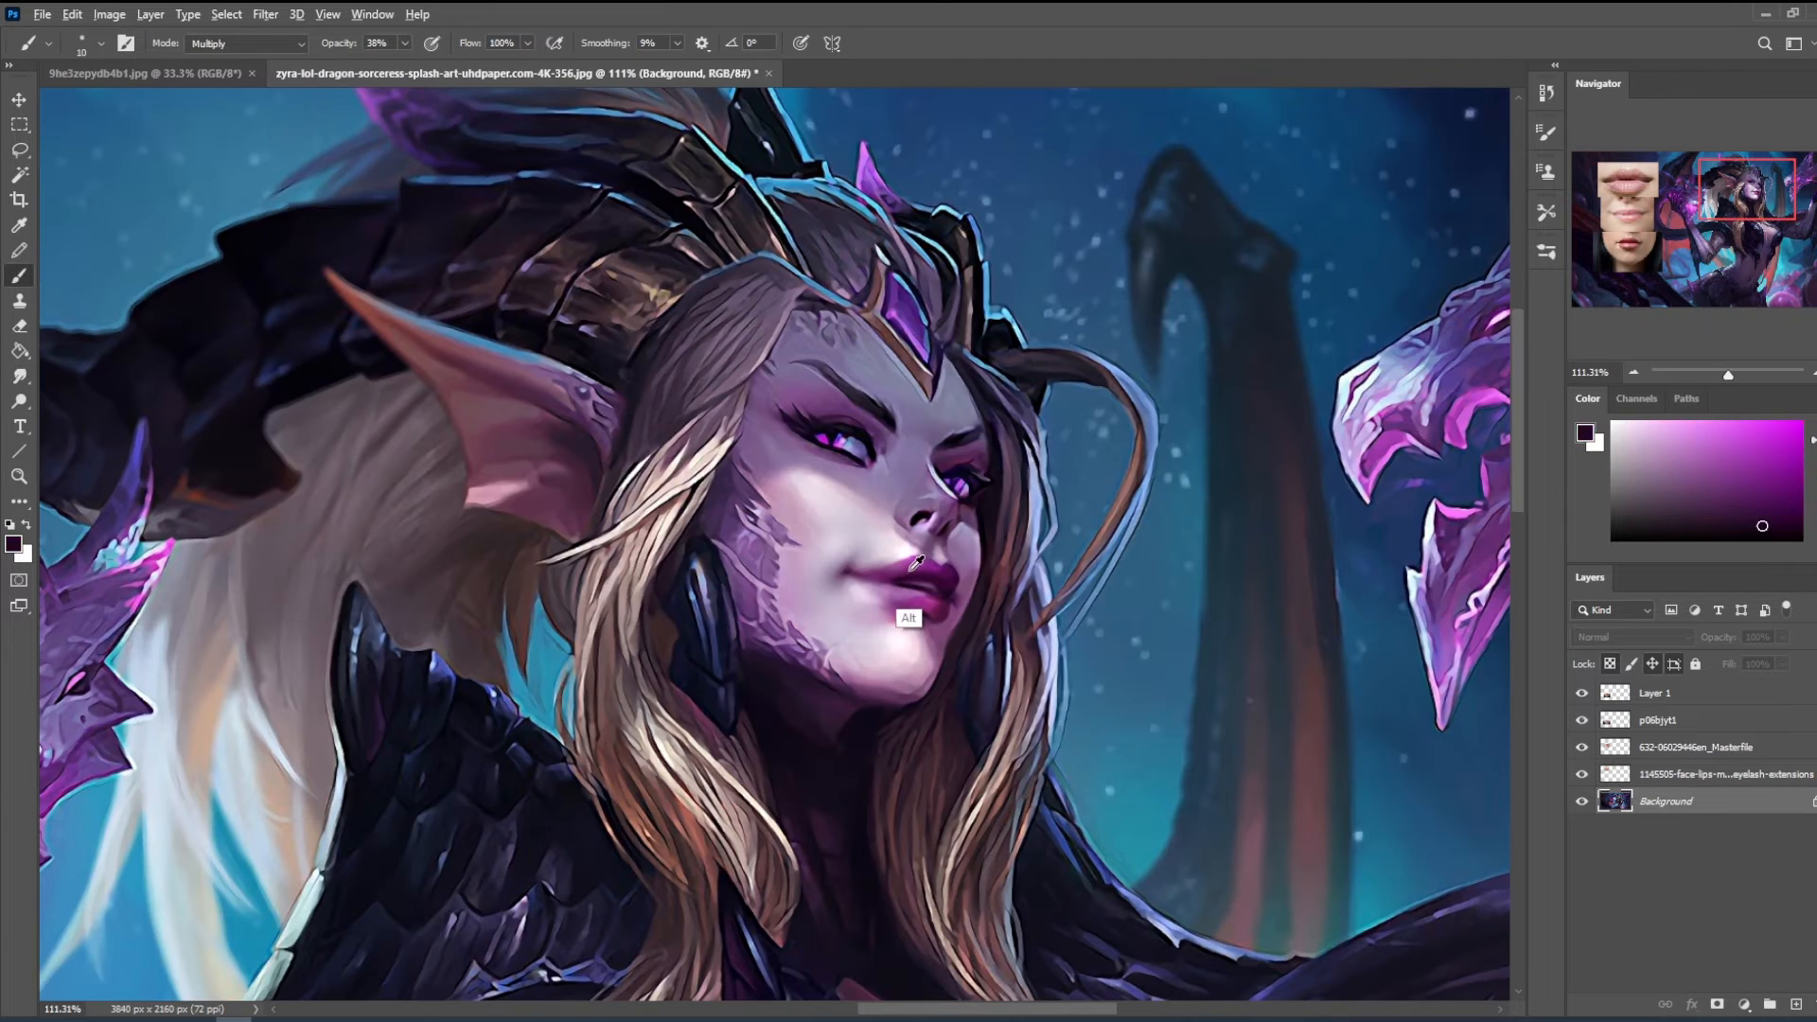
alt+click(909, 617)
- Set the brush to Color mode at 150 px and tint the skin beside the near mouth corner with magenta at 38% opacity
click(246, 43)
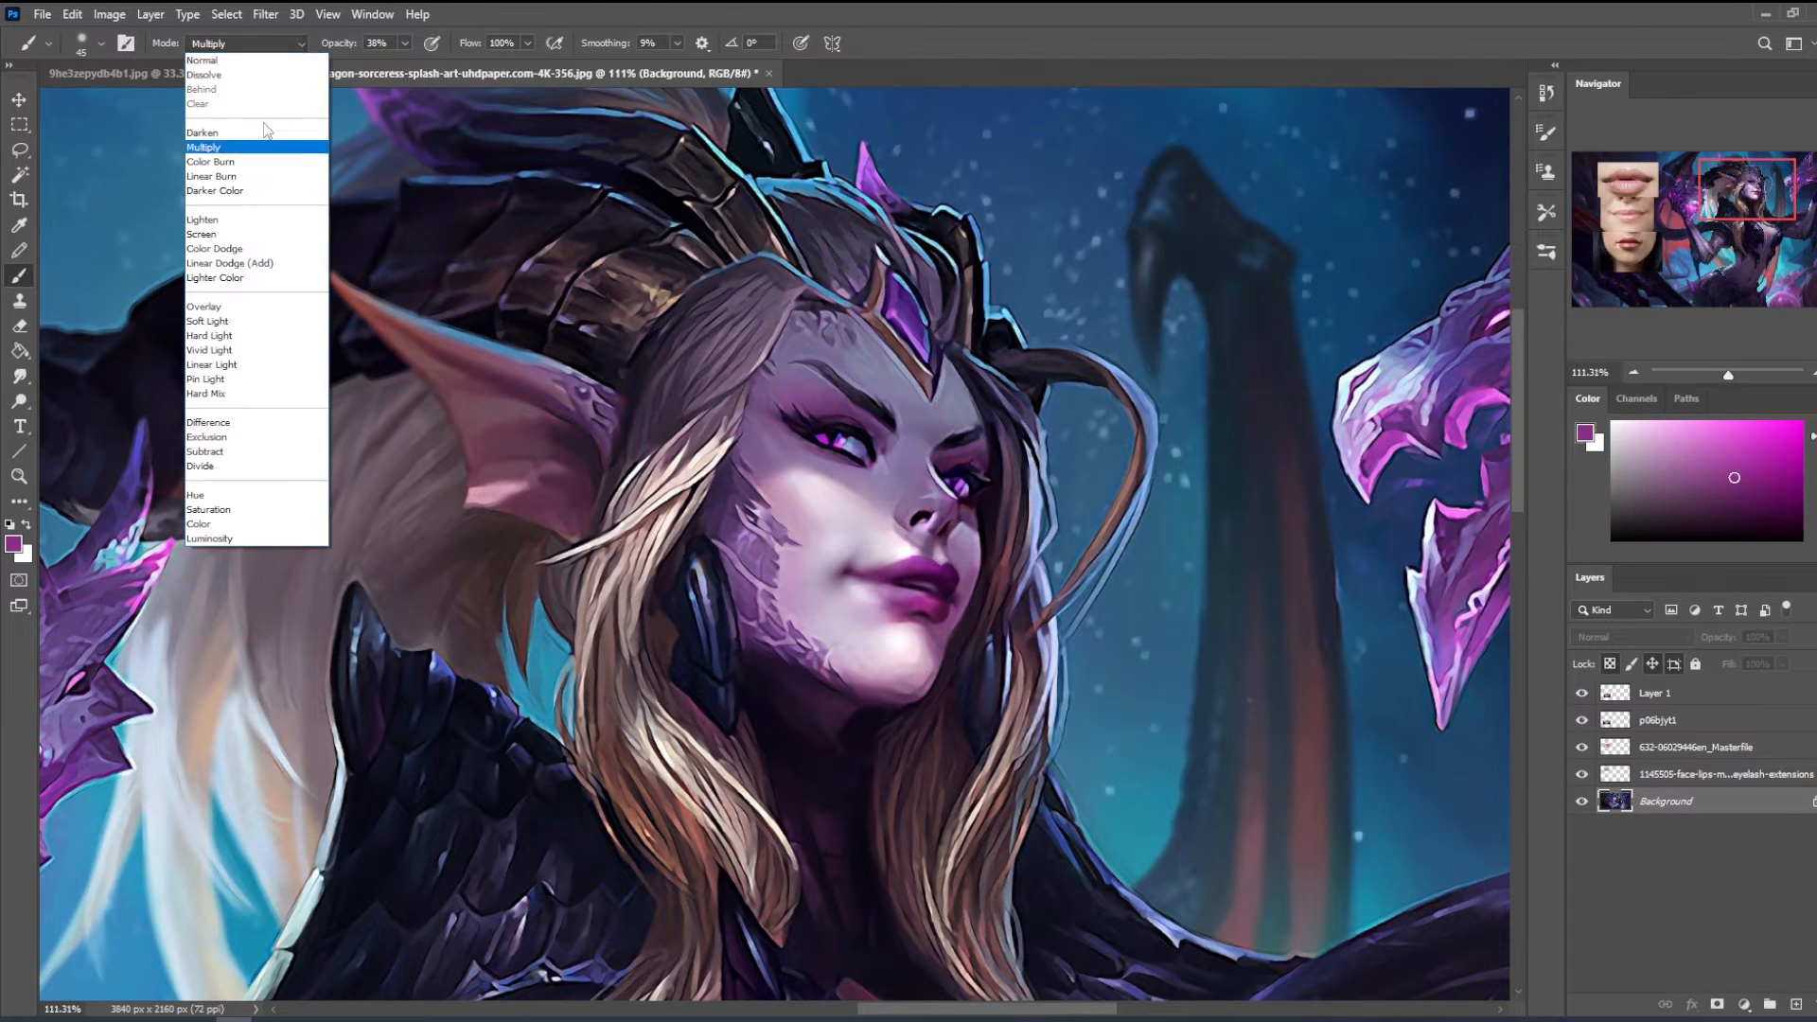
click(236, 517)
key(bracketright)
key(bracketright)
key(bracketright)
key(bracketright)
key(bracketright)
key(bracketright)
key(bracketright)
key(bracketright)
key(bracketright)
key(bracketright)
key(bracketright)
key(bracketright)
key(bracketright)
key(bracketright)
key(bracketright)
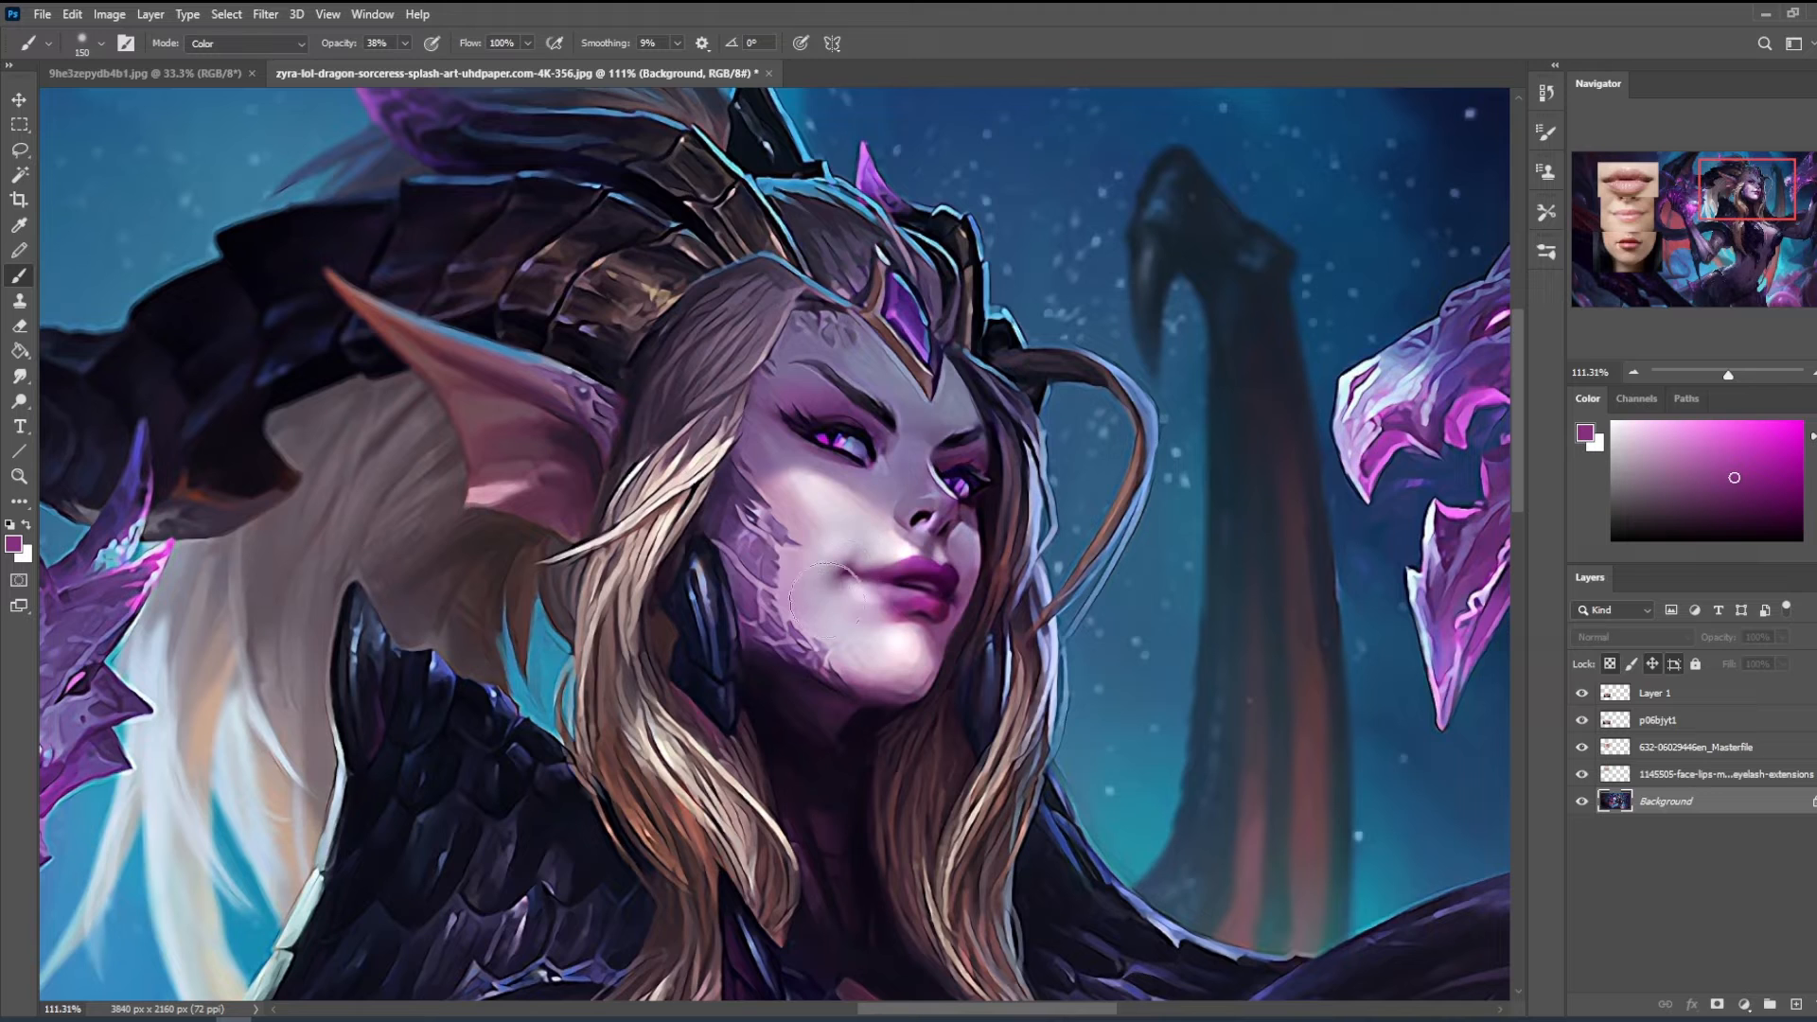
key(m)
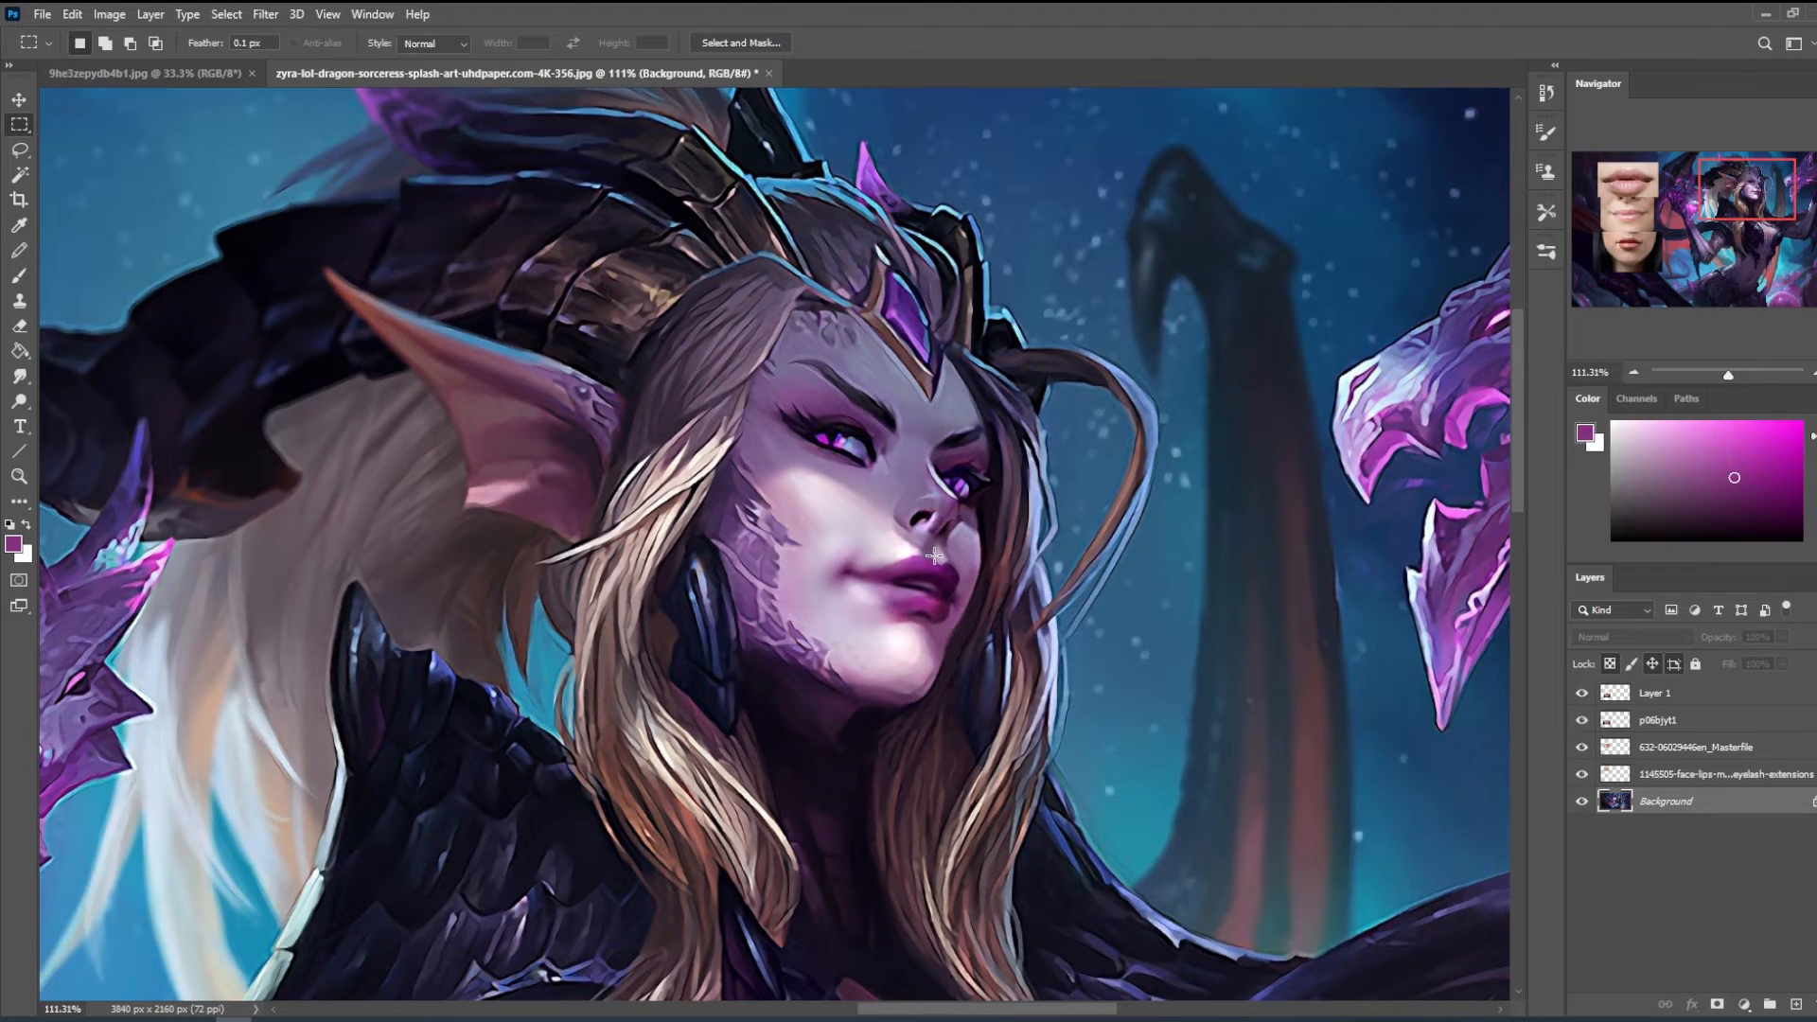
right_click(936, 558)
click(1294, 518)
- Sketch a brow arch with hatching above an eye outline beside the head, using a 7 px white brush in Normal mode
key(b)
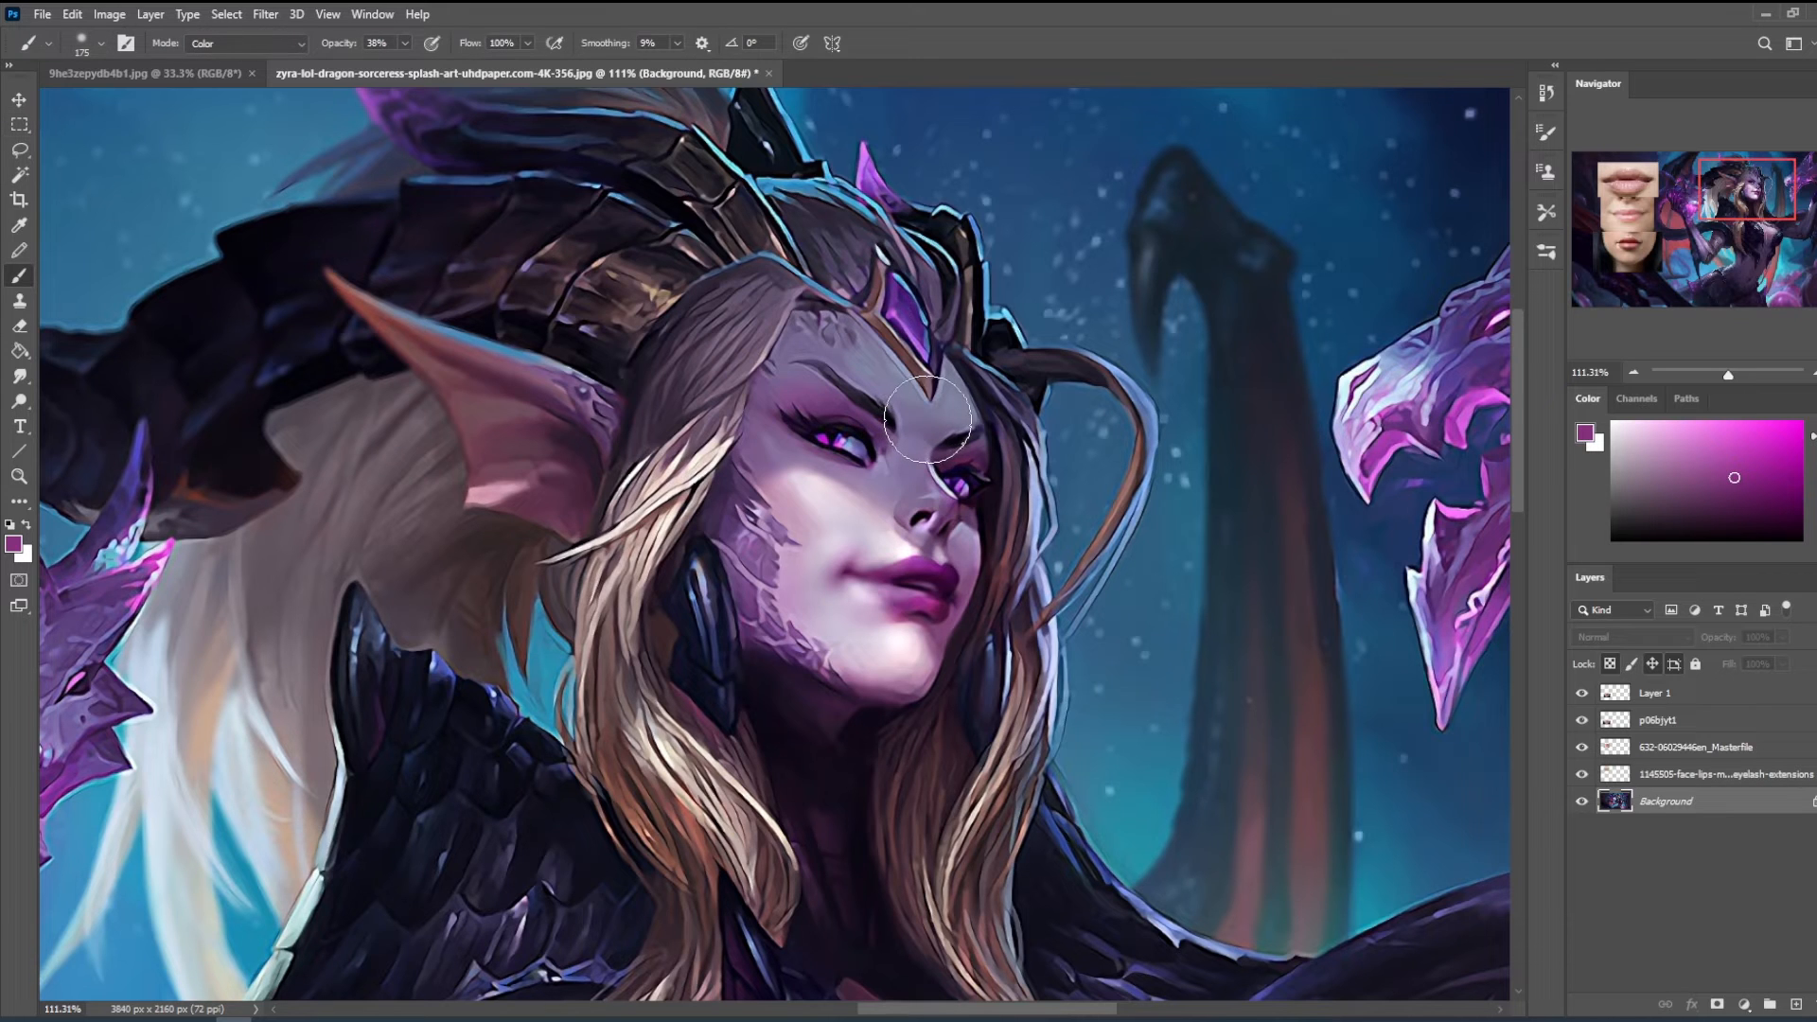
key(bracketleft)
key(bracketleft)
key(bracketleft)
key(bracketleft)
key(bracketleft)
key(bracketleft)
key(bracketleft)
key(bracketleft)
key(bracketleft)
key(bracketleft)
key(bracketleft)
key(bracketleft)
key(bracketleft)
key(bracketleft)
key(bracketleft)
key(bracketleft)
click(1801, 423)
click(1614, 423)
click(262, 43)
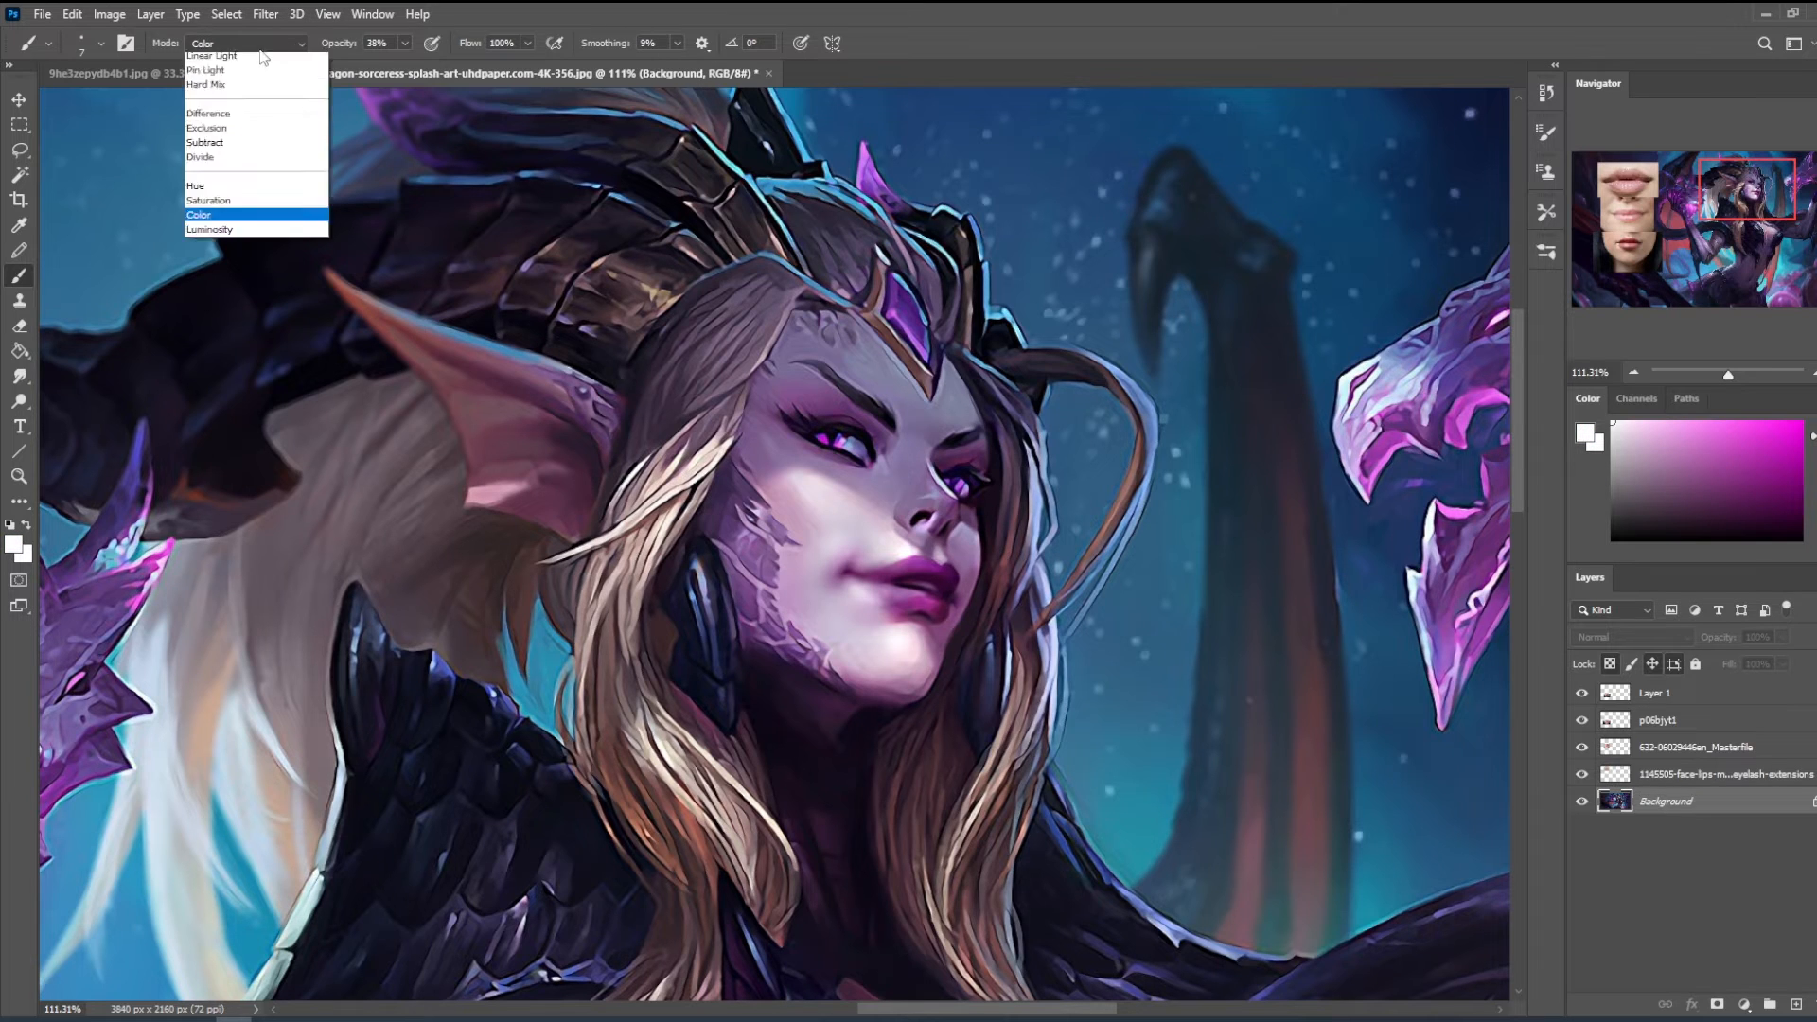
click(261, 59)
mouse_move(1332, 220)
mouse_down()
mouse_move(1271, 187)
mouse_move(1082, 201)
mouse_move(1302, 229)
mouse_move(1090, 264)
mouse_move(1272, 301)
mouse_move(1123, 254)
mouse_up()
drag(1285, 280, 1269, 317)
mouse_move(1307, 232)
mouse_down()
mouse_move(1279, 254)
mouse_move(1240, 233)
mouse_up()
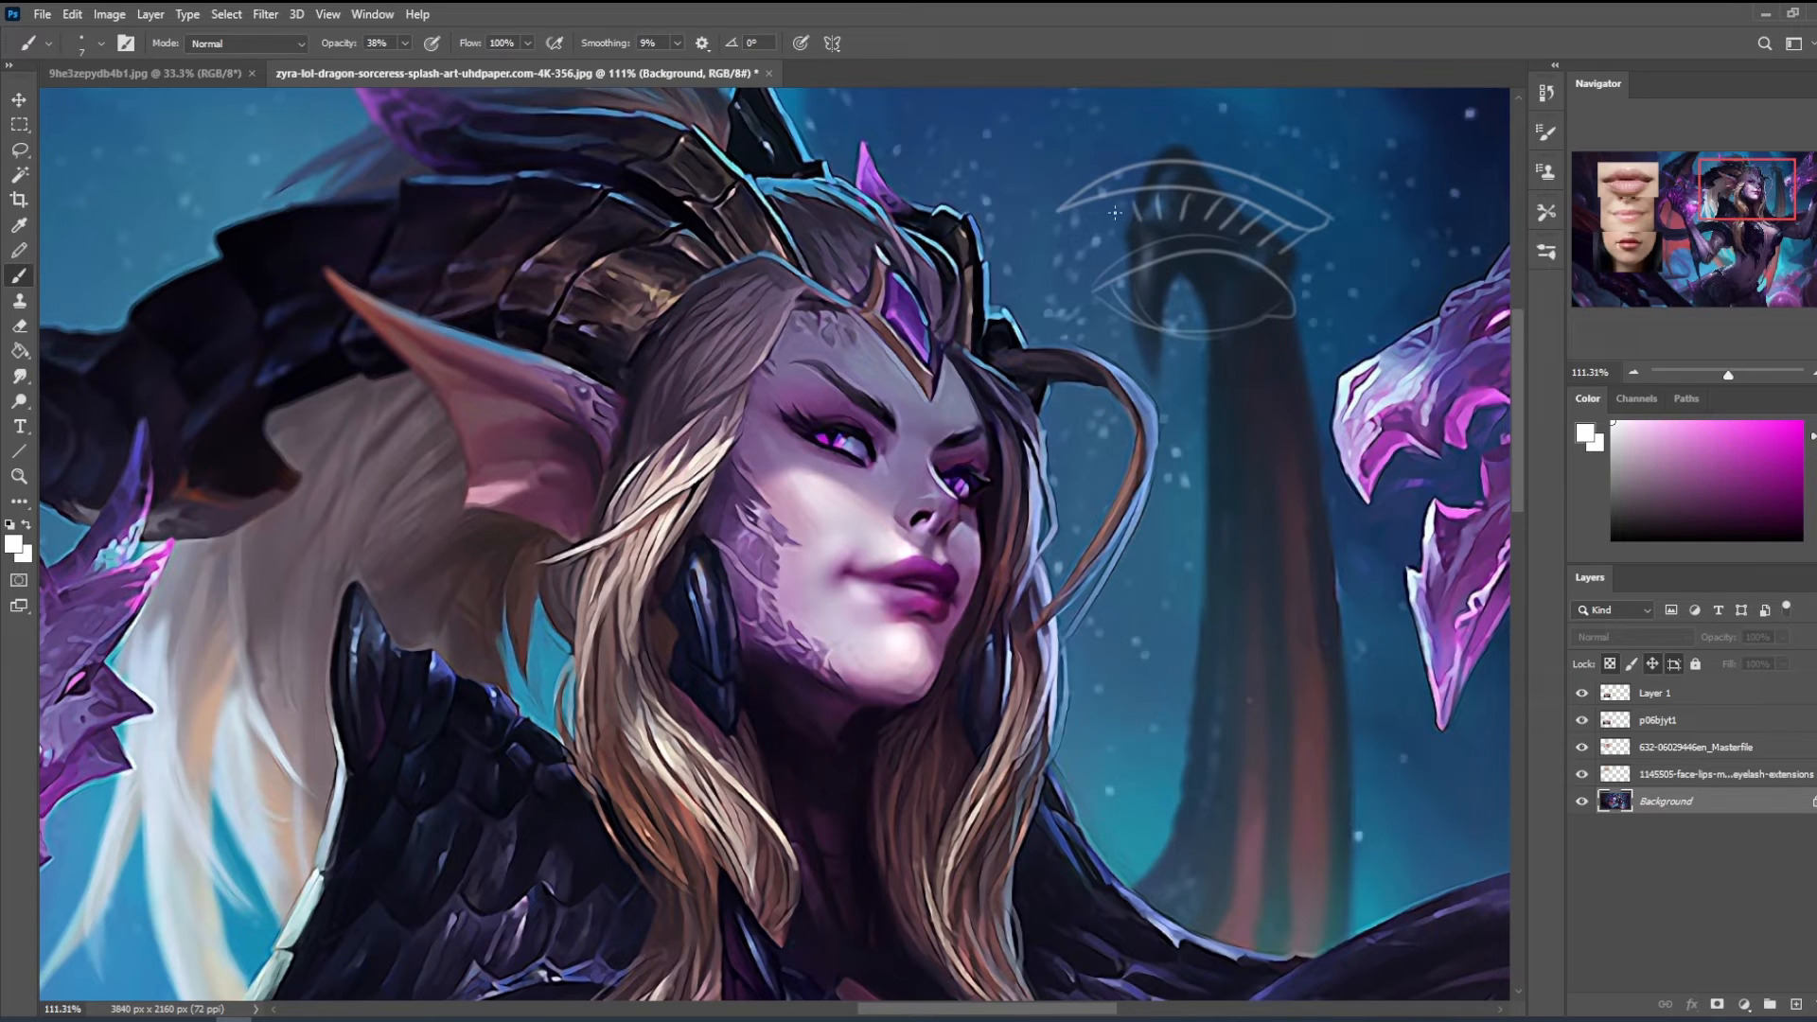
- Try a second arched line above the sketched brow, undo it and outline the inner brow area on the sorceress's face
mouse_move(1295, 297)
mouse_down()
mouse_move(1320, 170)
mouse_move(1339, 196)
mouse_move(1131, 174)
mouse_move(1020, 194)
mouse_move(1186, 147)
mouse_move(1330, 184)
mouse_up()
key(ctrl+z)
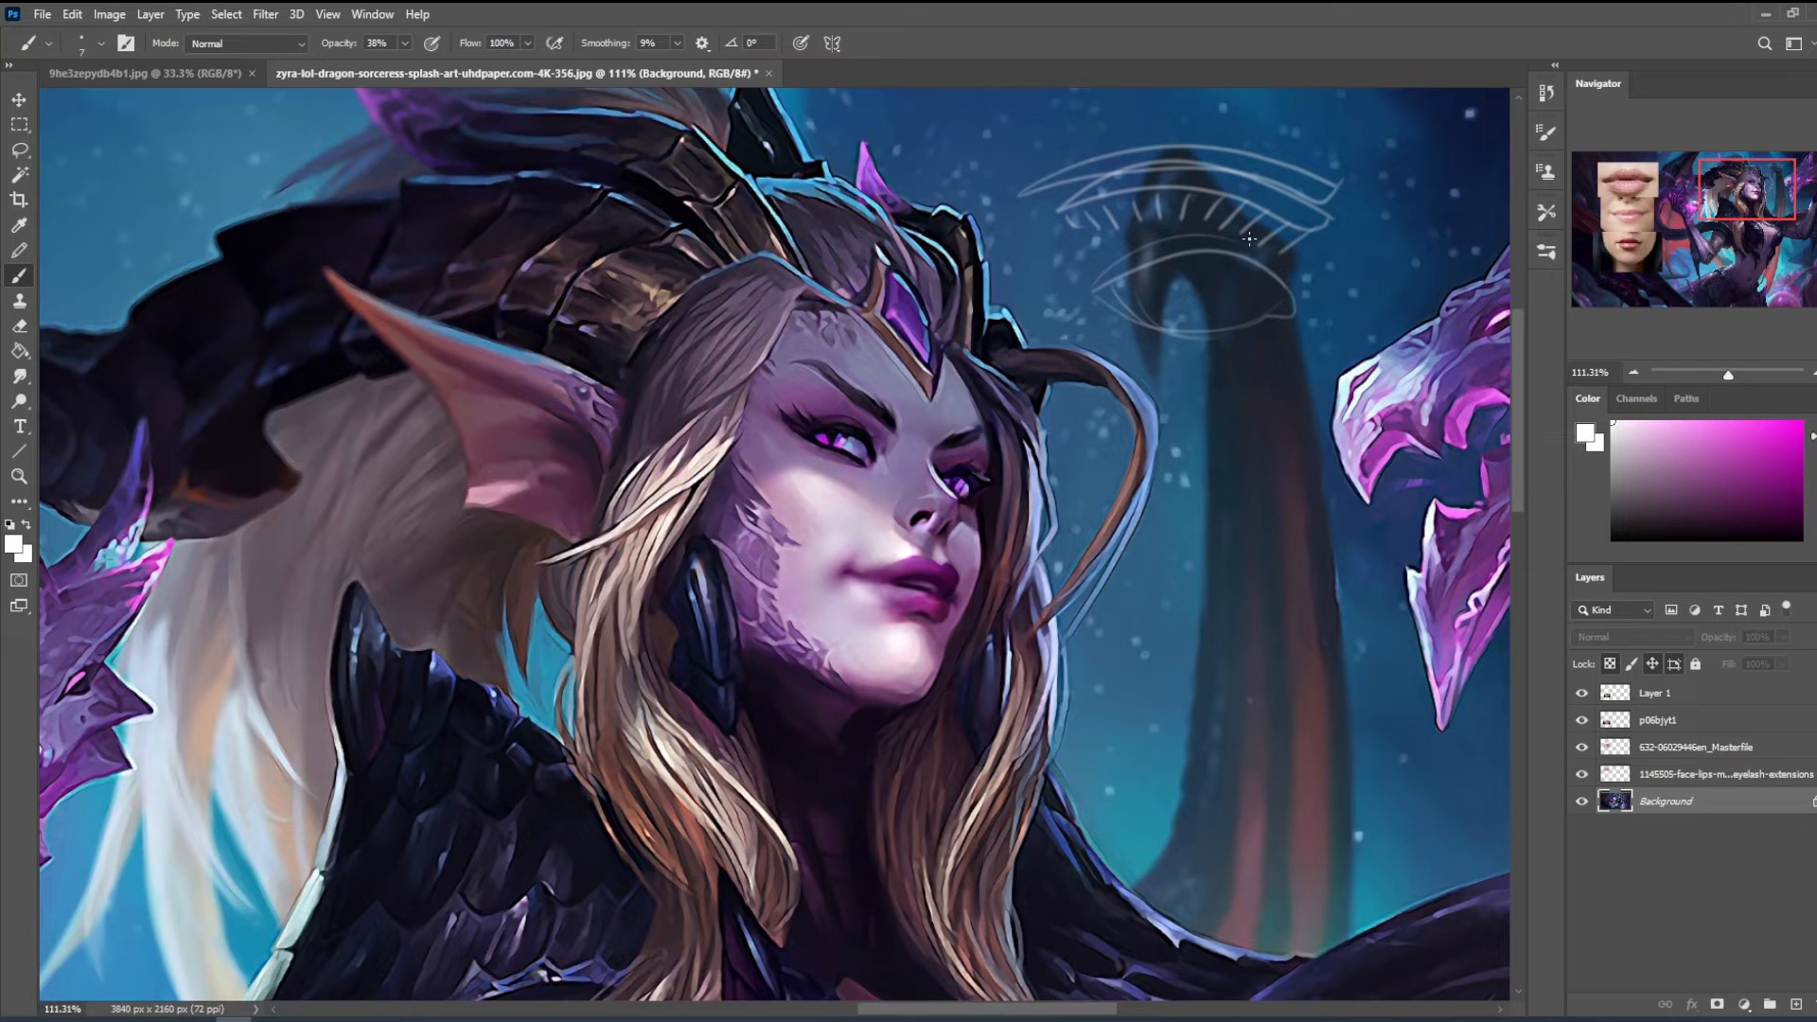
key(ctrl+z)
mouse_move(884, 444)
mouse_down()
mouse_move(909, 422)
mouse_move(853, 398)
mouse_up()
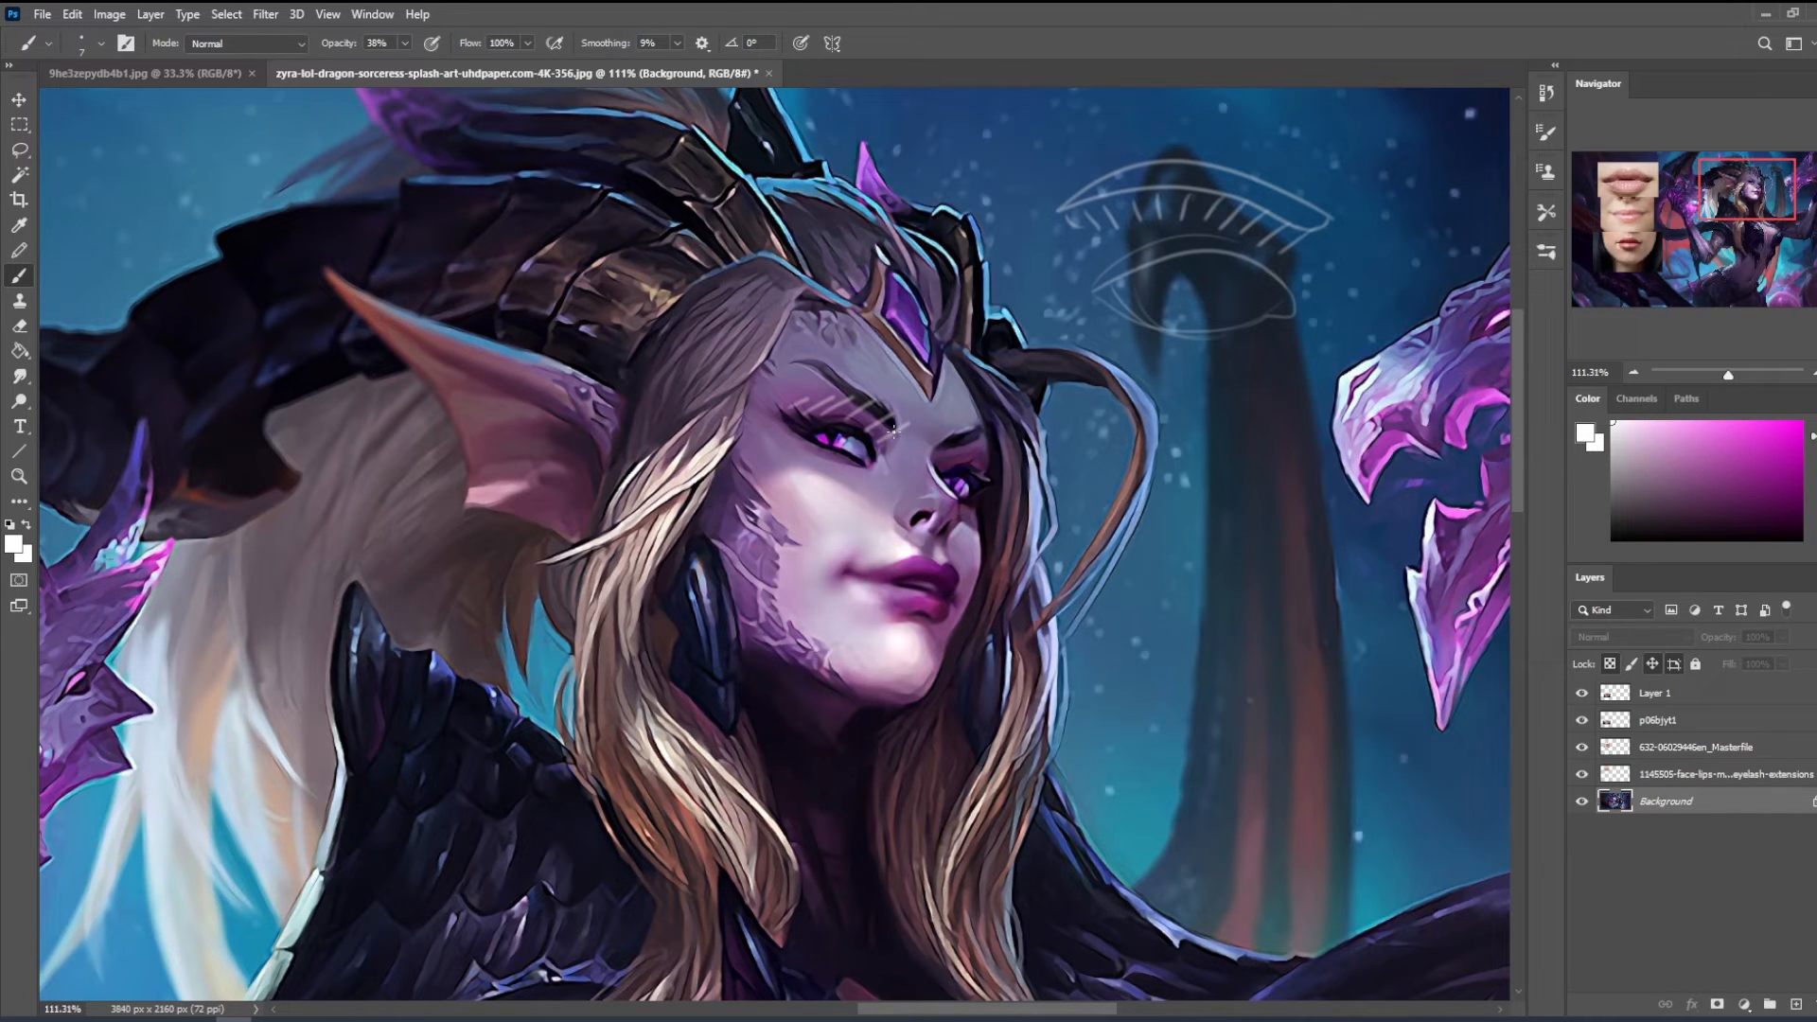
drag(918, 385, 939, 417)
- Sketch a perspective box beneath the eye drawing and mark its underside with short strokes
drag(1157, 478, 1160, 592)
drag(1223, 448, 1282, 398)
drag(1147, 476, 1281, 398)
mouse_move(1281, 398)
mouse_down()
mouse_move(1294, 480)
mouse_move(1304, 516)
mouse_up()
mouse_move(1306, 513)
mouse_down()
mouse_move(1274, 537)
mouse_move(1258, 587)
mouse_up()
drag(1232, 556, 1208, 594)
drag(1109, 430, 1153, 504)
mouse_move(1160, 595)
mouse_down()
mouse_move(1257, 486)
mouse_move(1195, 537)
mouse_up()
drag(1304, 513, 1192, 566)
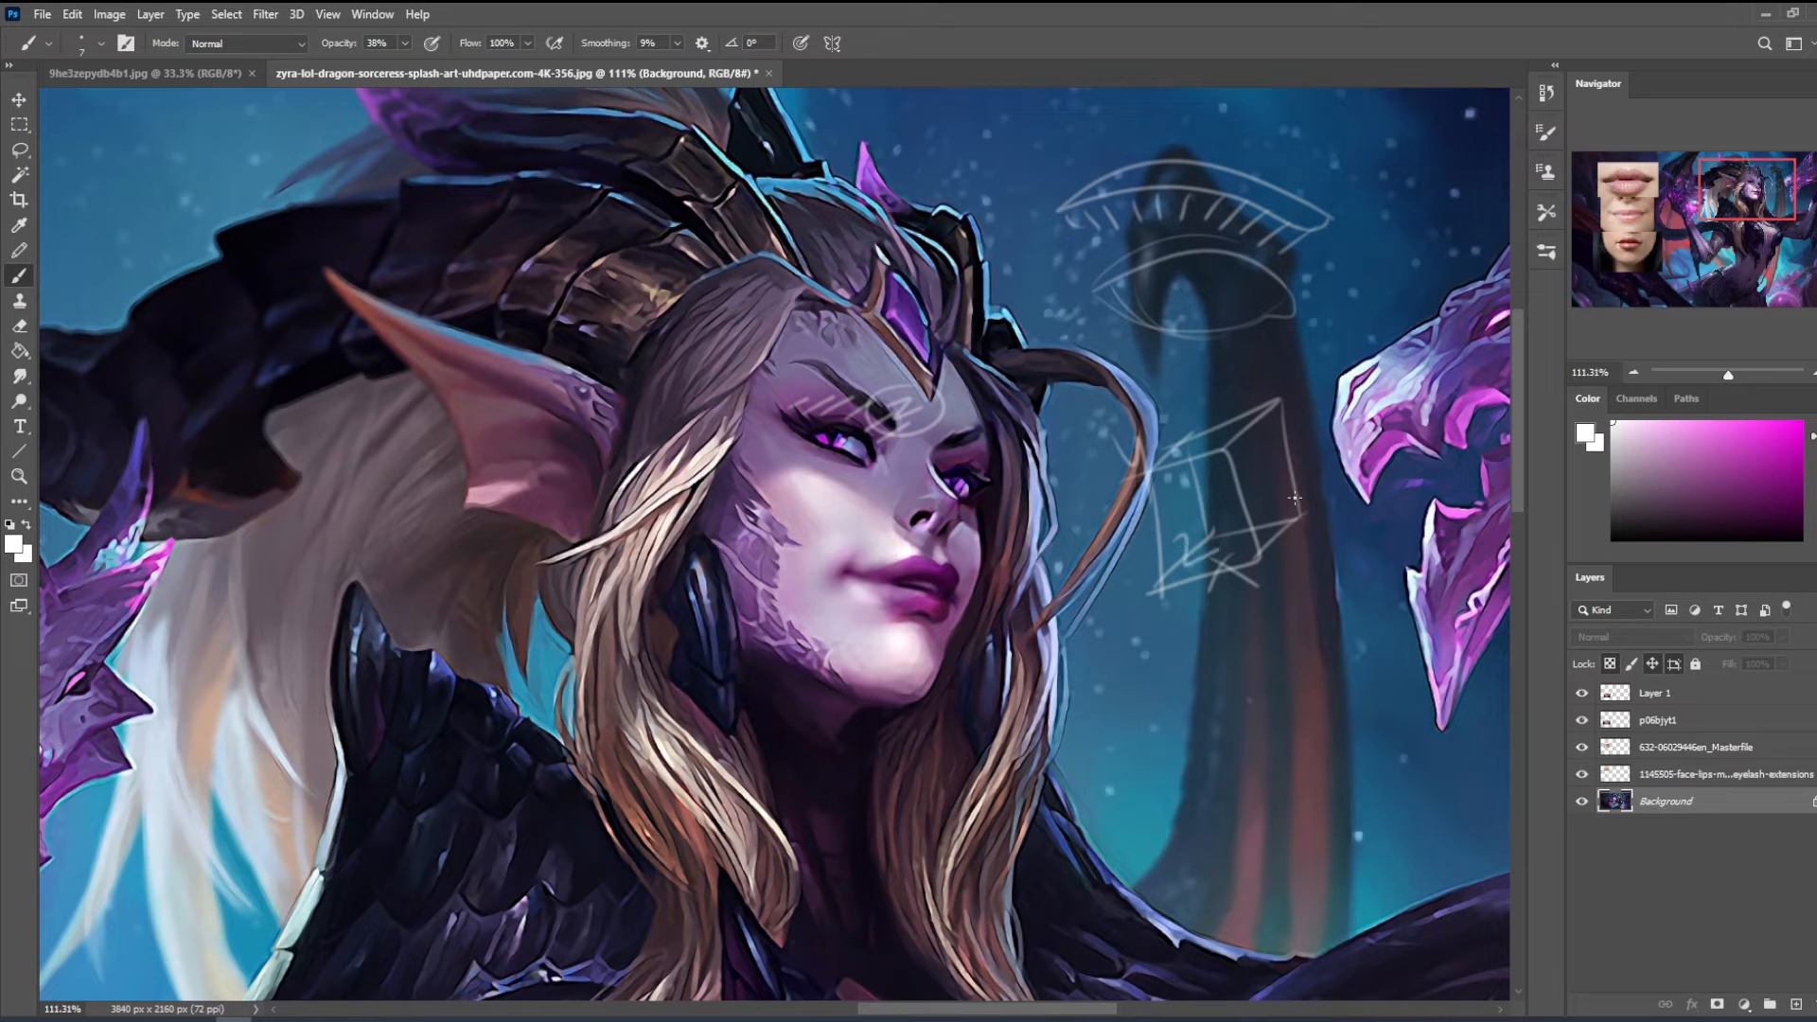
- Thicken the brow diagram with extra hatching, undo the last face stroke and circle the end of the sketched brow
drag(1313, 231, 1271, 252)
mouse_move(1317, 182)
mouse_down()
mouse_move(1052, 197)
mouse_move(1072, 222)
mouse_move(1265, 219)
mouse_move(1301, 232)
mouse_up()
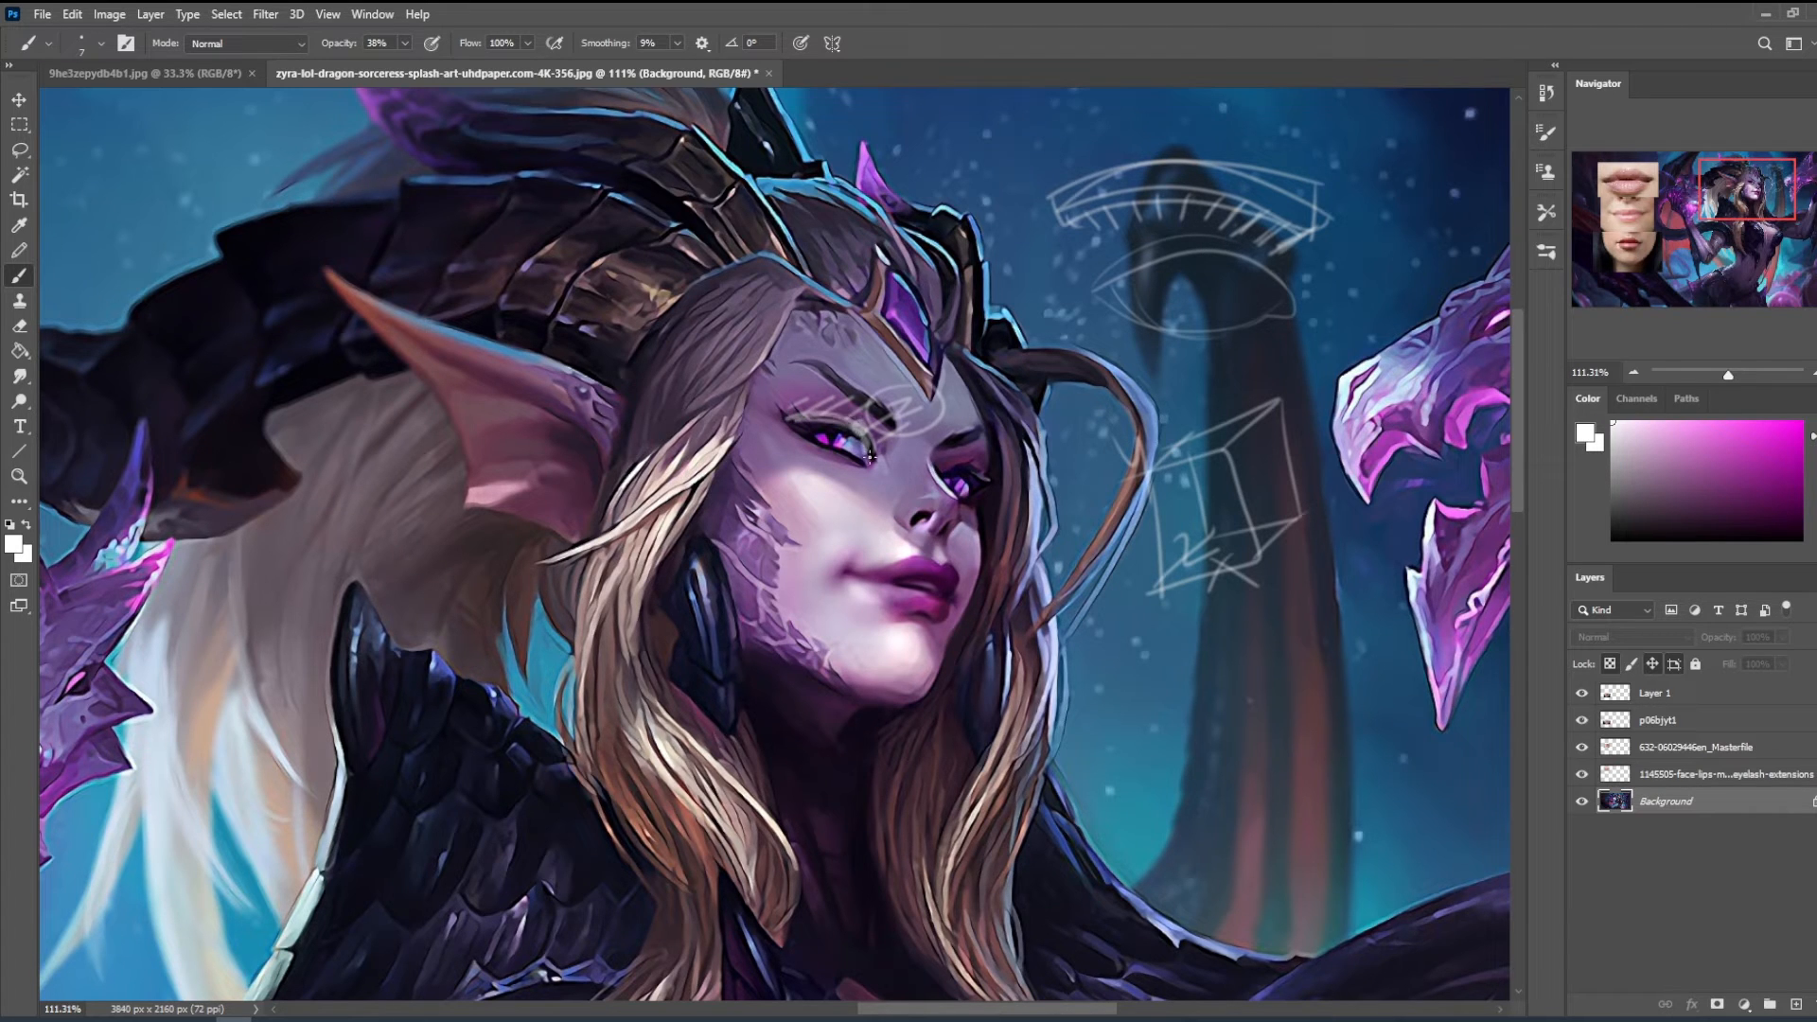
key(ctrl+z)
mouse_move(1336, 168)
mouse_down()
mouse_move(1236, 196)
mouse_move(1316, 197)
mouse_up()
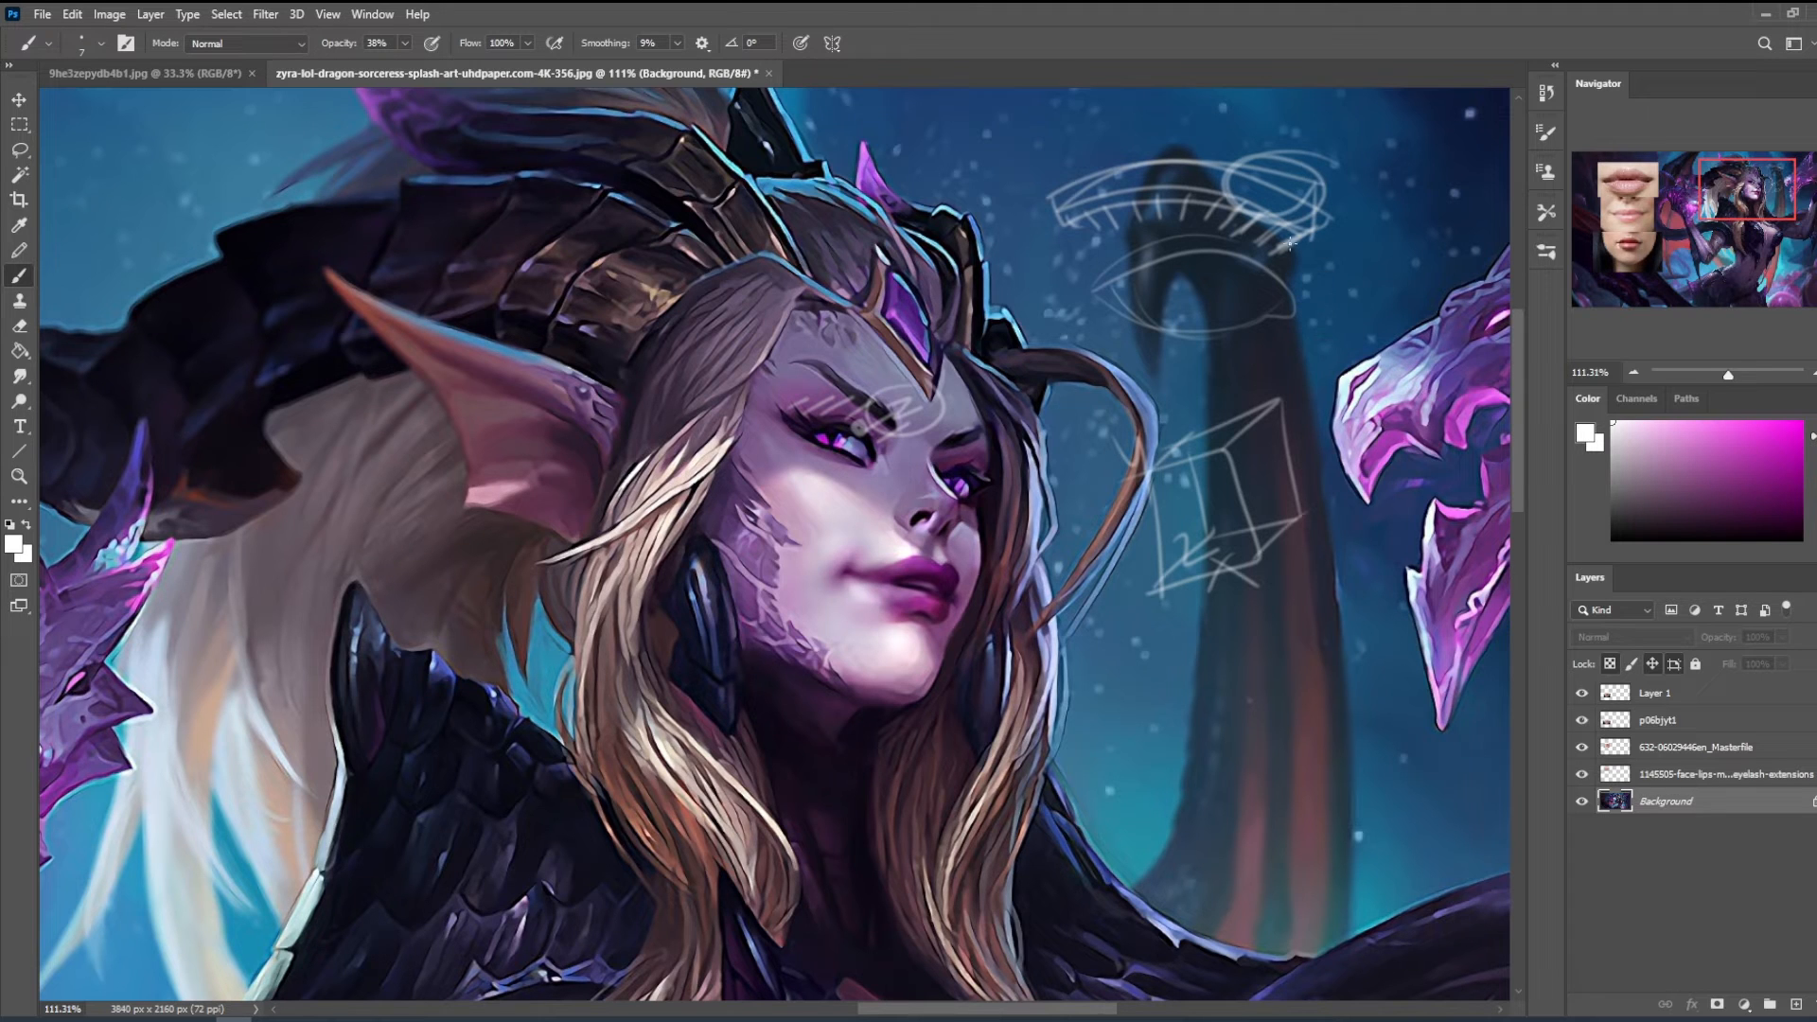
- Sketch a second perspective box below the first and hatch its lower plane
mouse_move(1196, 627)
mouse_down()
mouse_move(1169, 699)
mouse_move(1300, 614)
mouse_move(1275, 682)
mouse_move(1167, 703)
mouse_move(1256, 763)
mouse_up()
drag(1276, 675, 1359, 731)
mouse_move(1255, 763)
mouse_down()
mouse_move(1361, 725)
mouse_move(1382, 651)
mouse_move(1287, 614)
mouse_up()
drag(1221, 721, 1318, 693)
drag(1215, 728, 1325, 708)
drag(1274, 725, 1317, 712)
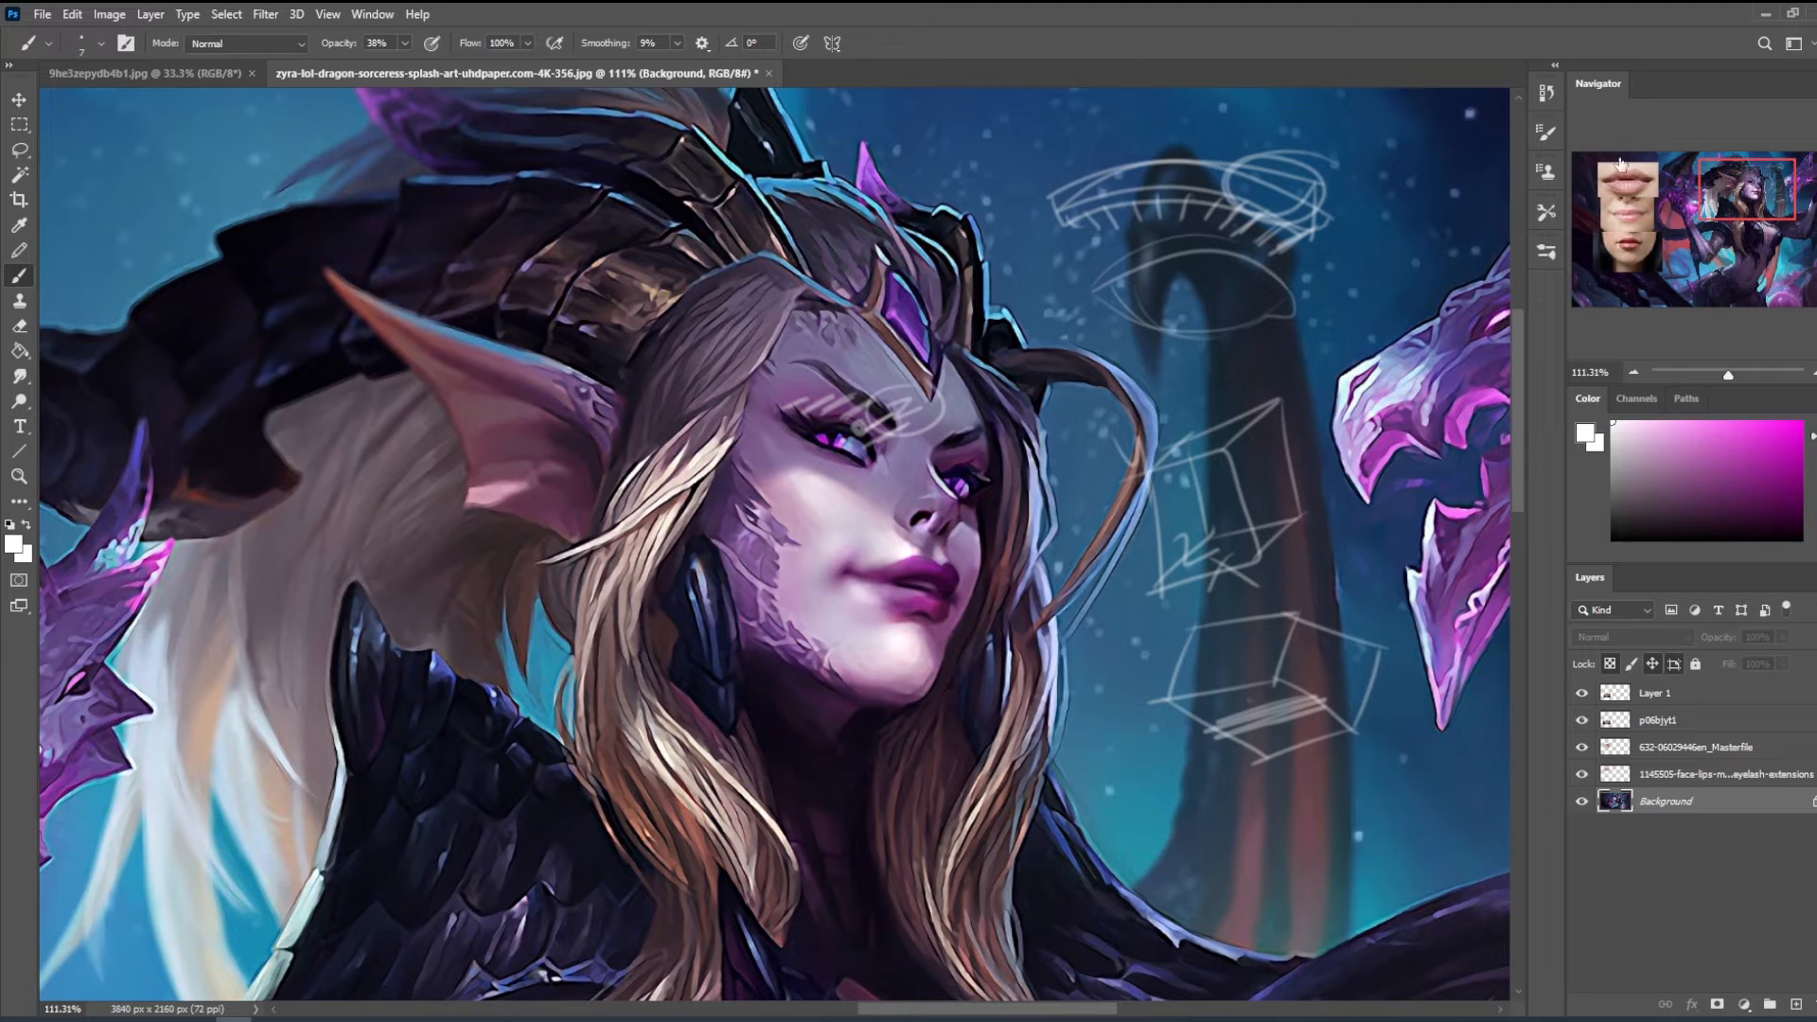
- Step back through the document history to remove both box sketches, the brow hatching and the strokes on the face
click(1547, 92)
click(1381, 207)
drag(1520, 865, 1522, 828)
click(1395, 501)
click(1381, 349)
click(1371, 235)
click(1375, 168)
click(1377, 146)
click(1377, 124)
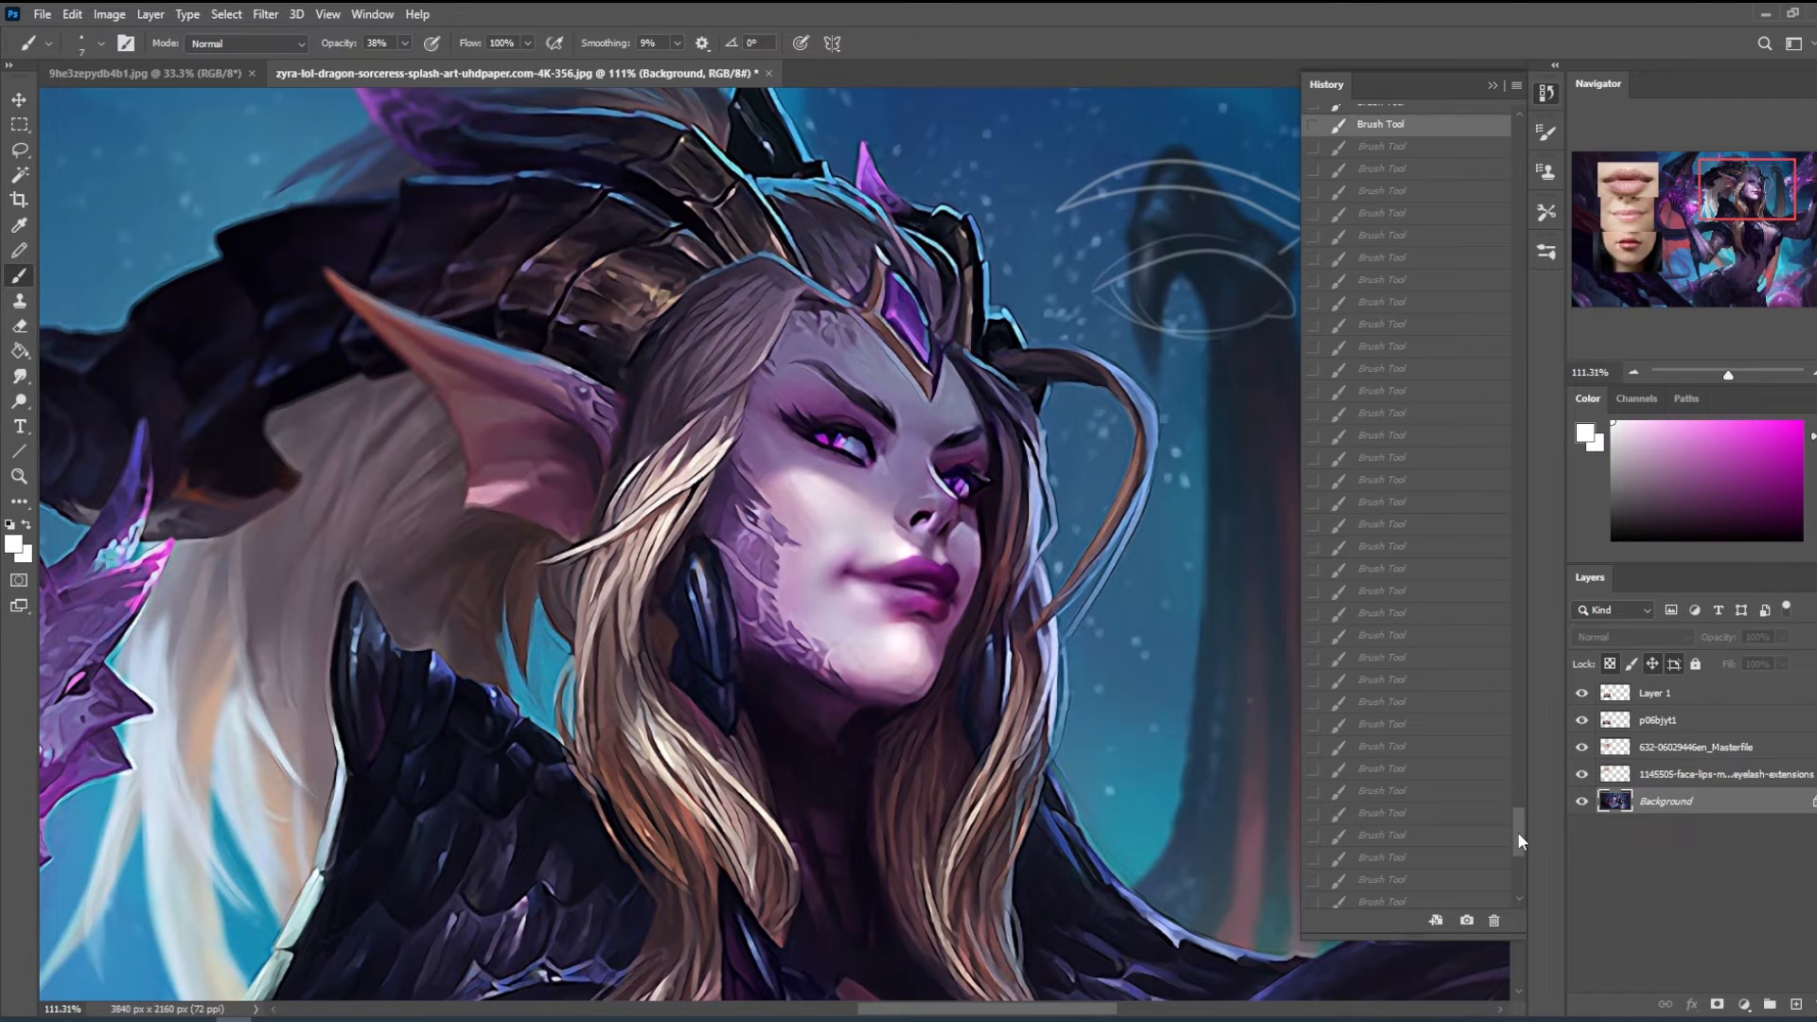
- Revert further brush strokes in the document history to clear the remaining brow and eye sketch
drag(1521, 840, 1505, 783)
click(1395, 565)
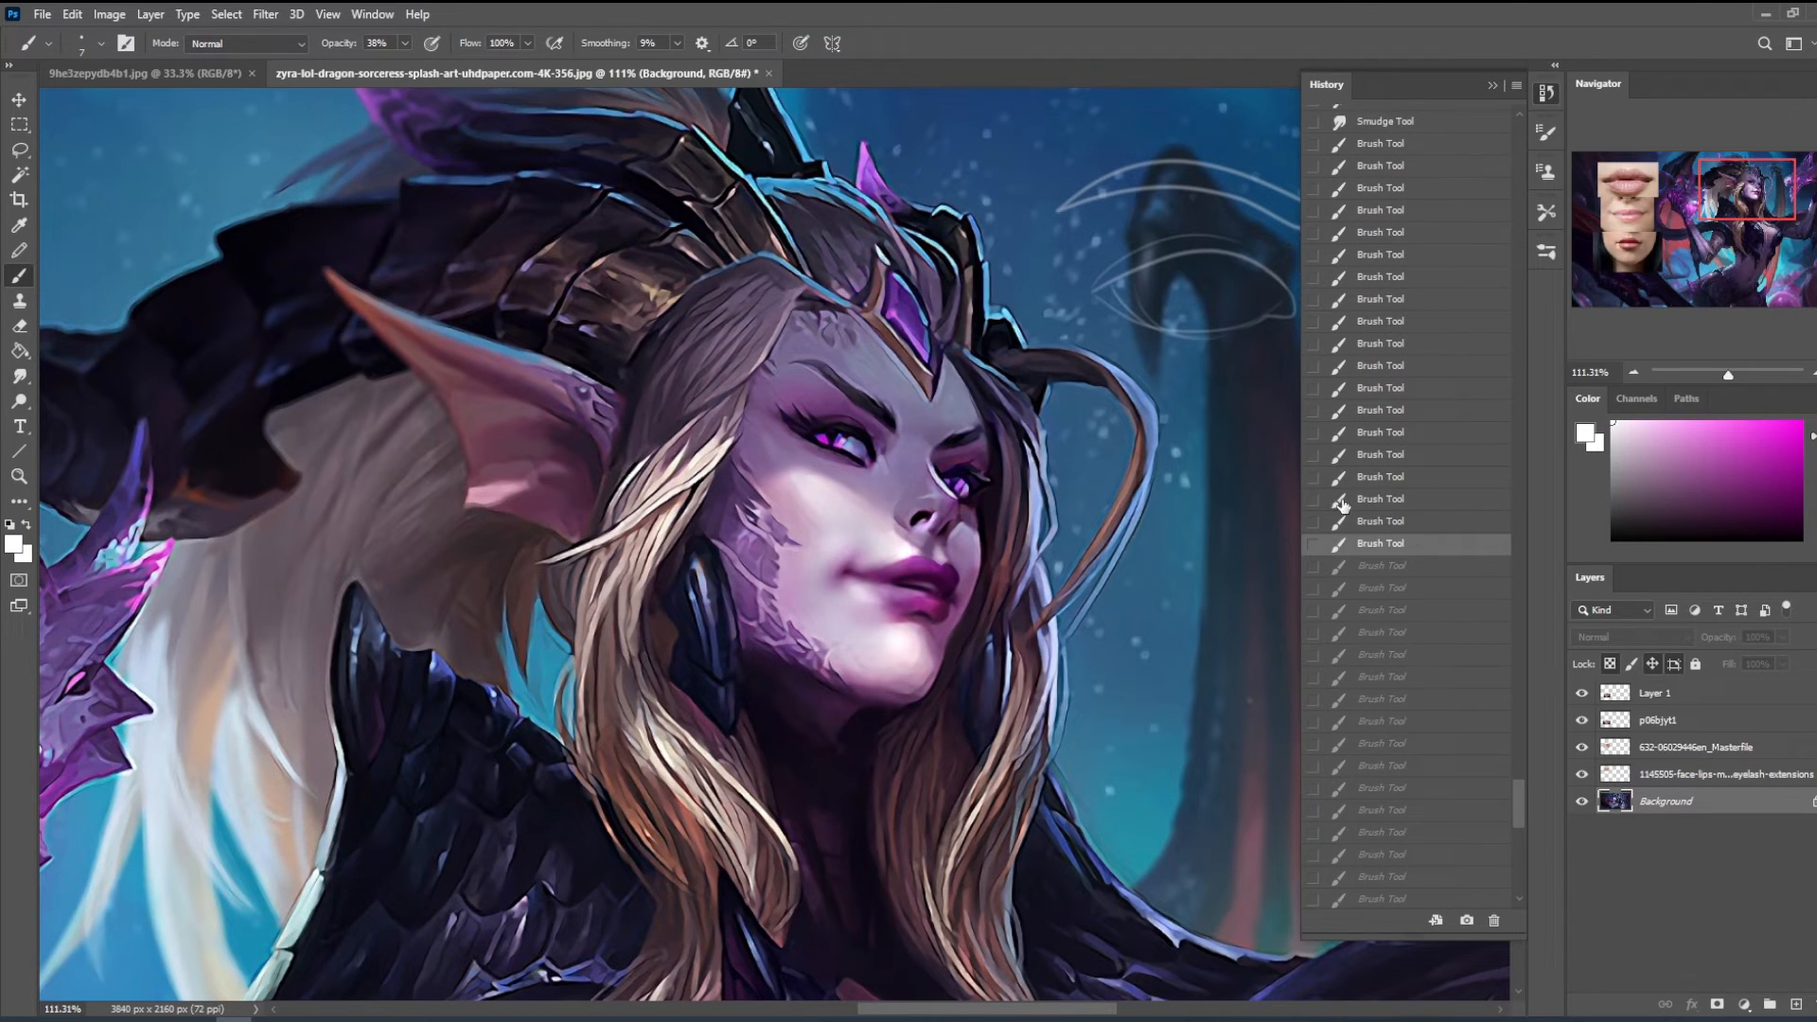
click(1407, 523)
click(1379, 496)
click(1397, 454)
click(1402, 365)
click(1406, 321)
click(1408, 255)
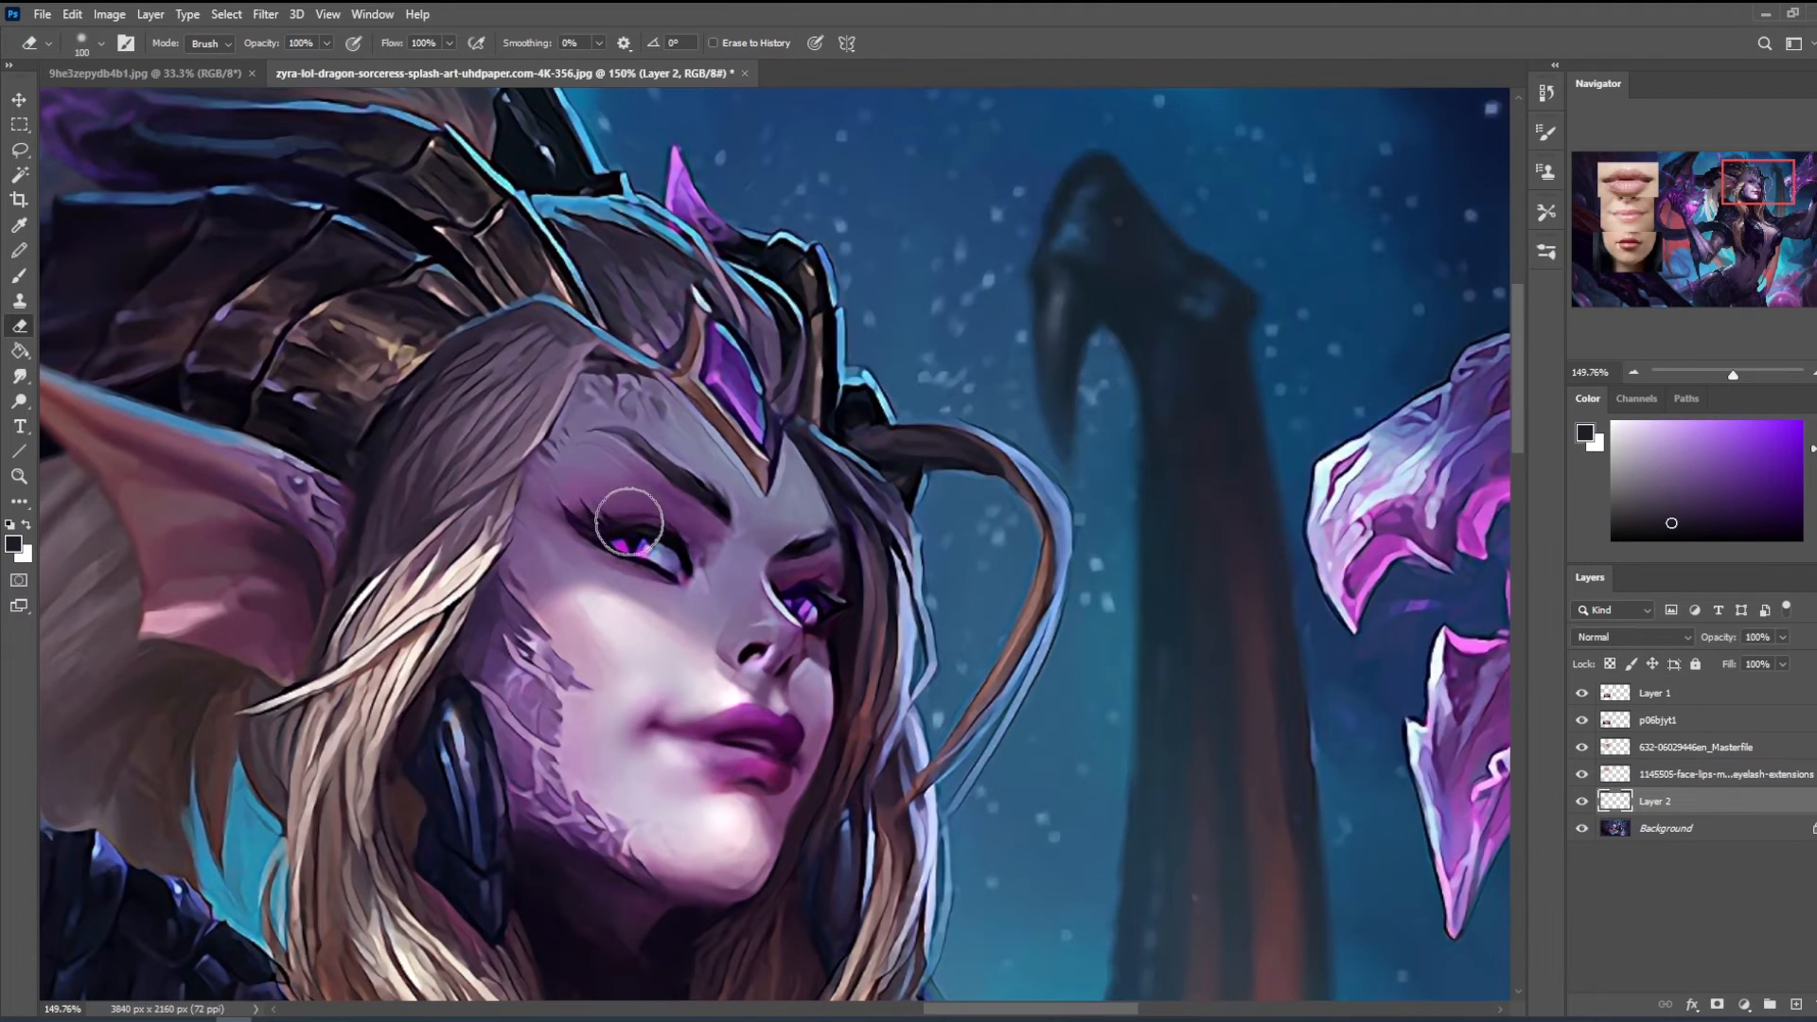
- Open Liquify and reshape the near eyebrow with the Forward Warp tool at 50 px
key(ctrl+shift+x)
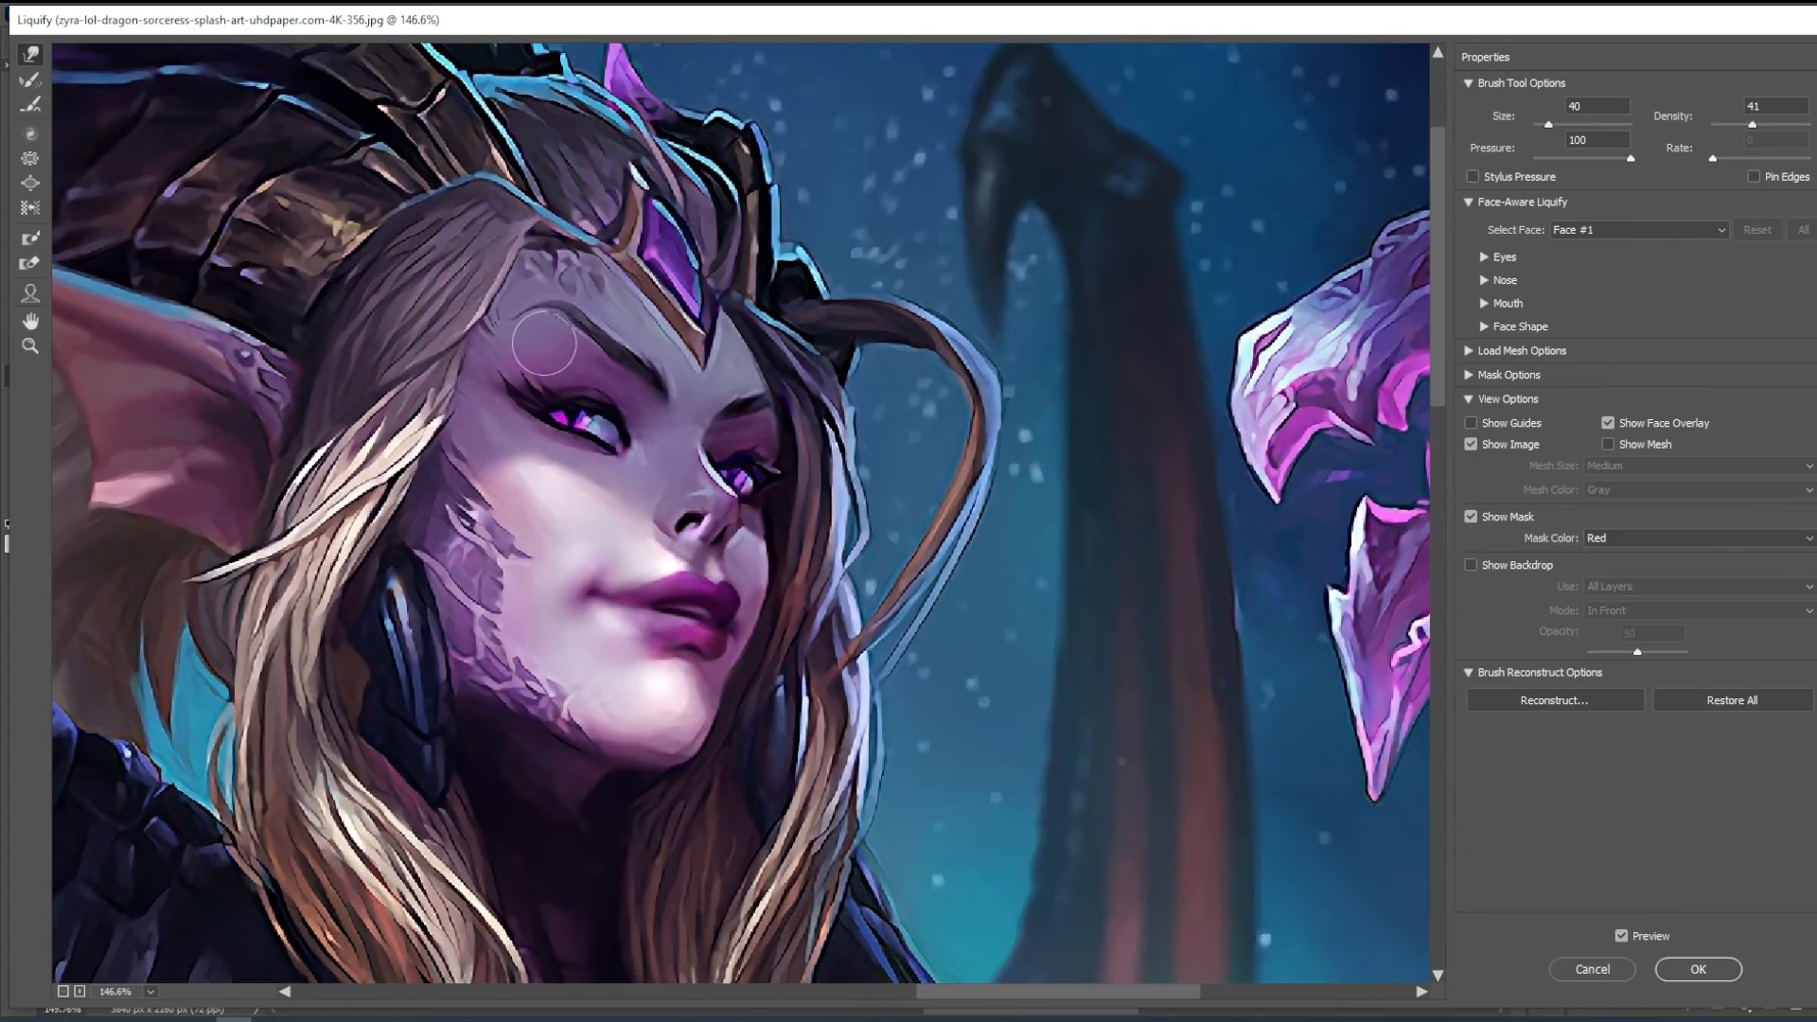
key([)
key(bracketright)
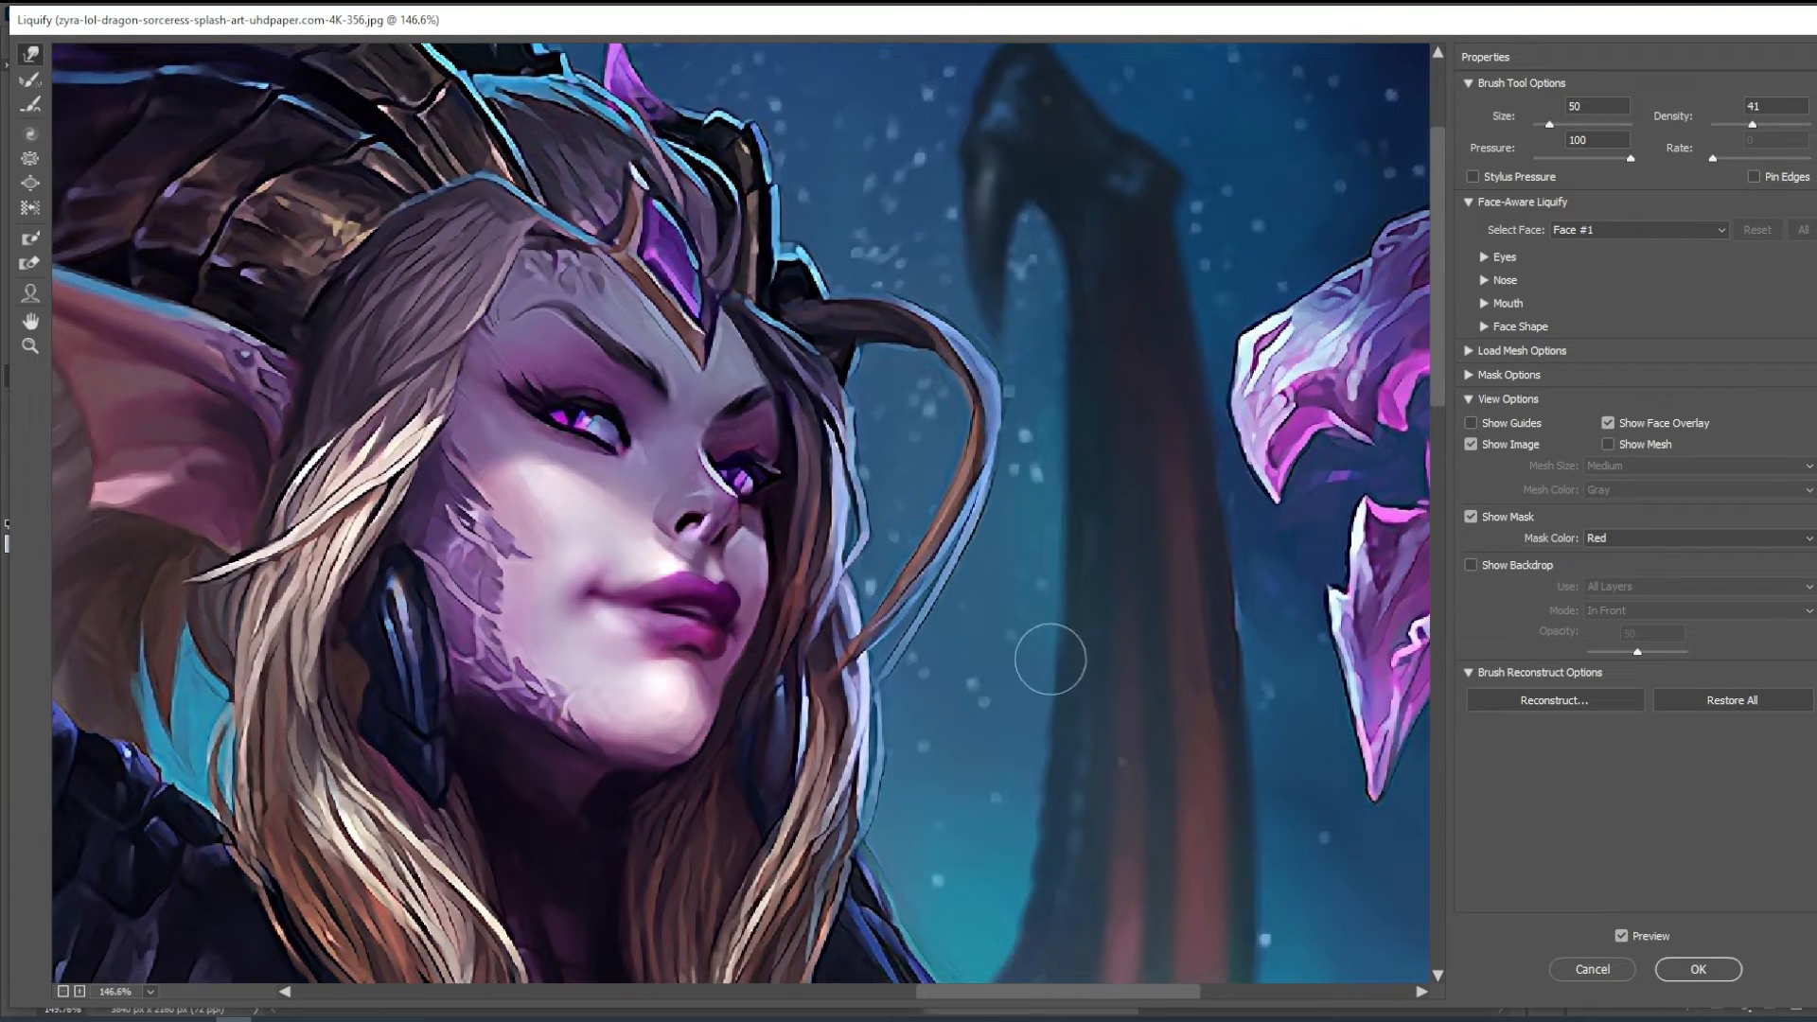
key(p)
key(p)
key(p)
key(p)
- Refine the far eyebrow and eye area with a 35 to 50 px warp brush and apply the Liquify changes
key(bracketleft)
key(bracketleft)
key(bracketright)
key(bracketright)
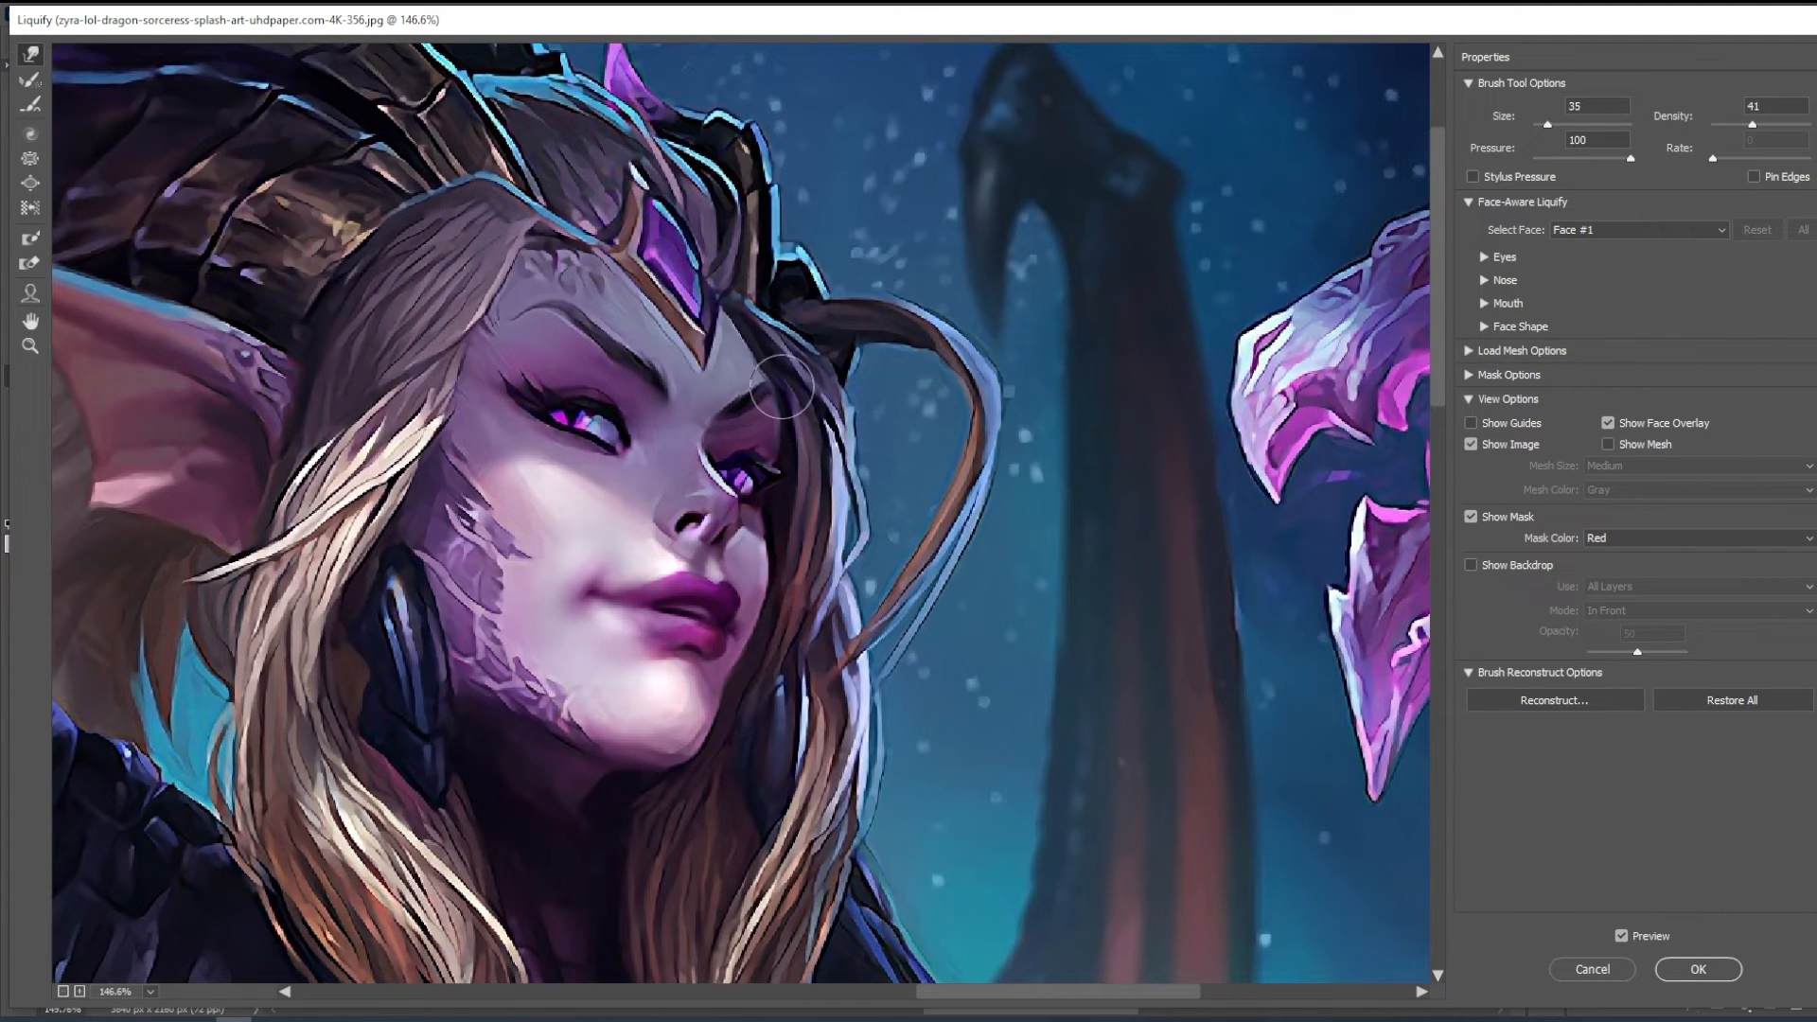
key(ctrl+minus)
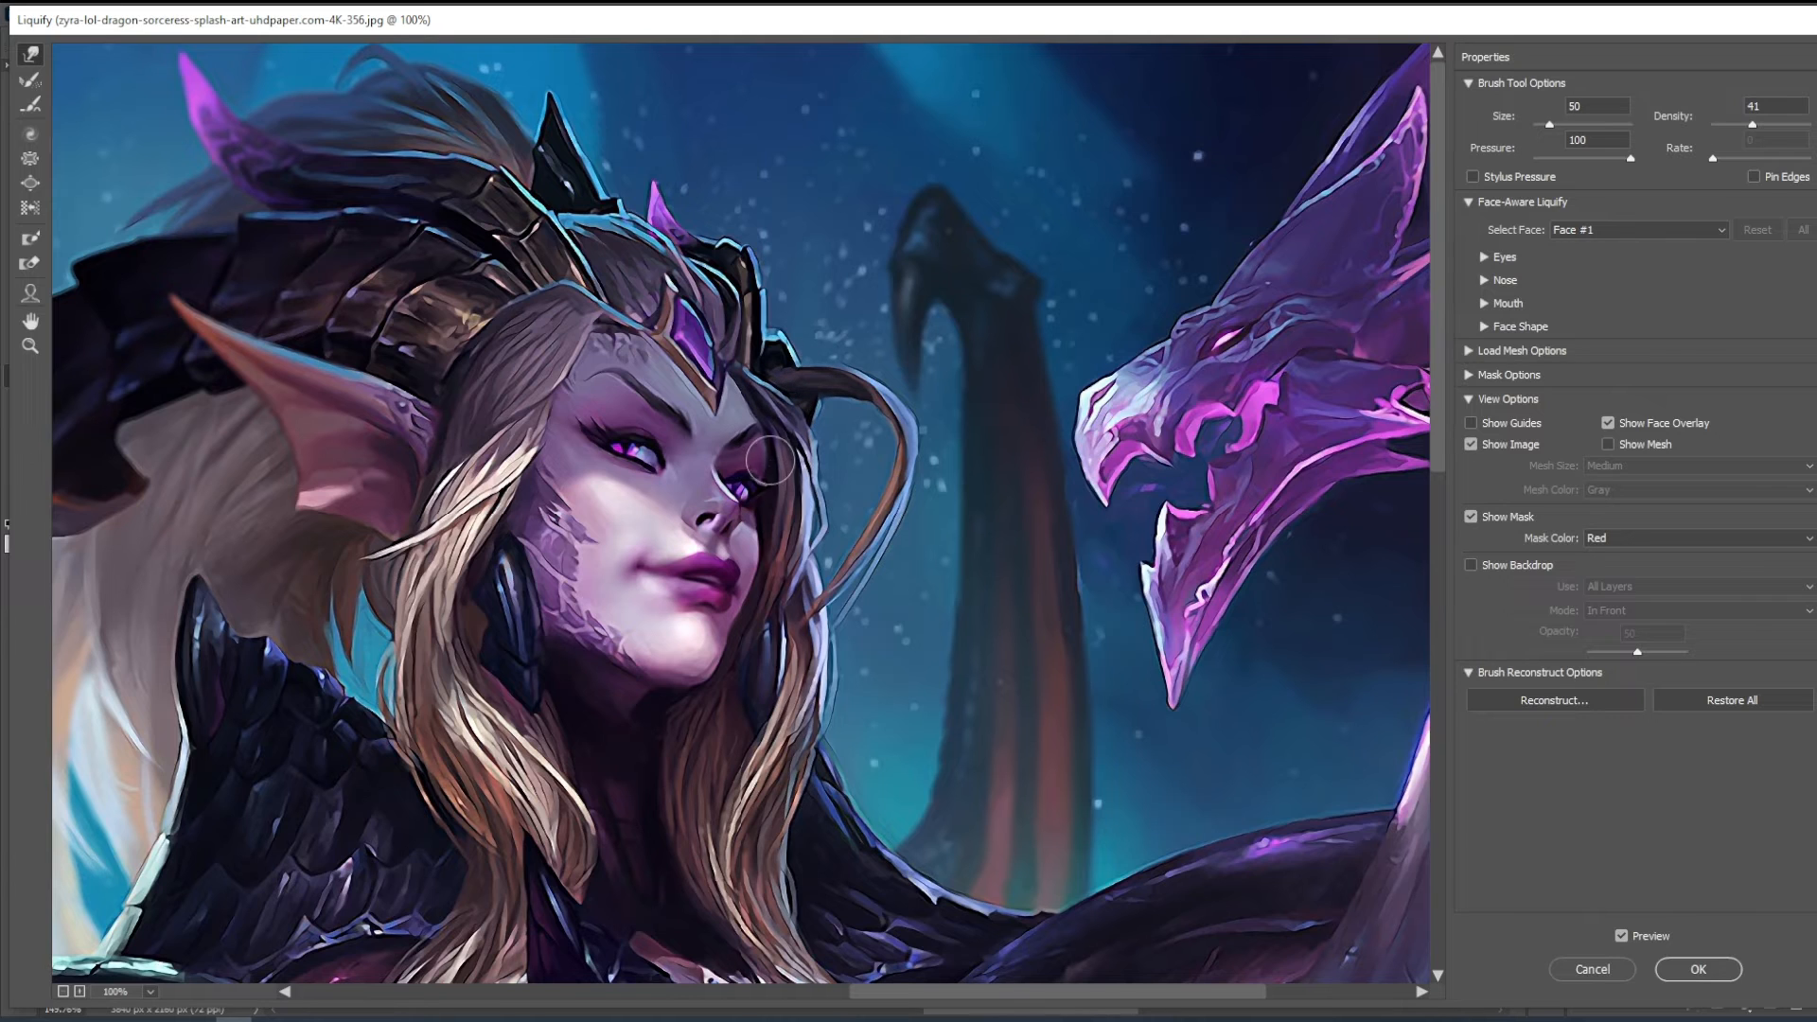
key(bracketleft)
key(Return)
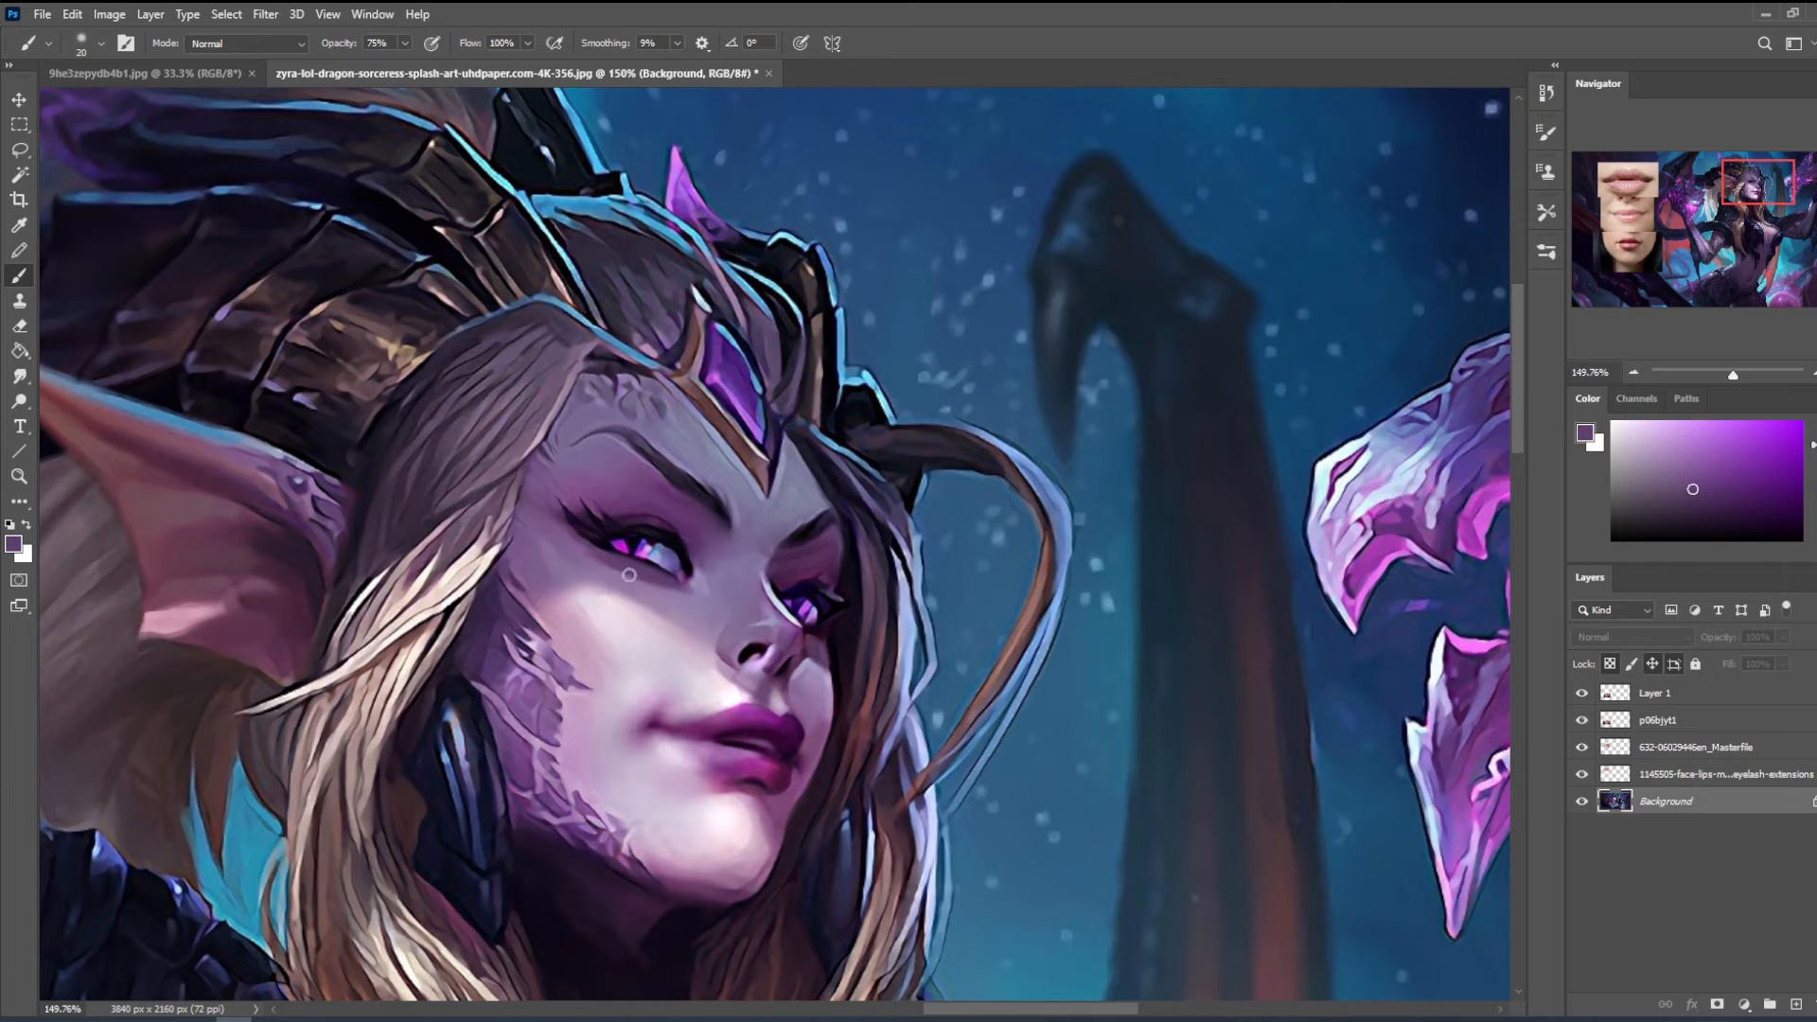
- Enlarge the brush to 90 px and sample a pale pink skin tone from the face
scroll(629, 575, down, 3)
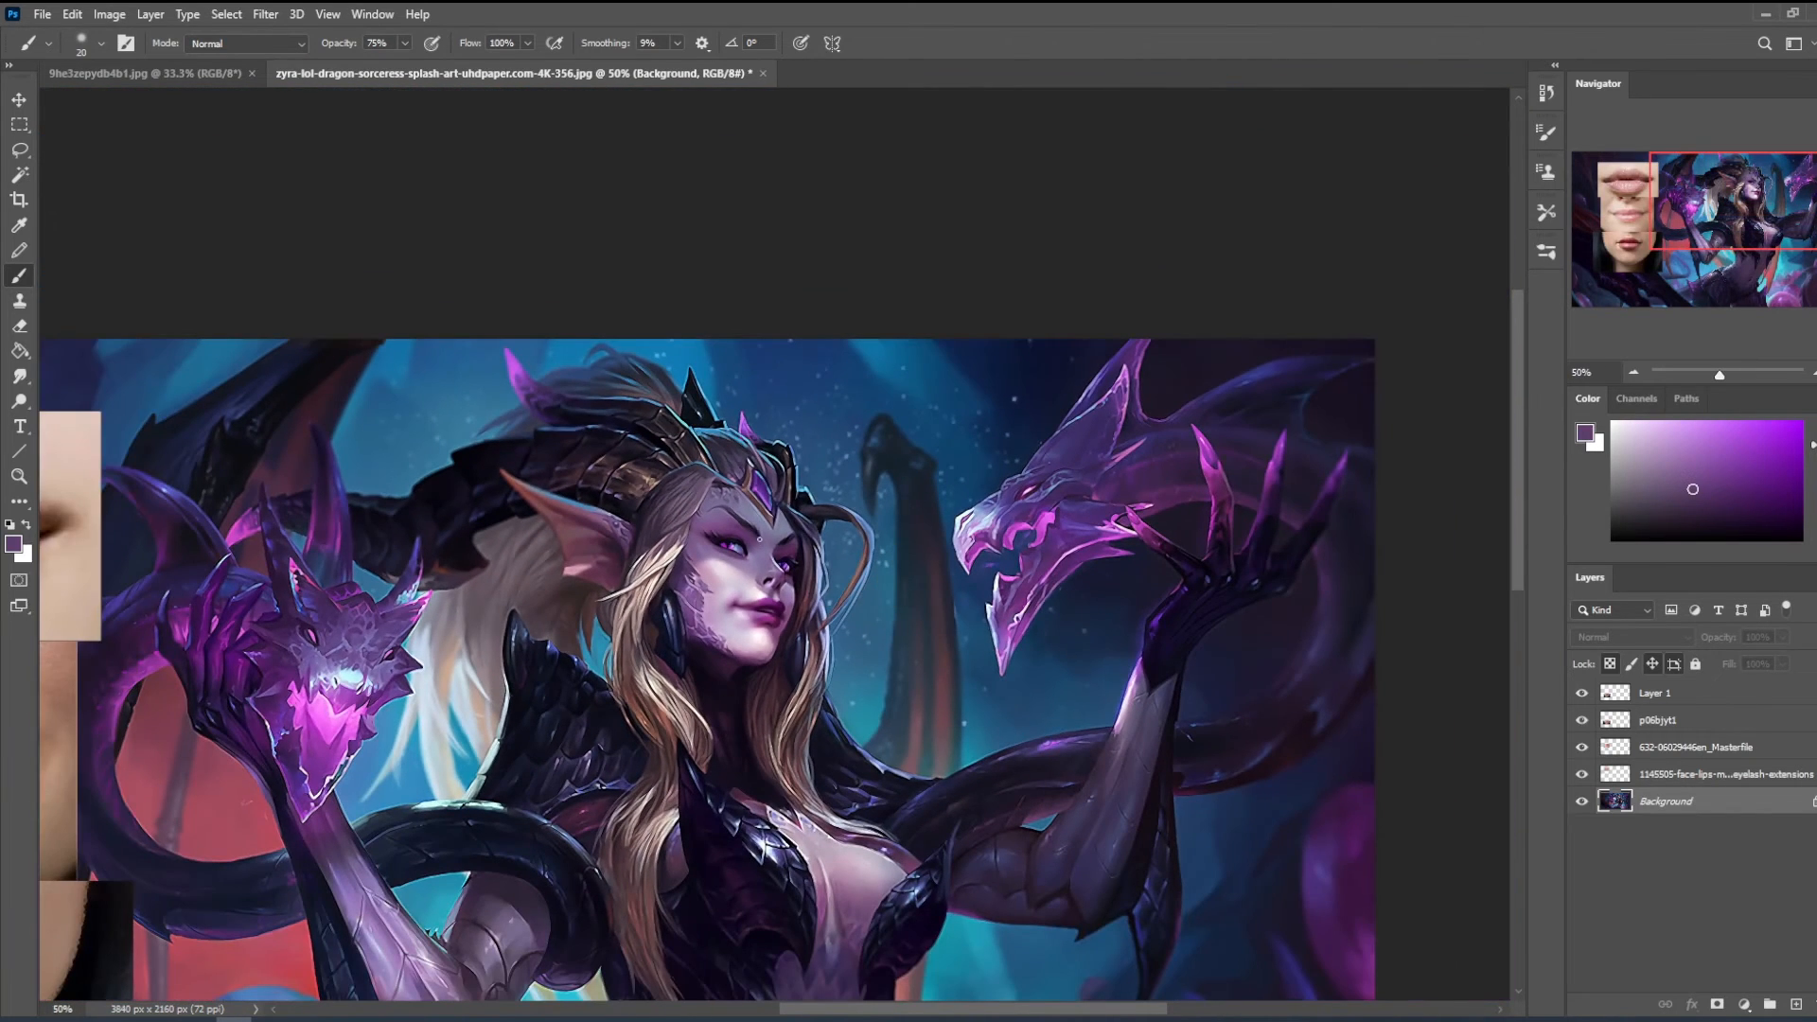
key(bracketright)
key(bracketright)
key(bracketright)
key(bracketright)
alt+click(739, 615)
alt+click(732, 579)
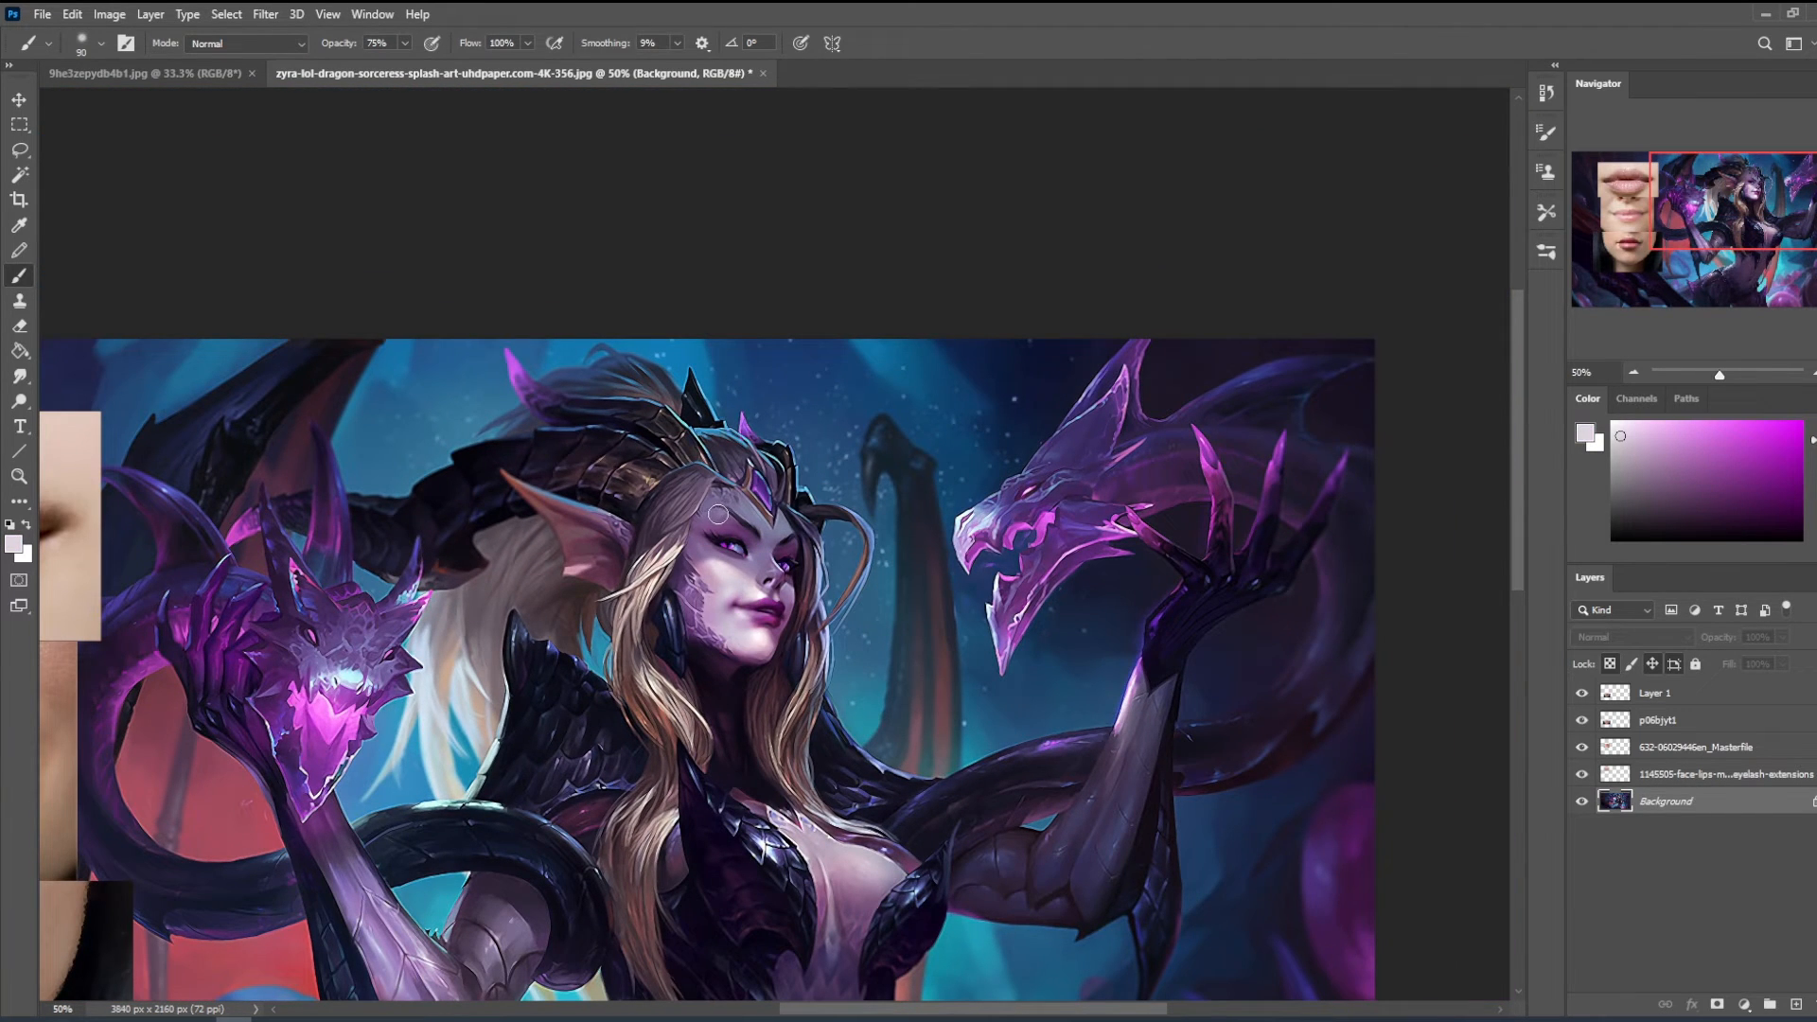
- Lower the brush opacity to 11%, sample a muted purple and softly shade the area between the eyes in Darken mode
click(404, 43)
click(720, 512)
key(1)
key(1)
alt+click(766, 544)
alt+click(786, 547)
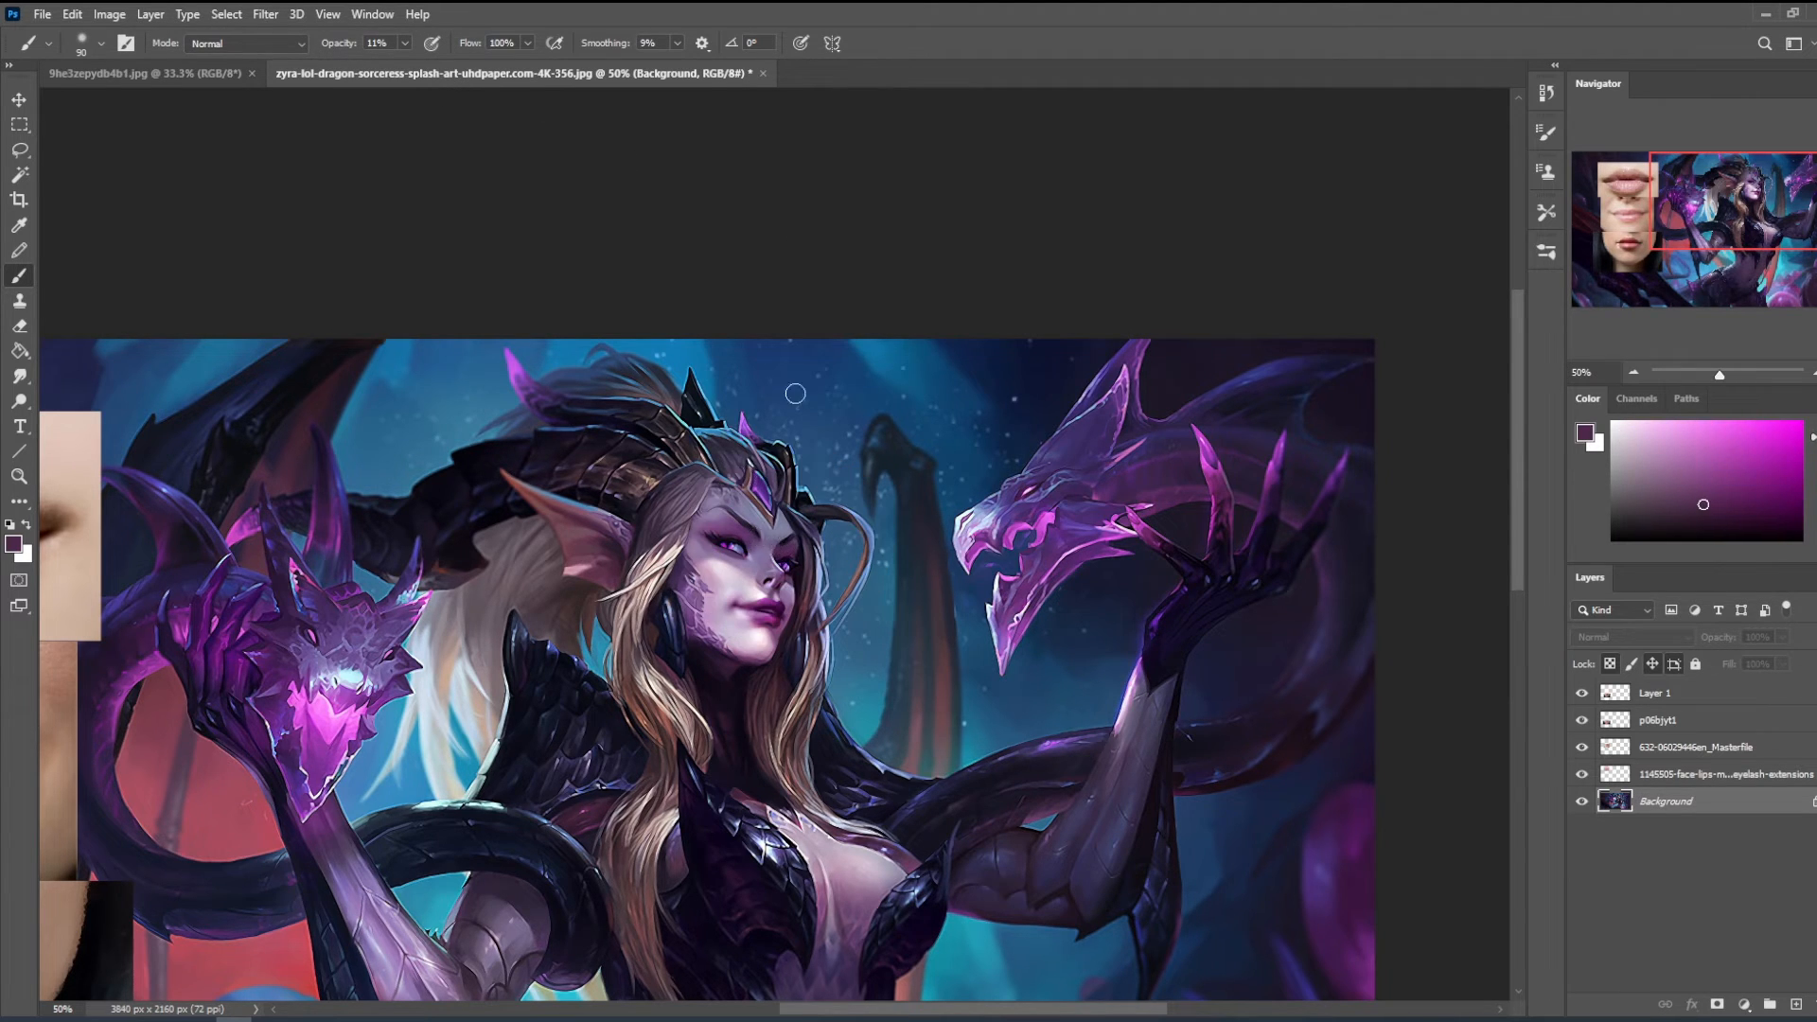
click(246, 43)
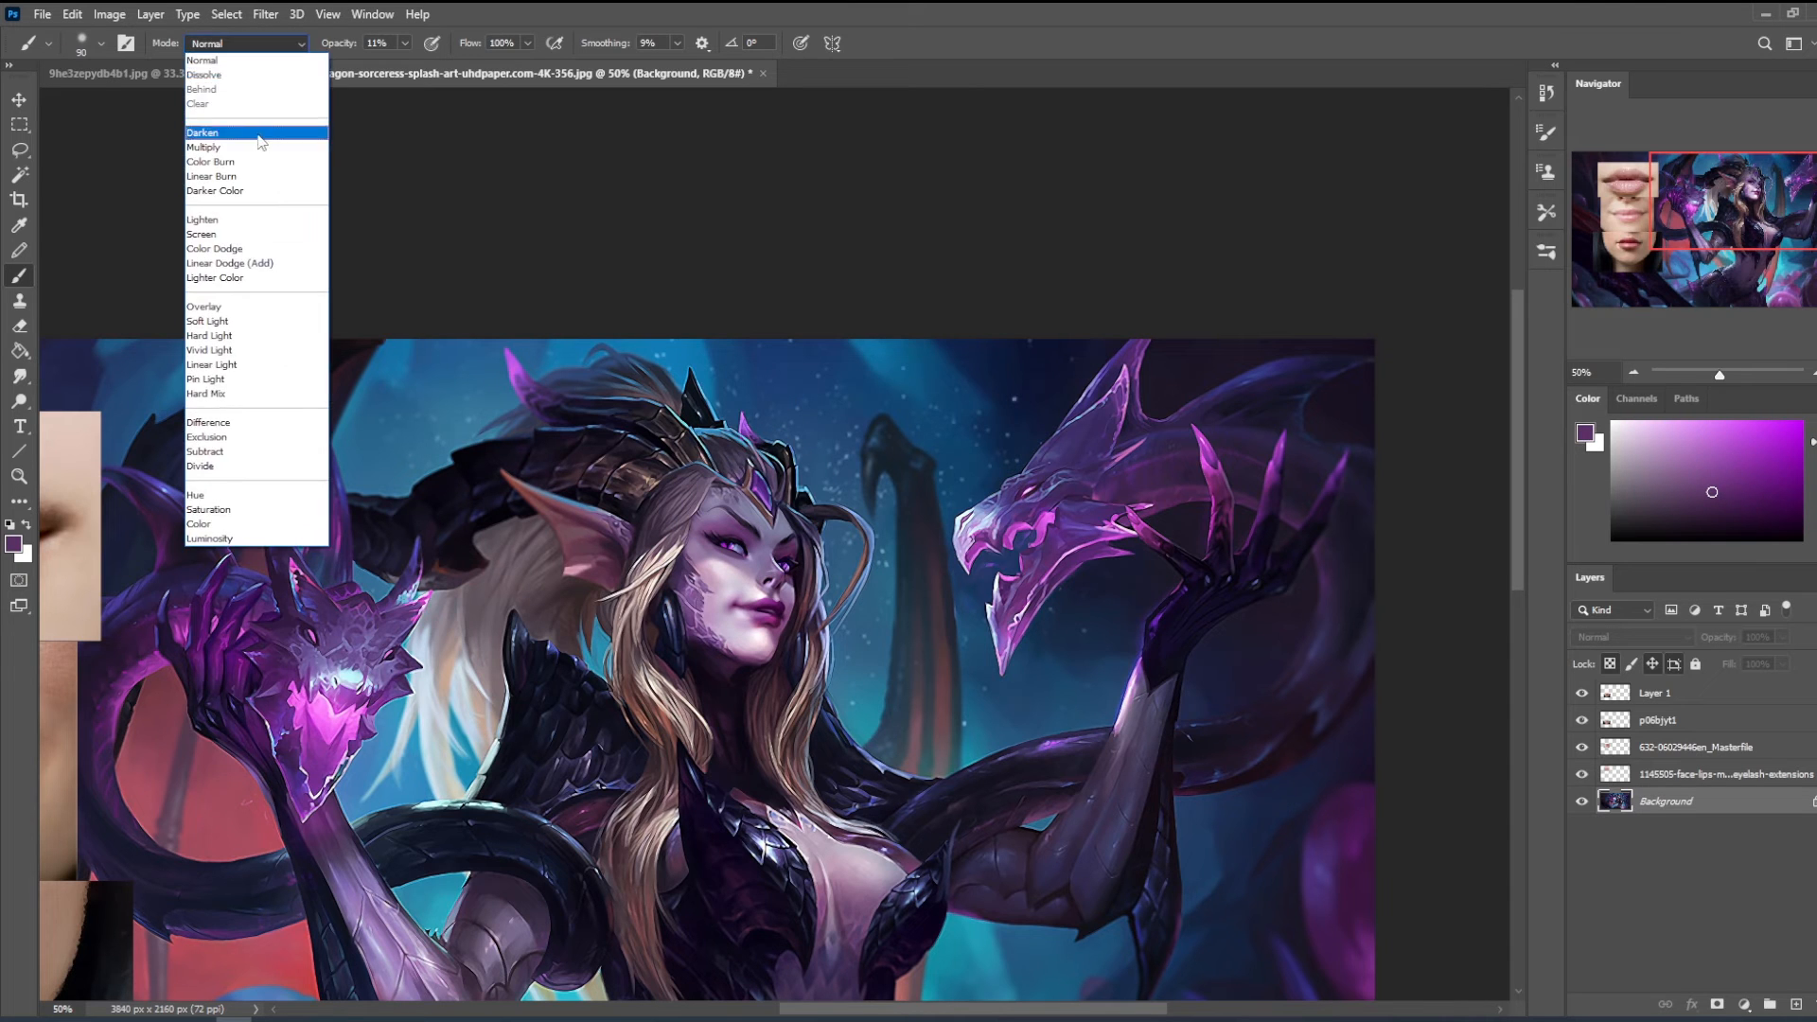
click(228, 133)
drag(778, 538, 766, 543)
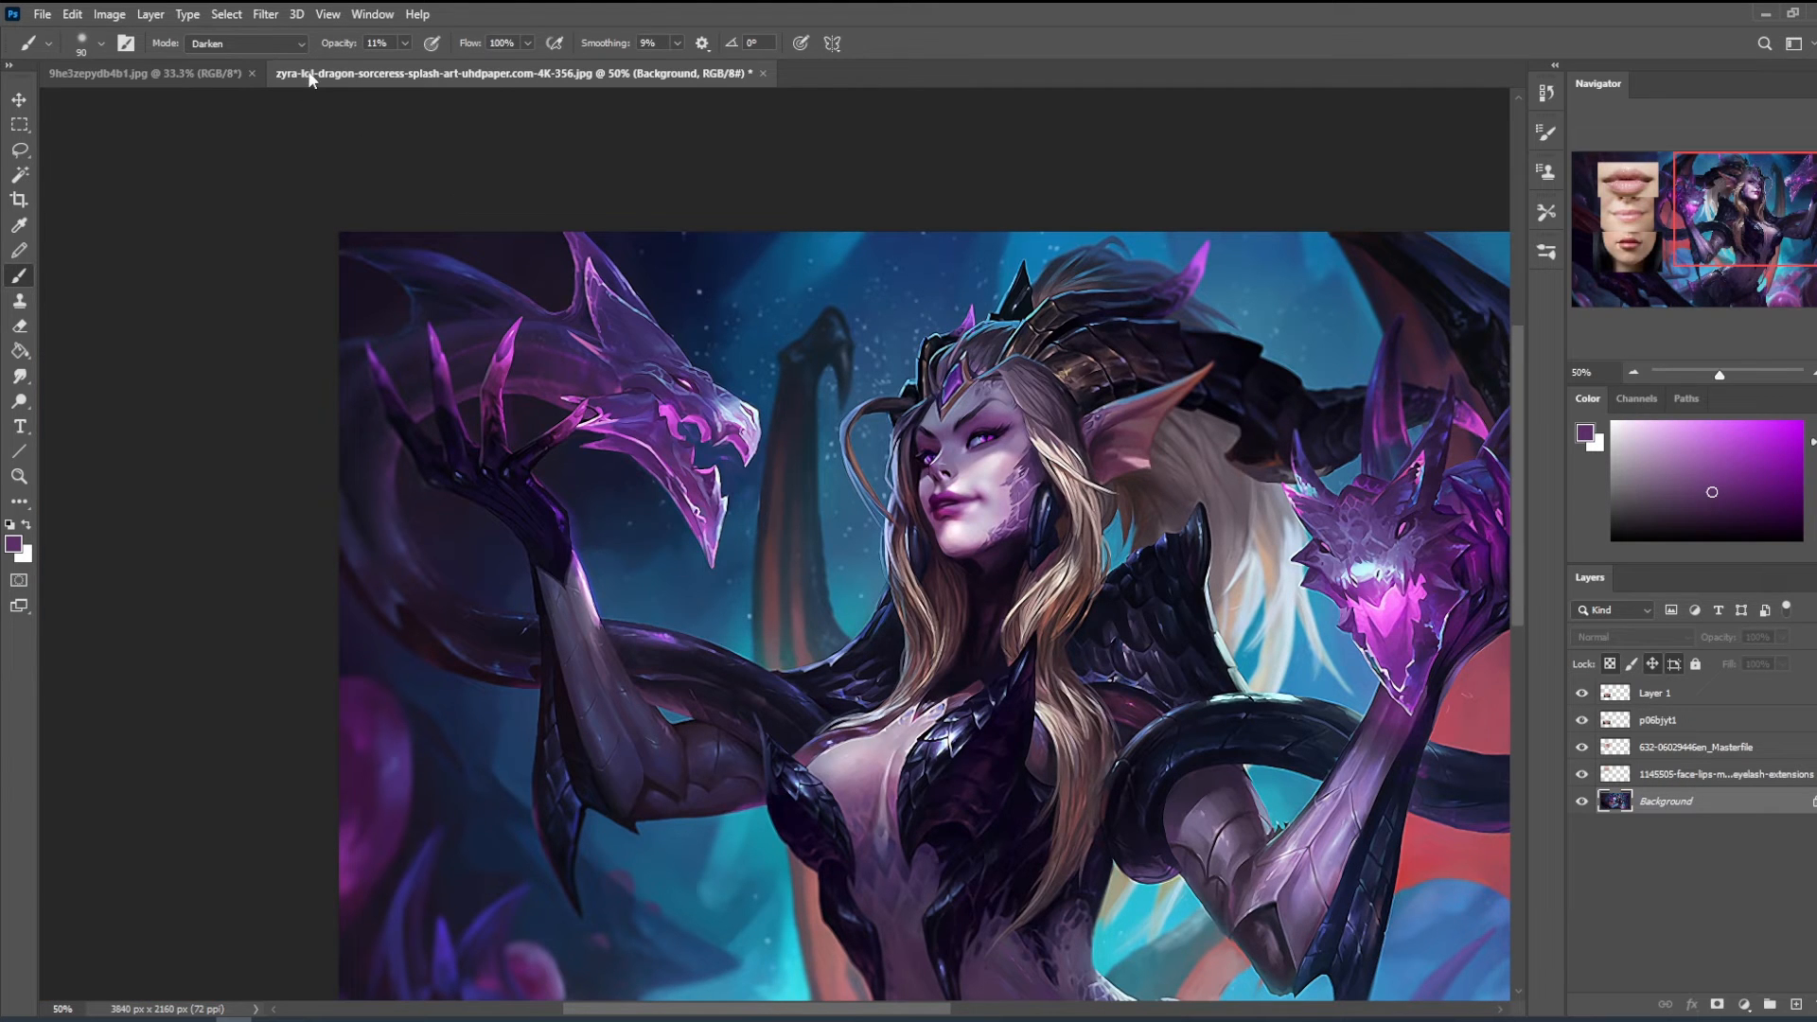
- Reopen Liquify and reshape the far cheek and jaw contour with the Forward Warp tool at 60 to 70 px
click(265, 14)
click(321, 195)
key(z)
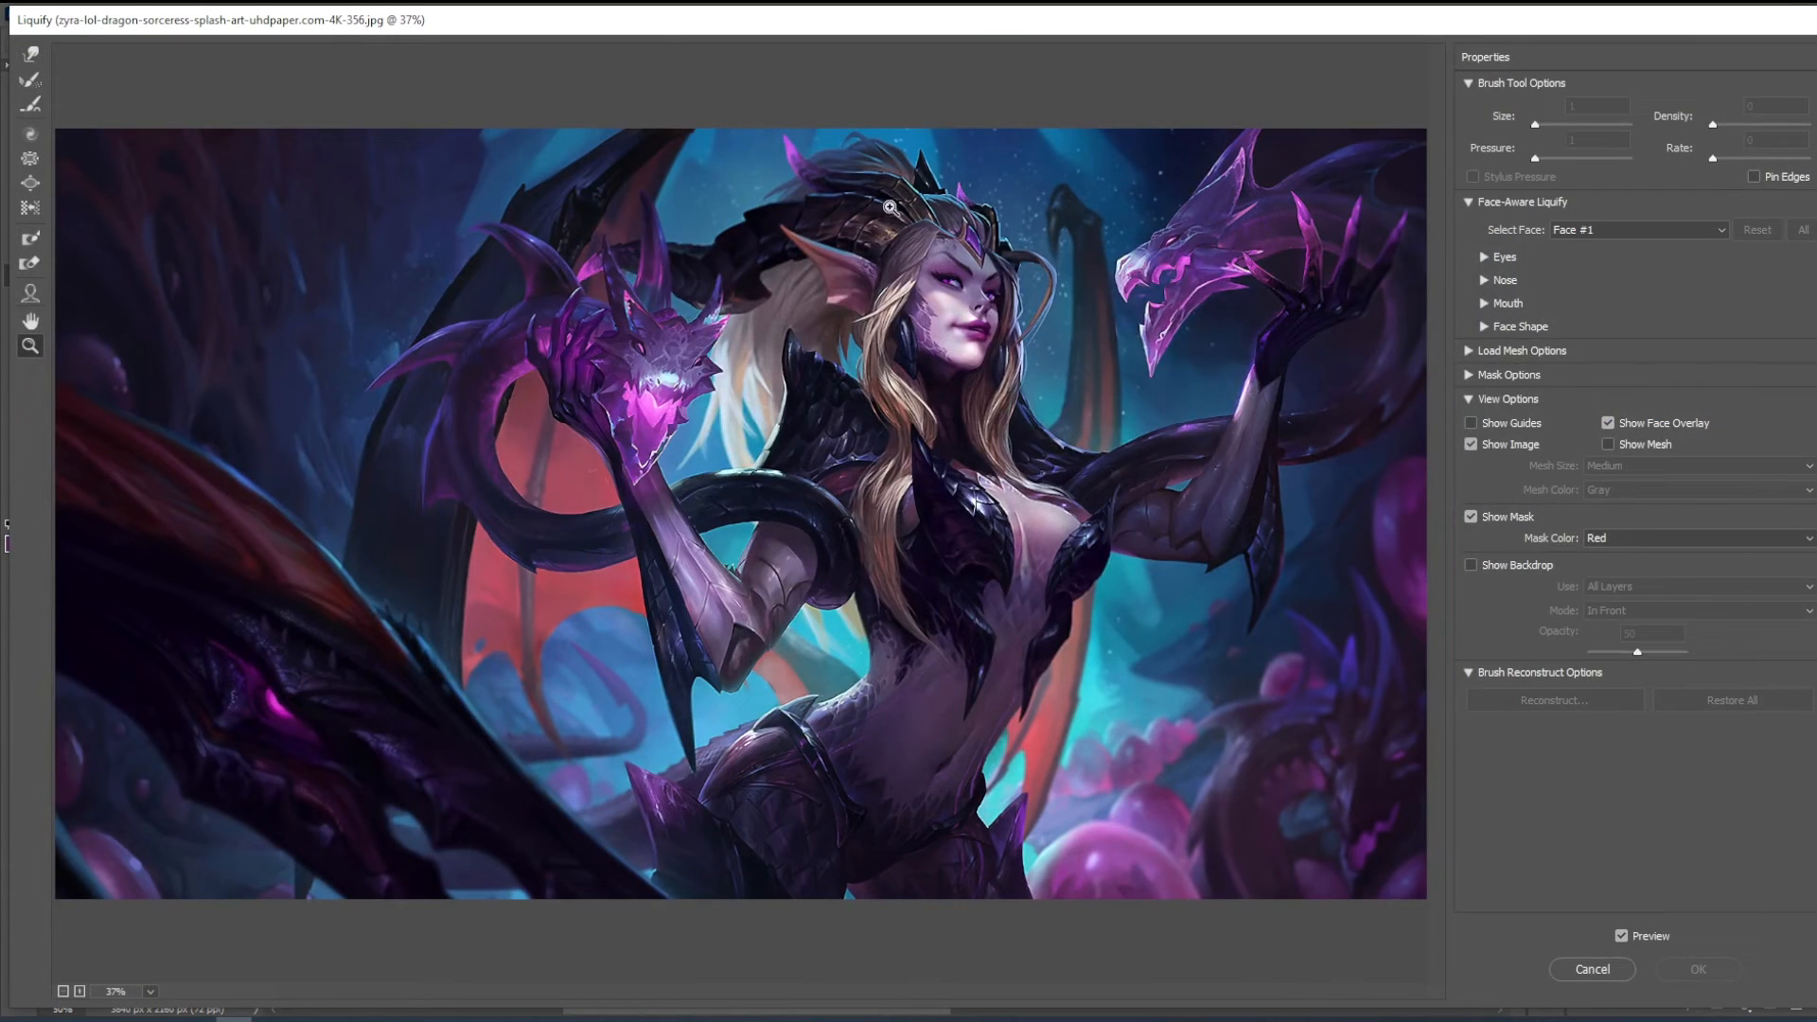
drag(892, 208, 1095, 417)
click(32, 55)
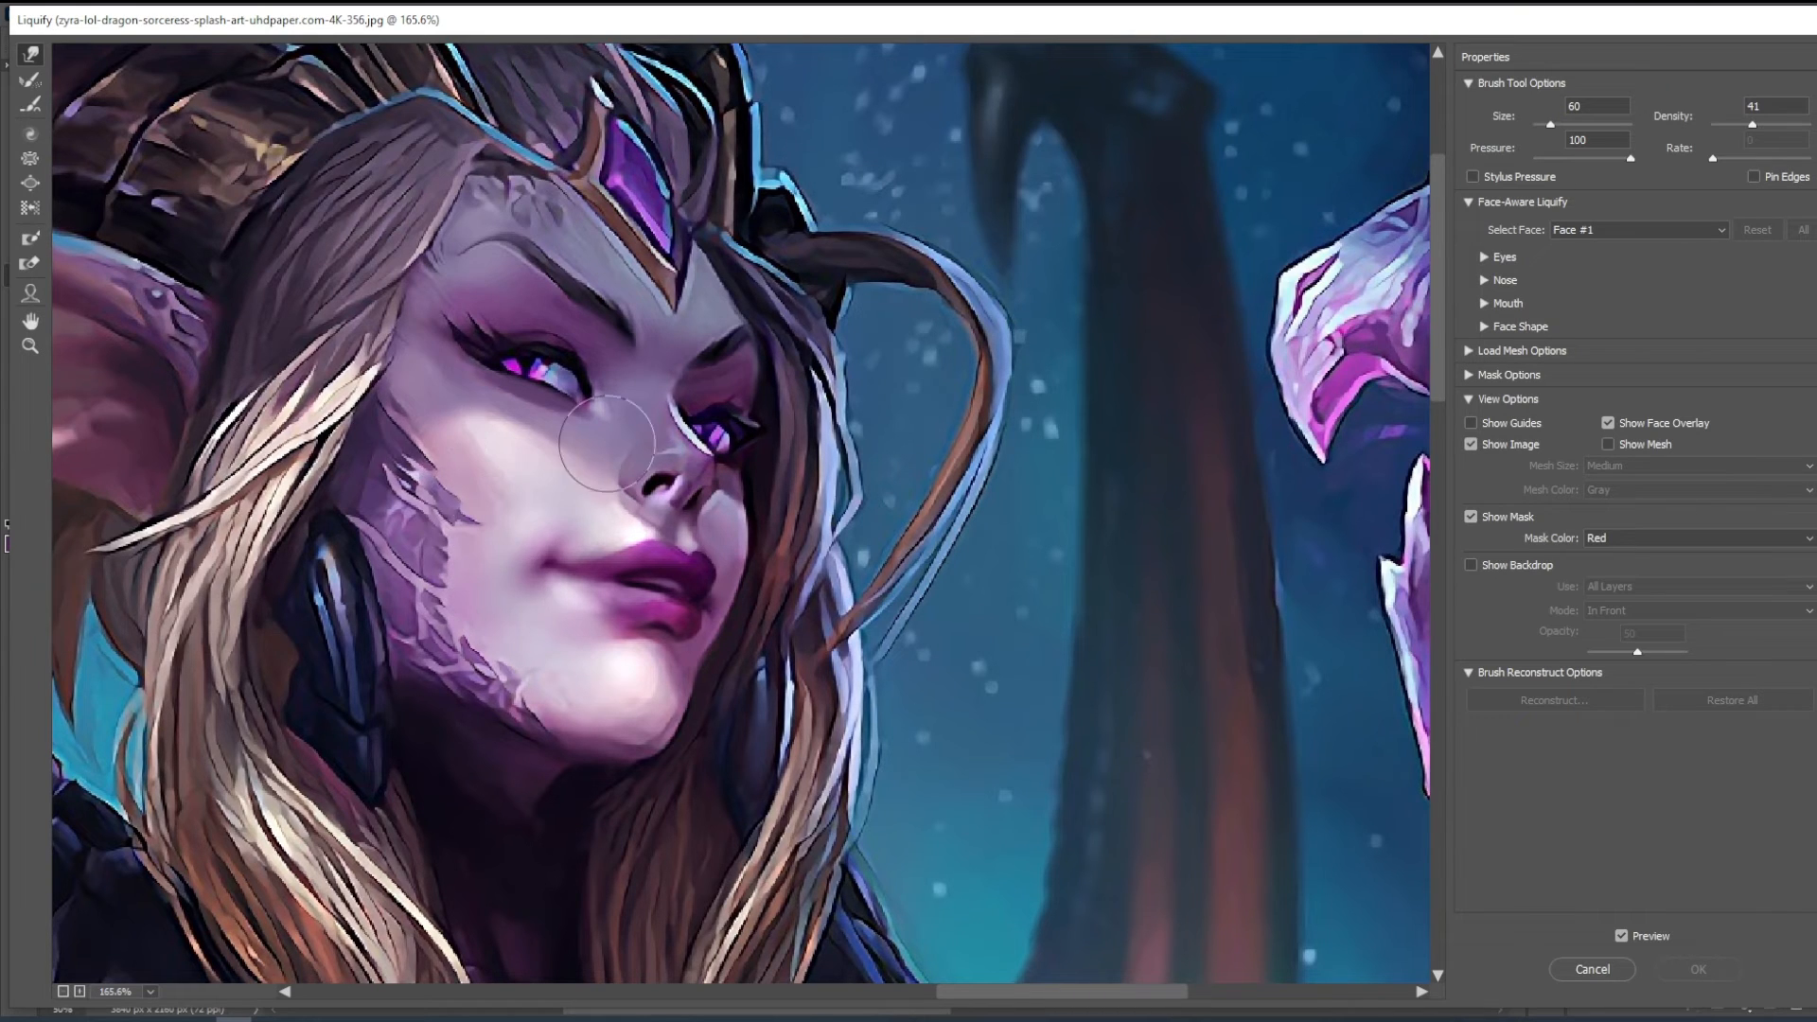
key([)
drag(739, 607, 739, 613)
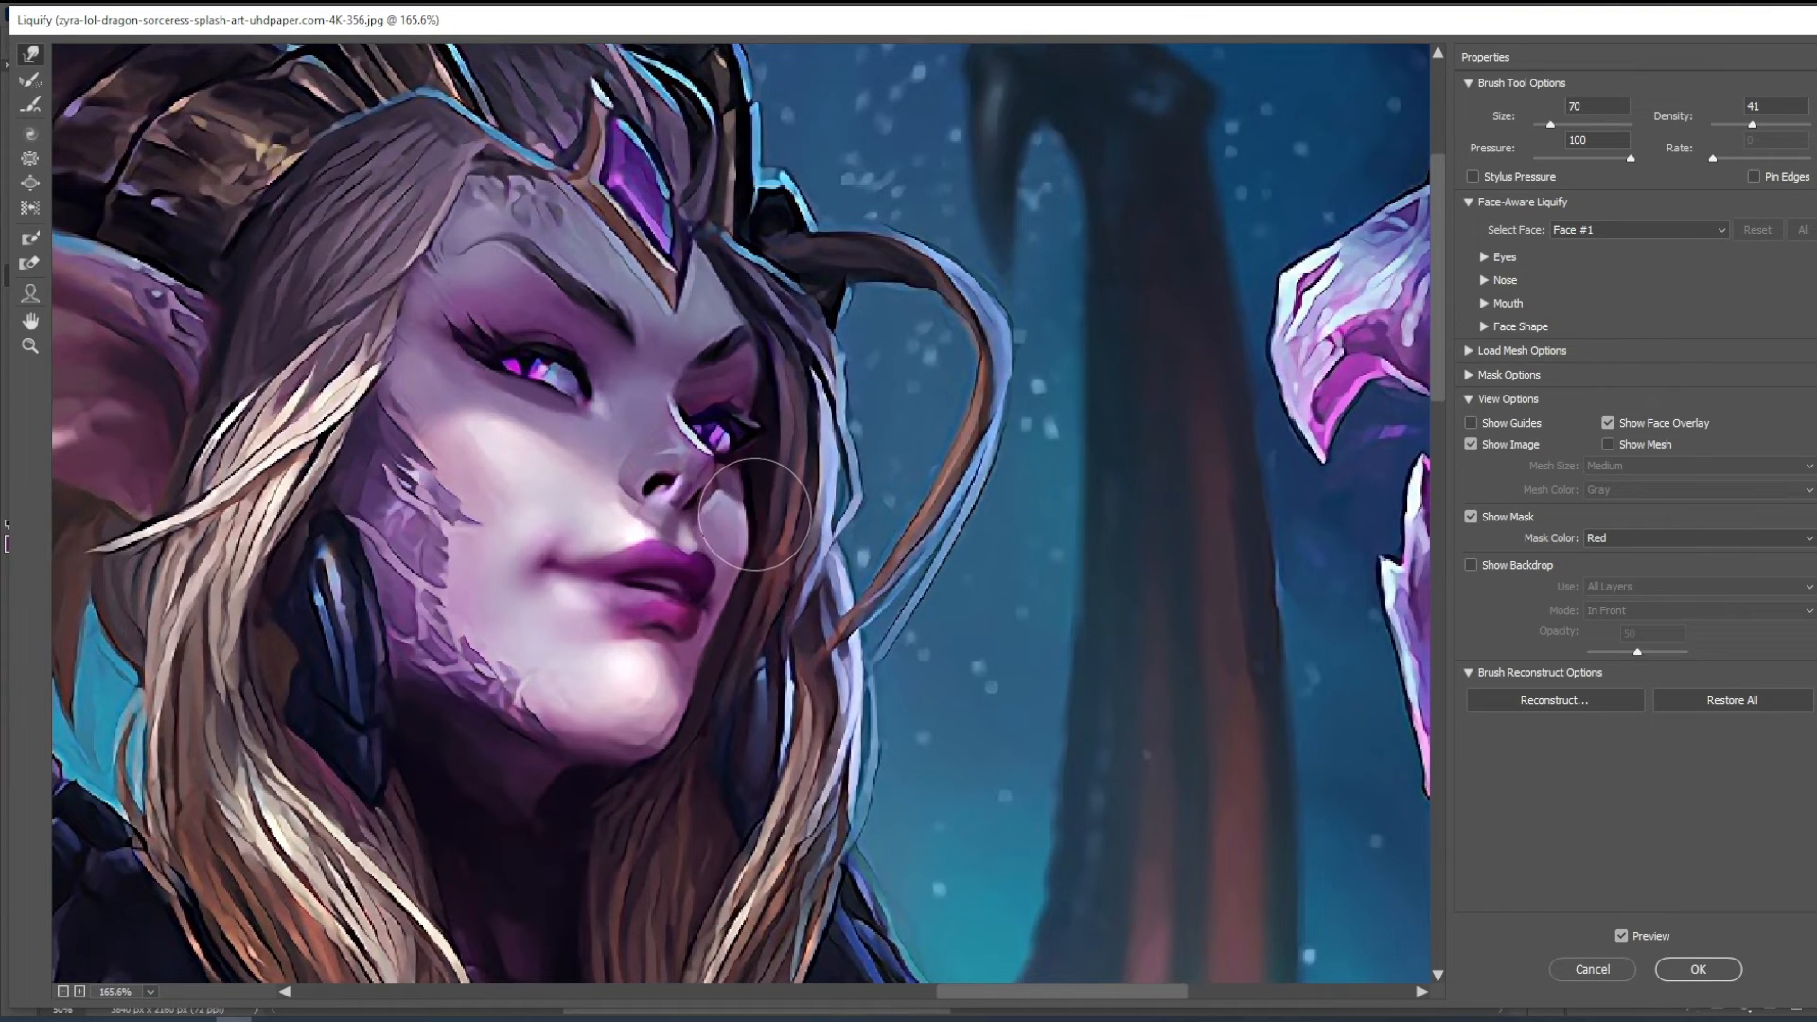
drag(748, 514, 754, 532)
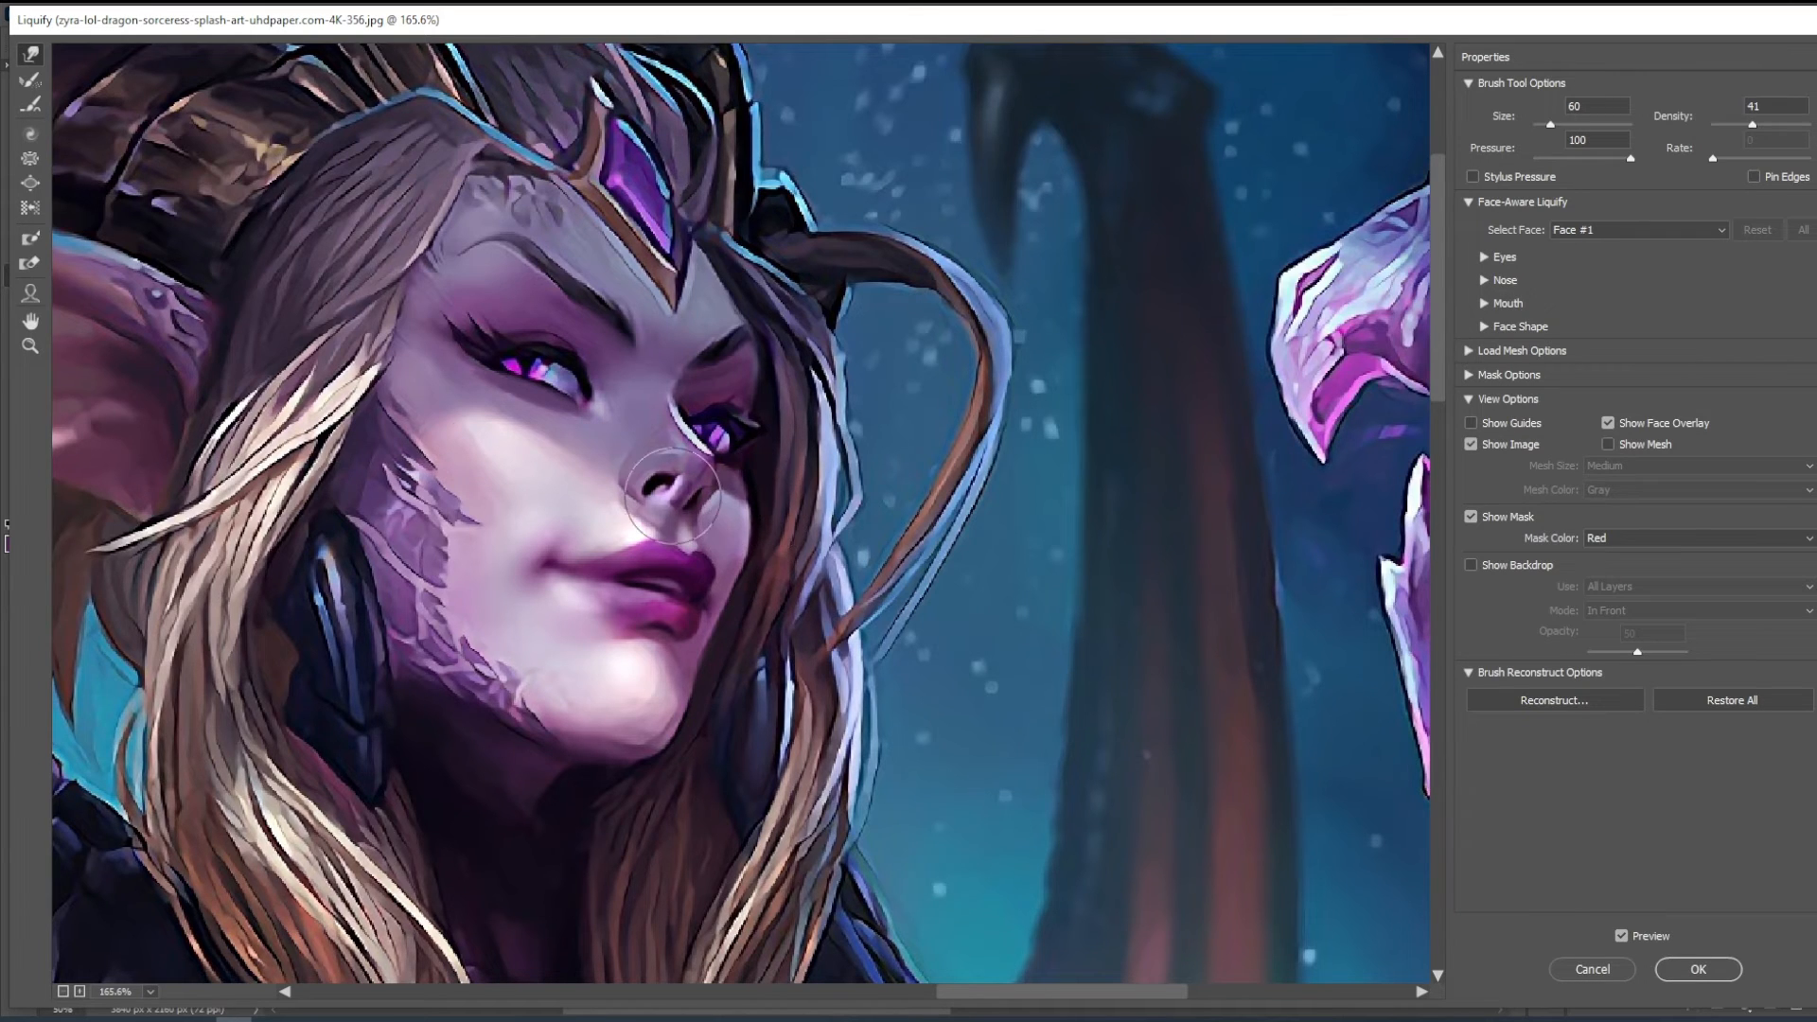
- Refine the nose and far cheek with the warp brush at about 50 px and apply the Liquify changes
key(bracketleft)
key(bracketleft)
key(bracketleft)
key(bracketright)
key(bracketright)
key(bracketright)
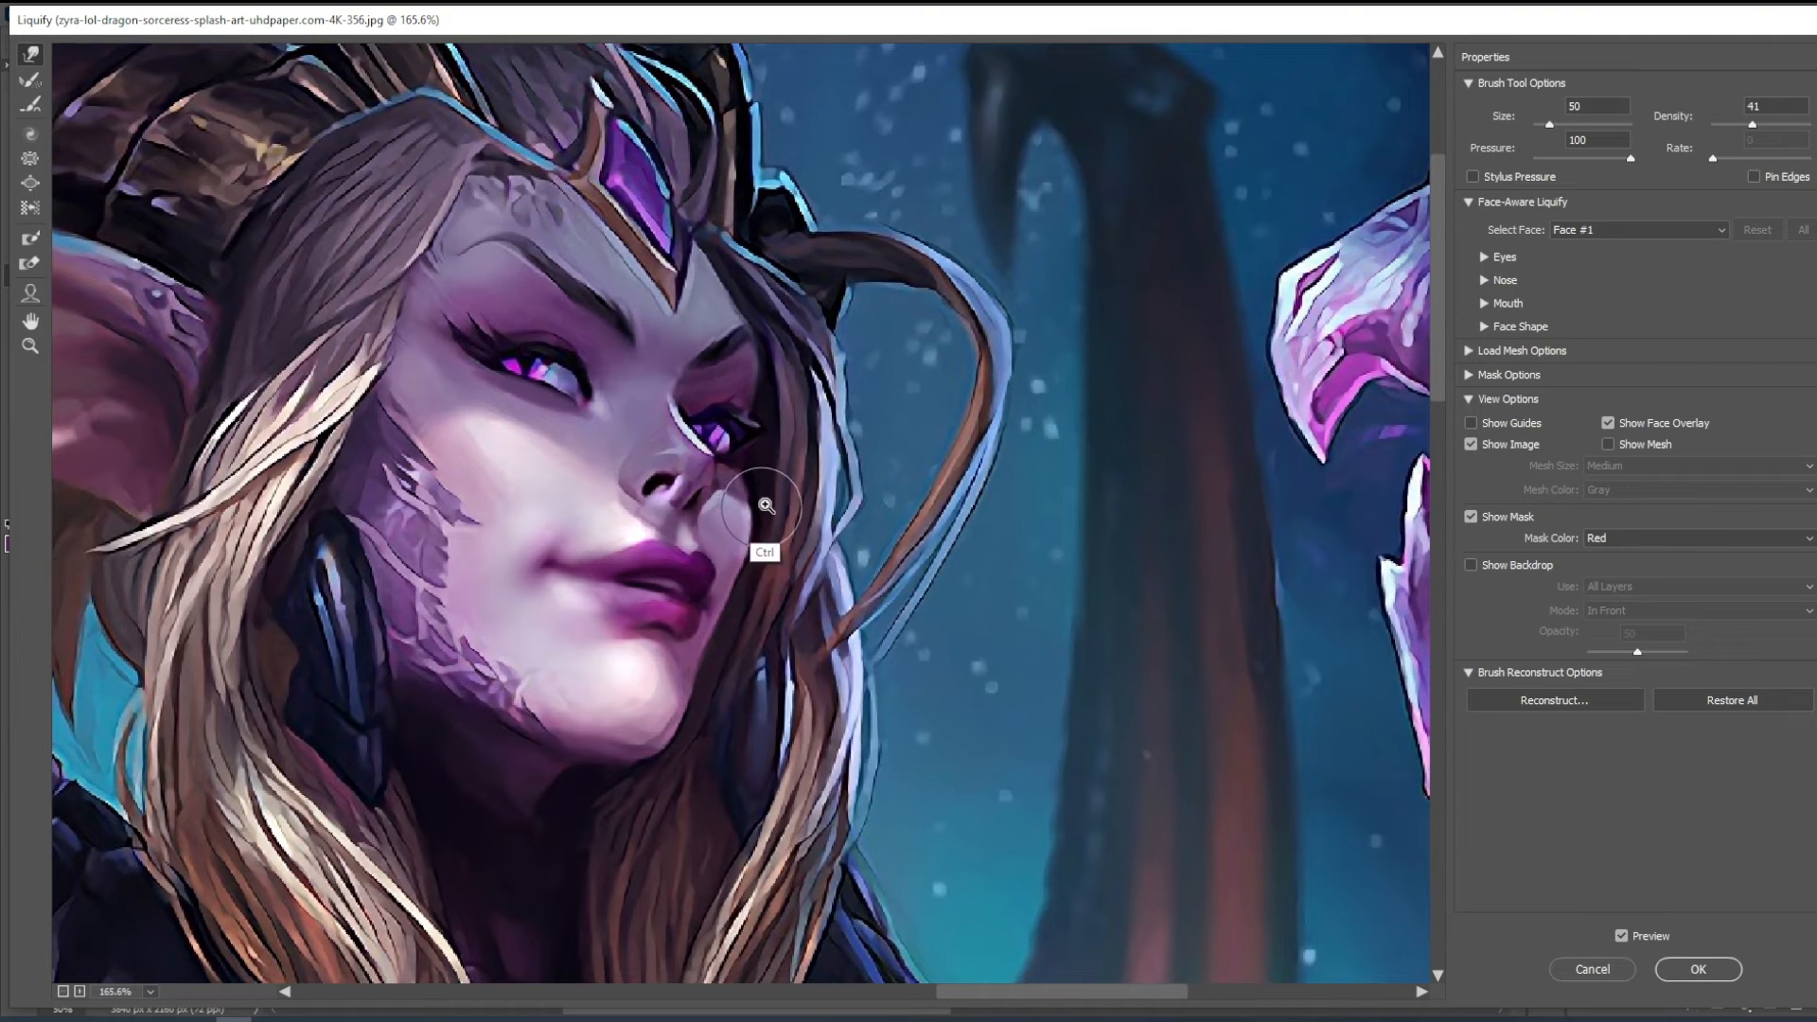
scroll(757, 510, down, 2)
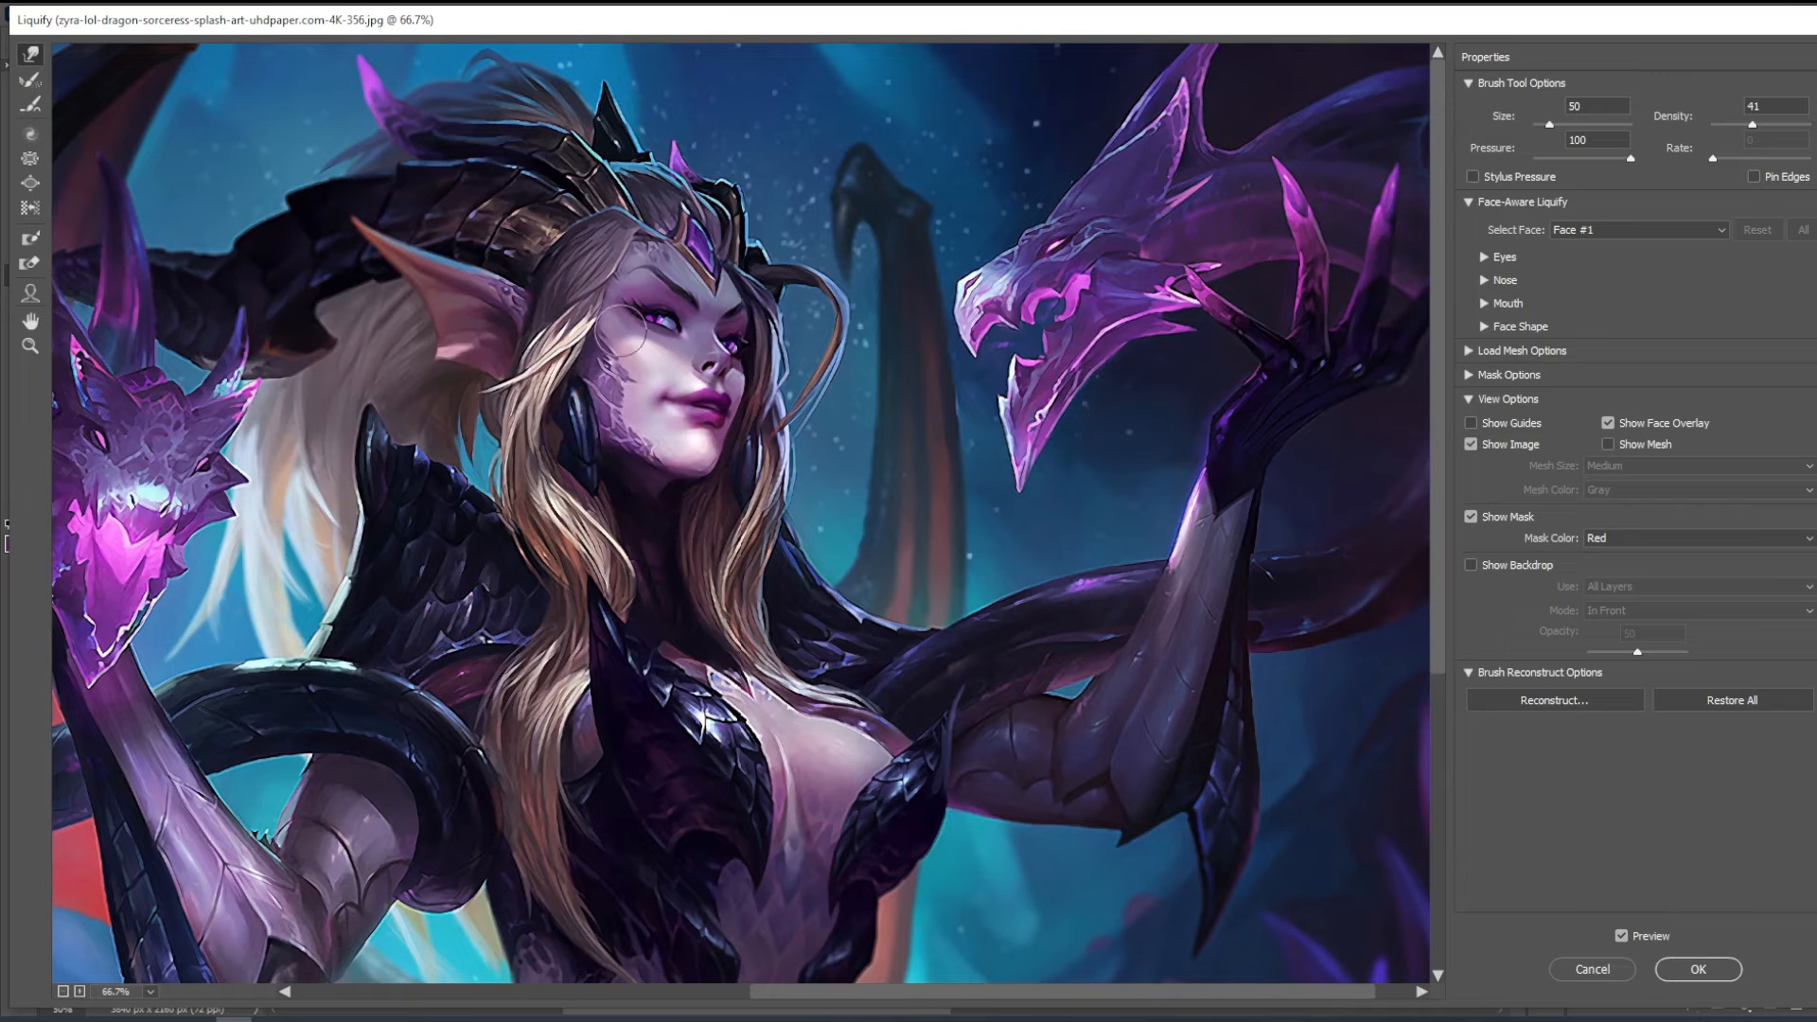
key(Return)
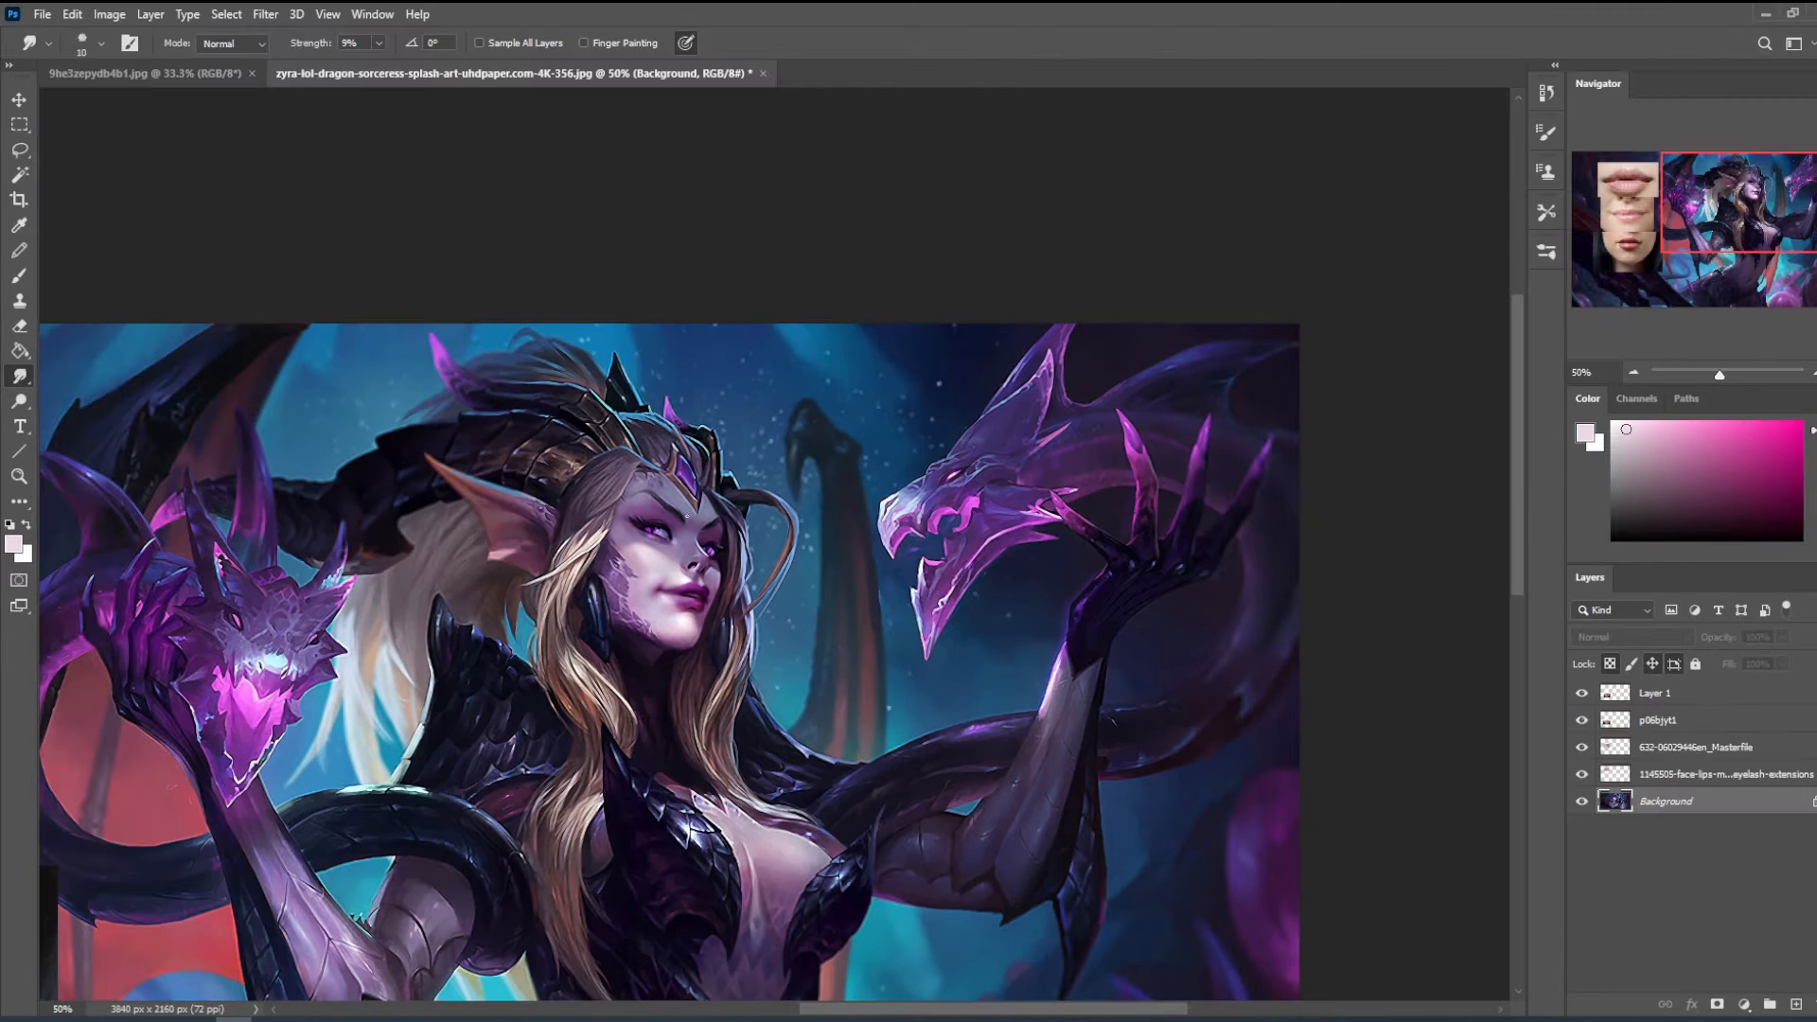
- Sample lavender skin tones from the face, pick a pale pink and softly retouch the centre of the face with a low-opacity brush
key(b)
alt+click(673, 549)
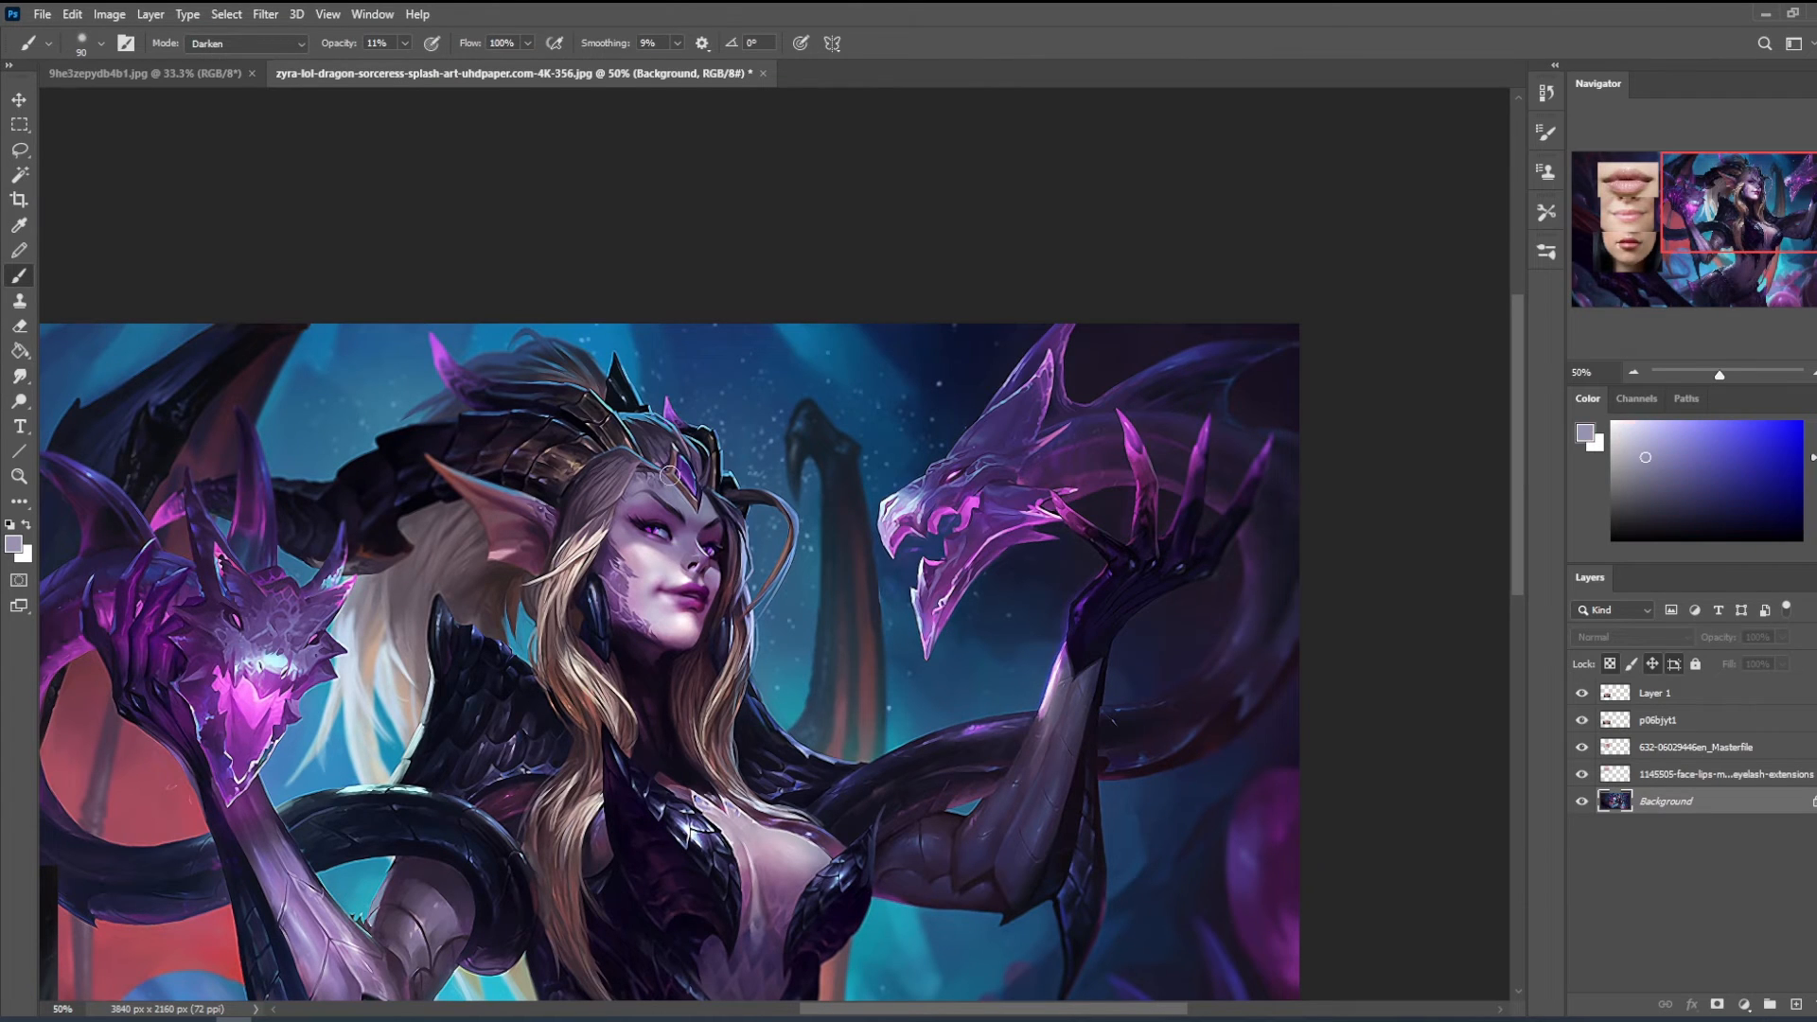
alt+click(676, 538)
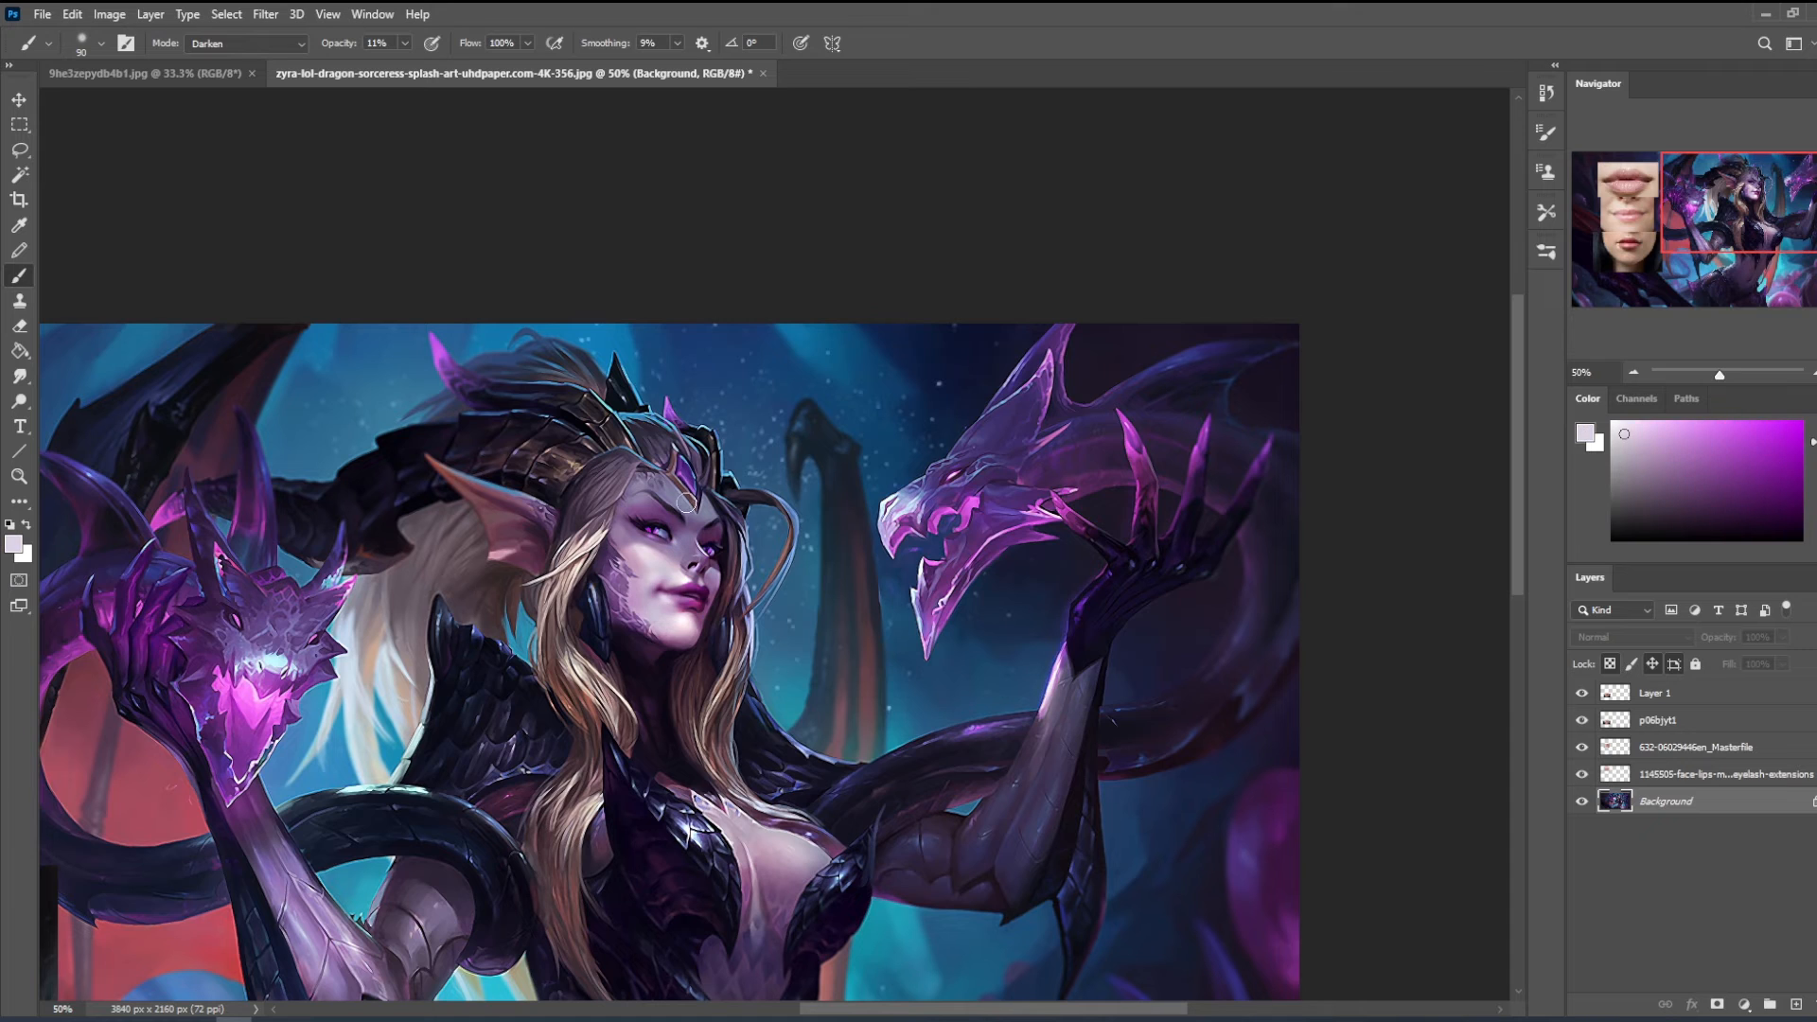
alt+click(690, 499)
alt+click(610, 331)
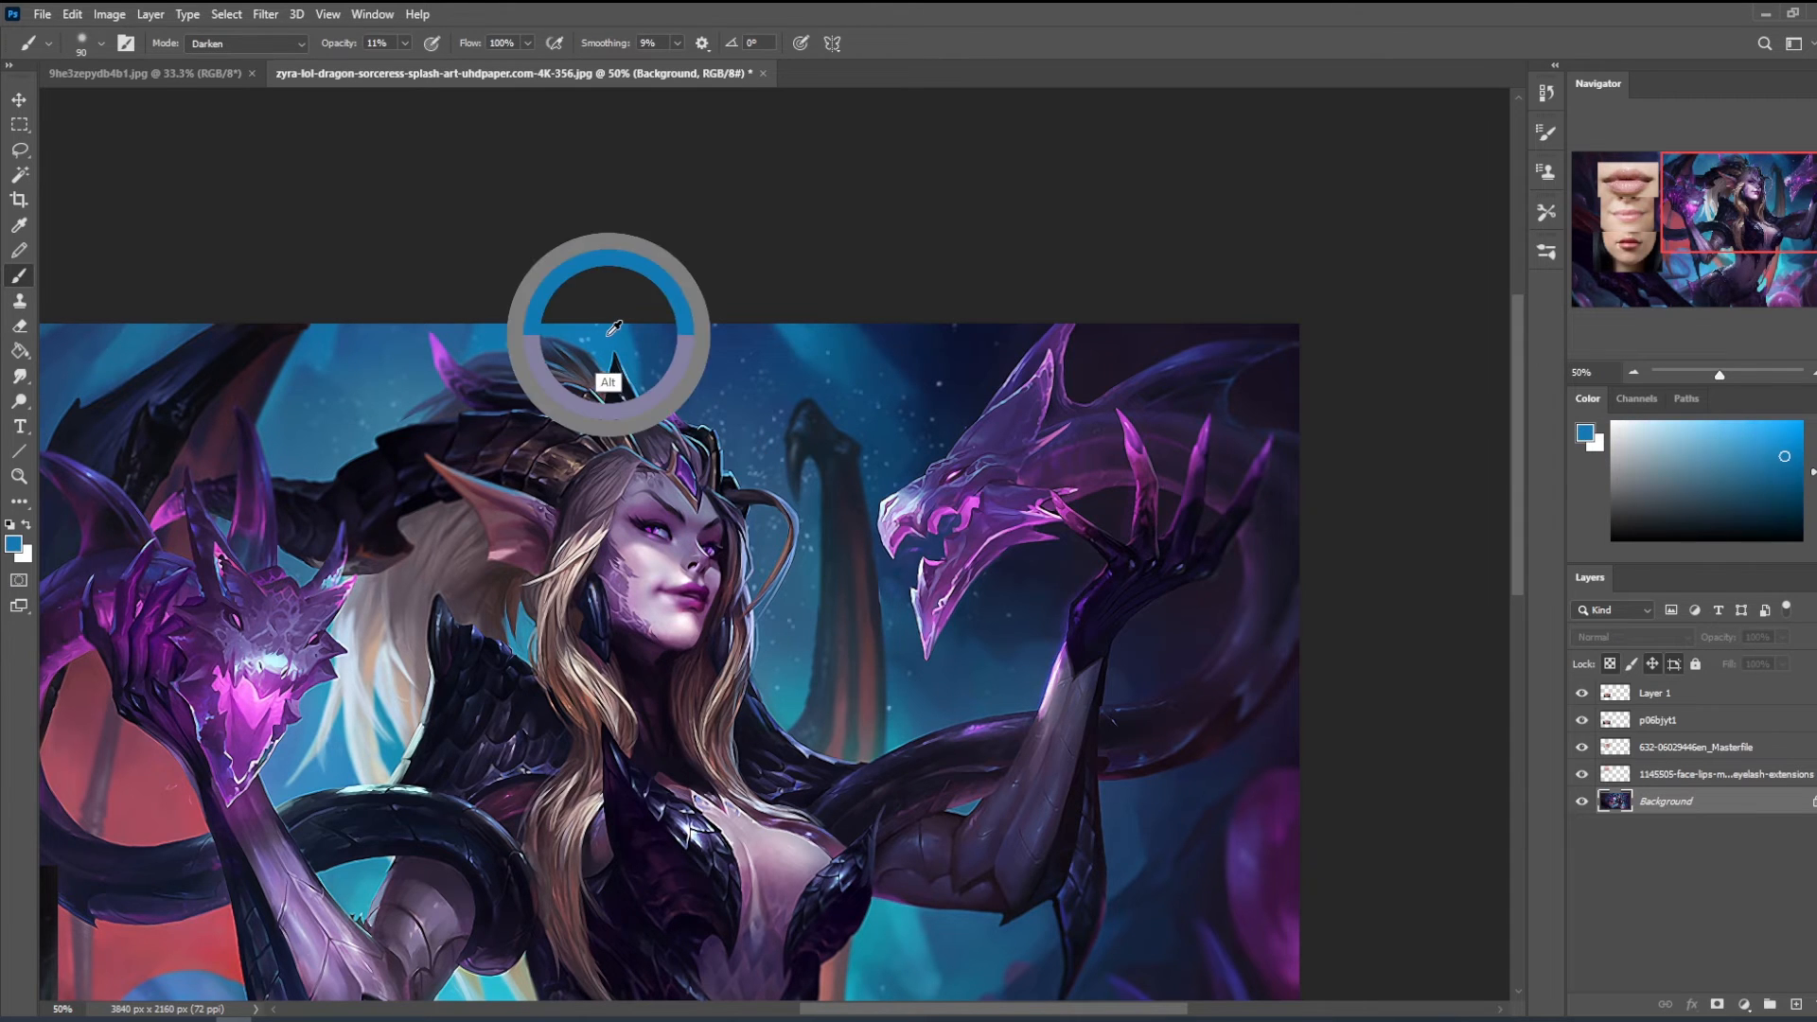
alt+click(690, 495)
click(1629, 430)
key(bracketright)
key(bracketright)
key(bracketright)
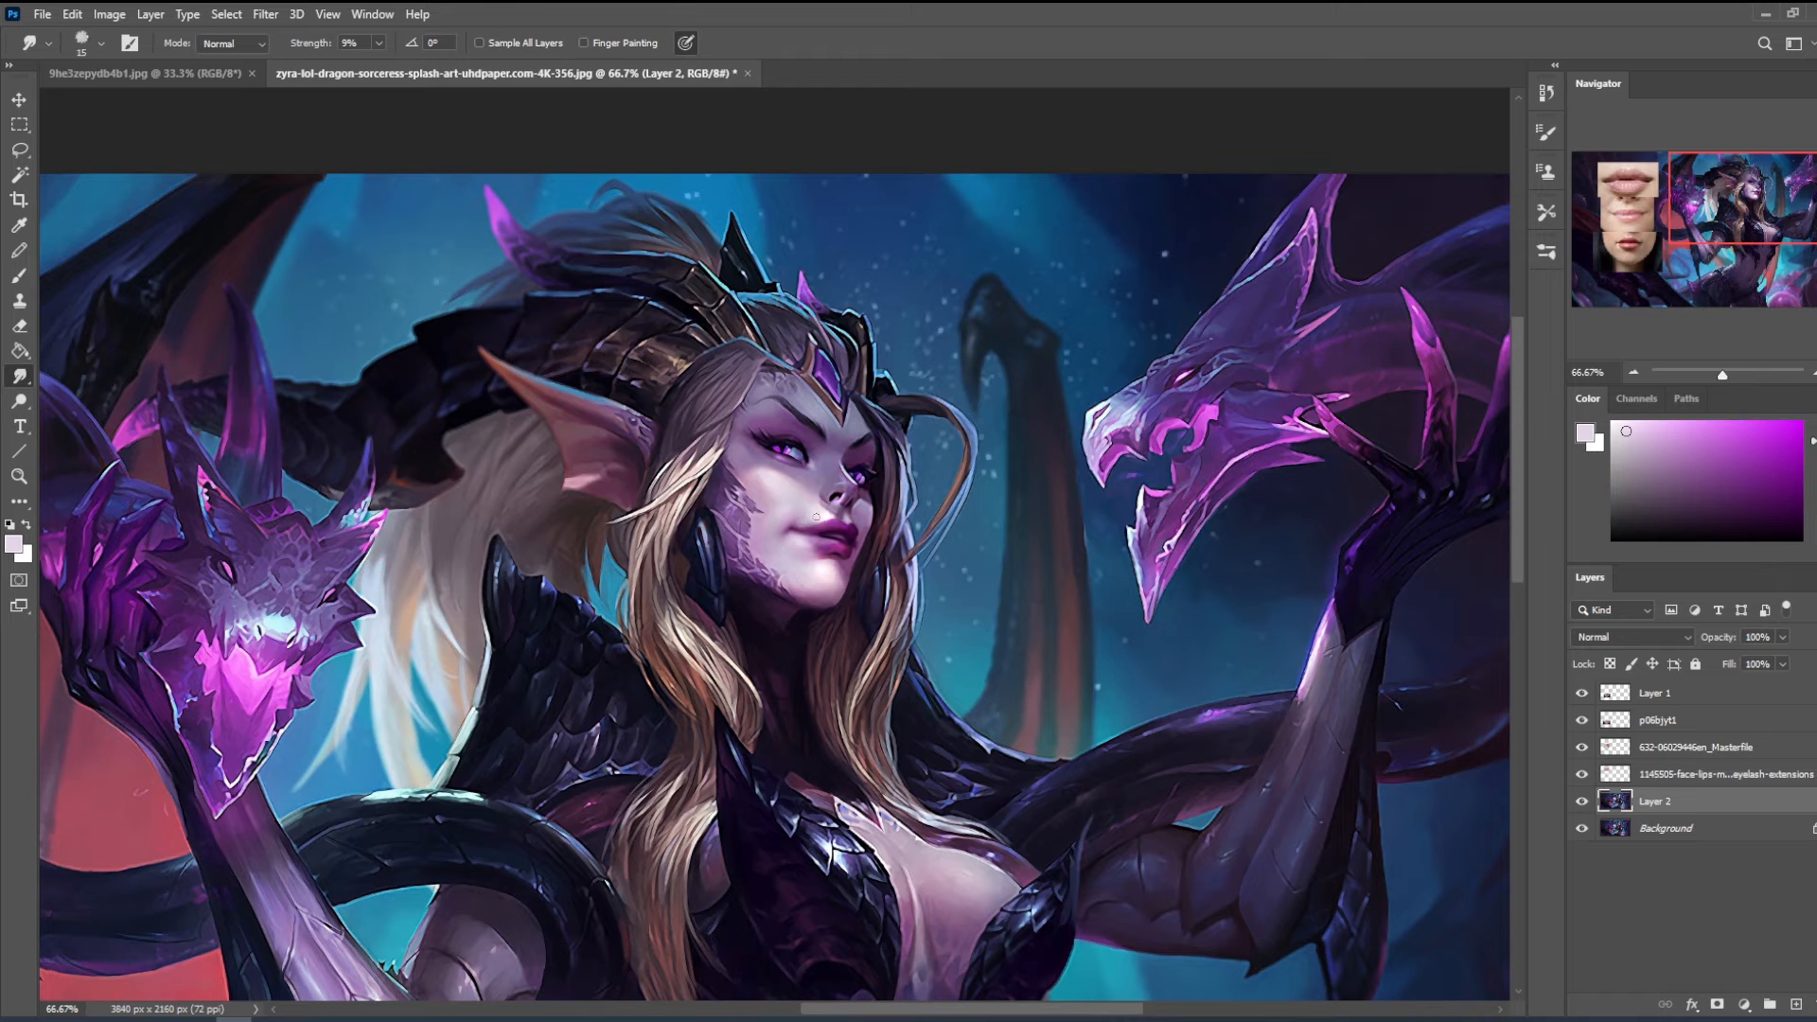
- Sample a dark magenta beside the lips and set up a soft 150 px shading brush with 24% opacity in Darken mode
key(b)
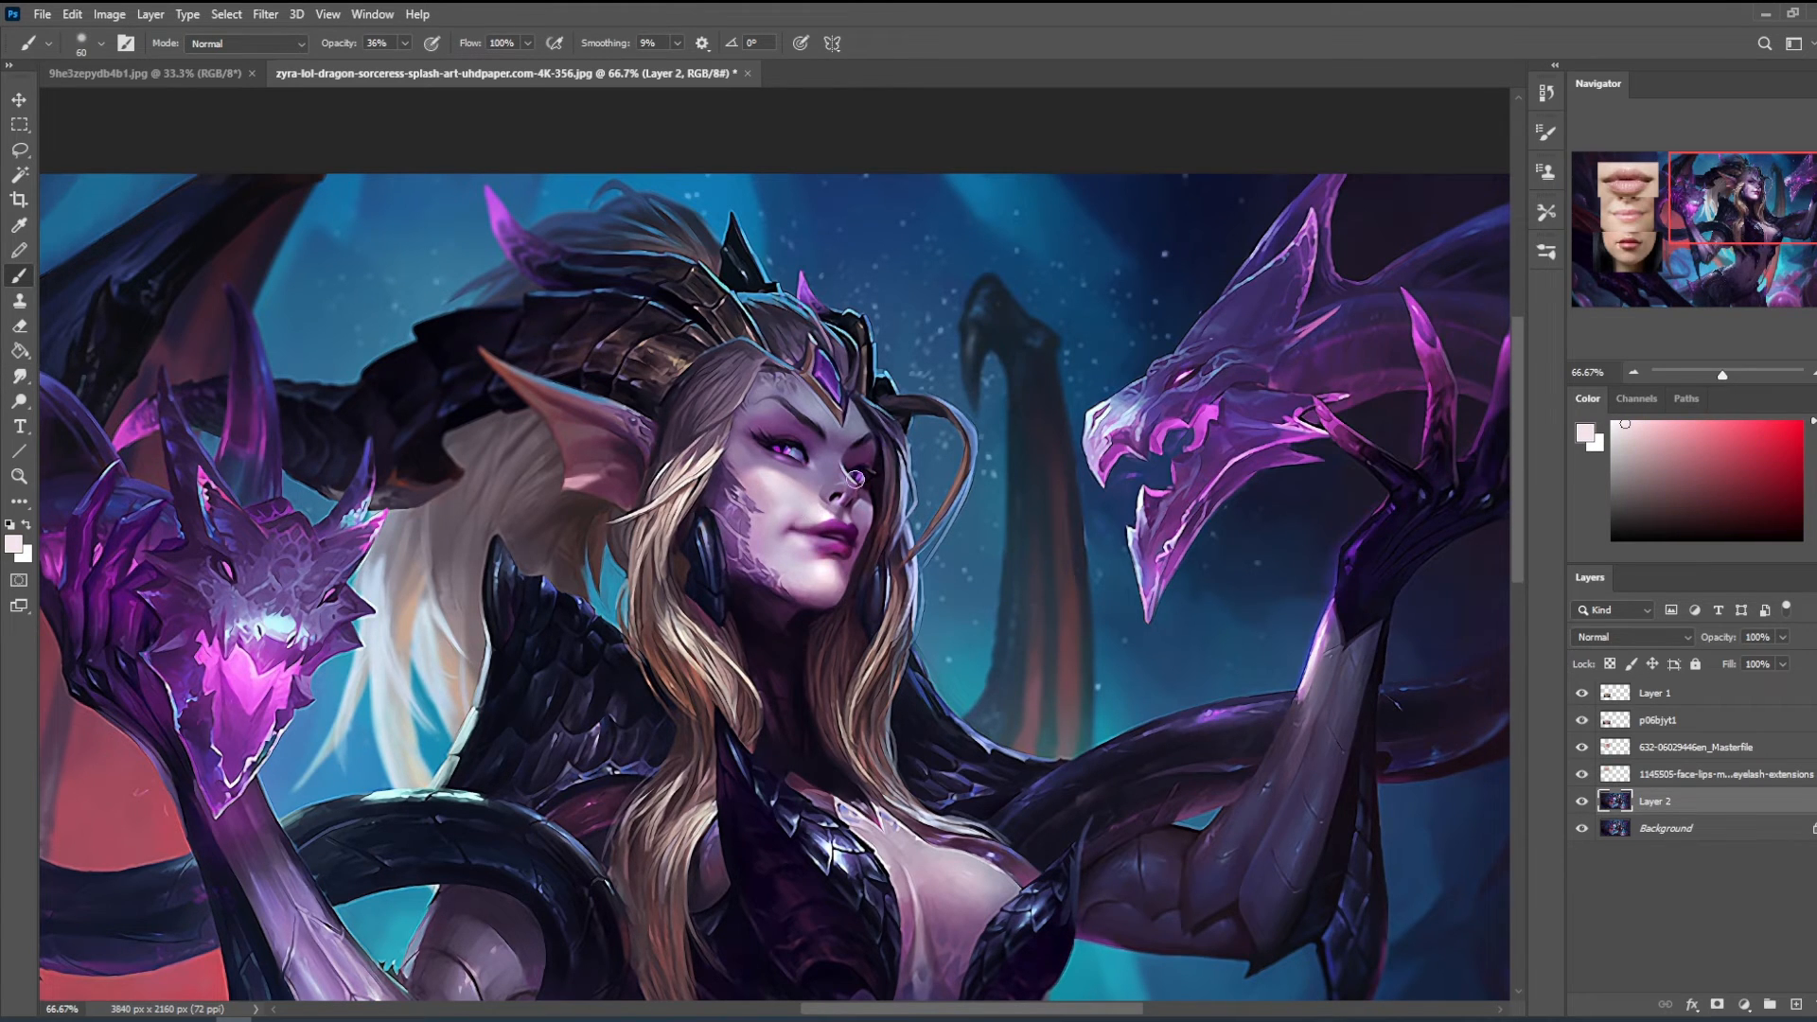
alt+click(790, 526)
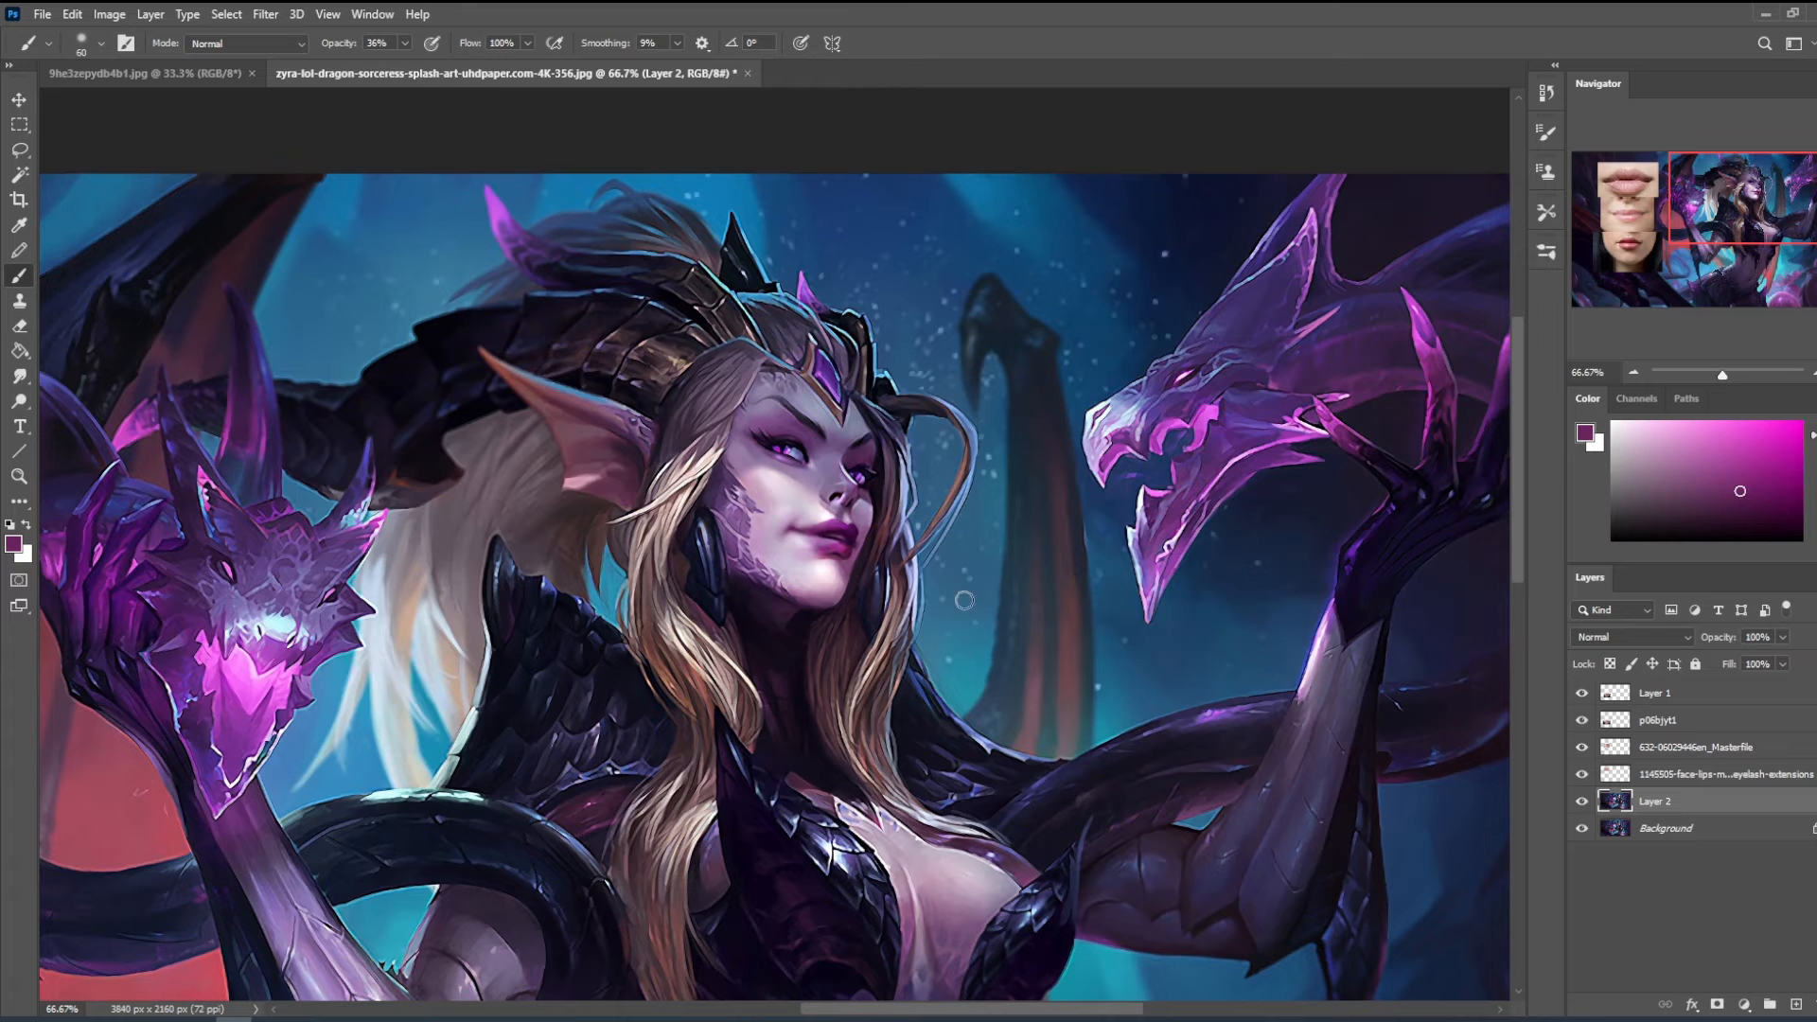
scroll(849, 515, down, 1)
key(bracketright)
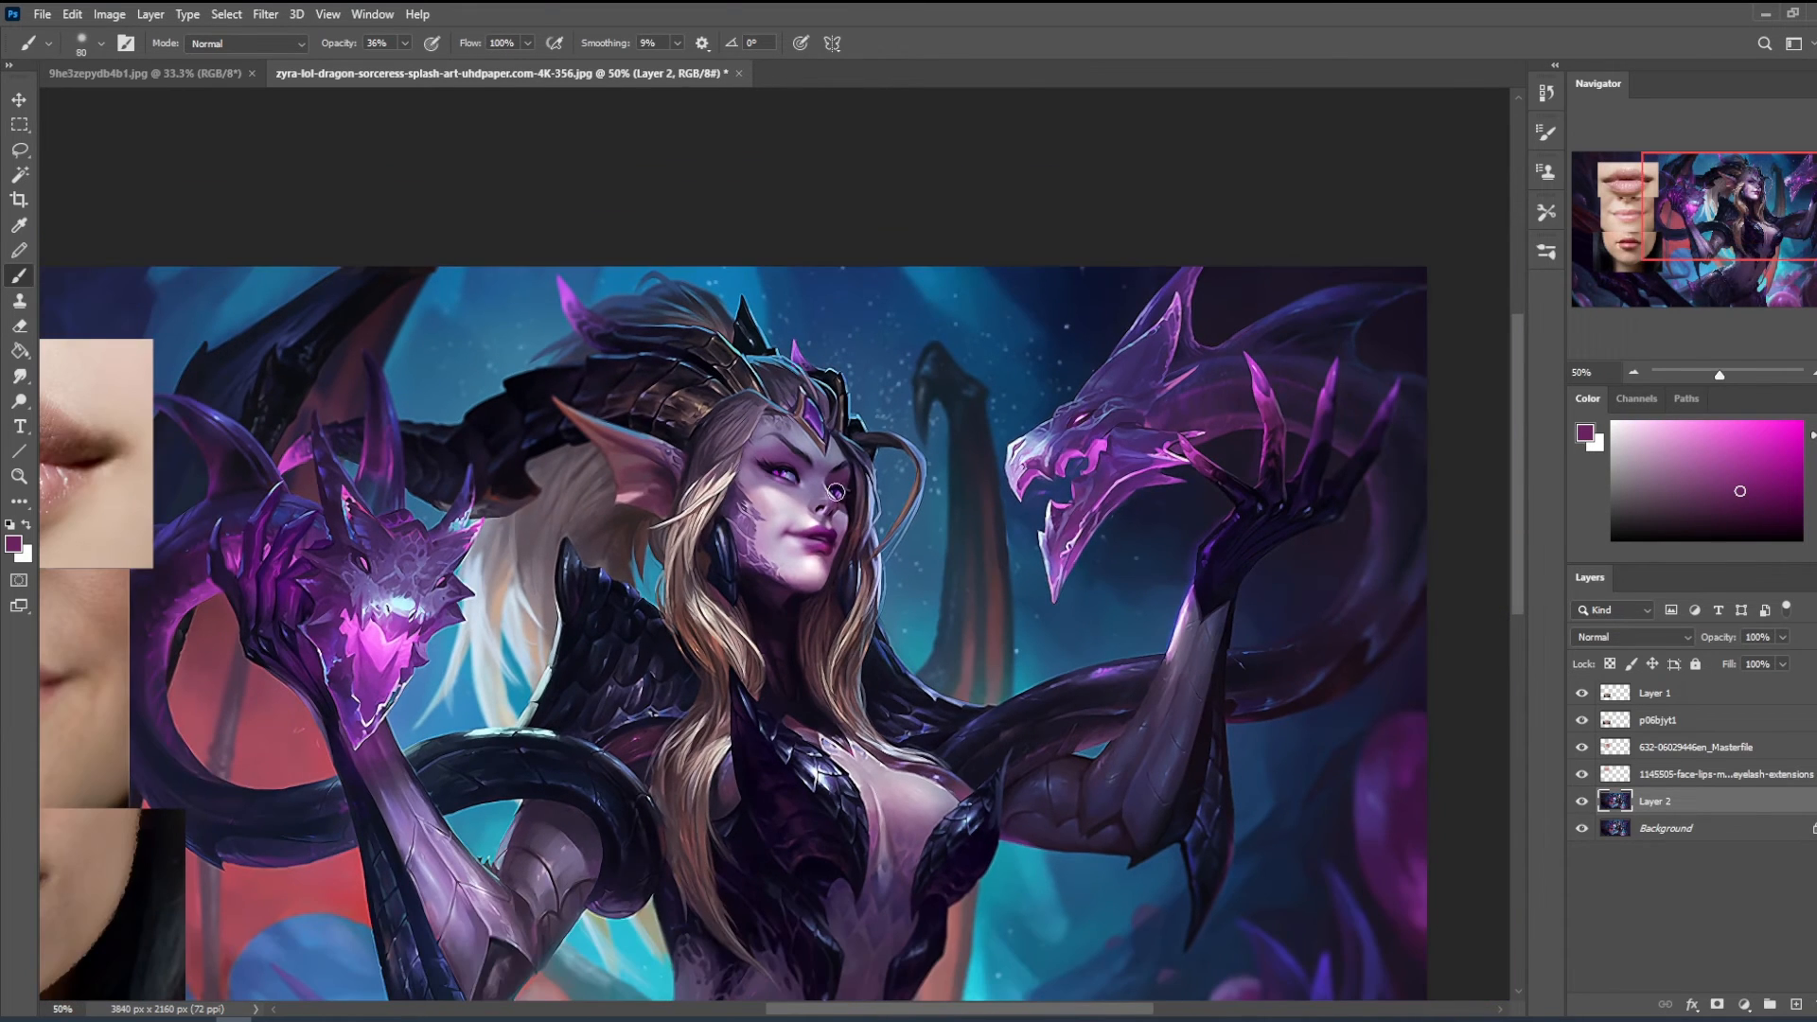
key(bracketright)
drag(398, 63, 386, 63)
click(274, 48)
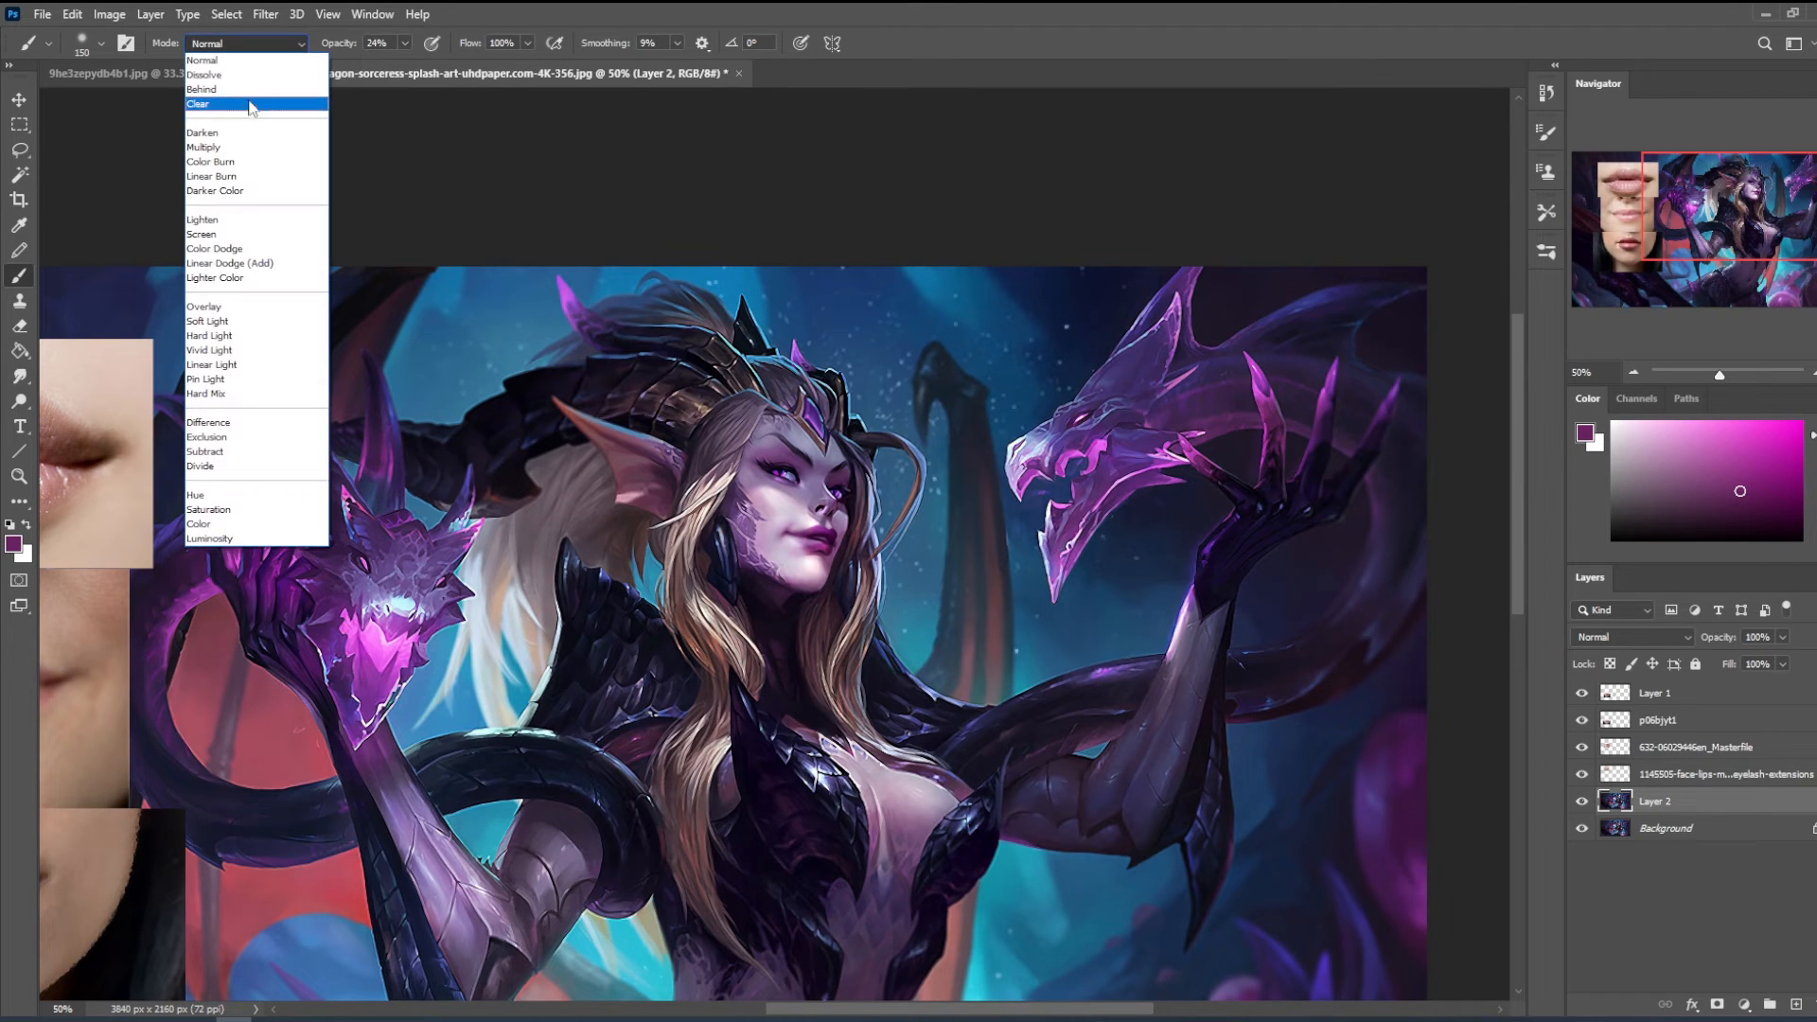
click(237, 133)
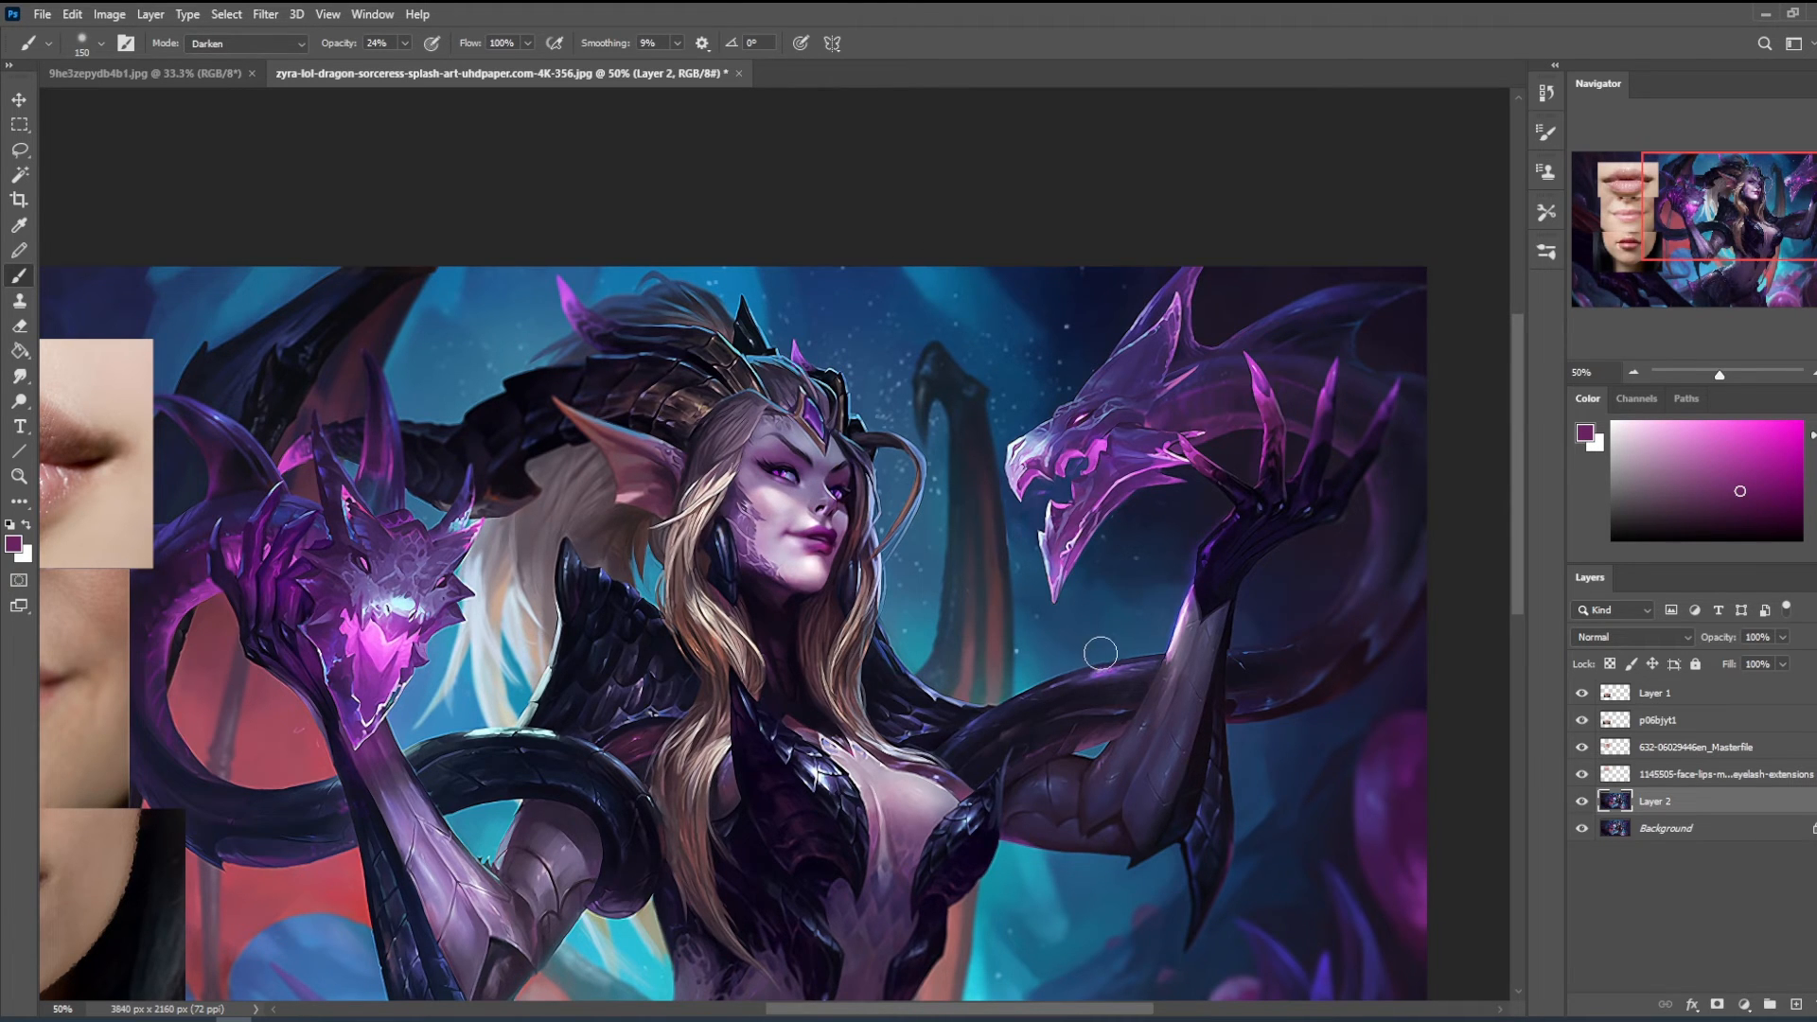
- Compare the face with the retouched Layer 2 hidden and shown, both close up and at 50% zoom
key(ctrl+minus)
key(z)
drag(842, 289, 1047, 579)
drag(1056, 589, 1125, 768)
click(1581, 802)
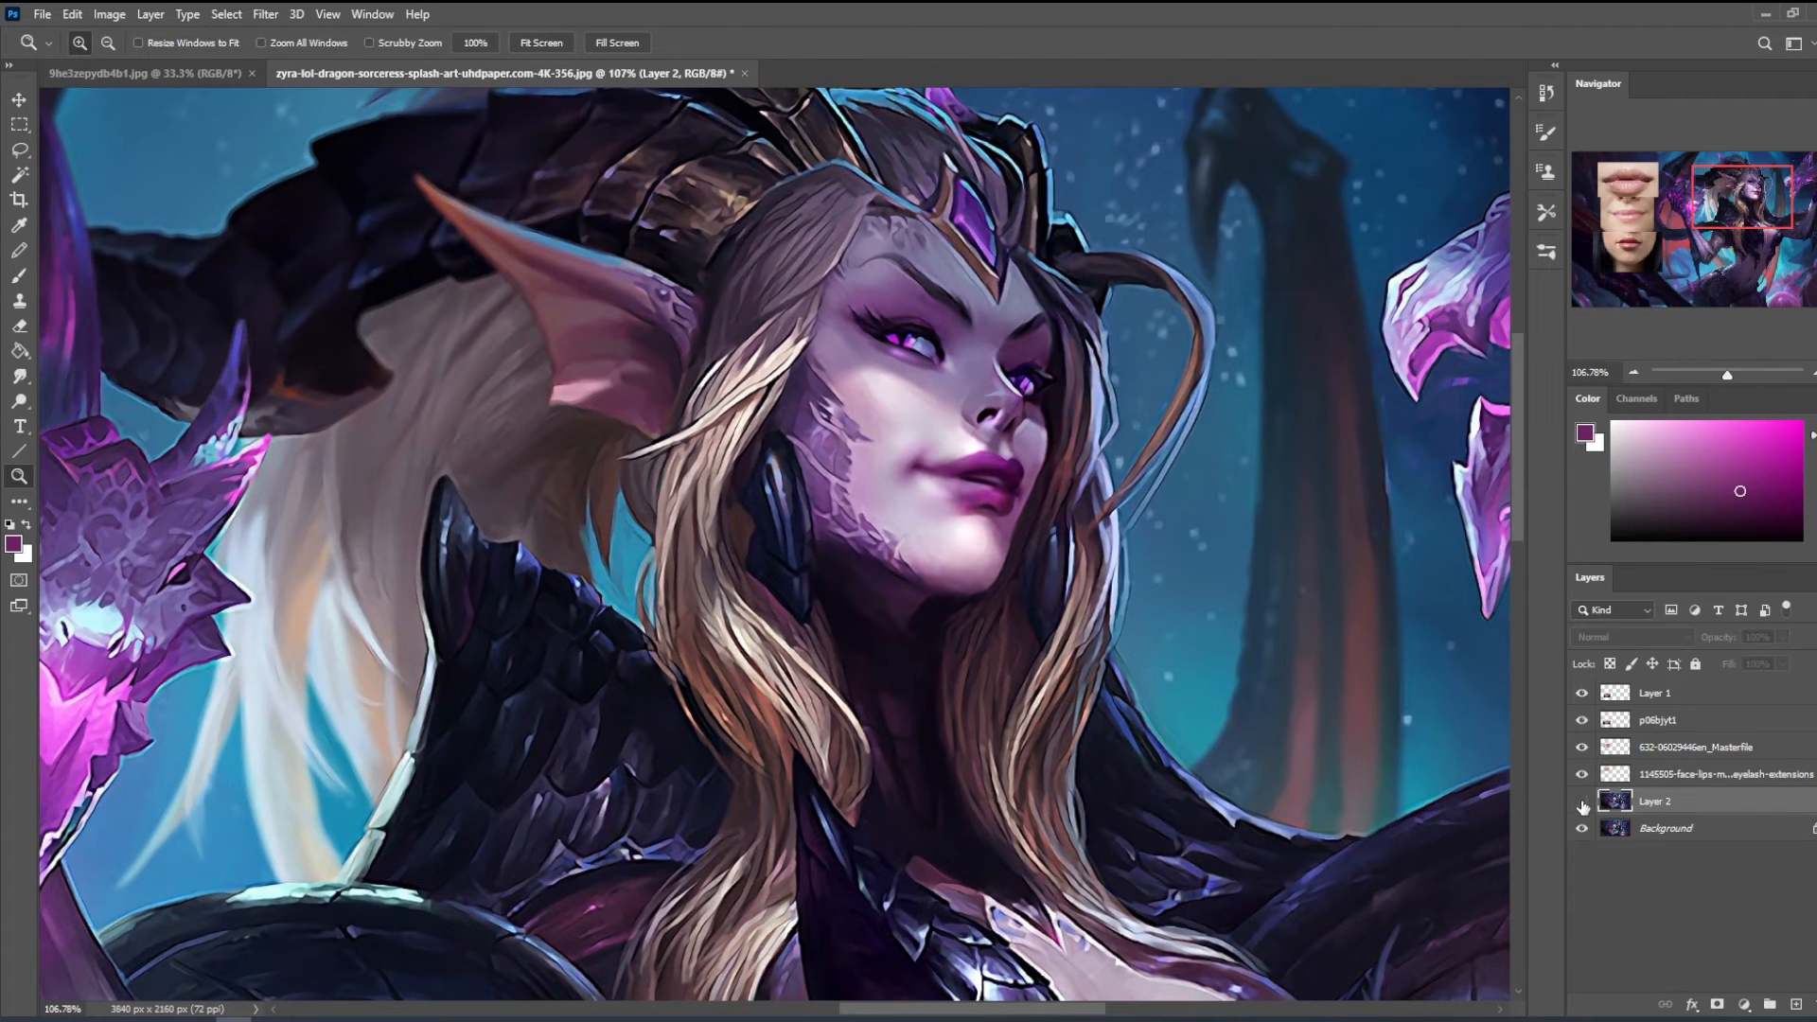
click(1582, 803)
click(1581, 801)
click(1582, 801)
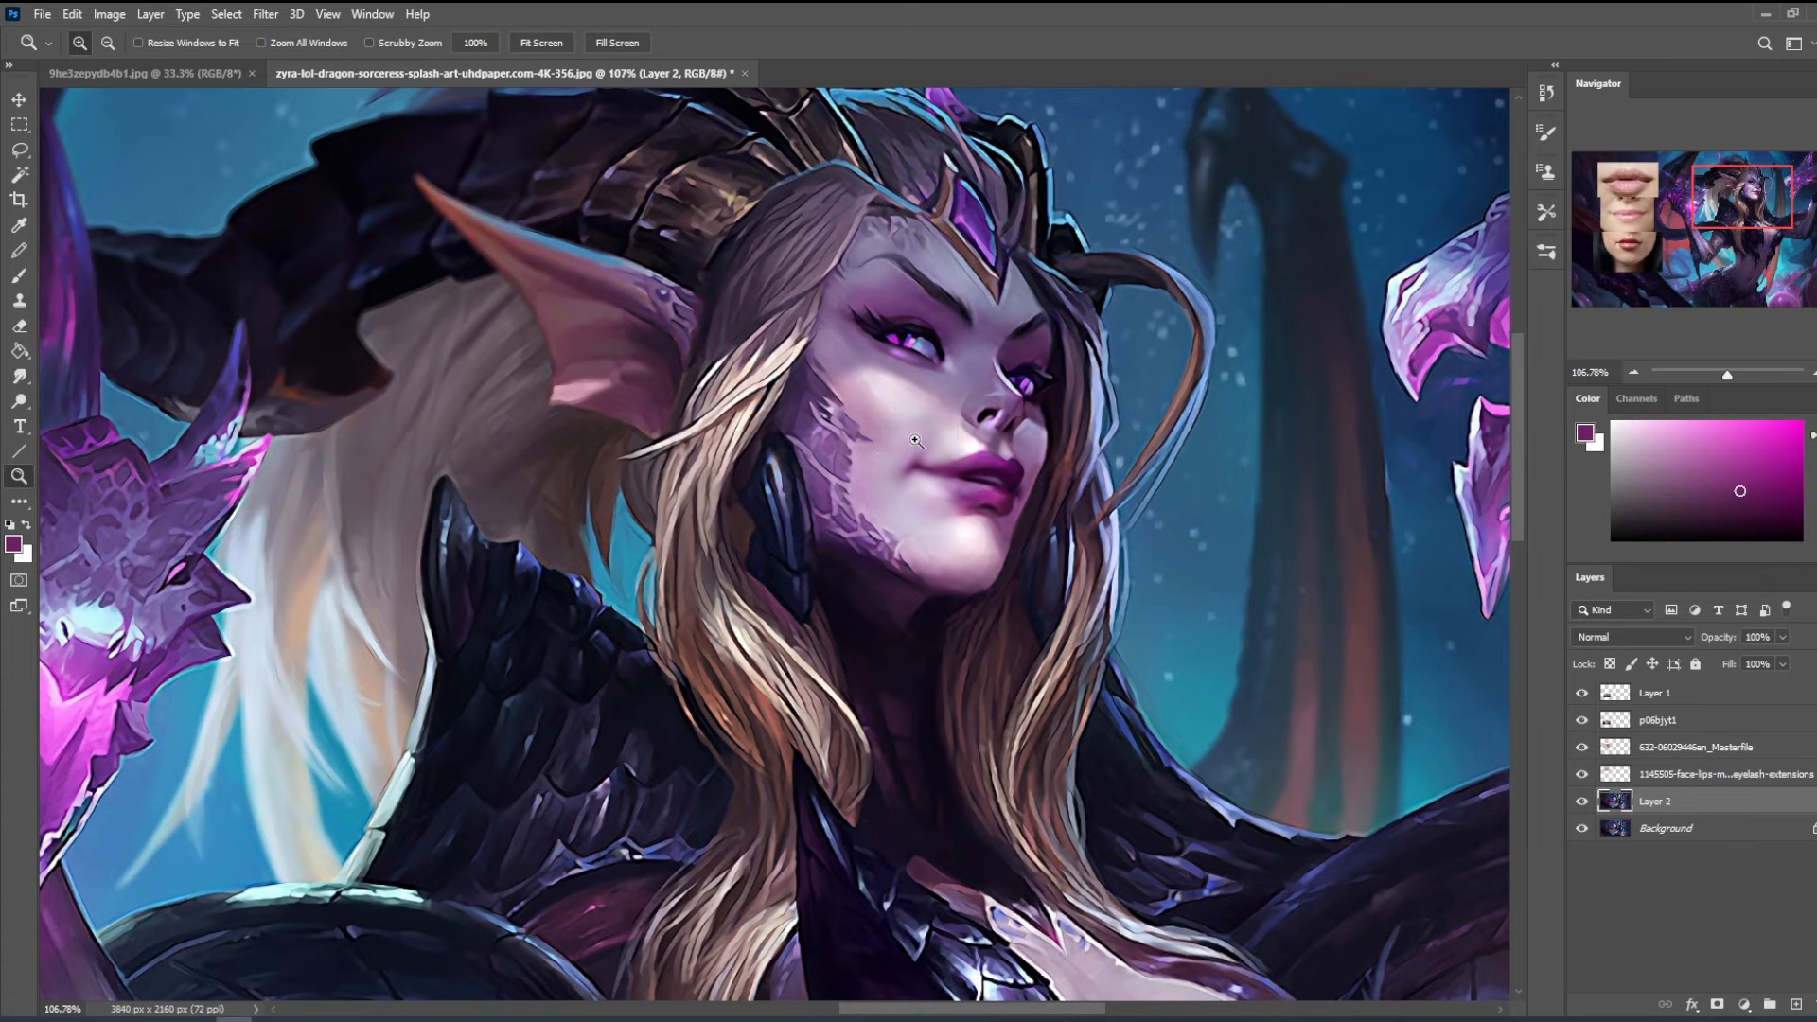
key(b)
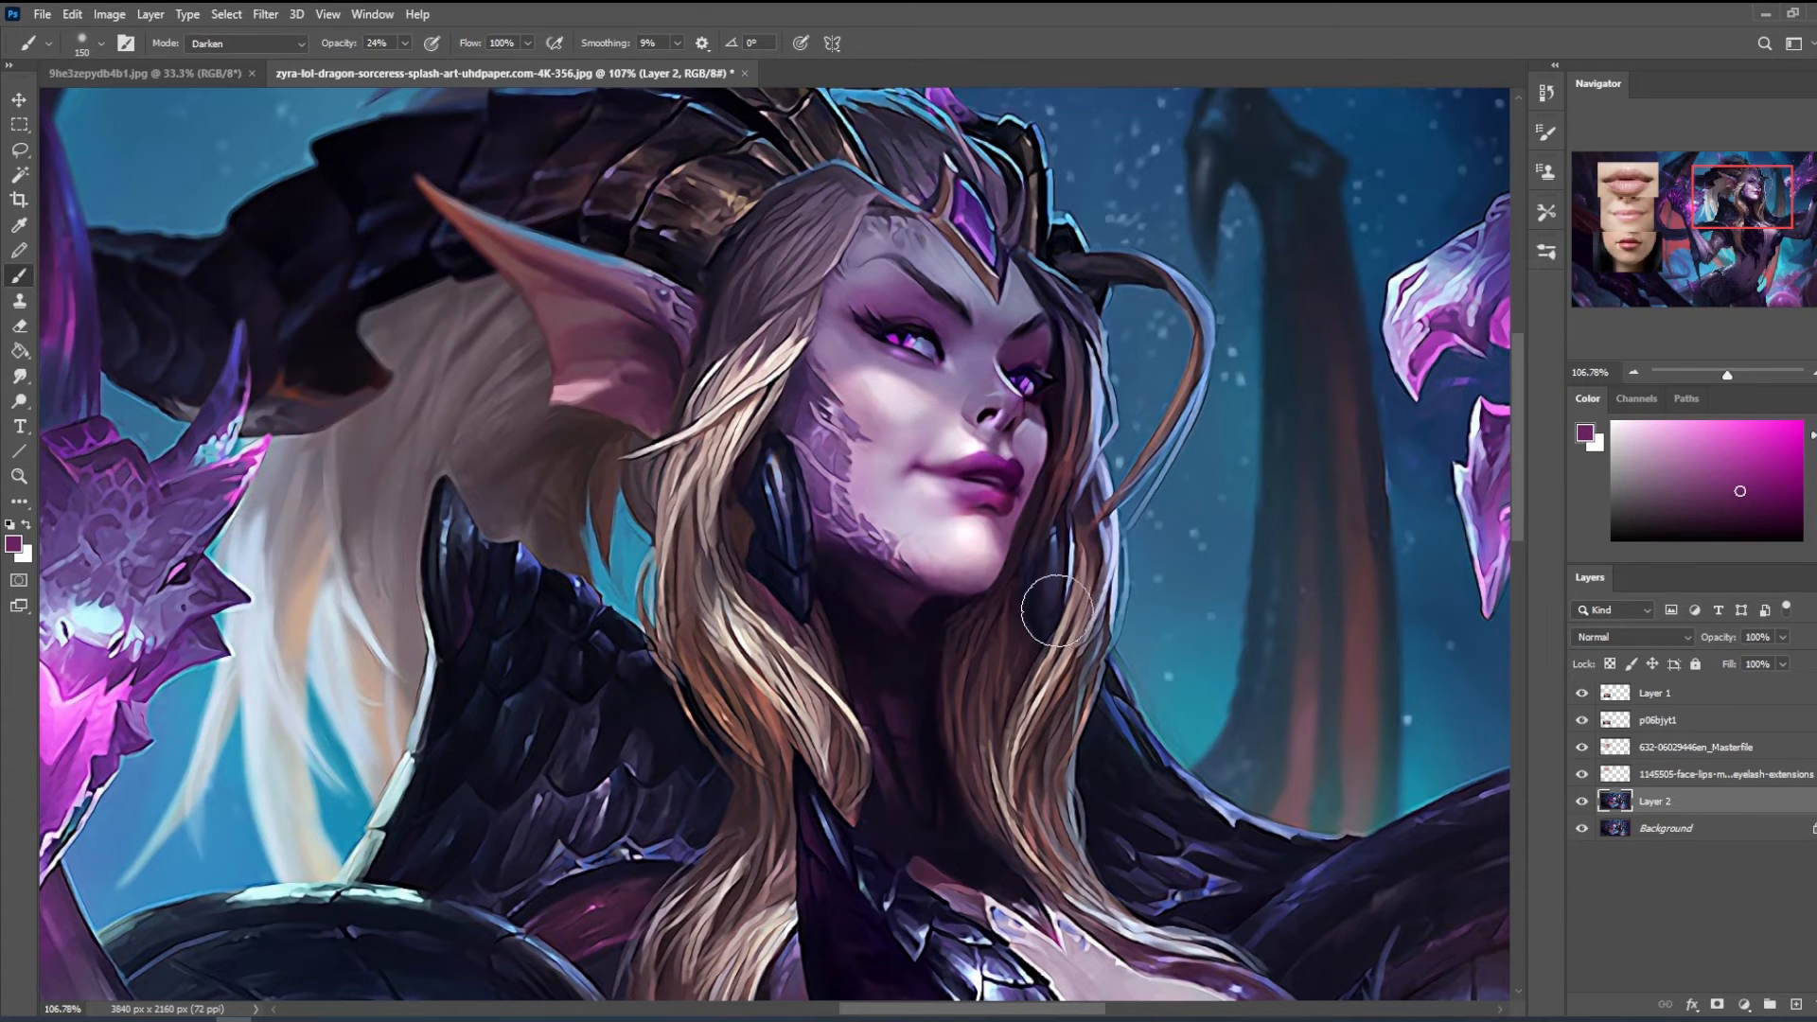
key(ctrl+minus)
key(ctrl+minus)
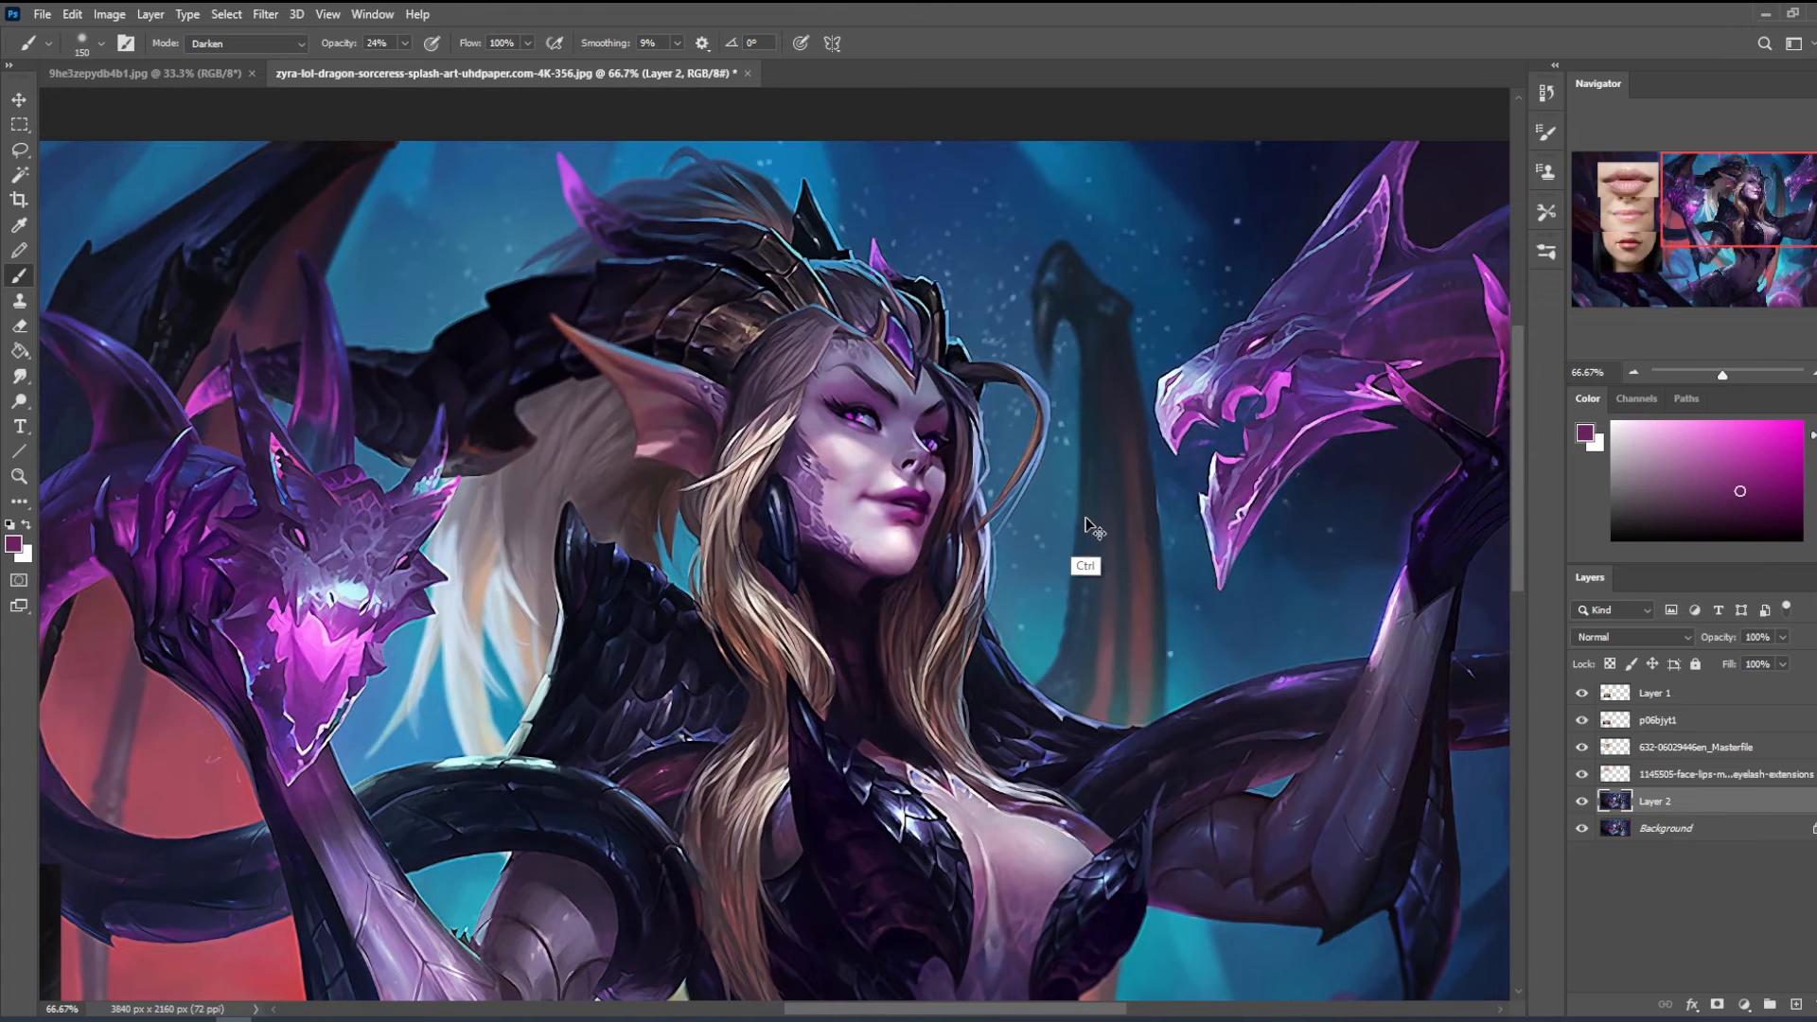
key(ctrl+minus)
click(1584, 803)
click(1585, 804)
- Add a new layer above Layer 2 and shade softly in dark purple with a 300 px Darken brush at 12% opacity
key(ctrl+shift+alt+n)
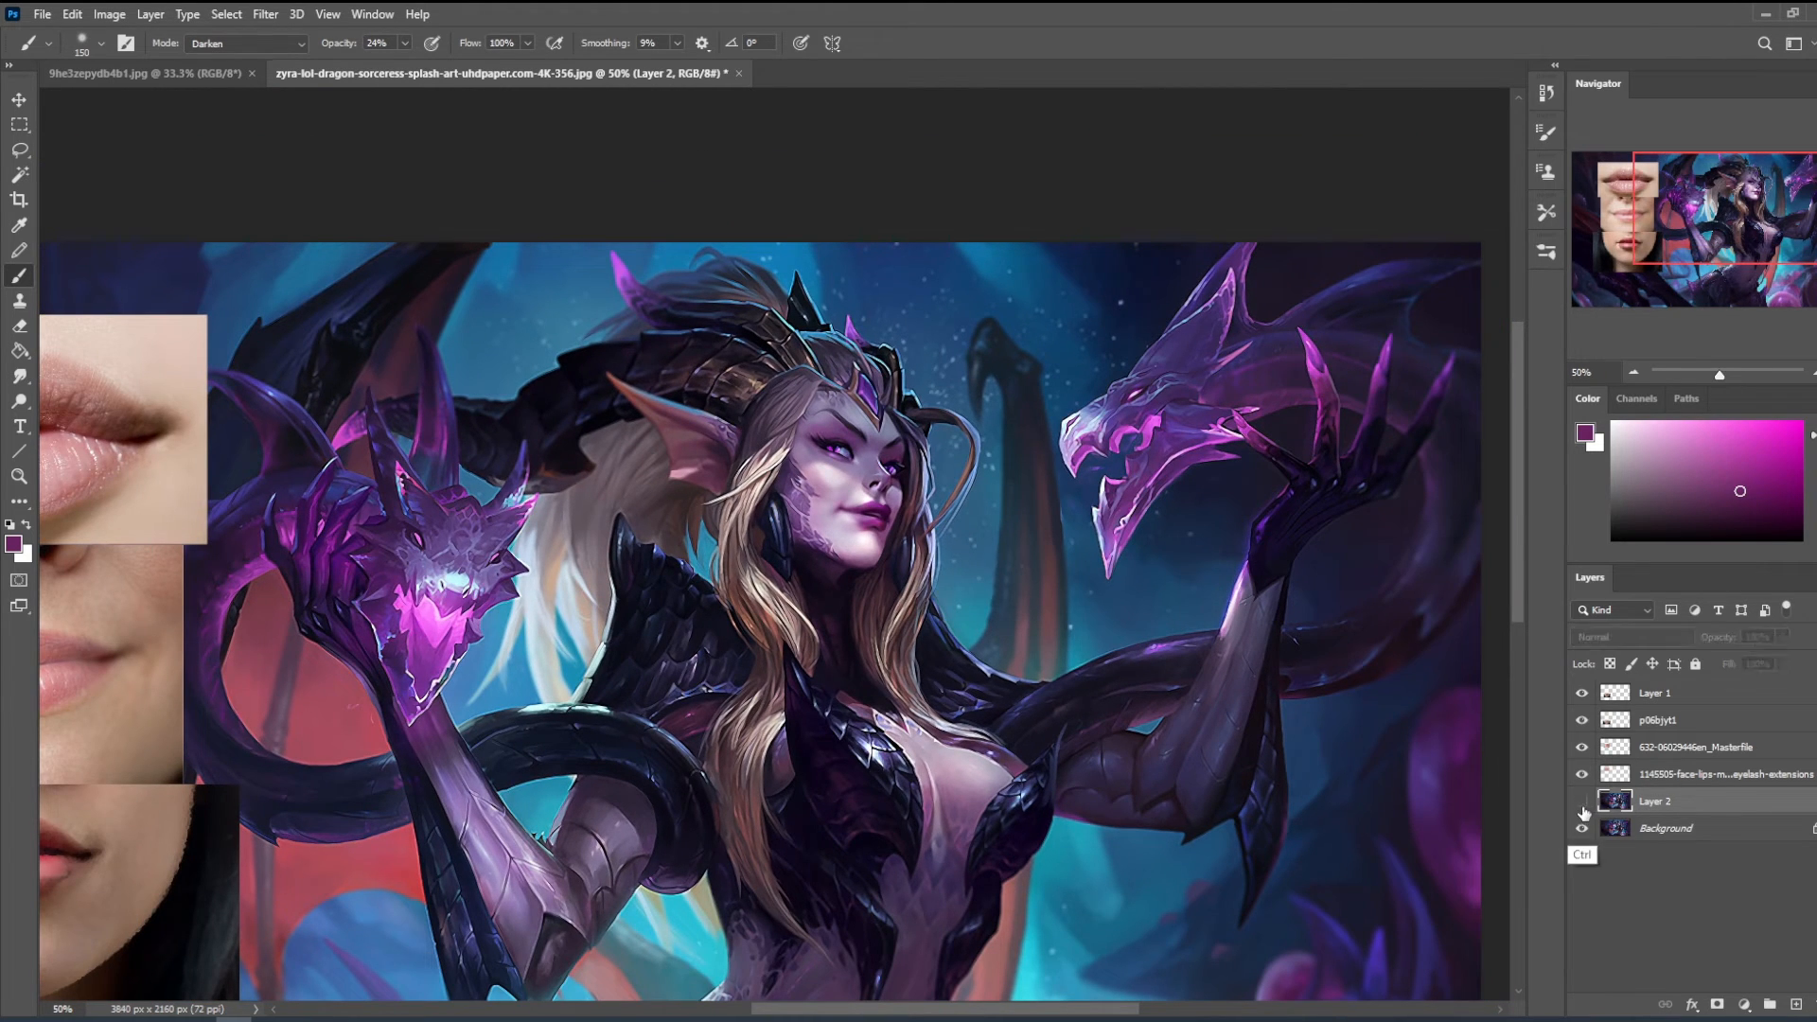
key(e)
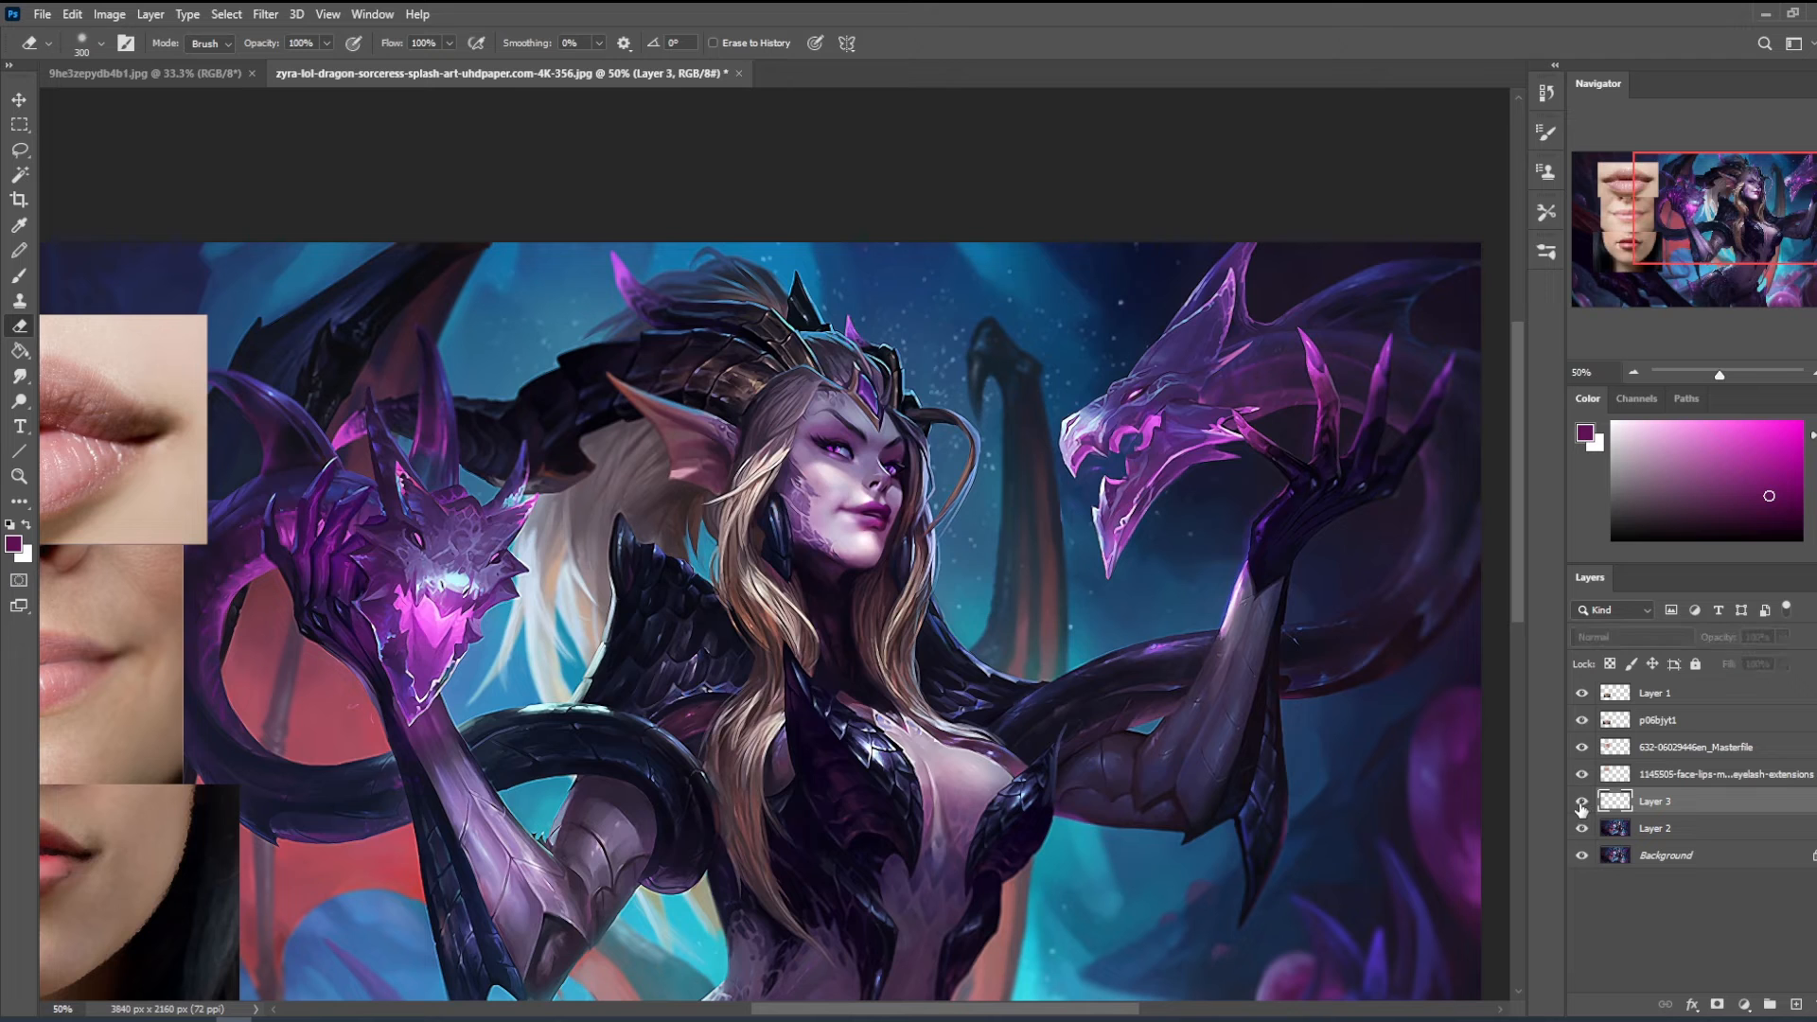
key(b)
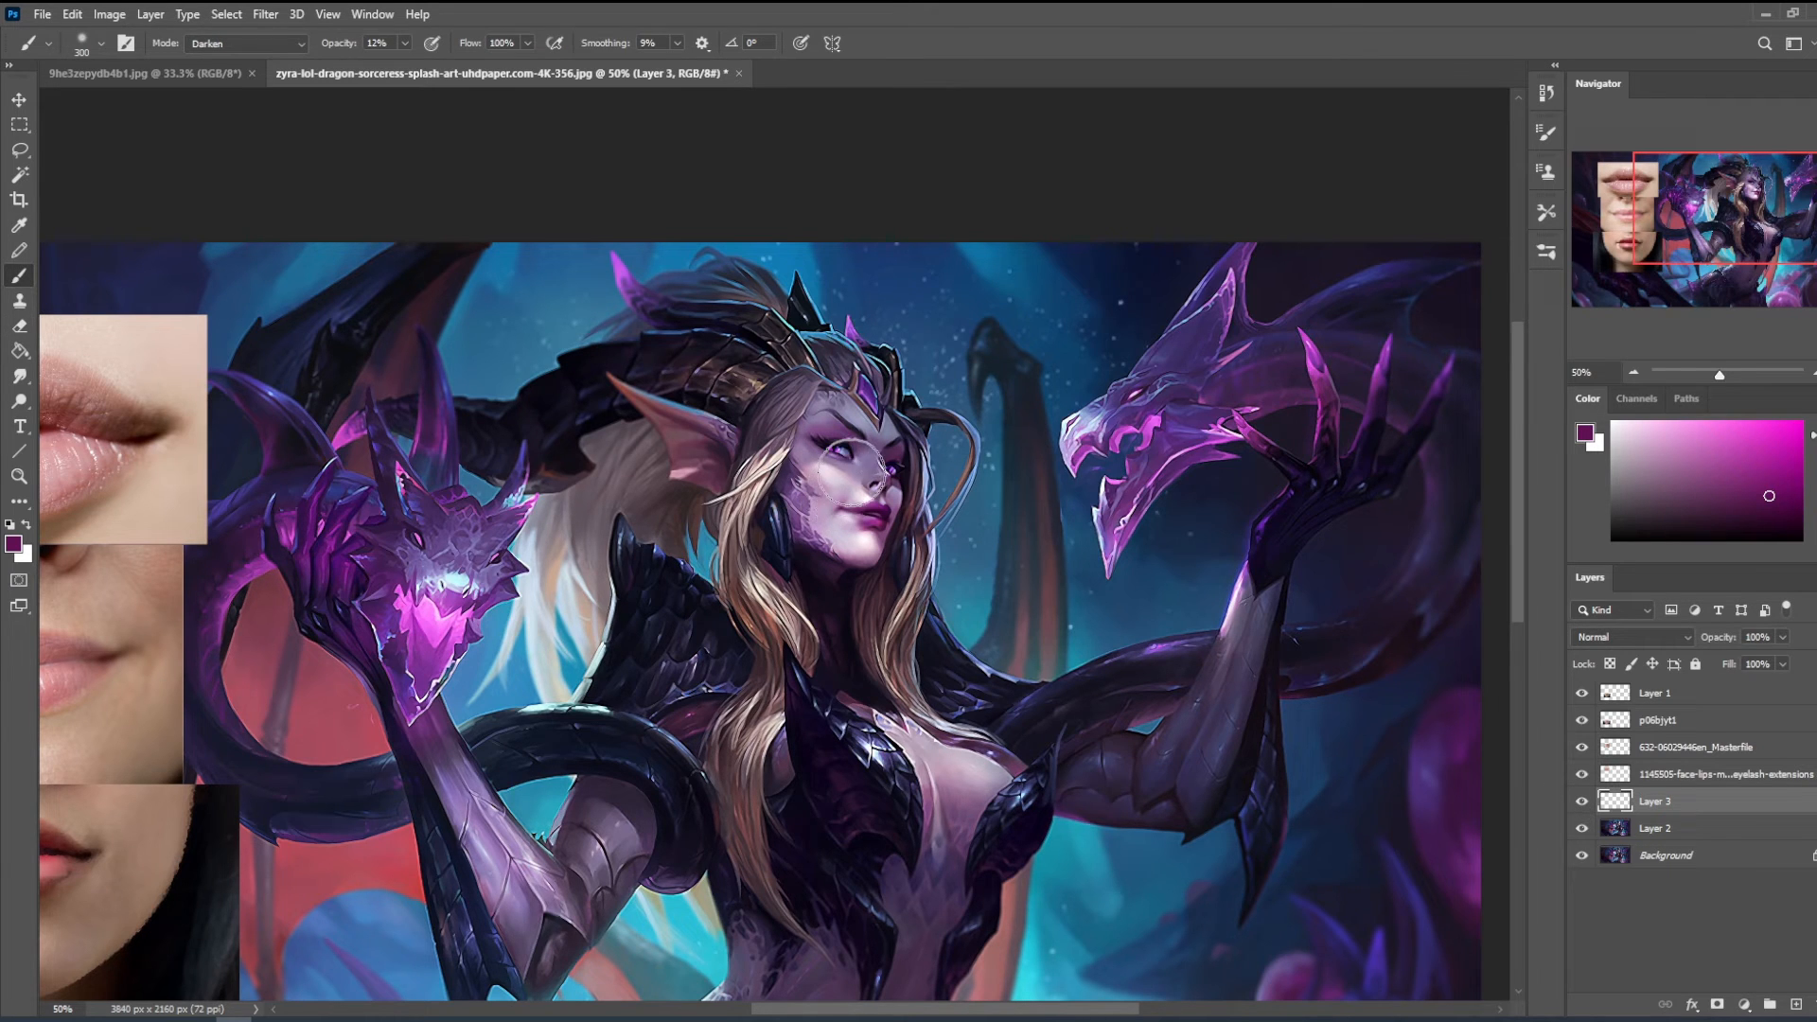
- Merge the shading layer and Layer 2 down into the background and duplicate the merged background
right_click(1661, 804)
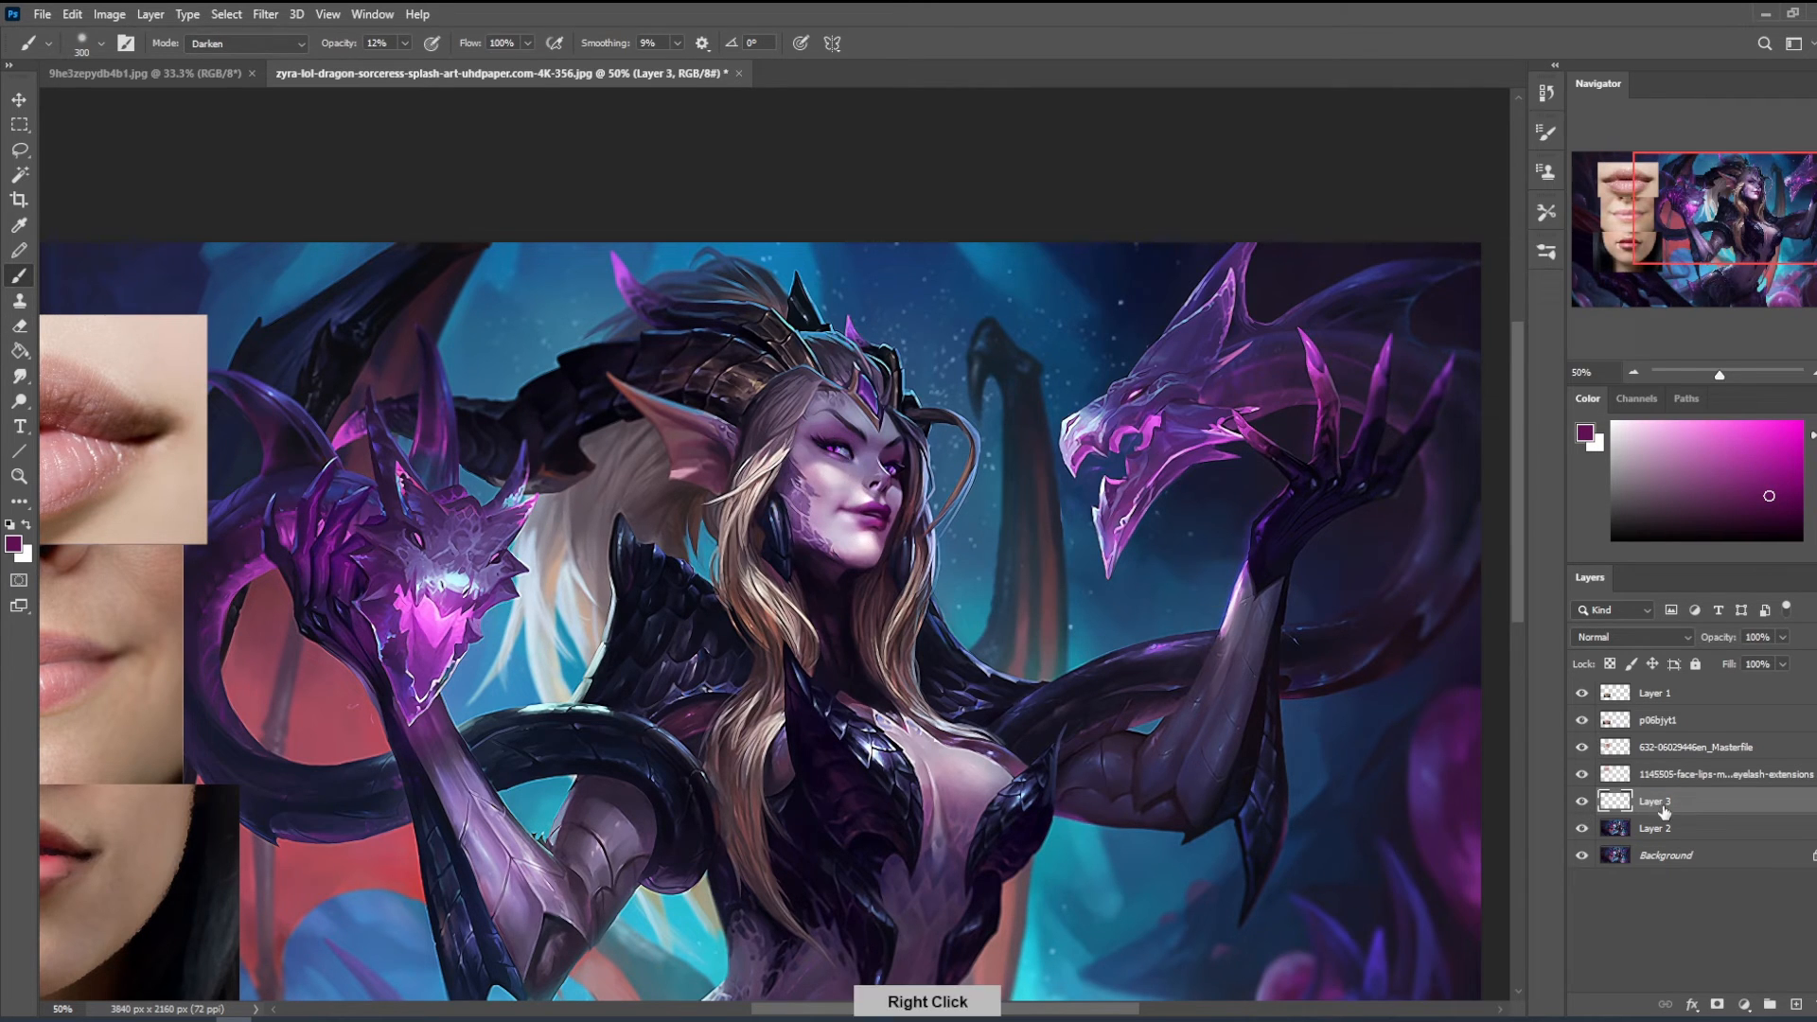
click(1670, 563)
right_click(1658, 804)
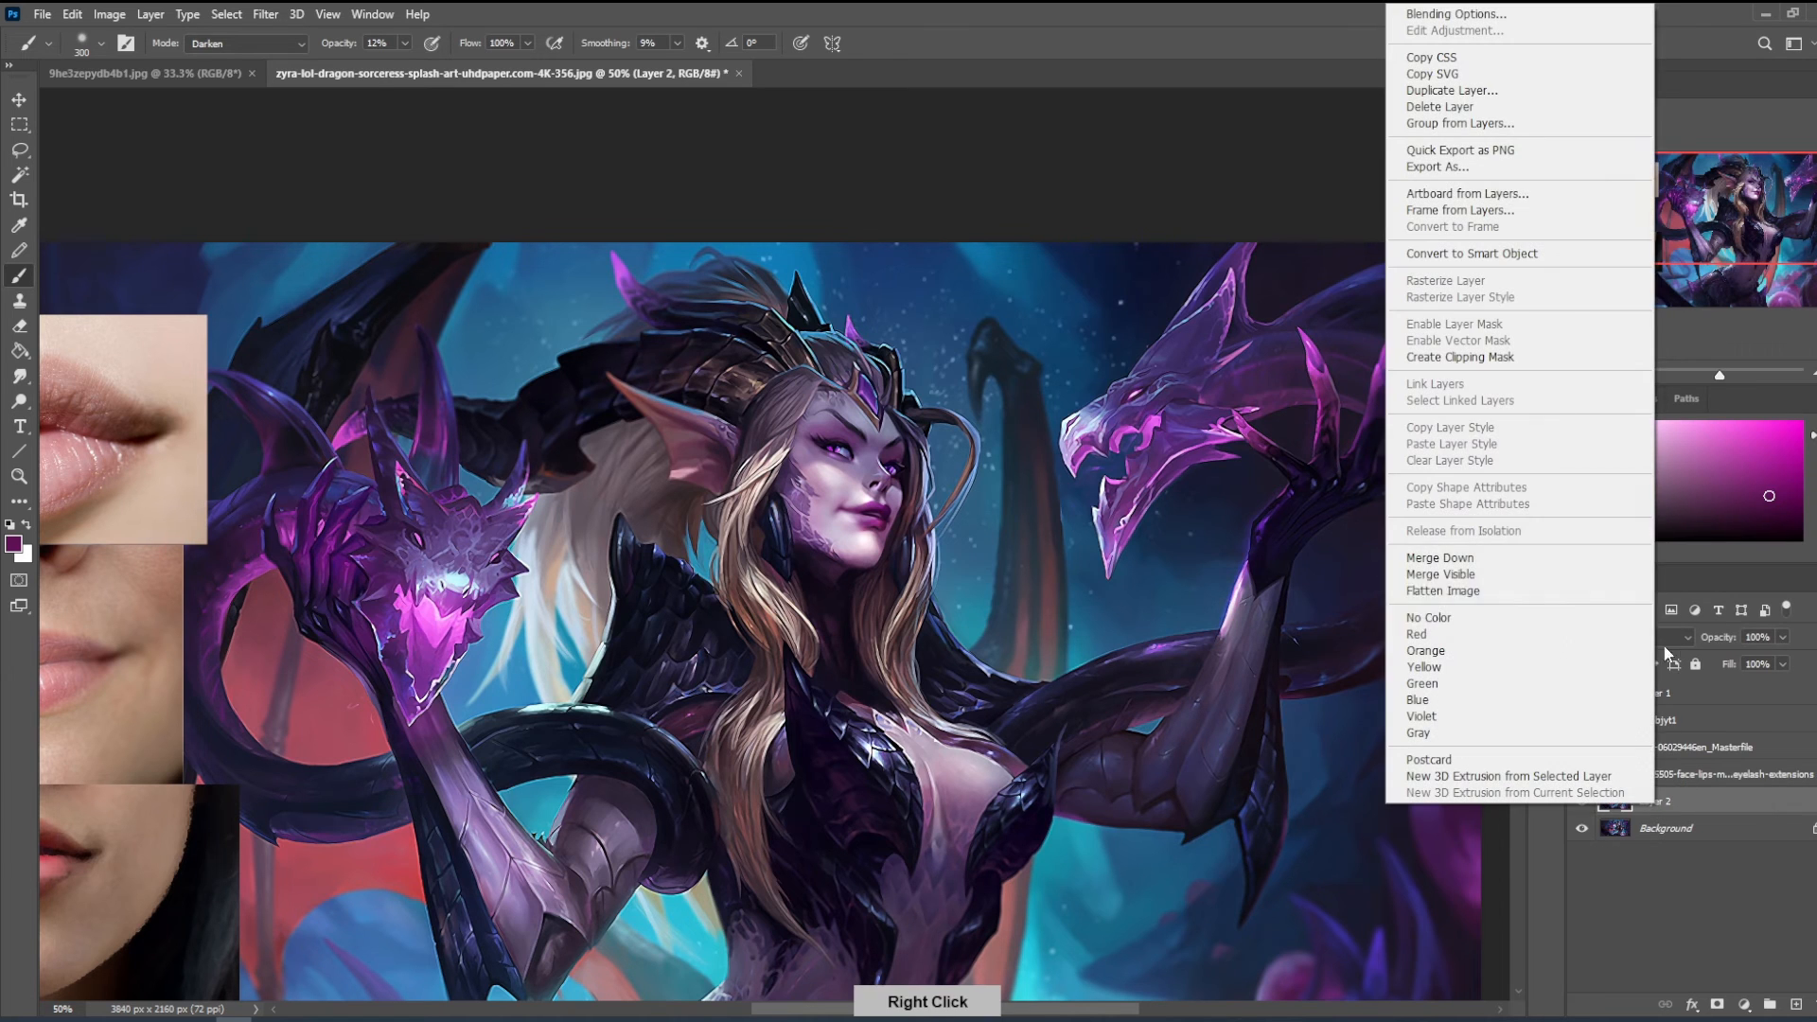
click(1575, 565)
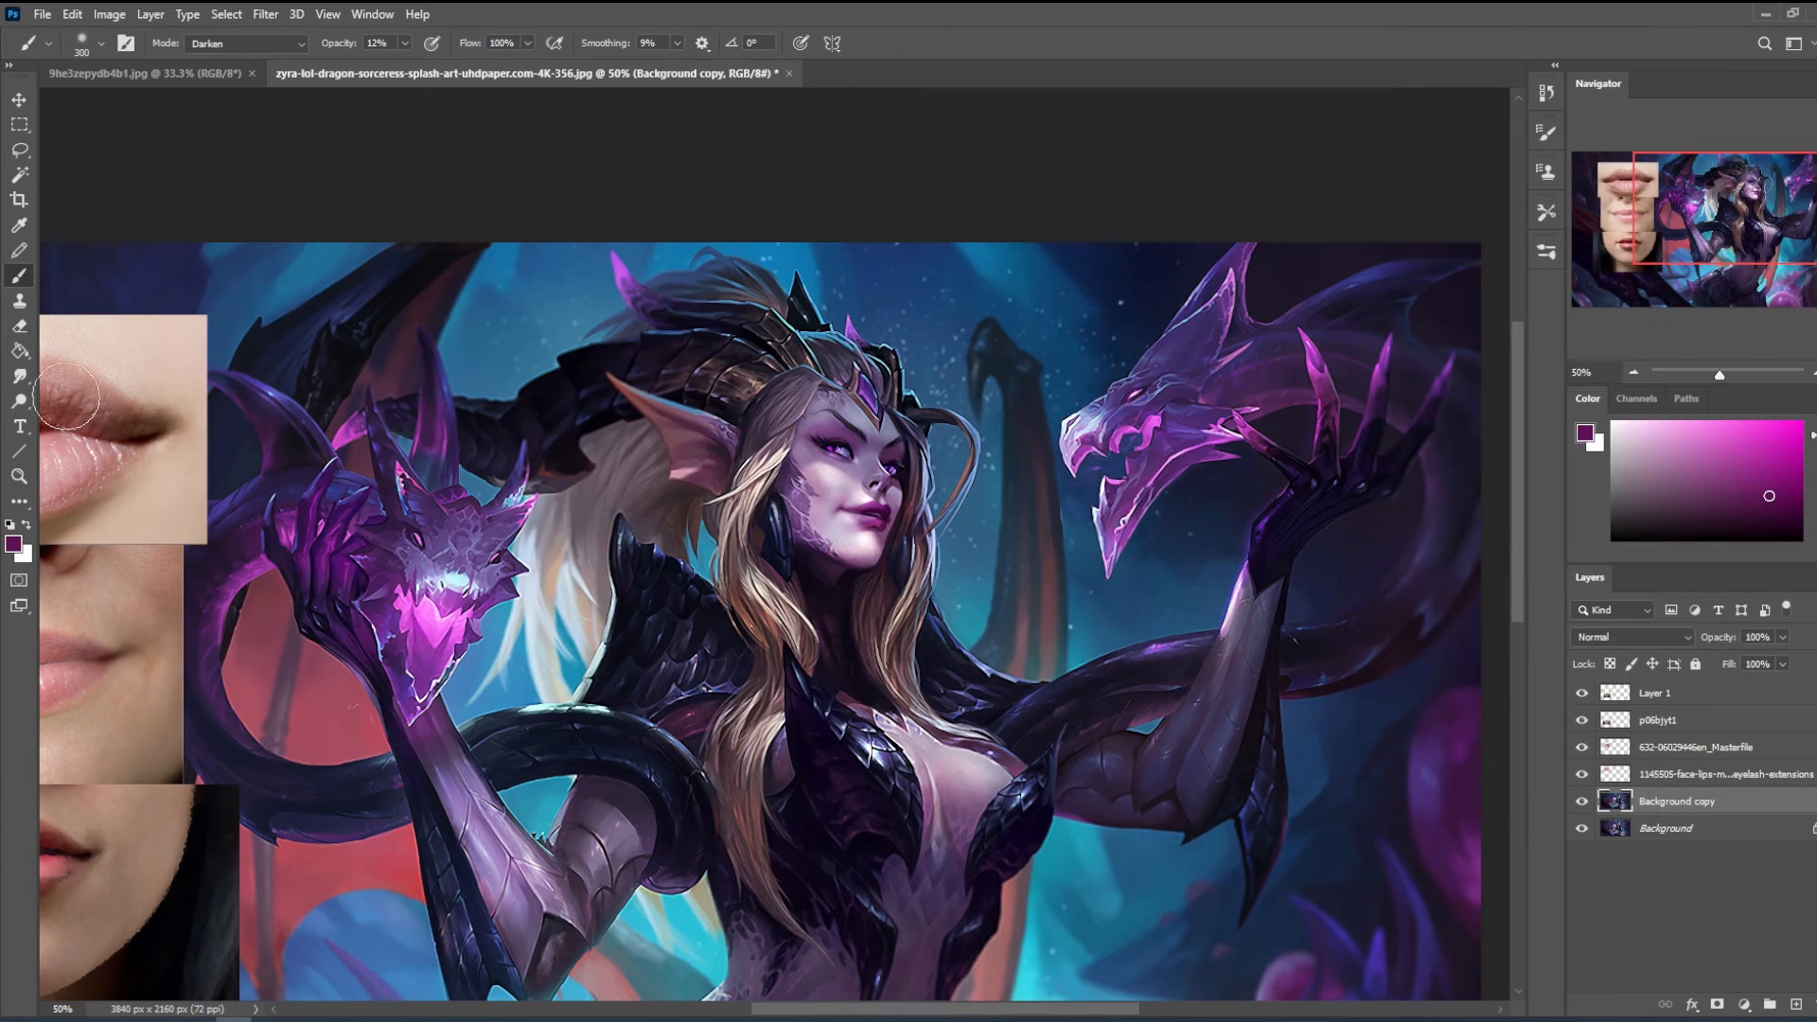
- Brighten the face's highlights around the nose with the Dodge tool set to Highlights at 16% exposure
click(30, 408)
key(bracketright)
key(bracketright)
drag(865, 460, 868, 457)
key(bracketleft)
key(bracketleft)
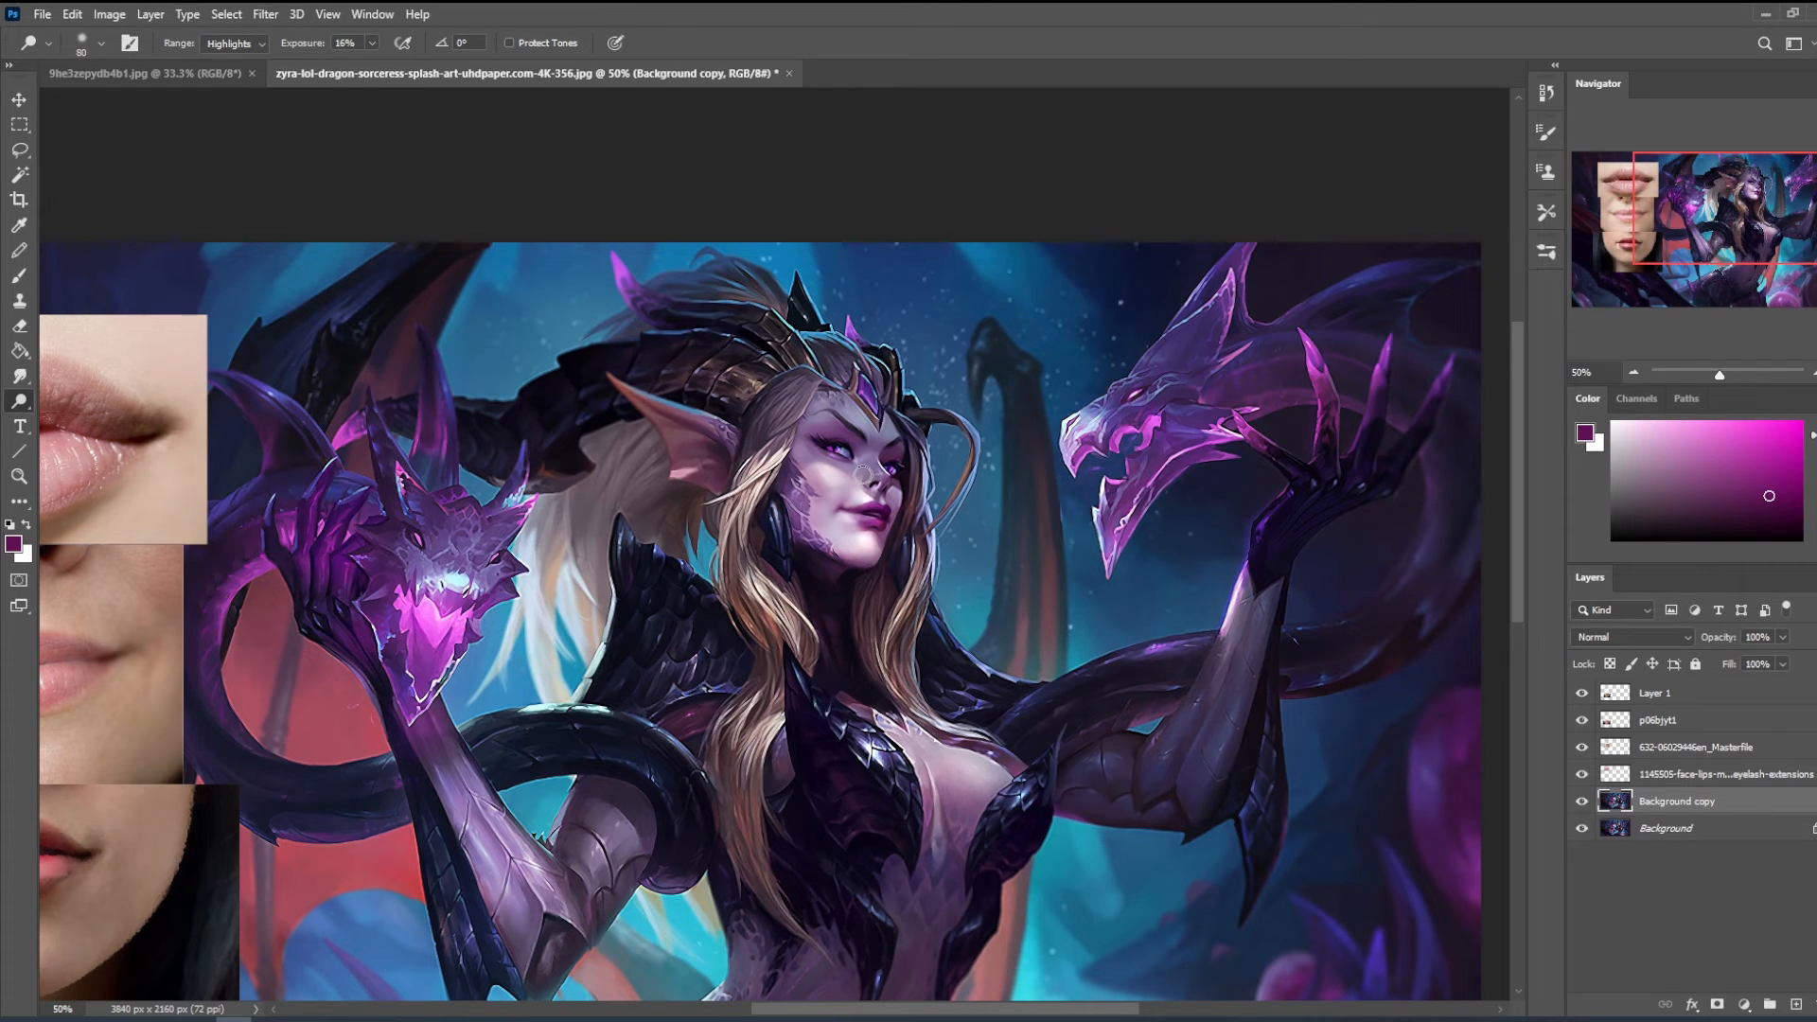
key(bracketright)
key(bracketright)
key(bracketright)
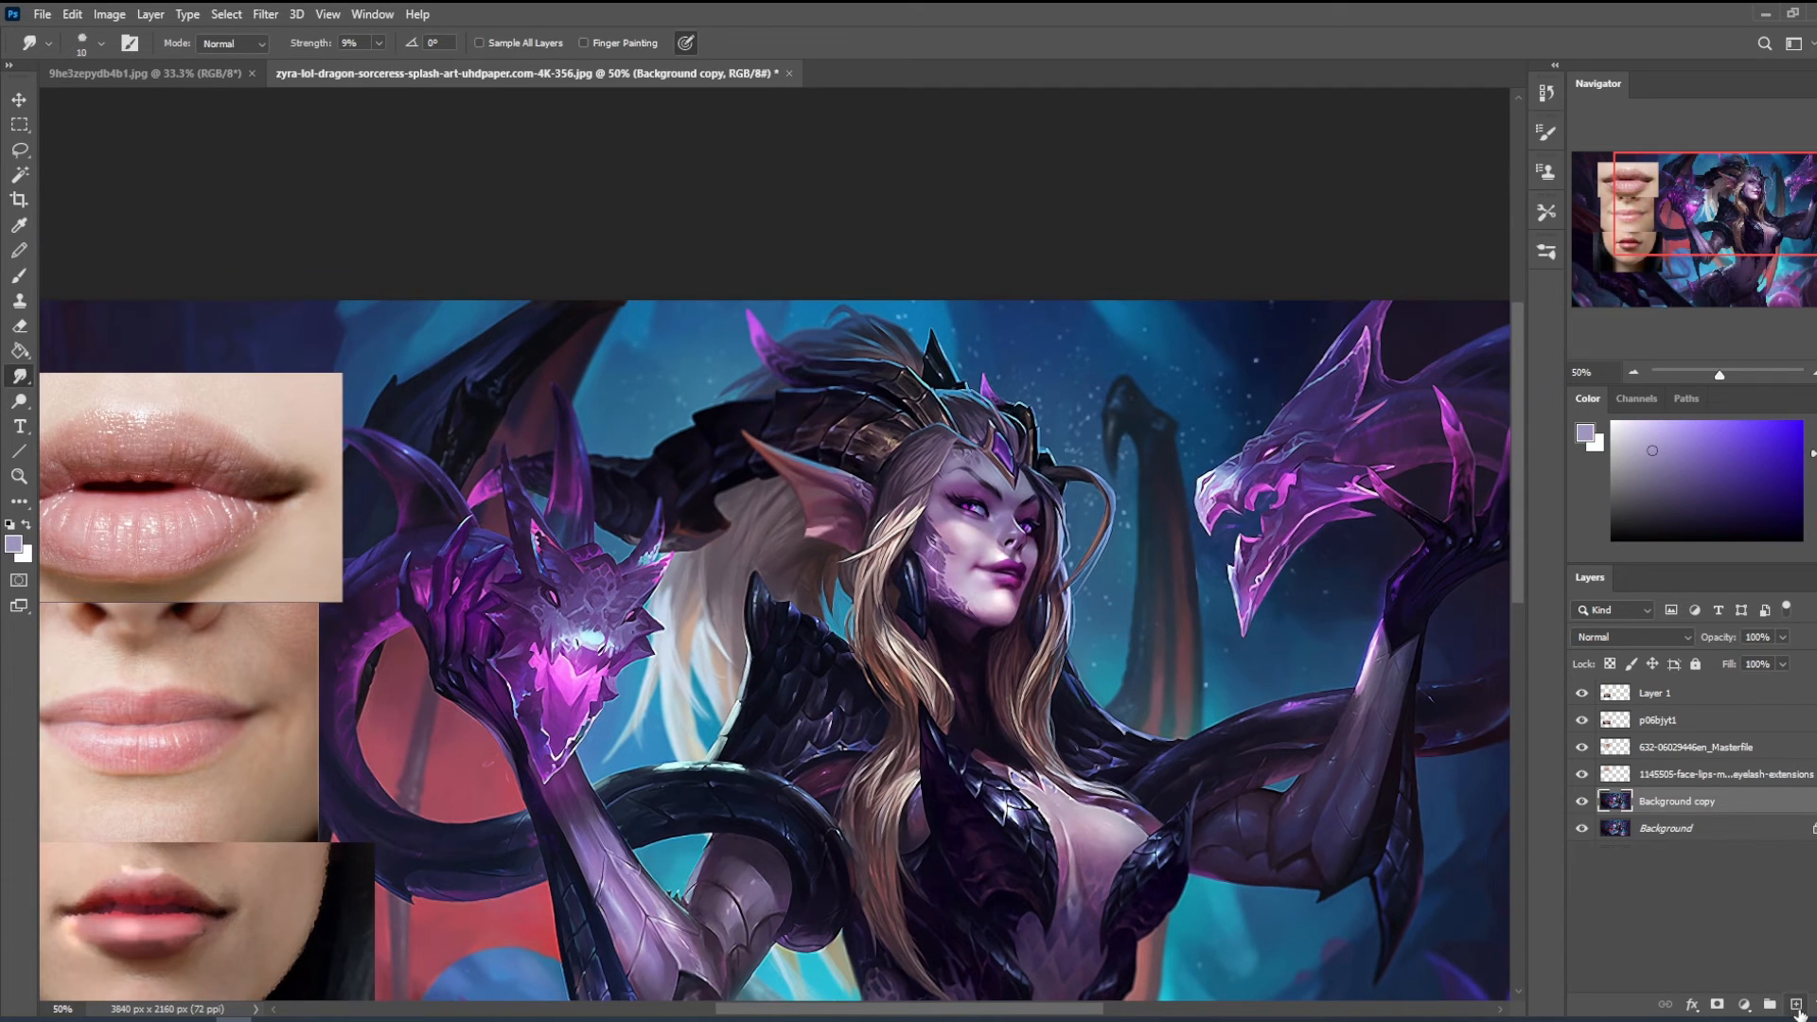
- Add a new layer above the background copy and paint near-black purple accents on the face, adjusting brush size and opacity
click(1798, 1005)
key(b)
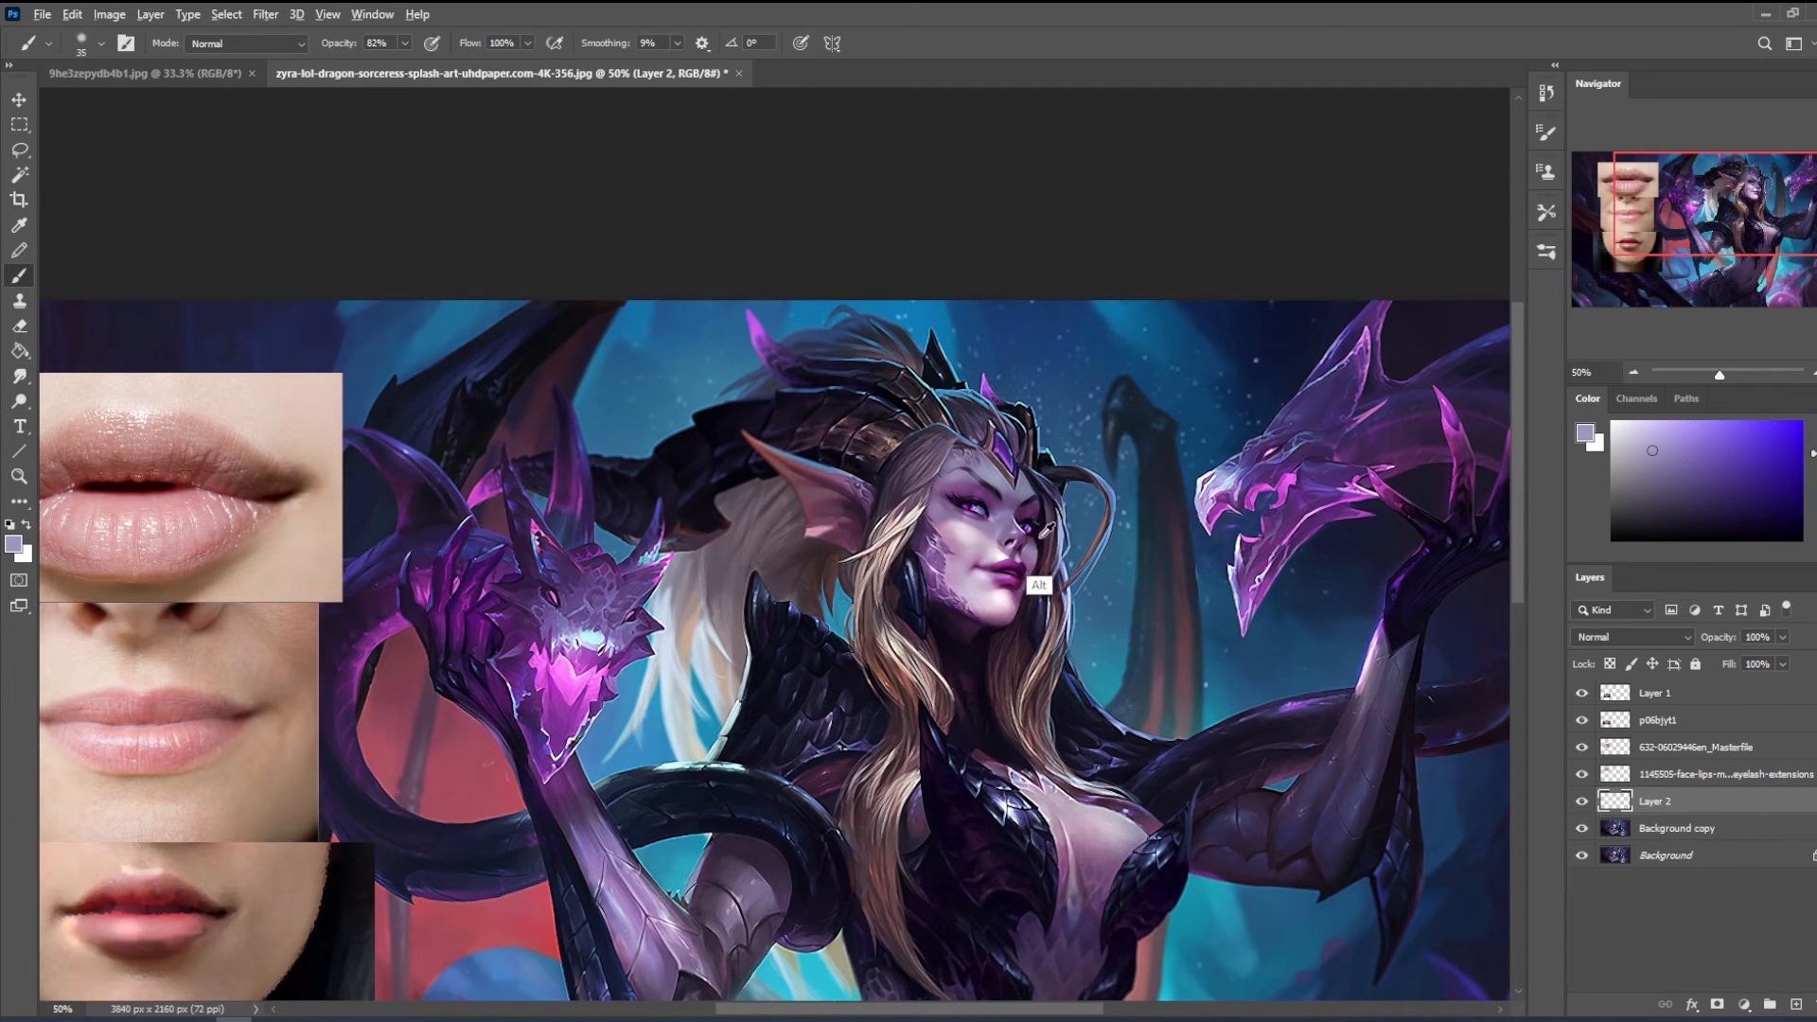
key(d)
drag(1713, 509, 1792, 524)
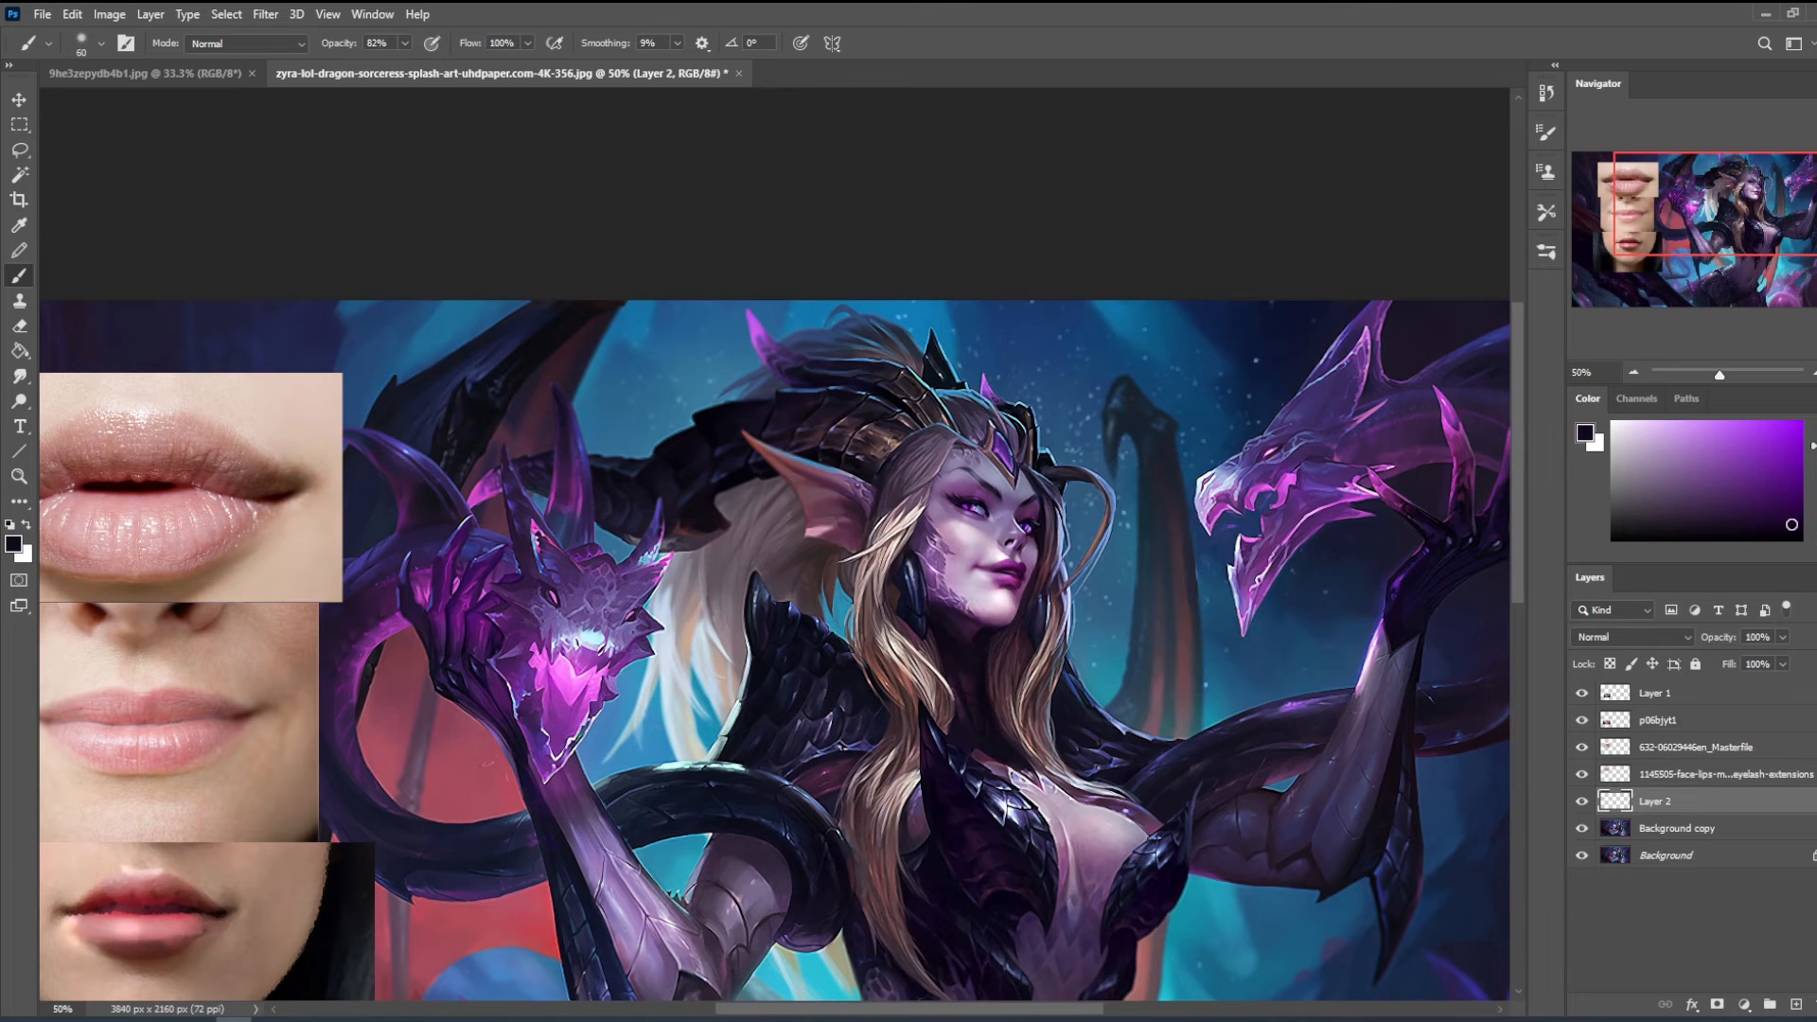
key(bracketright)
key(bracketright)
click(1789, 526)
click(404, 43)
key(bracketright)
key(bracketleft)
- Compare the new accent layer hidden and shown, erase its excess with a 125 px eraser and return to the brush
click(1581, 805)
click(1581, 805)
click(1580, 803)
click(1580, 803)
key(e)
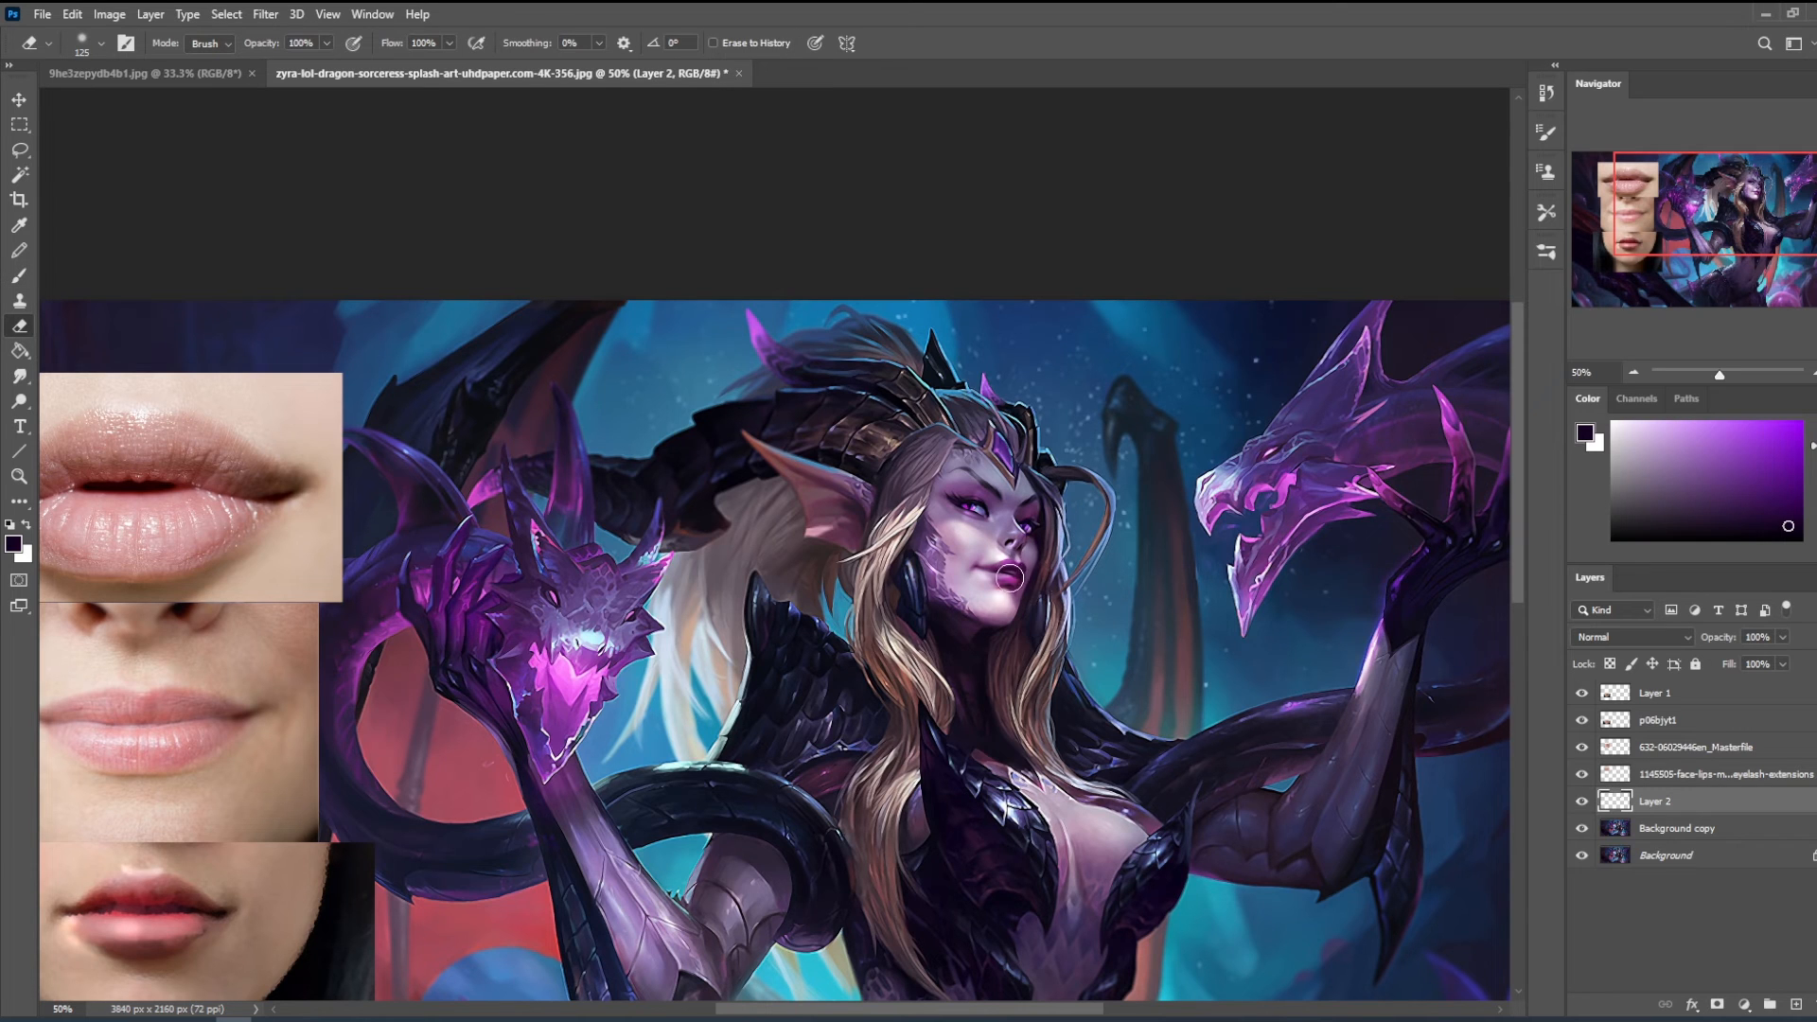
key(b)
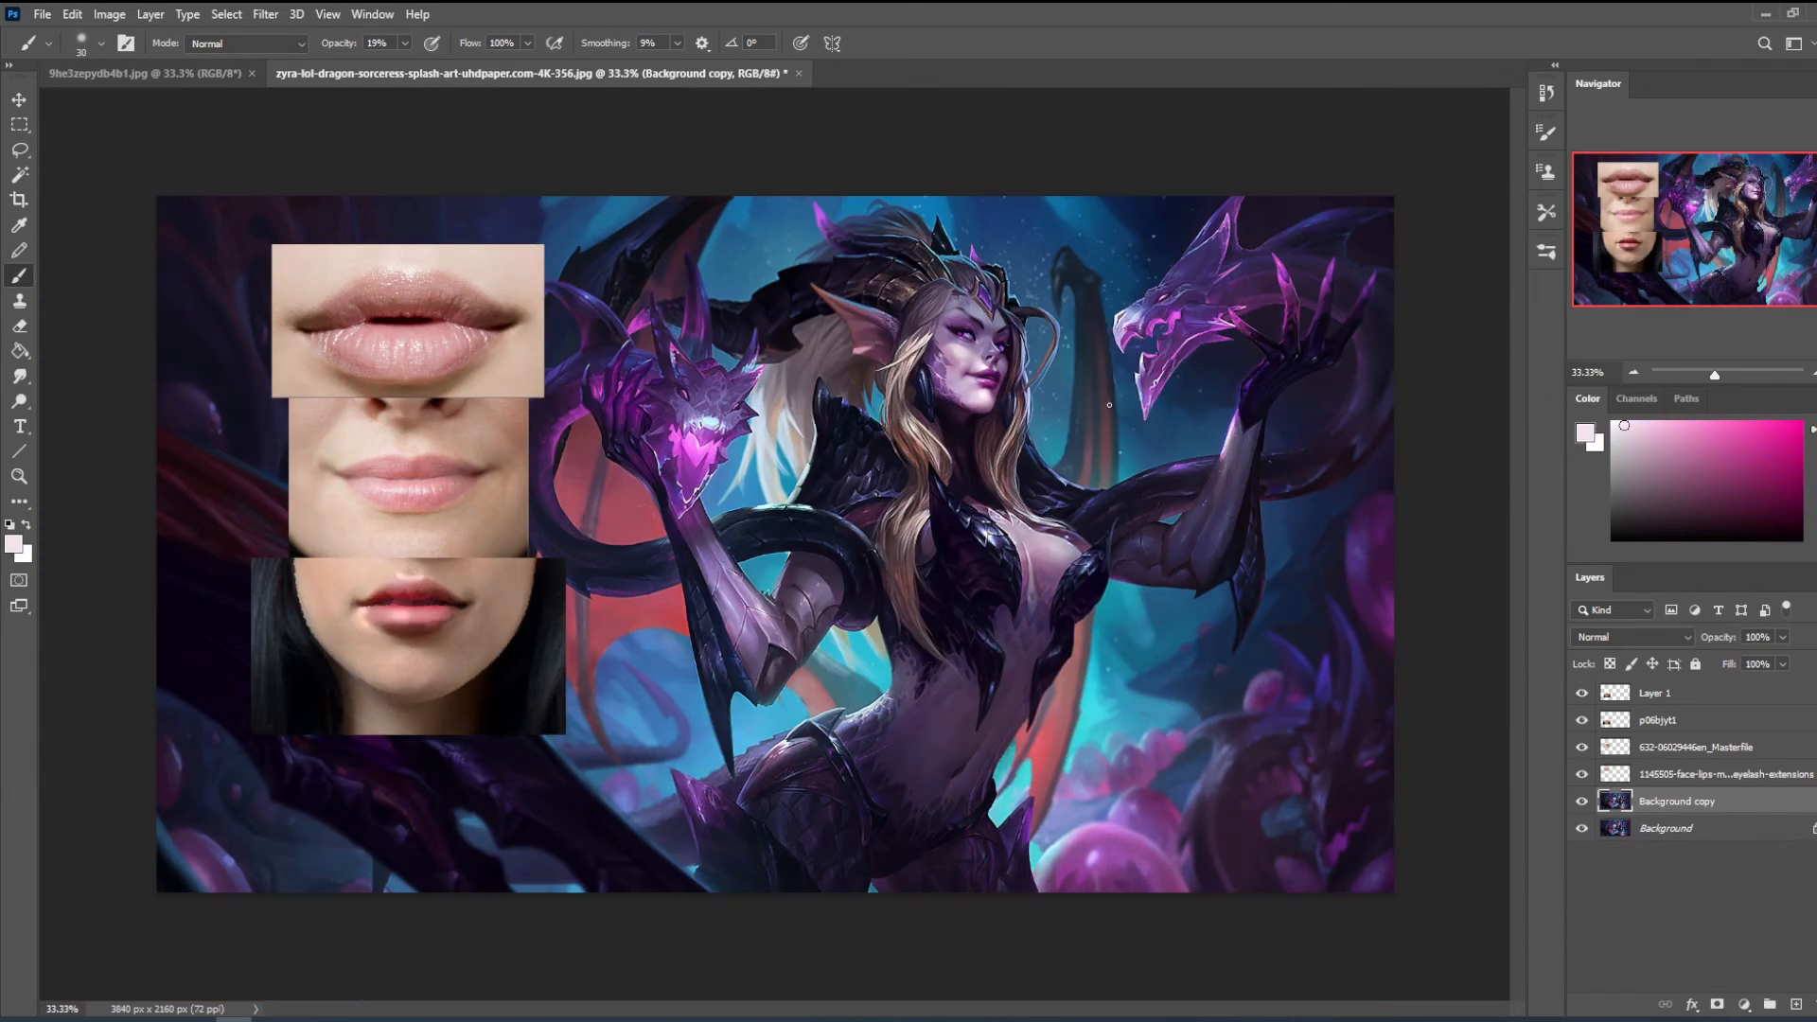
- Revert the document to its opening history snapshot and place the repainted artwork on a new layer above the original
click(1700, 700)
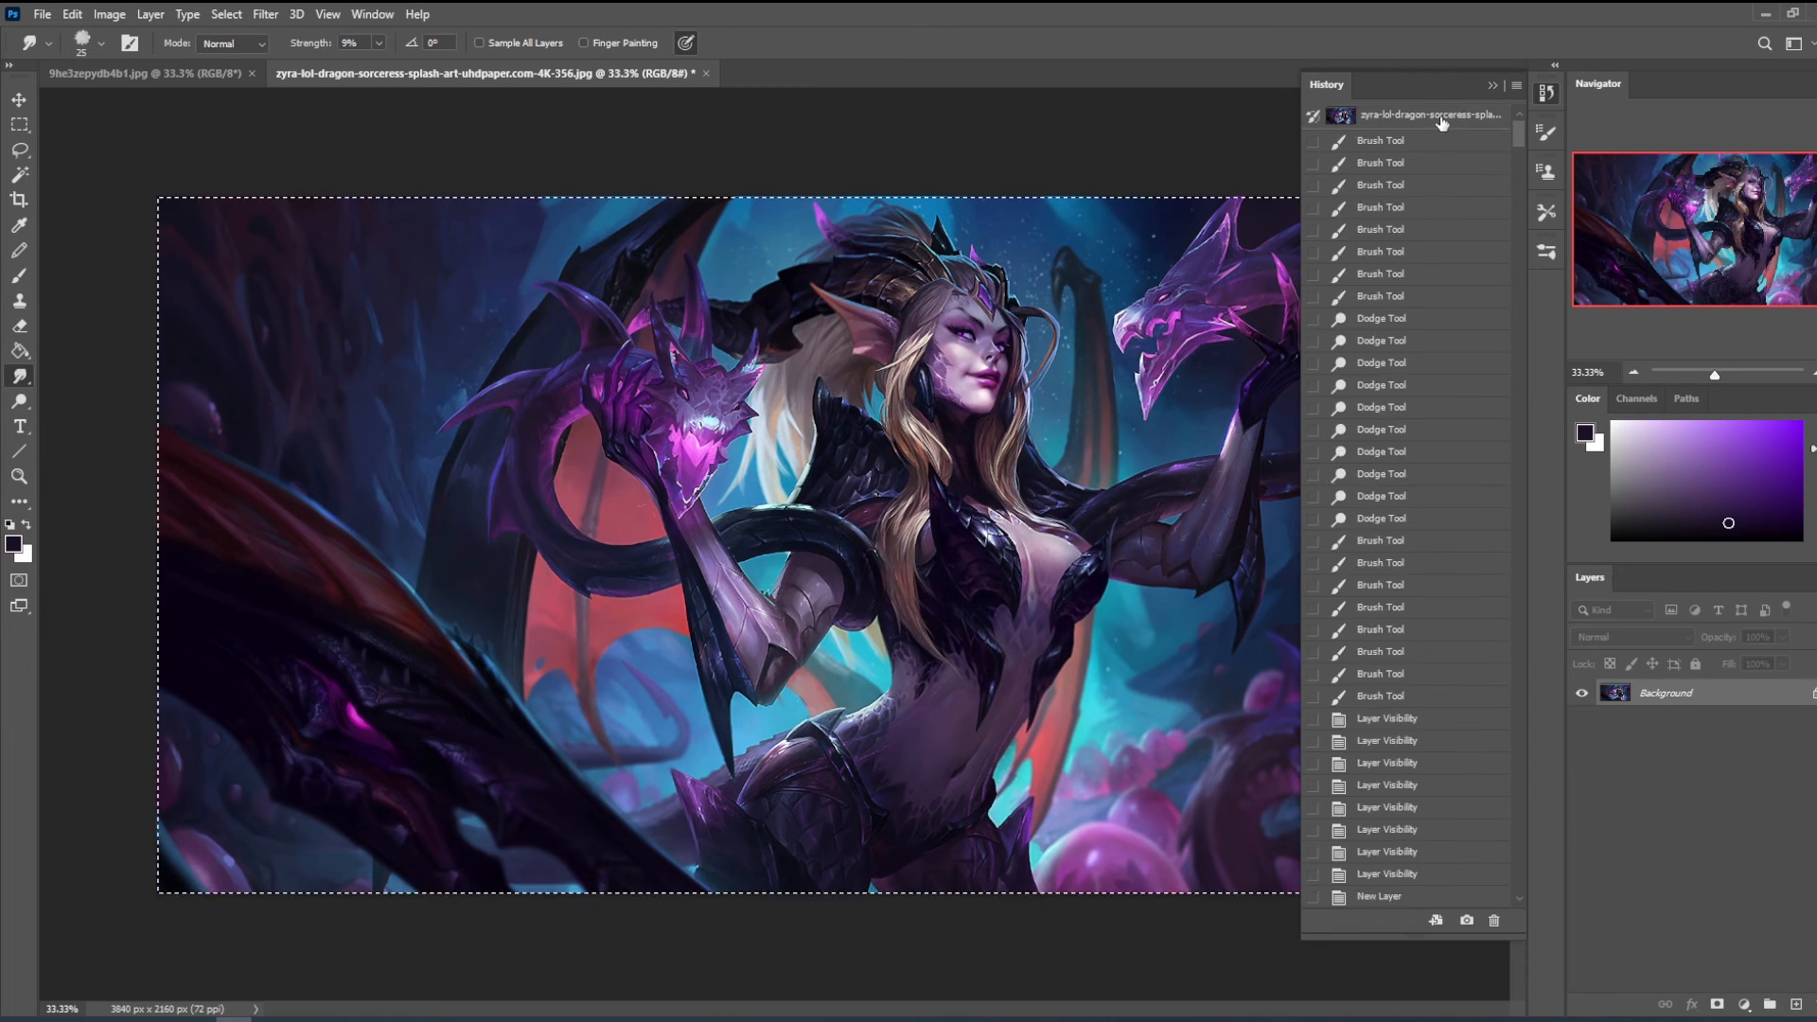
click(1470, 116)
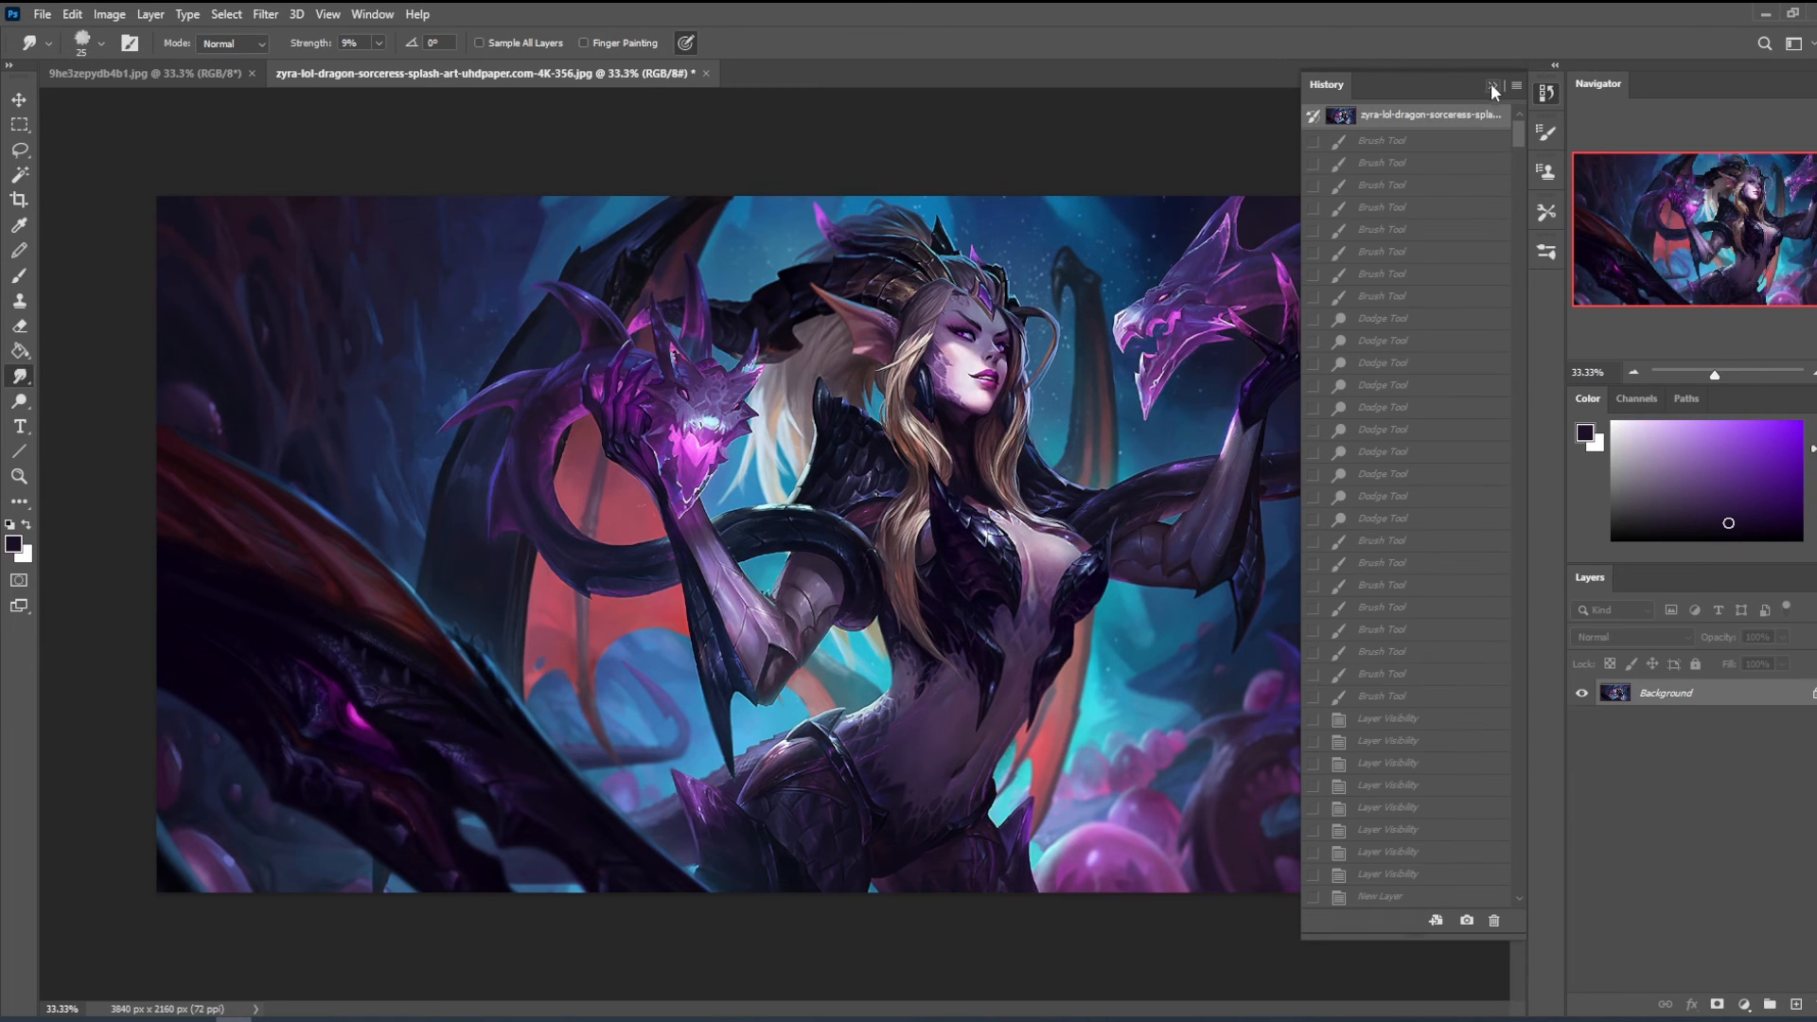
click(1491, 84)
key(ctrl+j)
- Zoom in on the sorceress and compare the original face with the repainted one by repeatedly hiding and showing Layer 1
key(z)
drag(719, 237, 1164, 628)
drag(985, 748, 1024, 710)
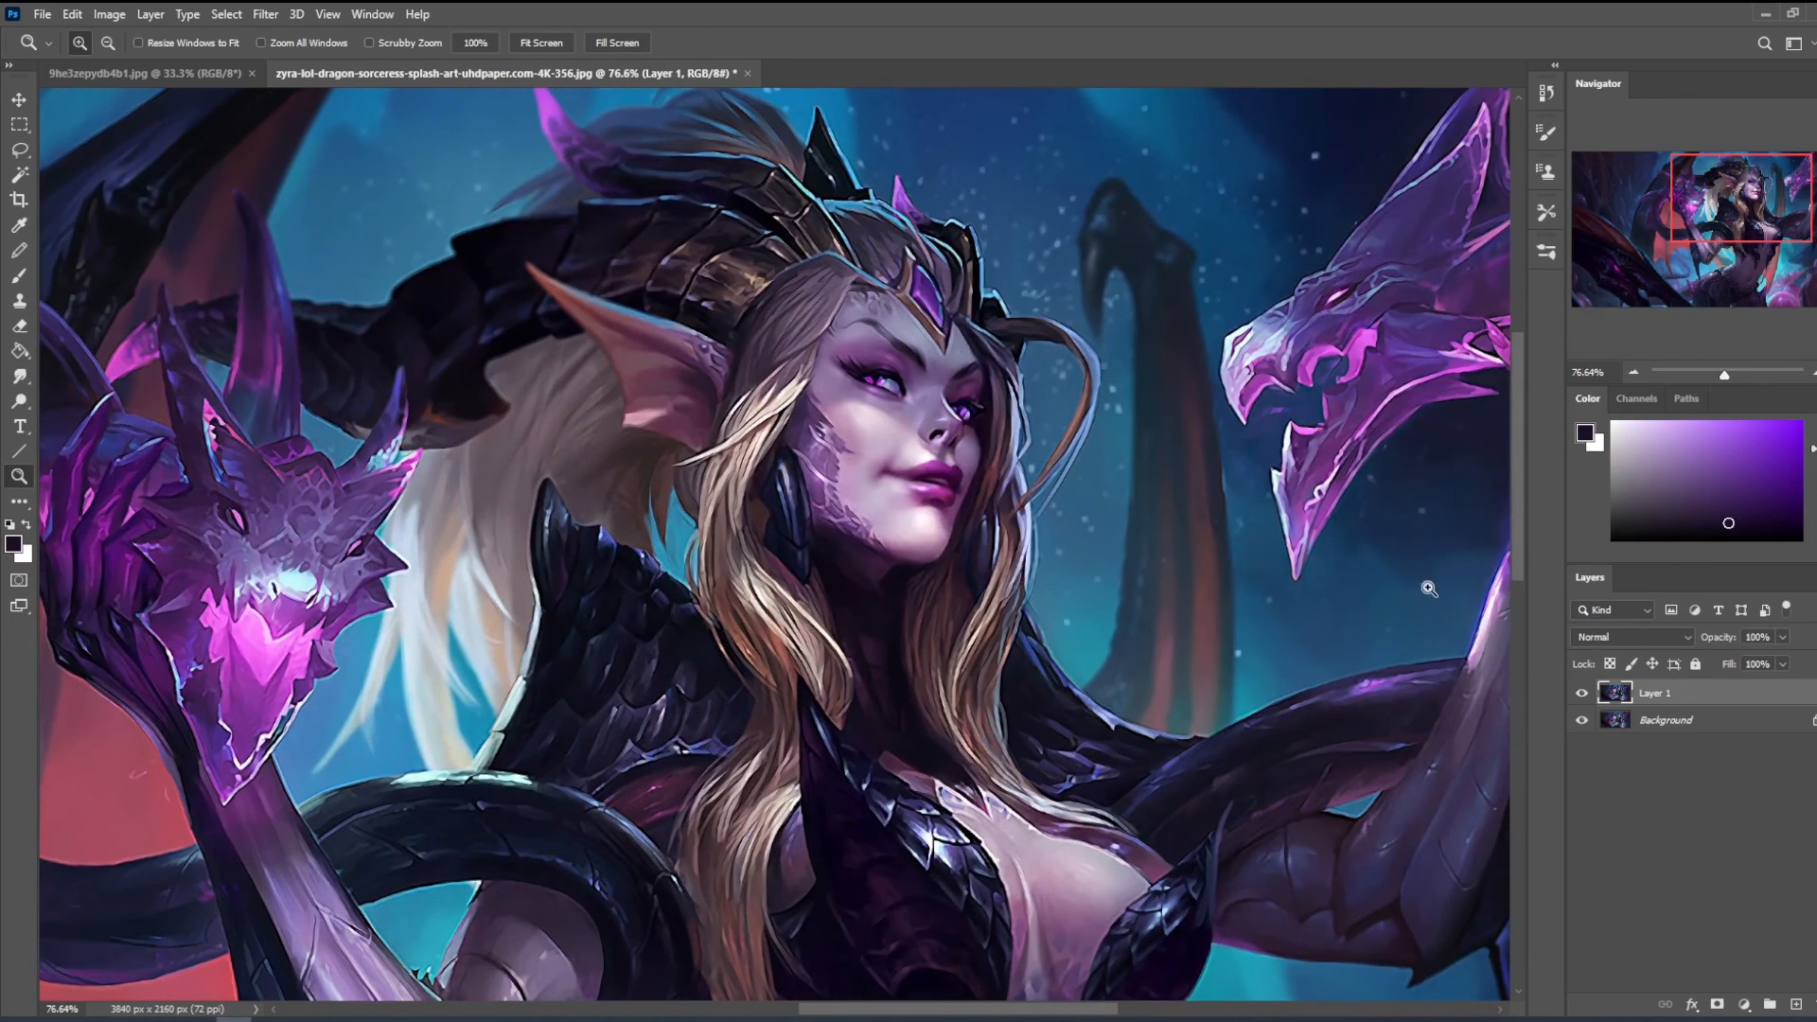
click(1581, 697)
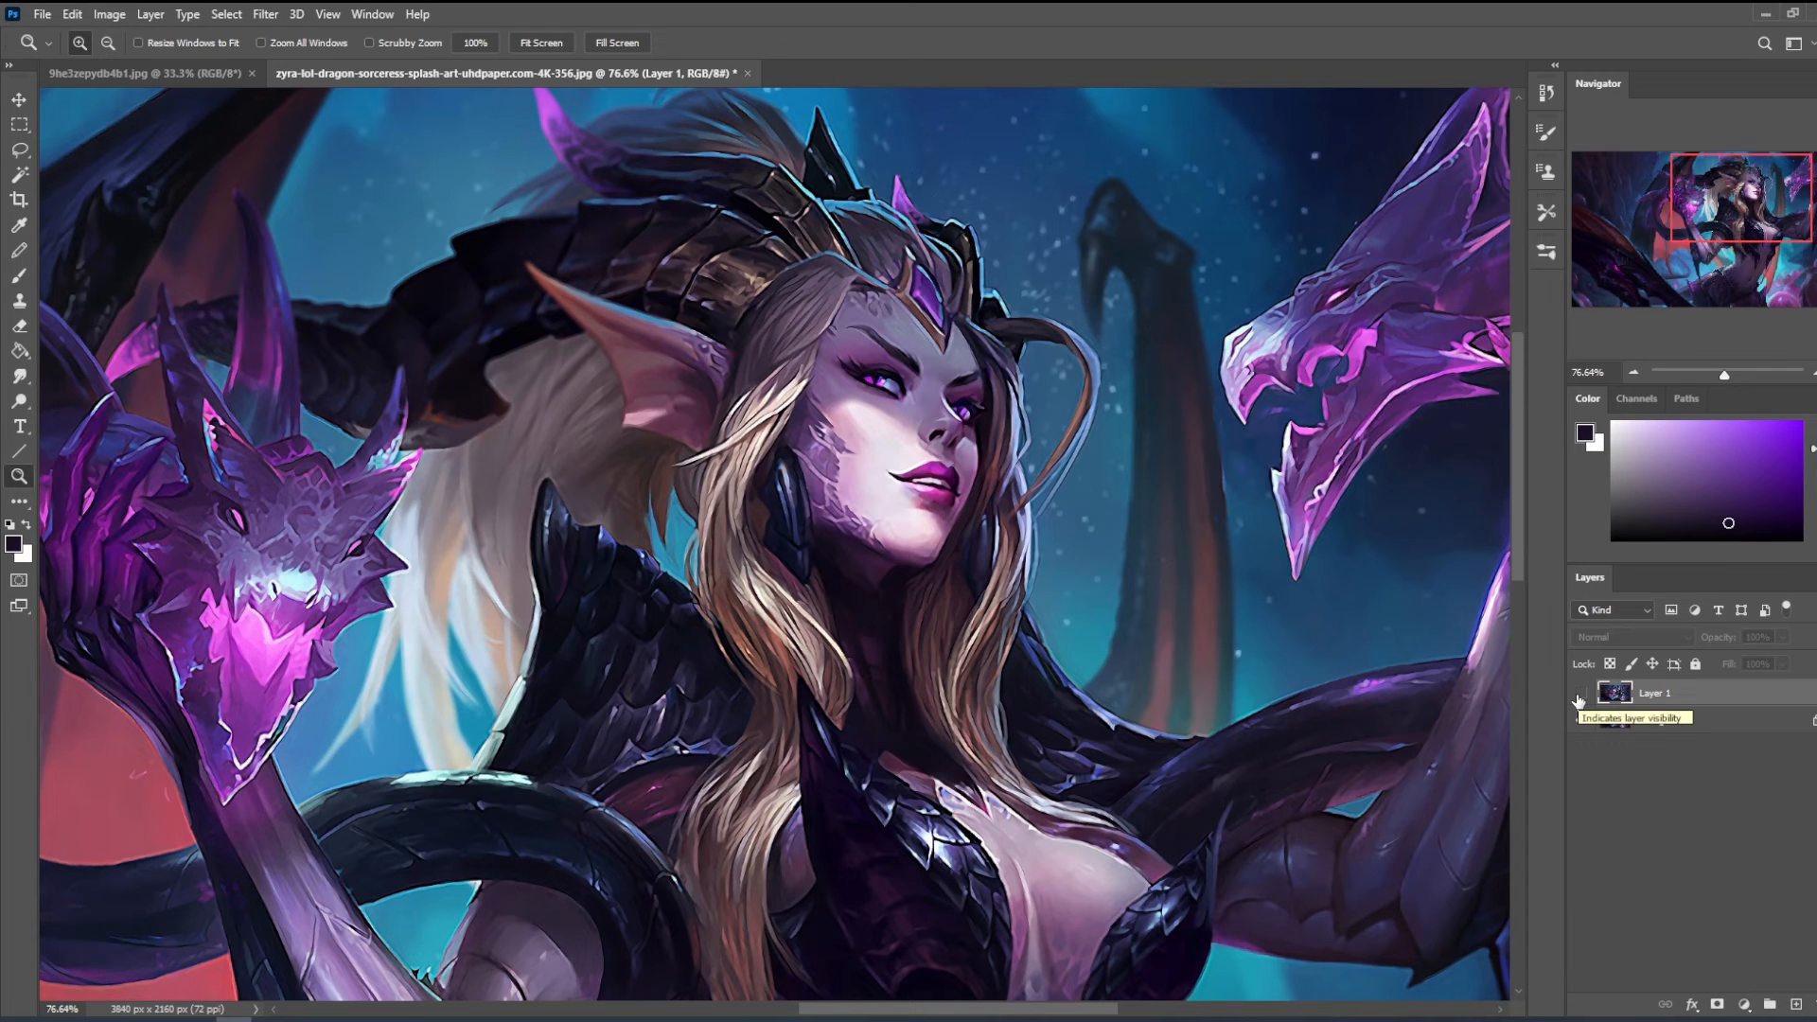
click(1579, 694)
click(1580, 694)
click(1580, 695)
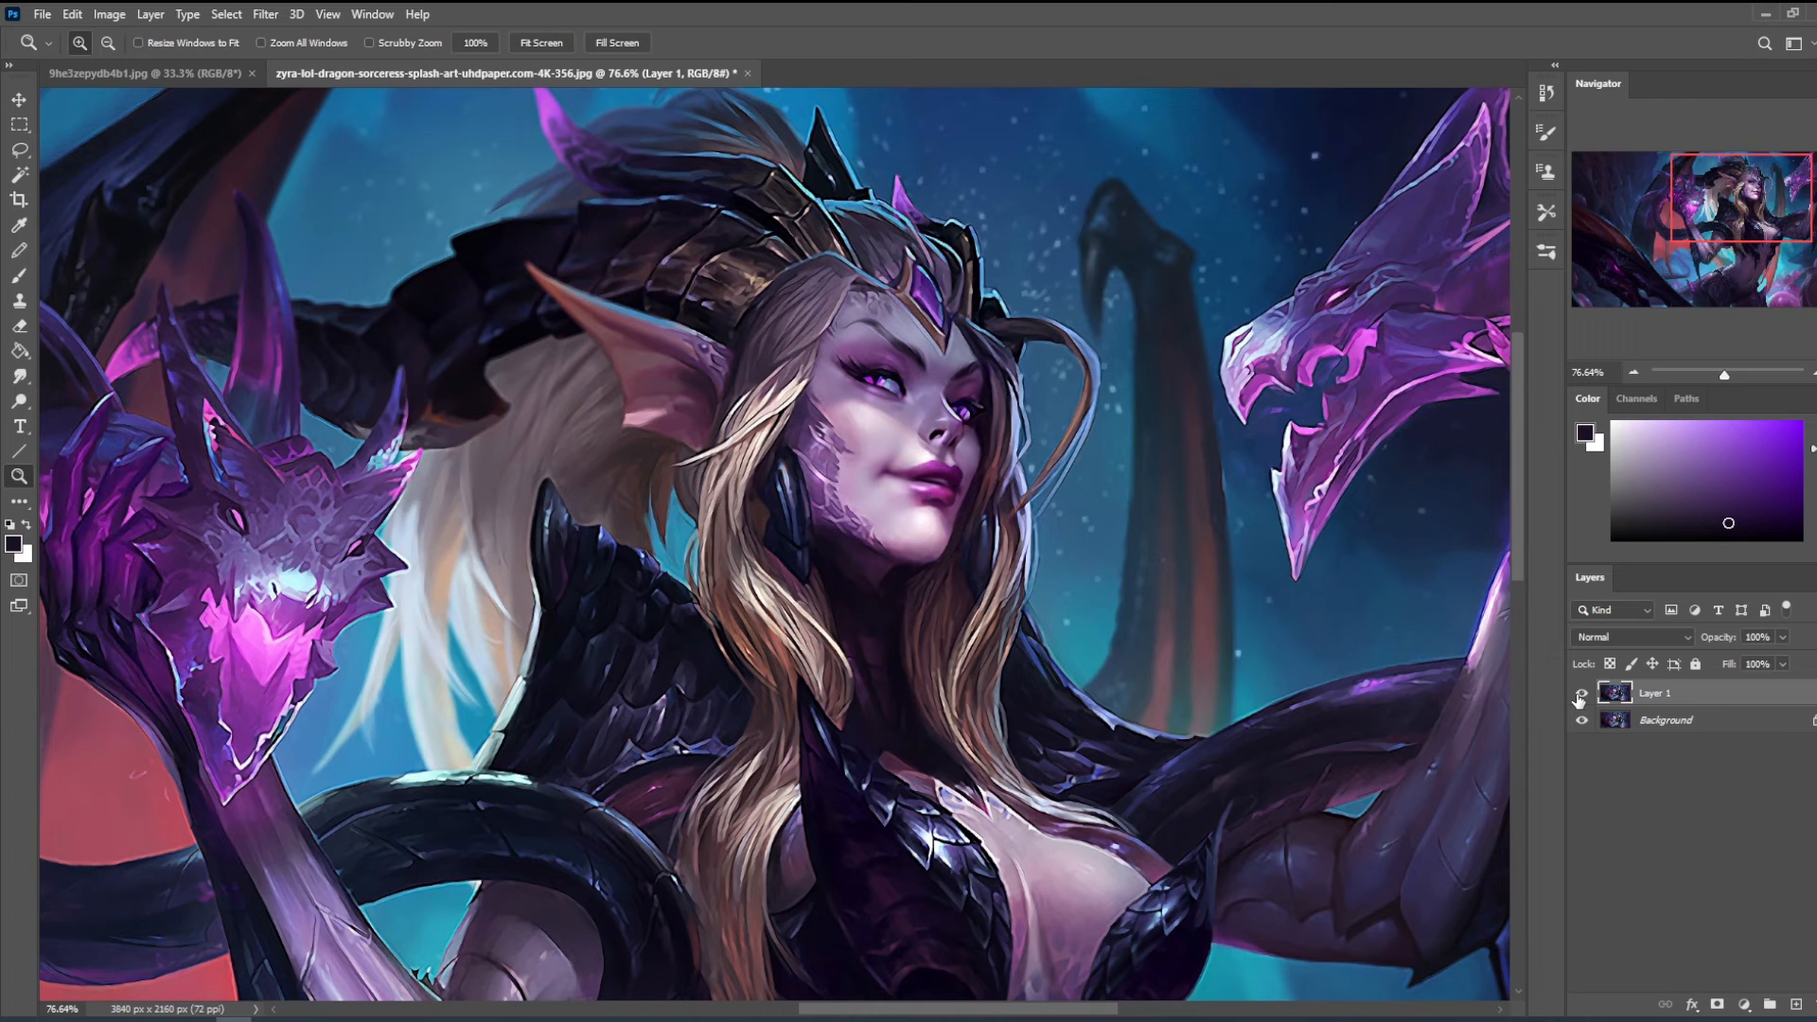
click(1580, 695)
click(1579, 695)
click(1580, 695)
click(1580, 695)
click(1579, 695)
click(1579, 695)
- Lasso the sorceress's face on Layer 1 and sharpen it with the Unsharp Mask filter, adjusting amount and radius
key(l)
mouse_move(974, 452)
mouse_down()
mouse_move(925, 431)
mouse_move(947, 371)
mouse_move(873, 297)
mouse_move(795, 476)
mouse_move(960, 581)
mouse_up()
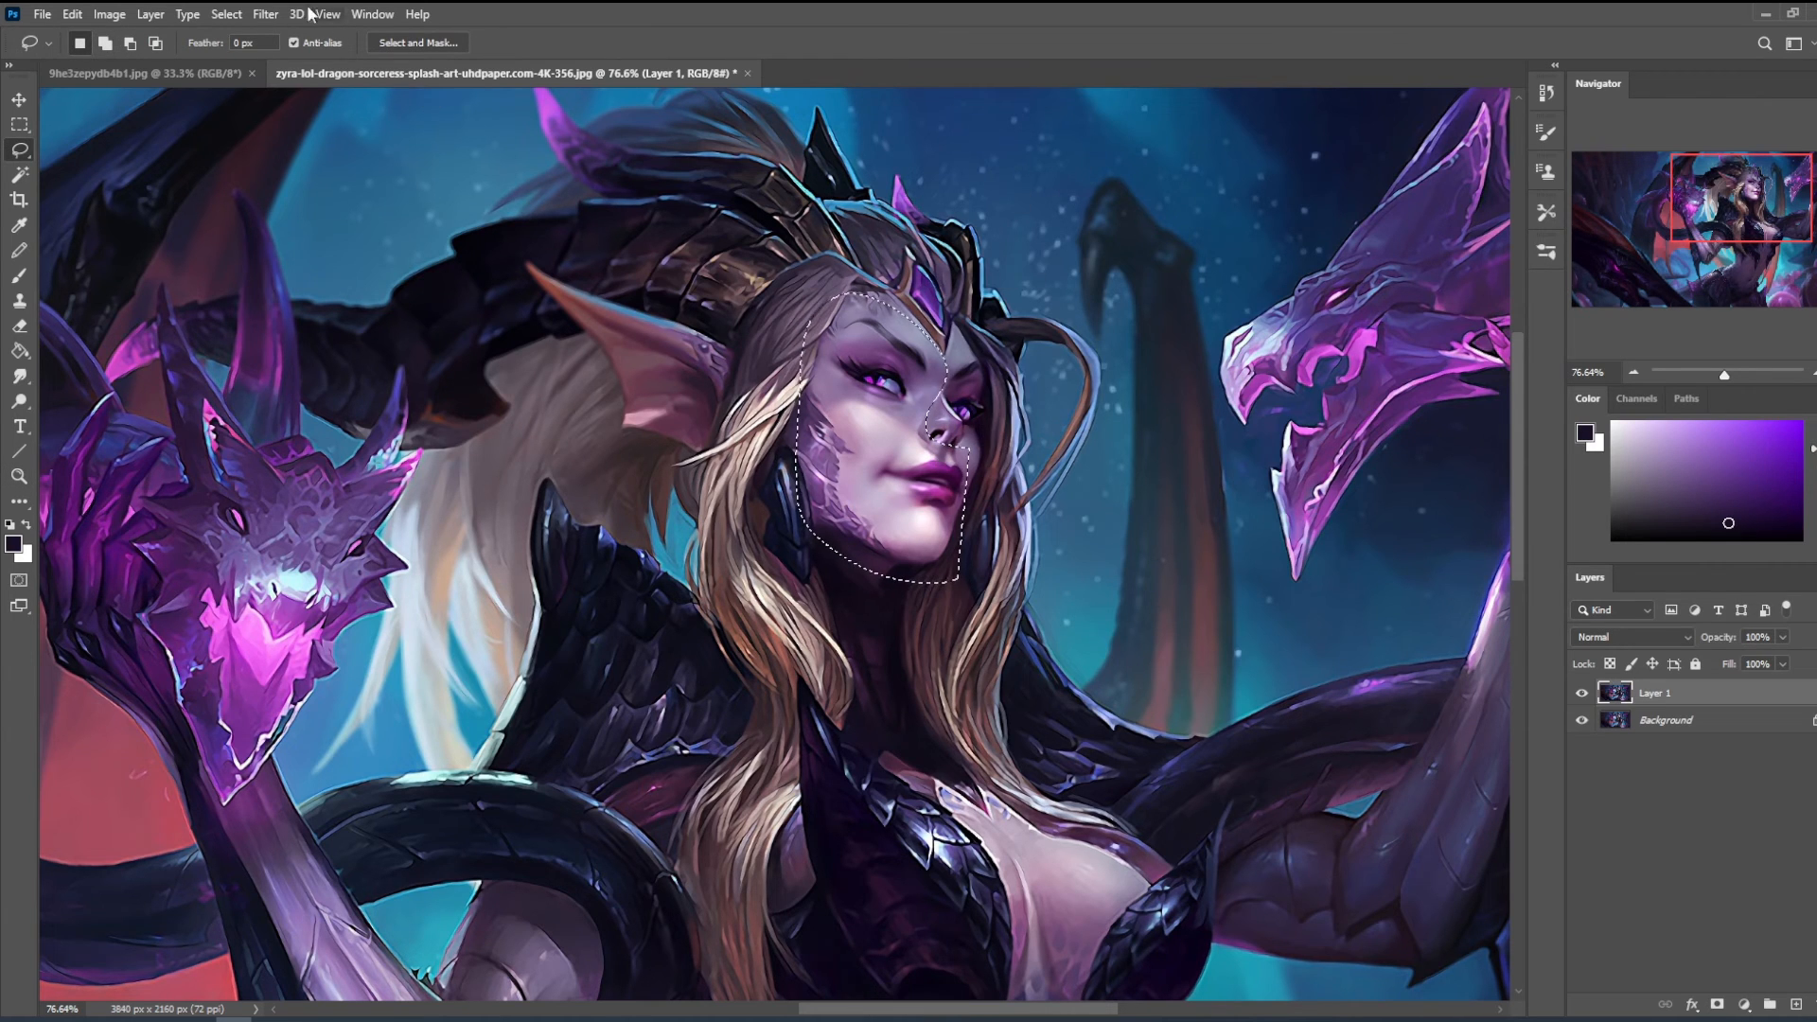
click(267, 14)
mouse_move(376, 409)
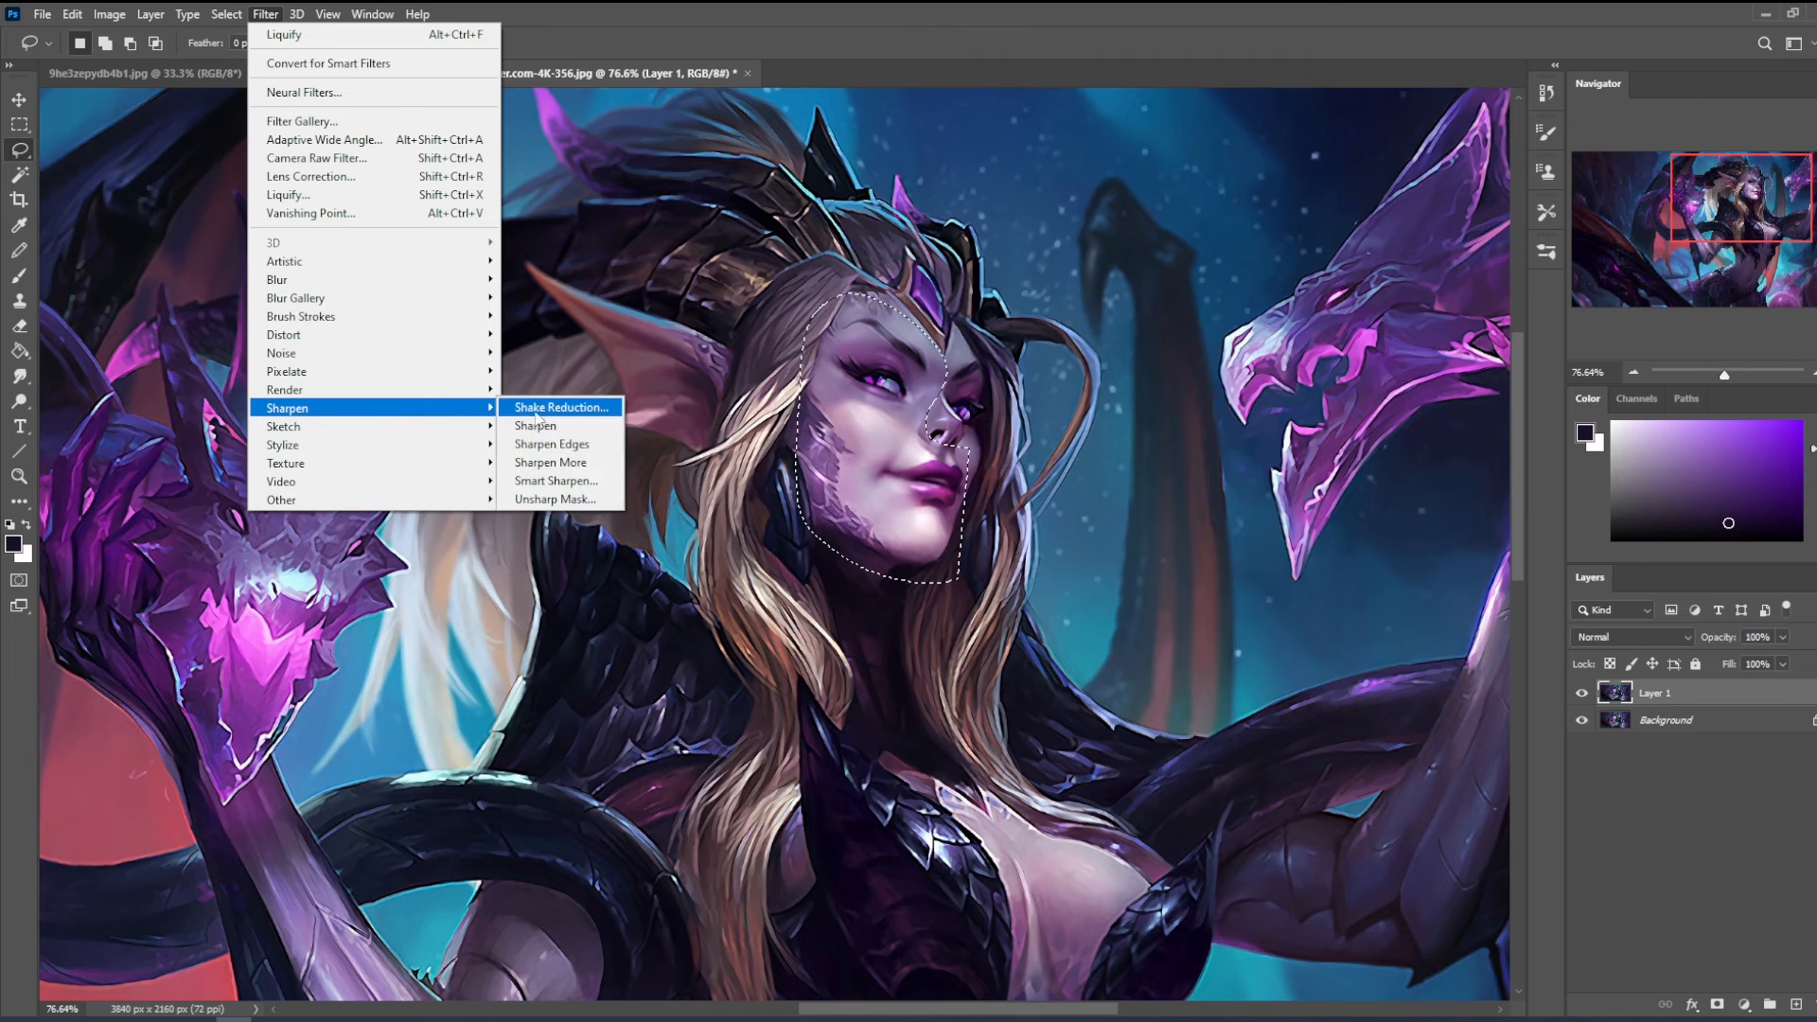
click(558, 498)
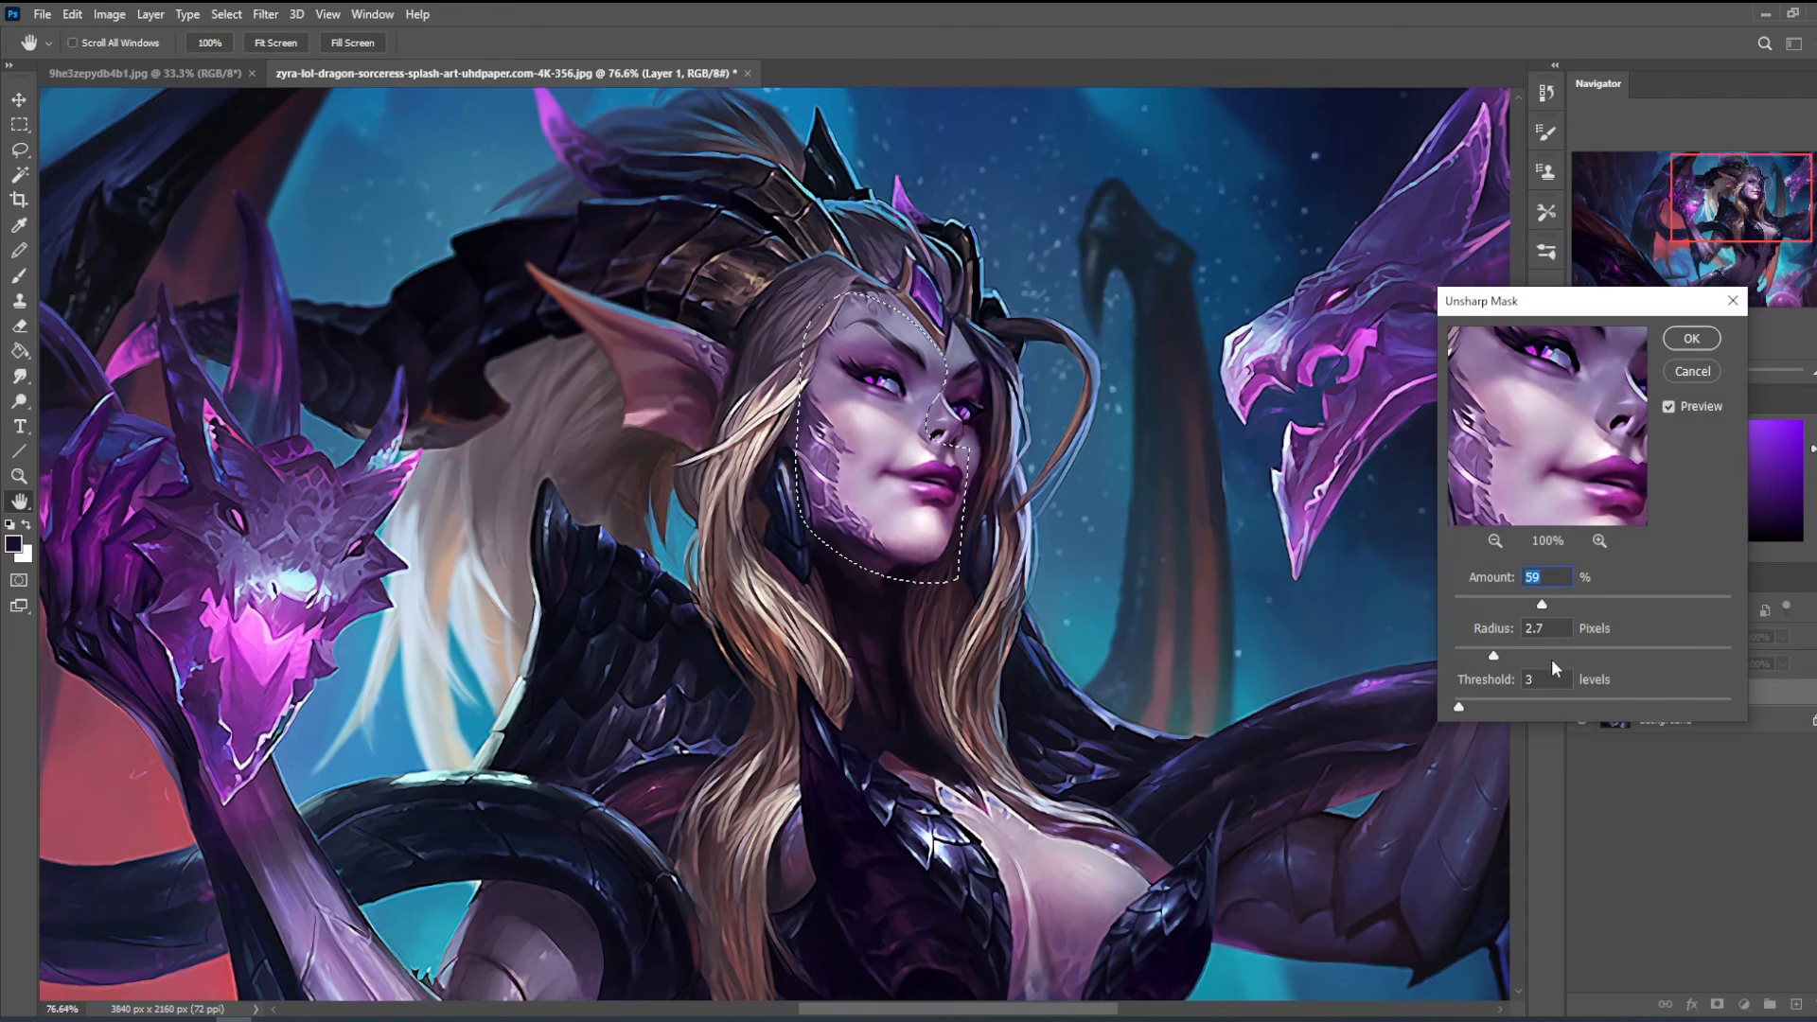
click(1506, 653)
click(1557, 604)
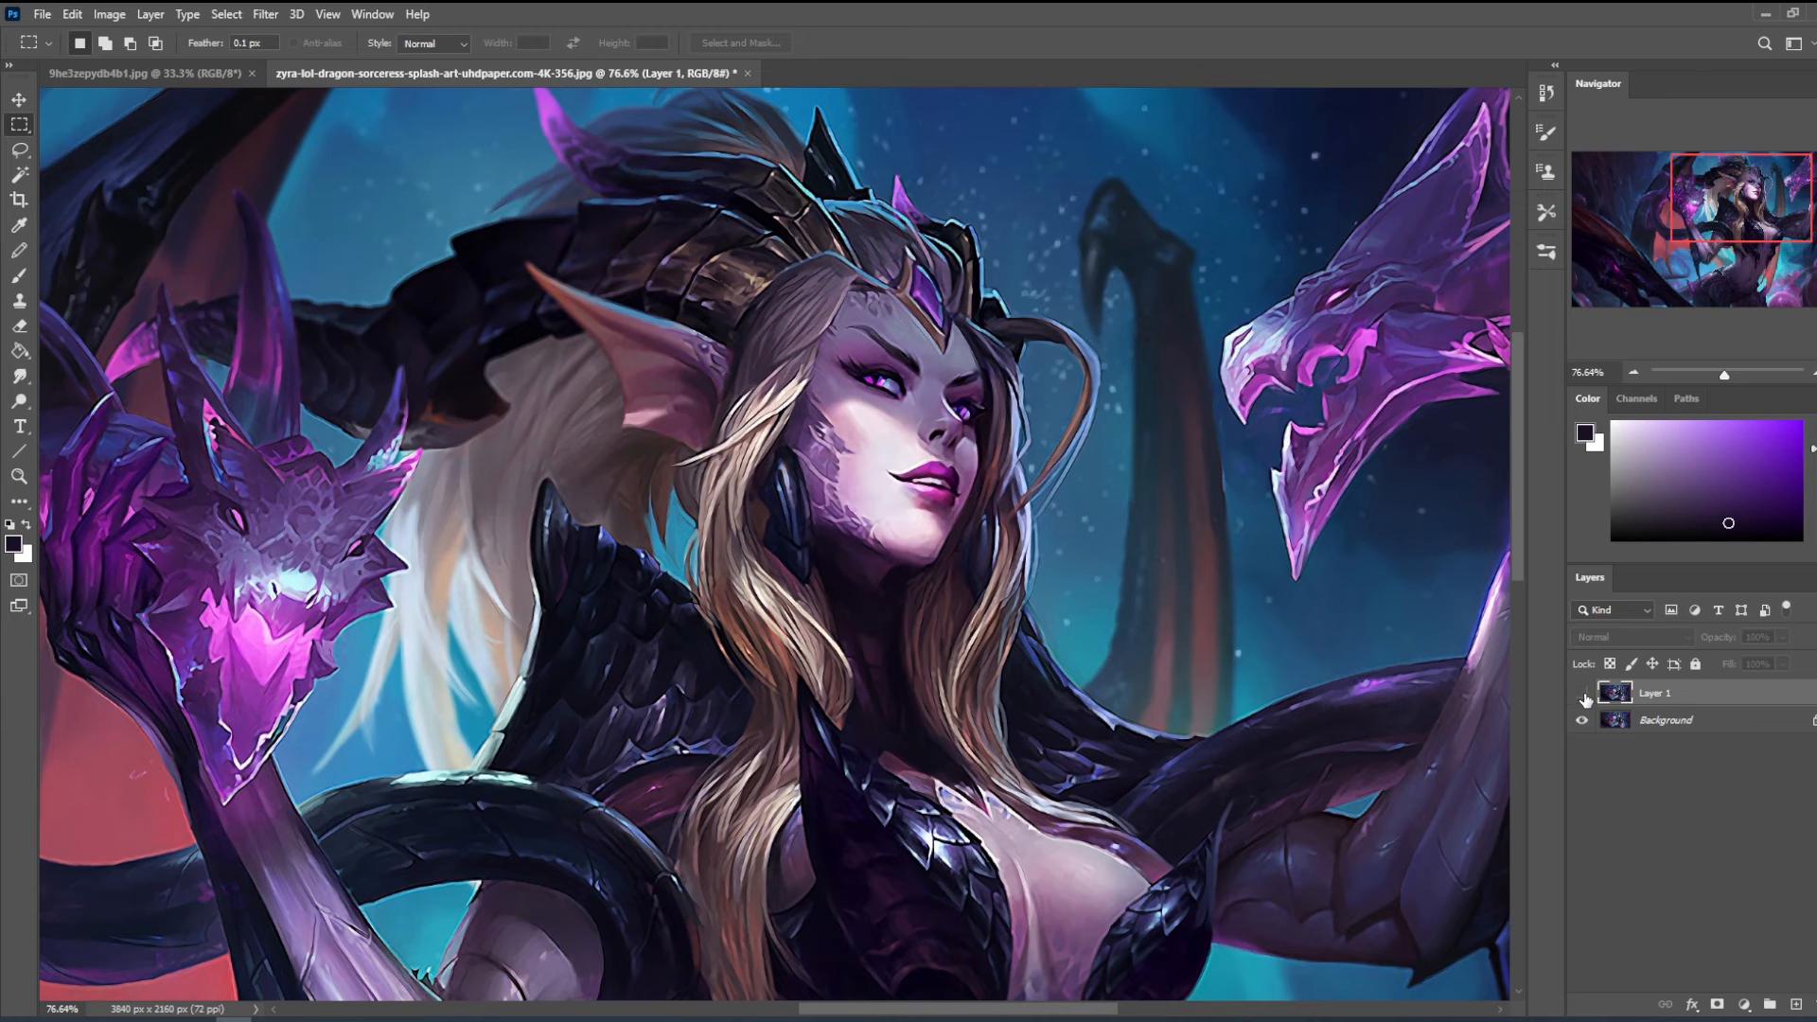
click(1582, 694)
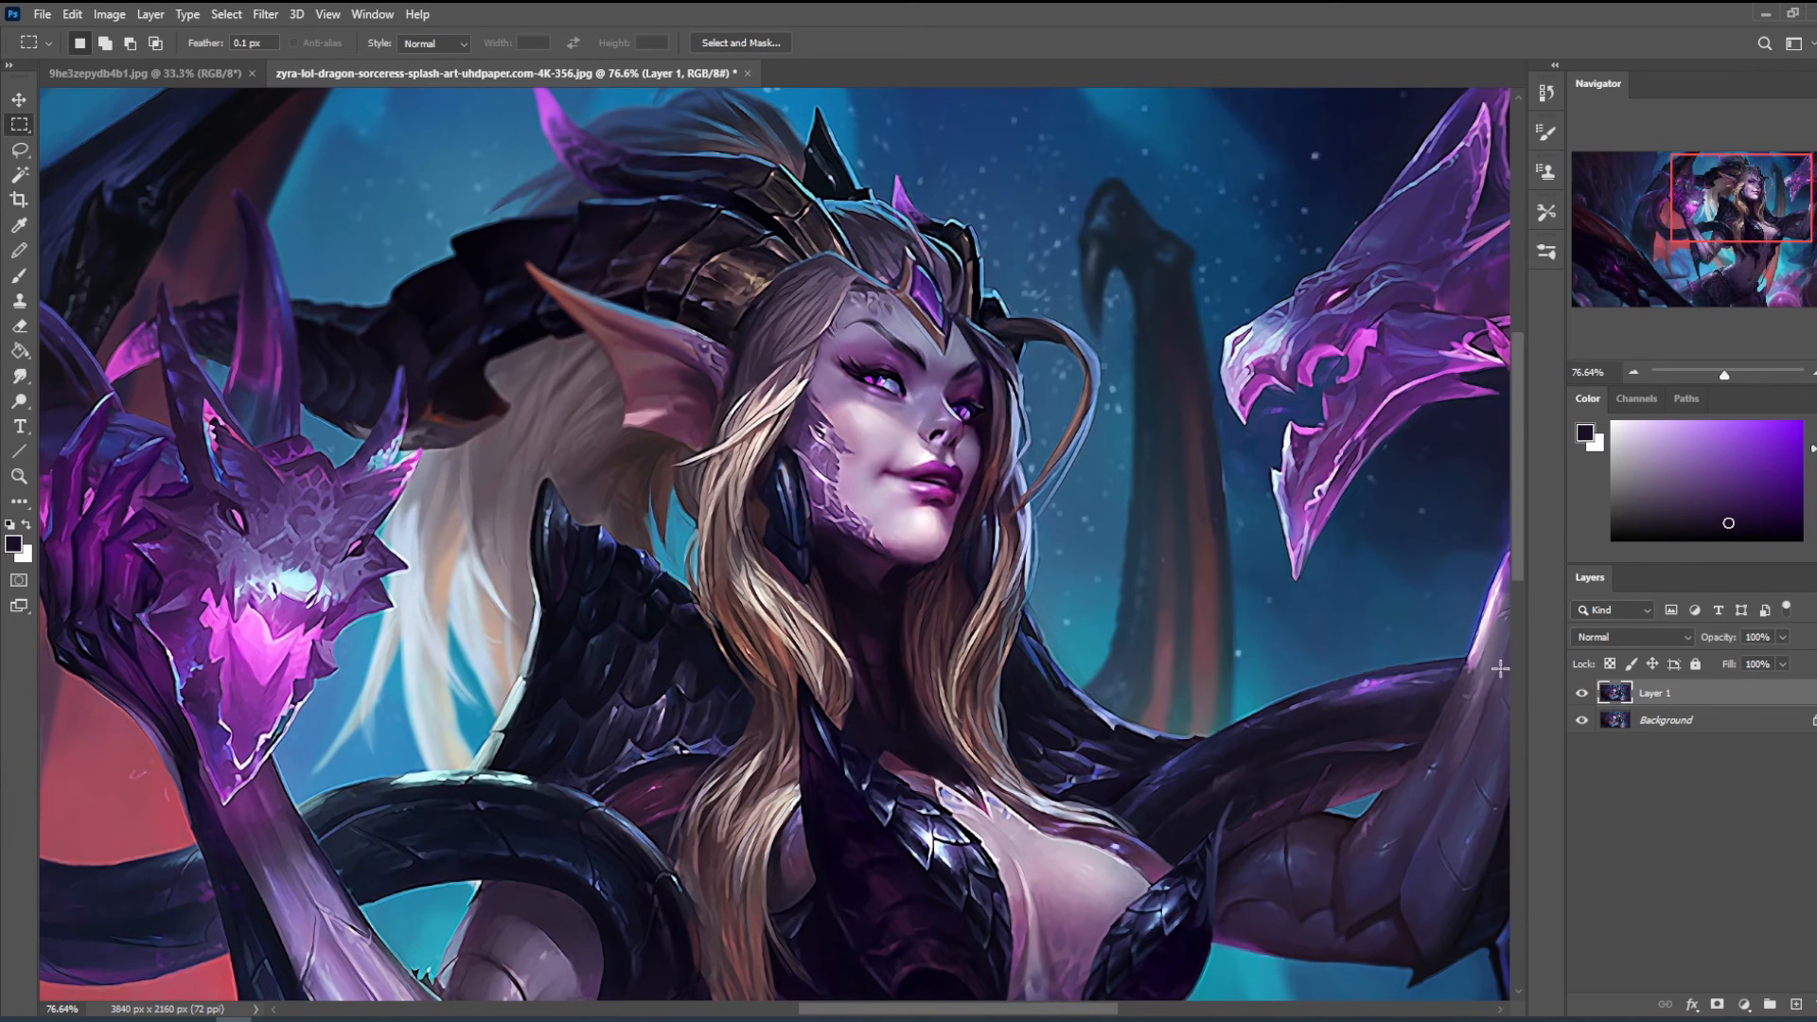
- Lasso the corner of the mouth, copy it to a new layer, reposition it and clean its edges with a 90 px eraser
key(ctrl+minus)
key(ctrl+minus)
key(ctrl+minus)
key(l)
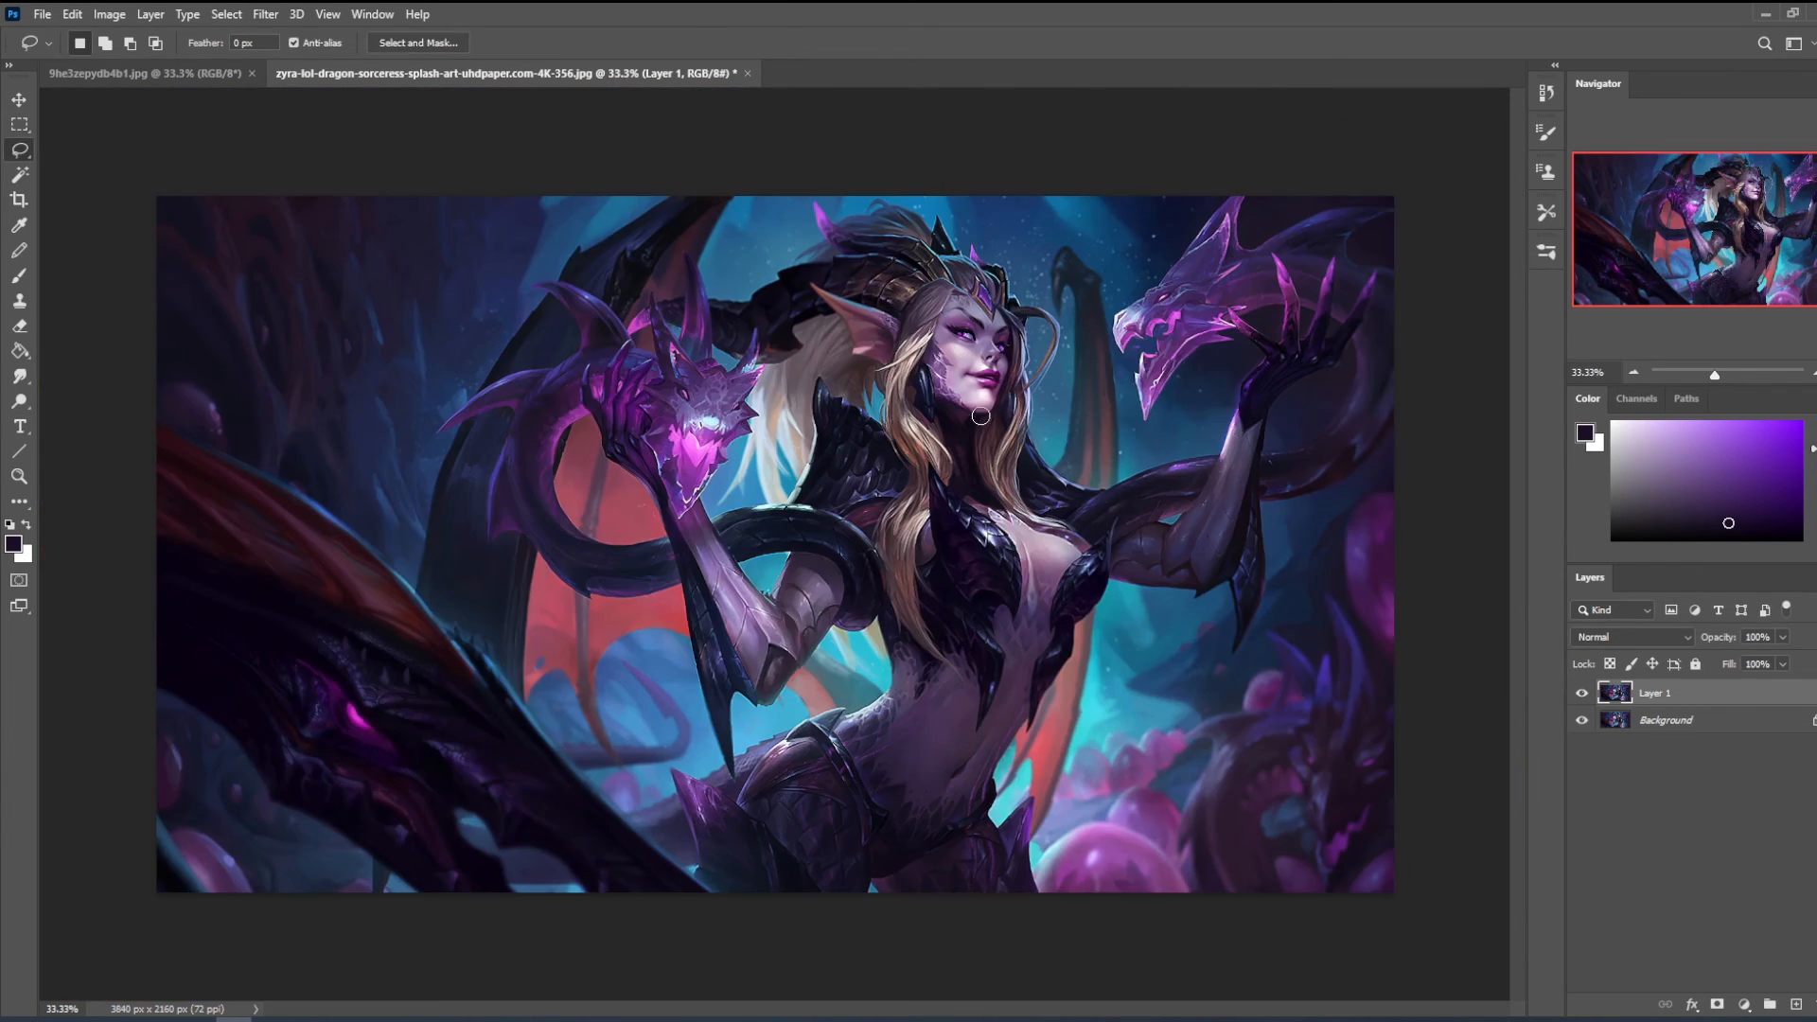
key(z)
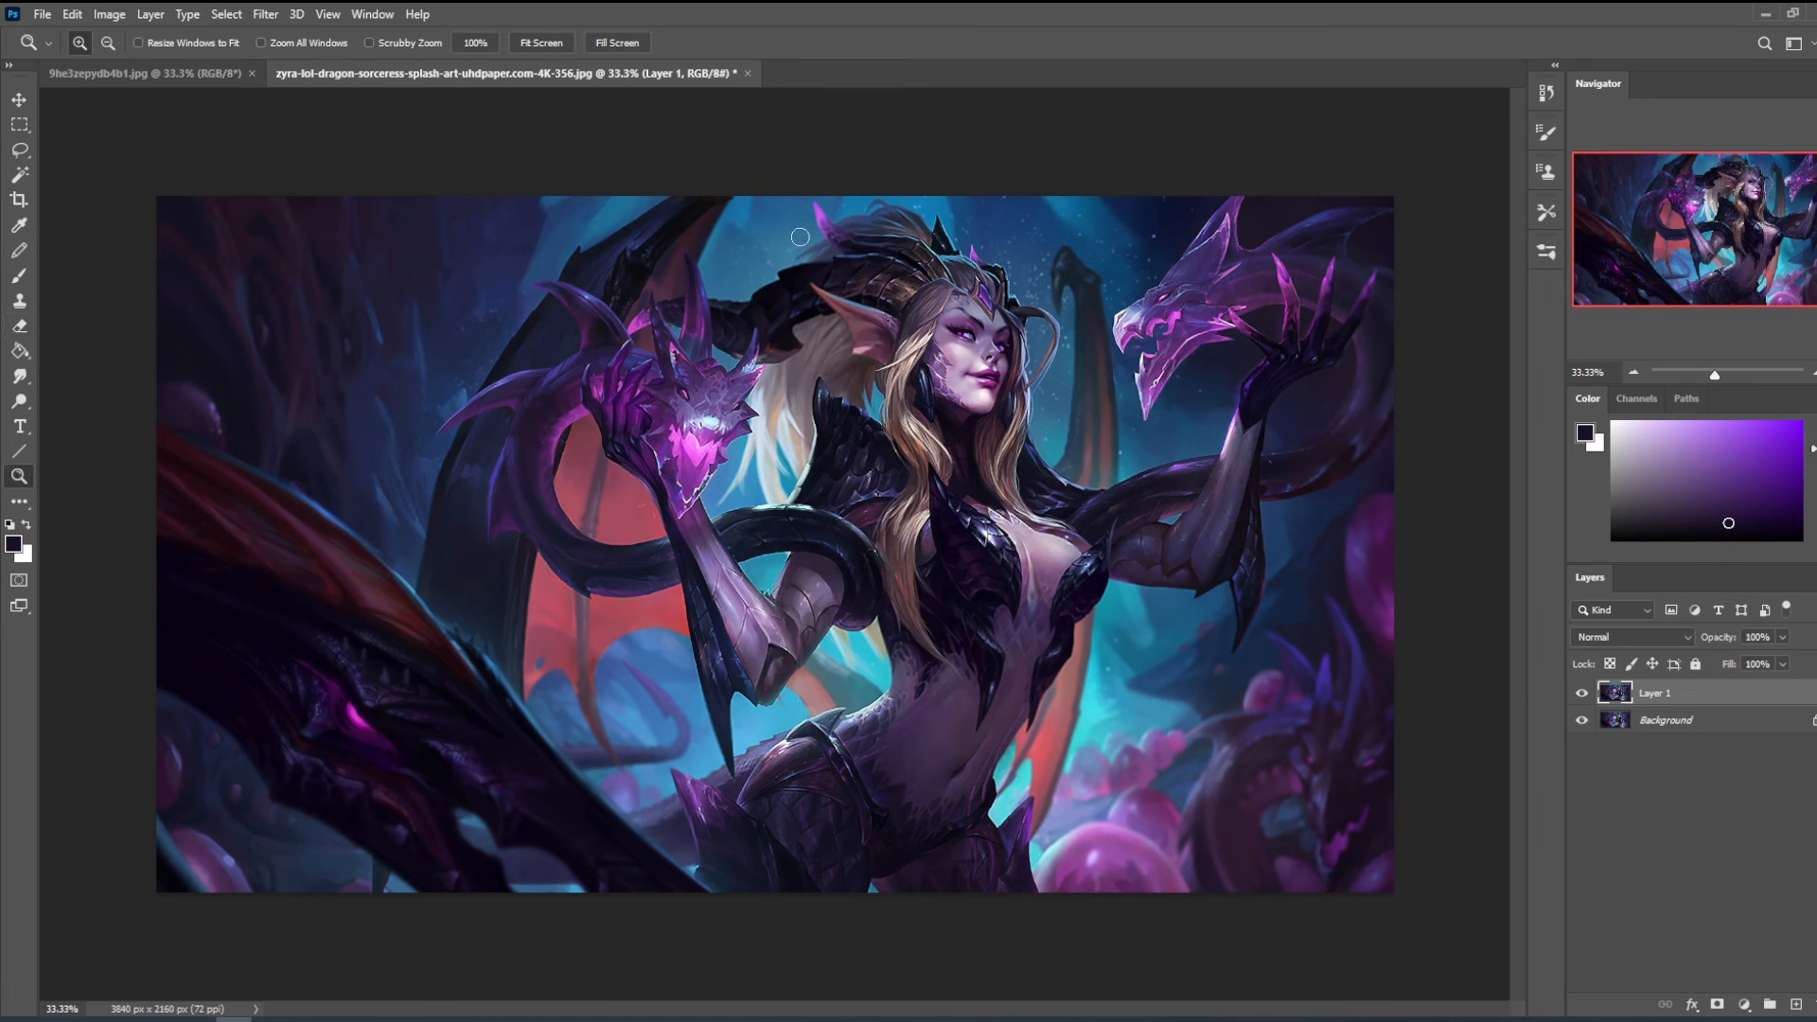
click(960, 323)
key(l)
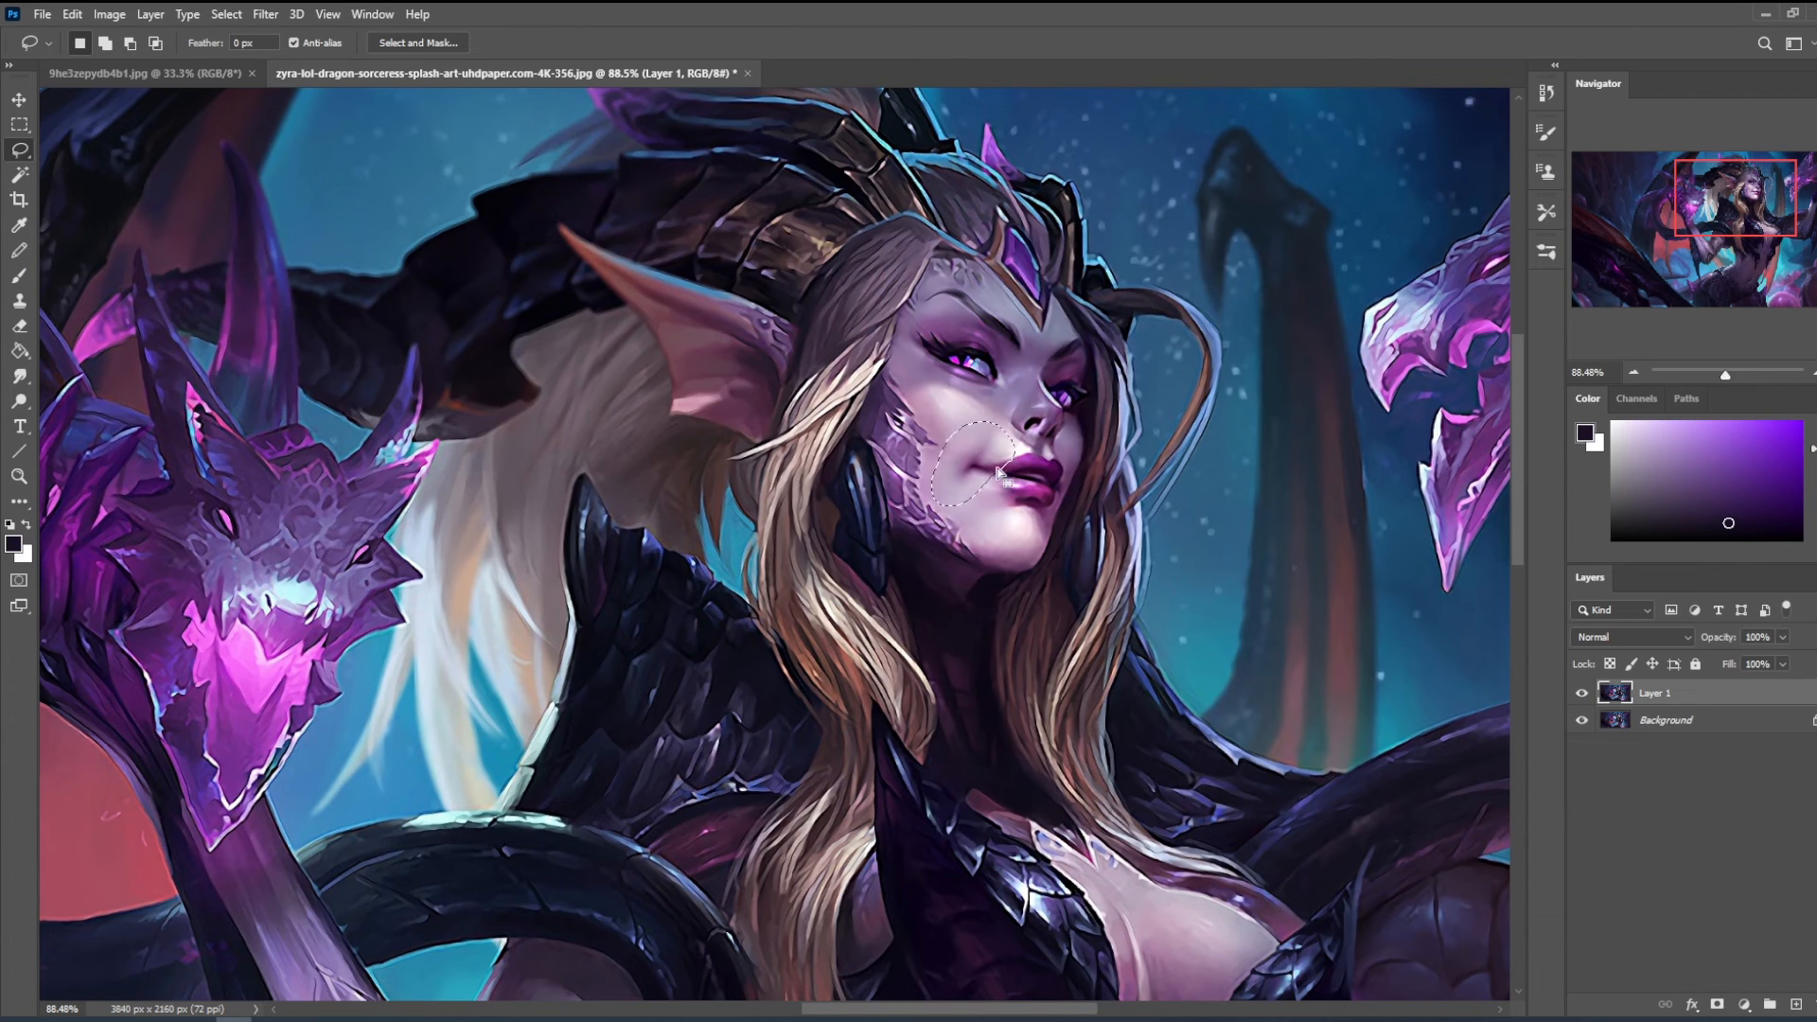
key(ctrl+shift+alt+n)
key(v)
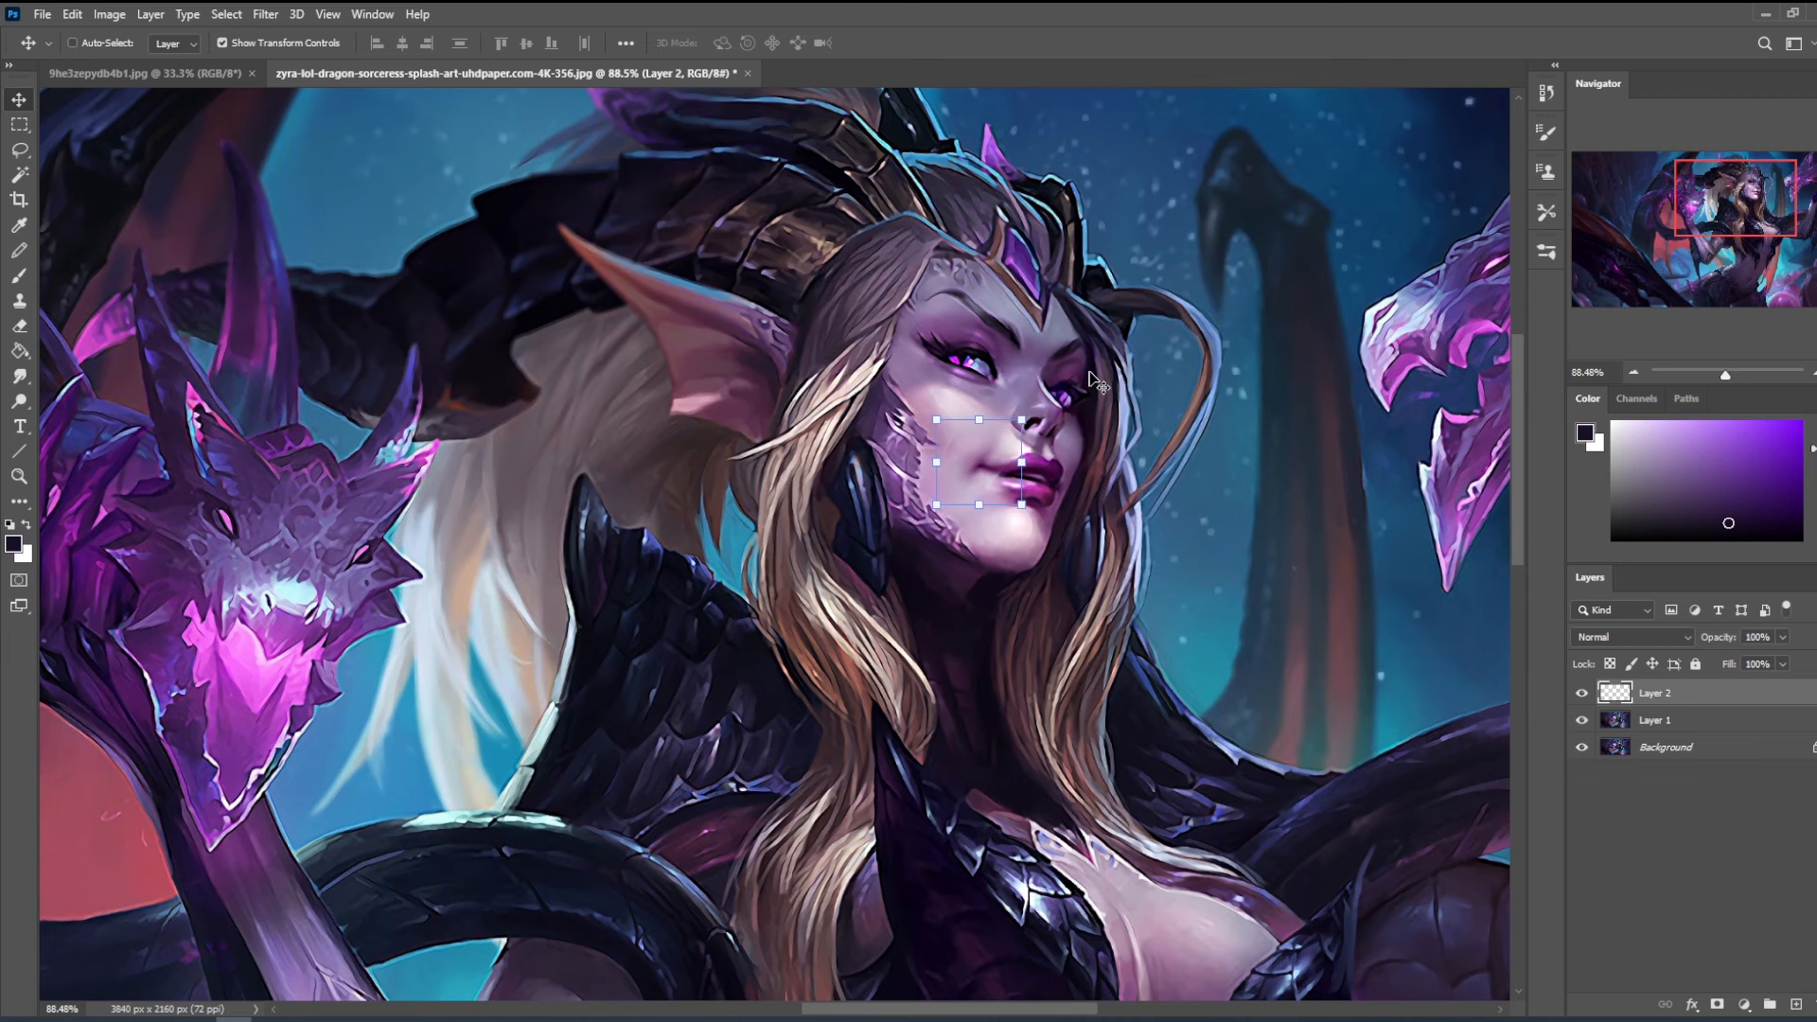
key(ctrl+minus)
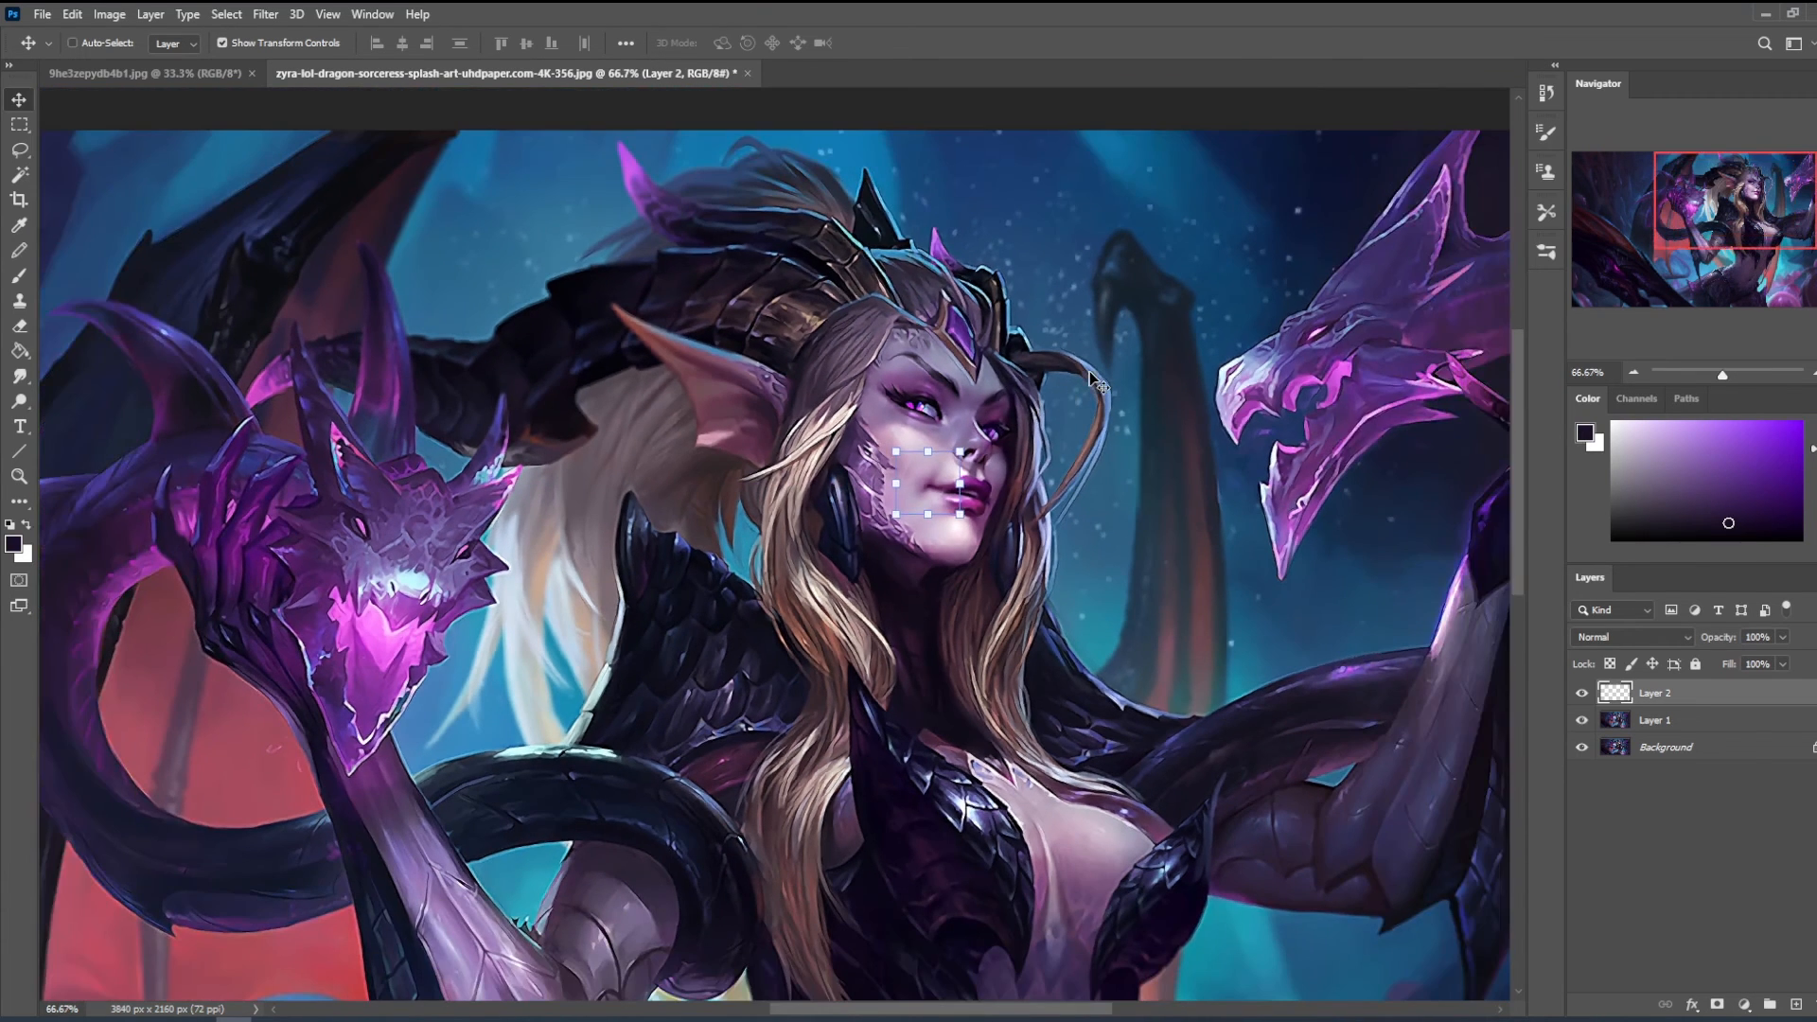
key(b)
key(e)
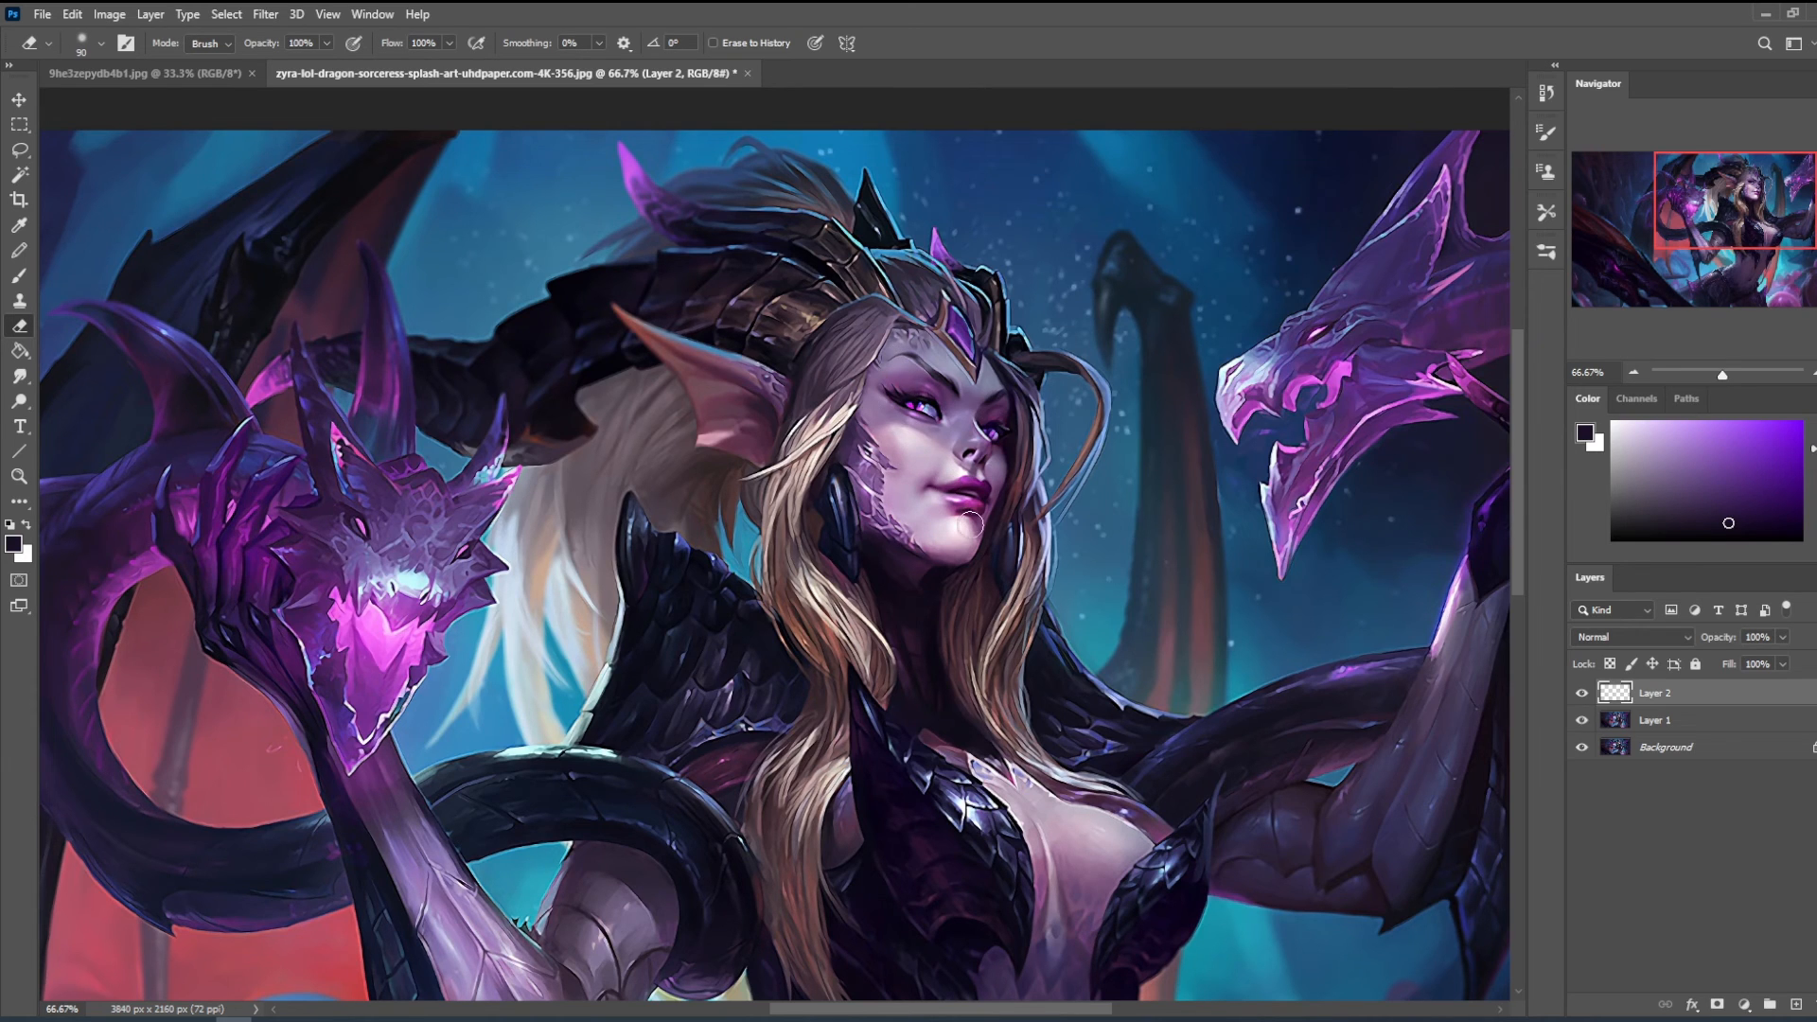
- Compare the mouth corner with Layer 2 hidden and shown, viewing the face at smaller scales
click(1582, 694)
click(1582, 694)
click(1583, 694)
click(1582, 693)
key(ctrl+minus)
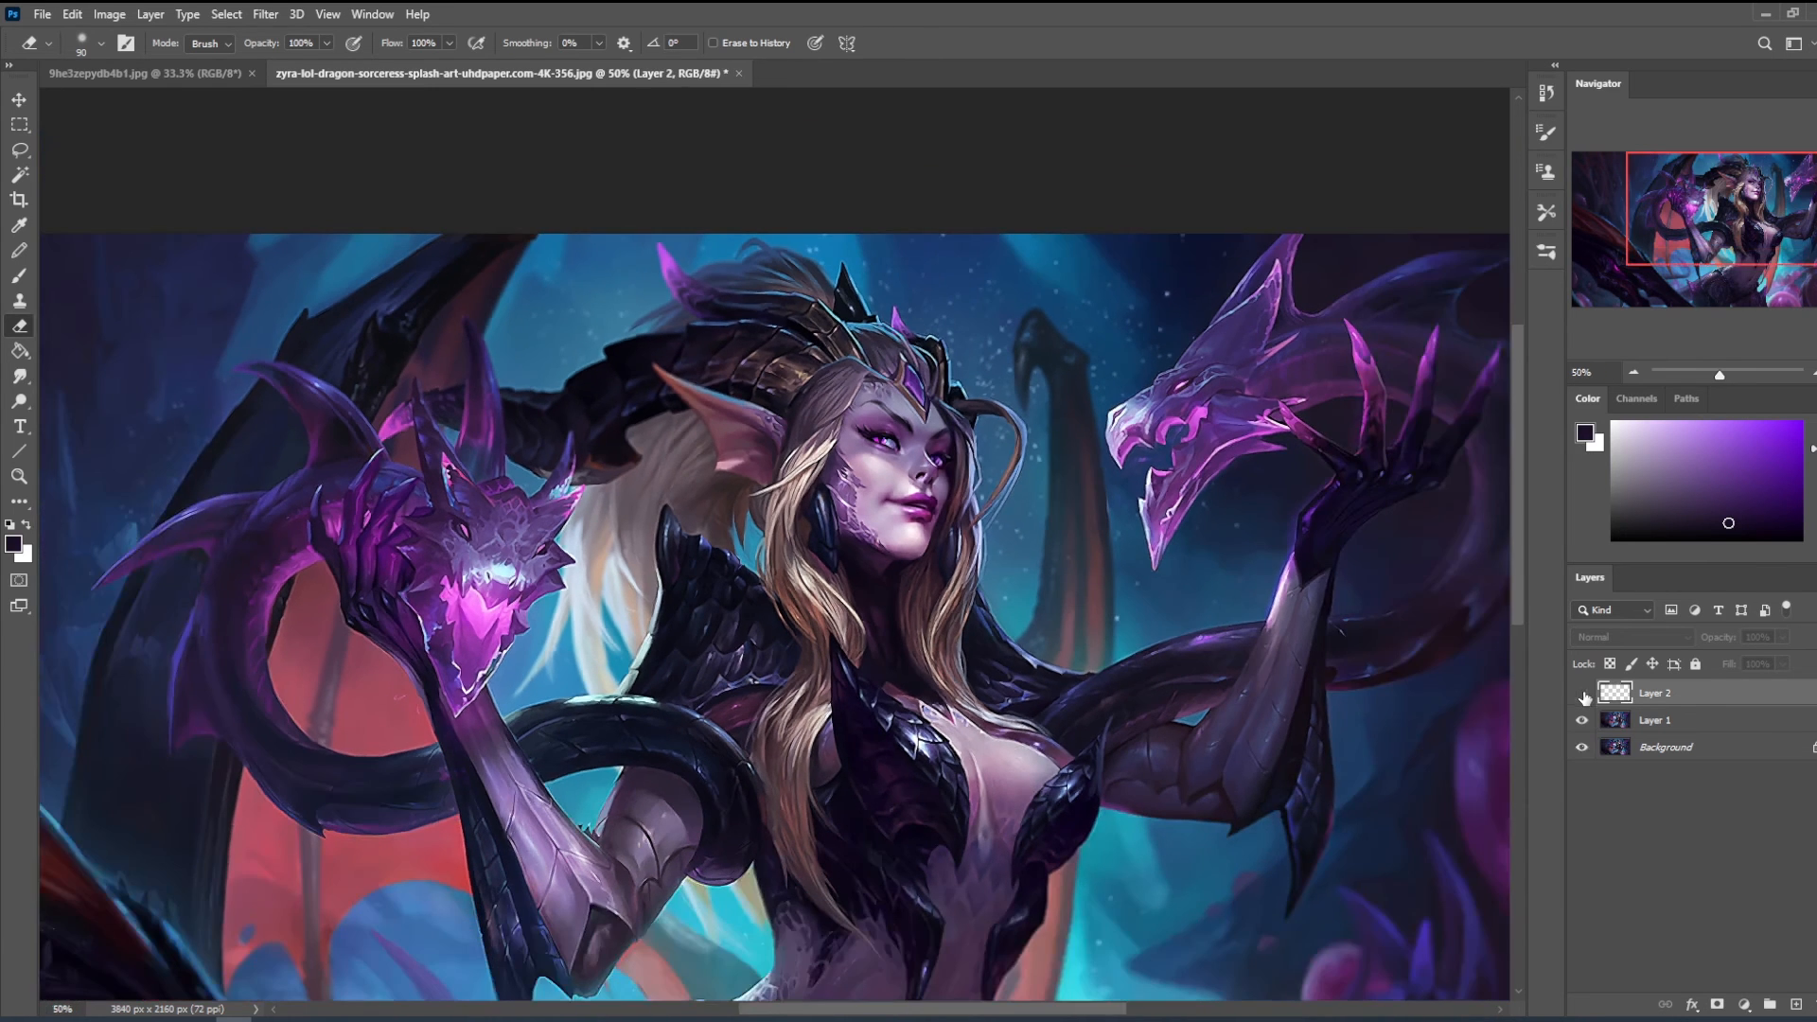
key(ctrl+minus)
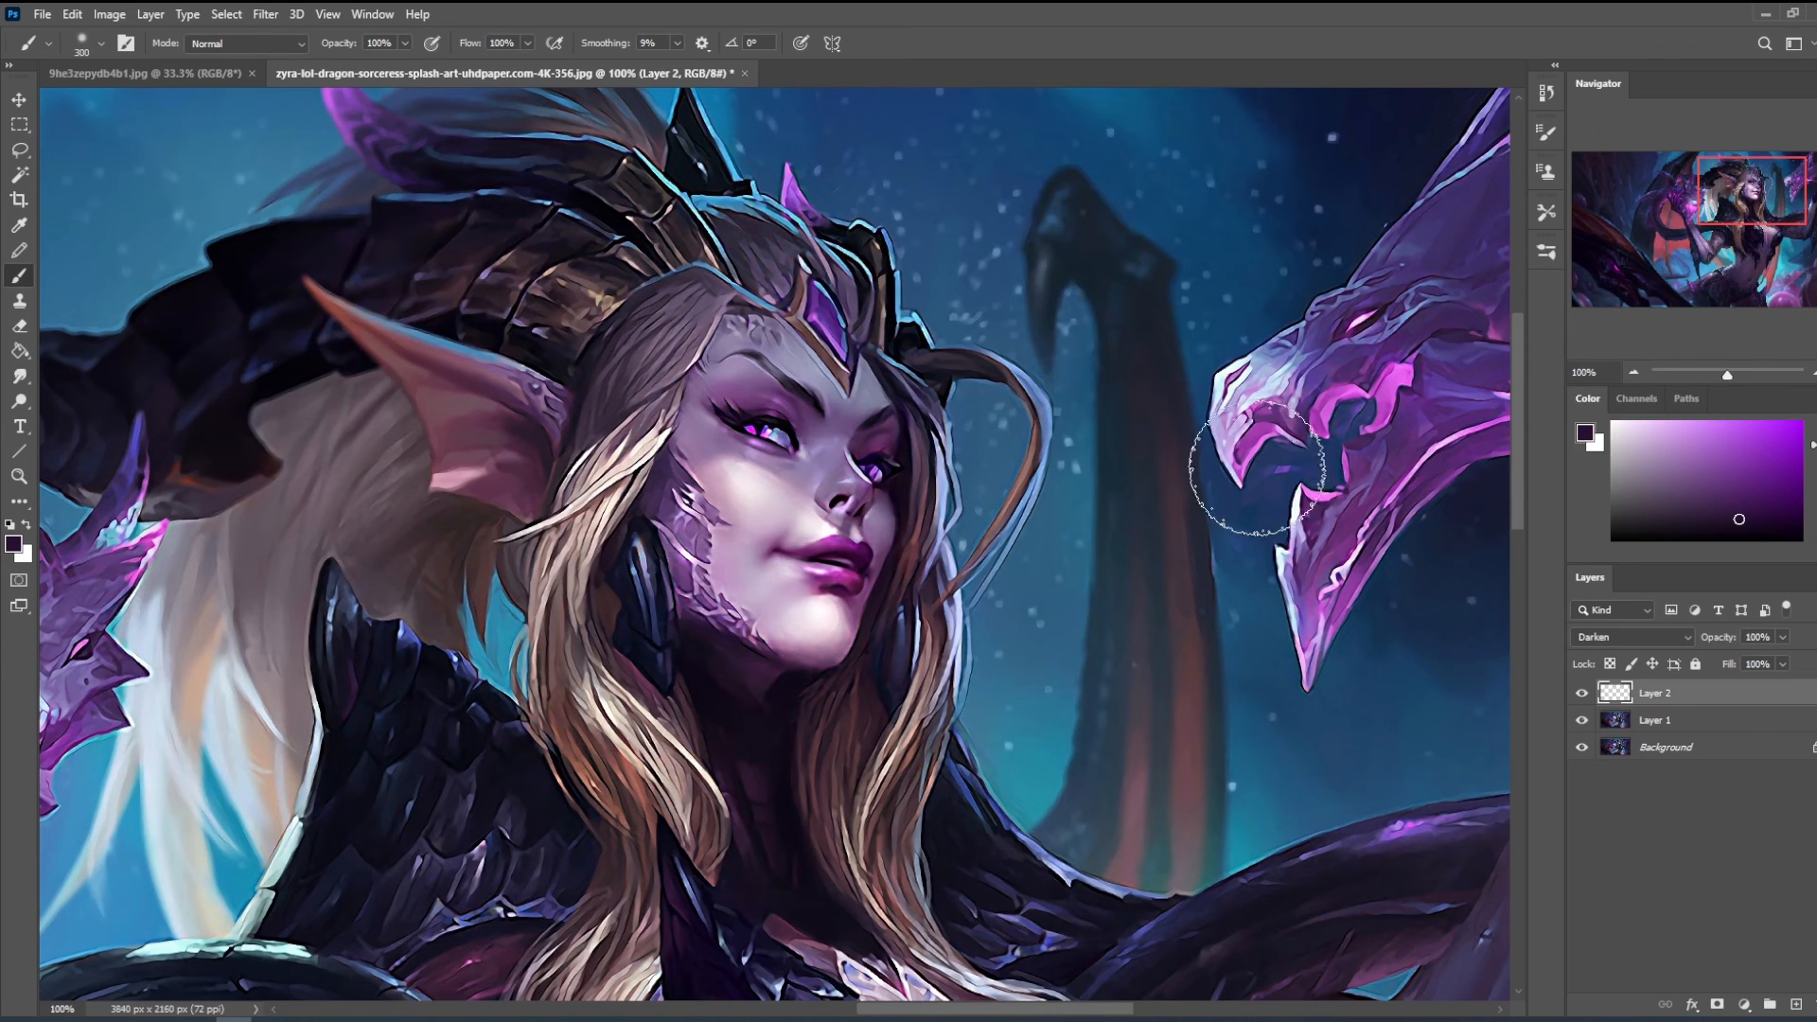
- Paint dark purple shading over the forehead and eyes on the Darken layer, with brush opacity at 29% and size reduced to 200 px
key(])
key(])
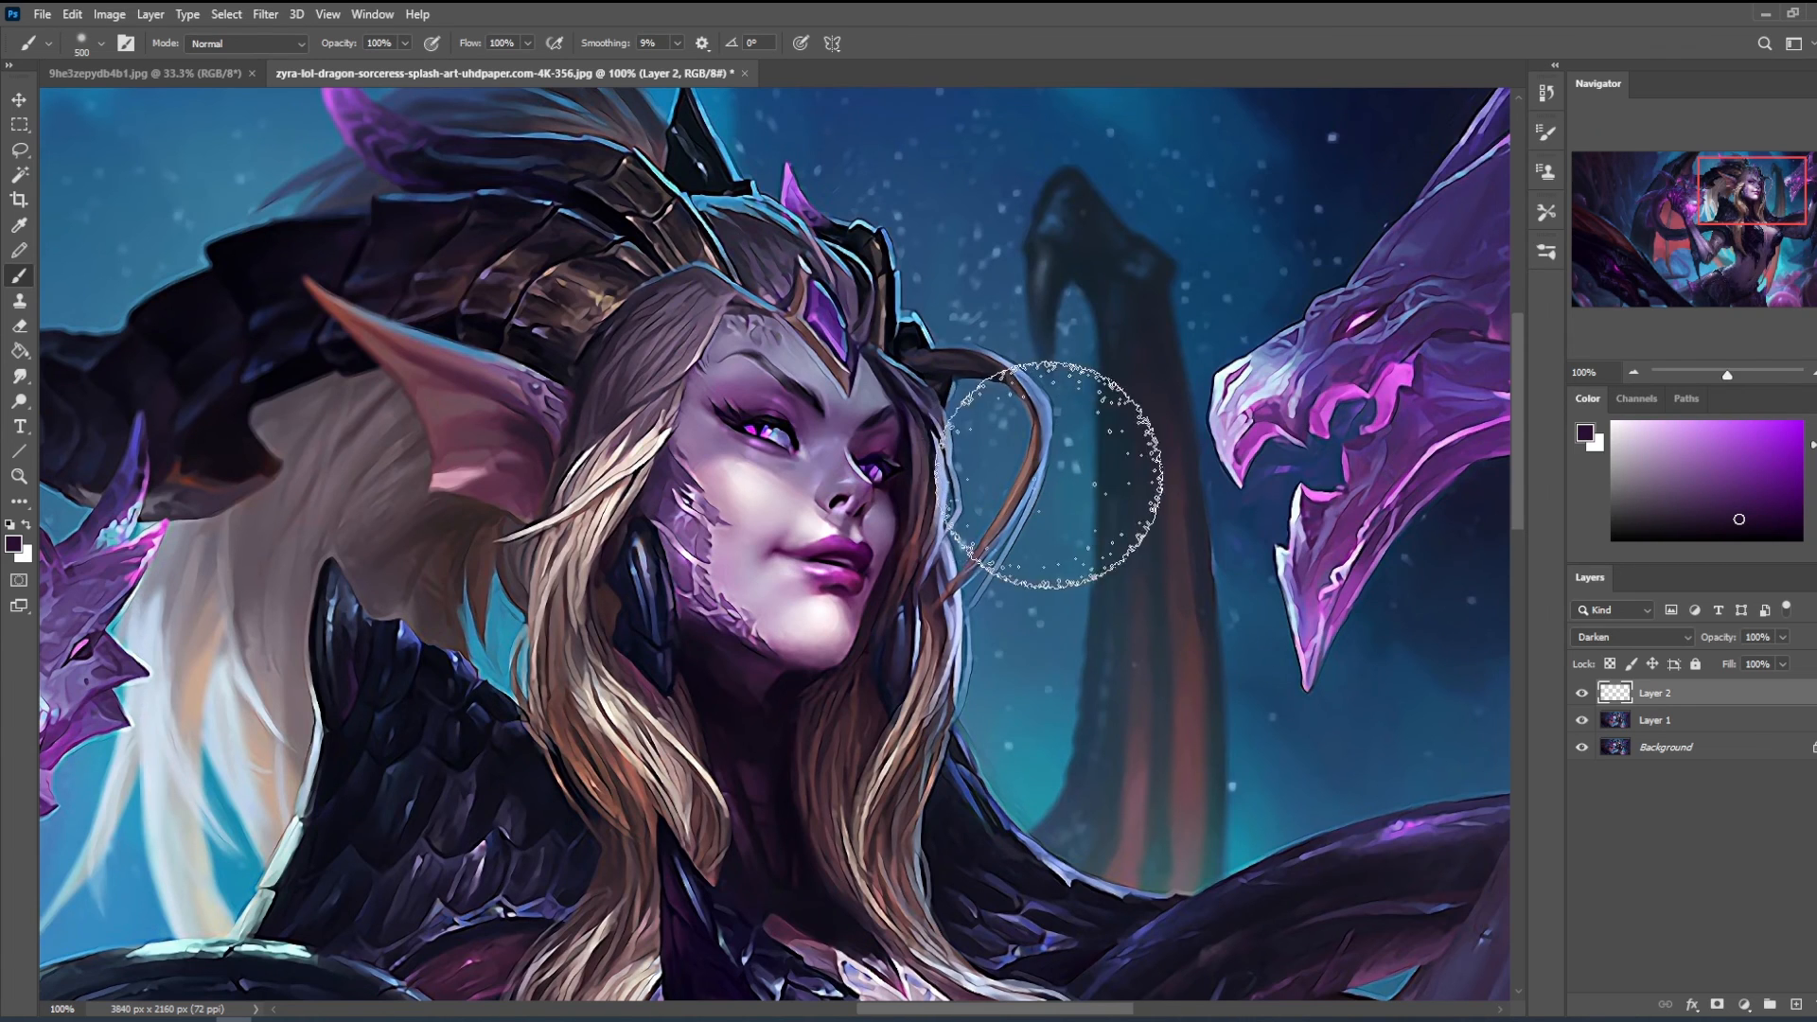
click(405, 42)
drag(409, 66, 341, 66)
click(818, 460)
key([)
key([)
mouse_move(726, 404)
mouse_down()
mouse_move(849, 397)
mouse_move(872, 448)
mouse_up()
key([)
key([)
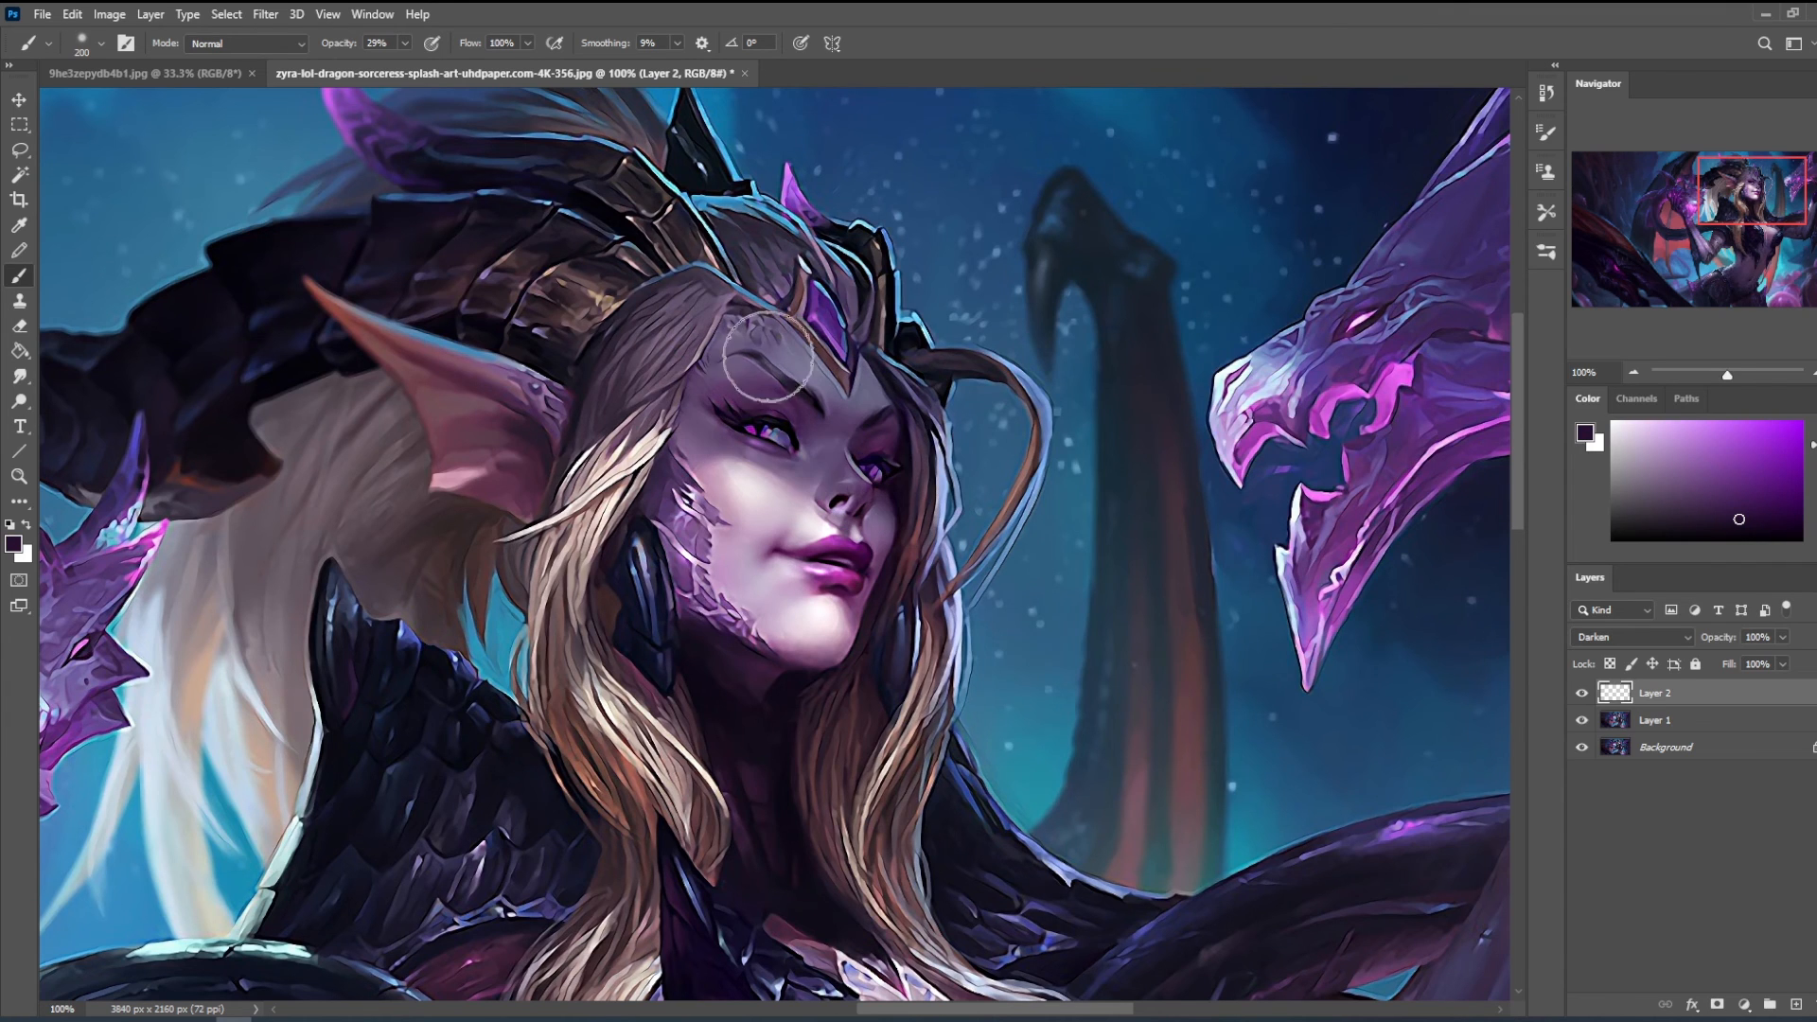
- Erase the dark shading over the eyes with a 45 px eraser, and enlarge the eraser to 100 px
key(e)
drag(752, 428, 877, 470)
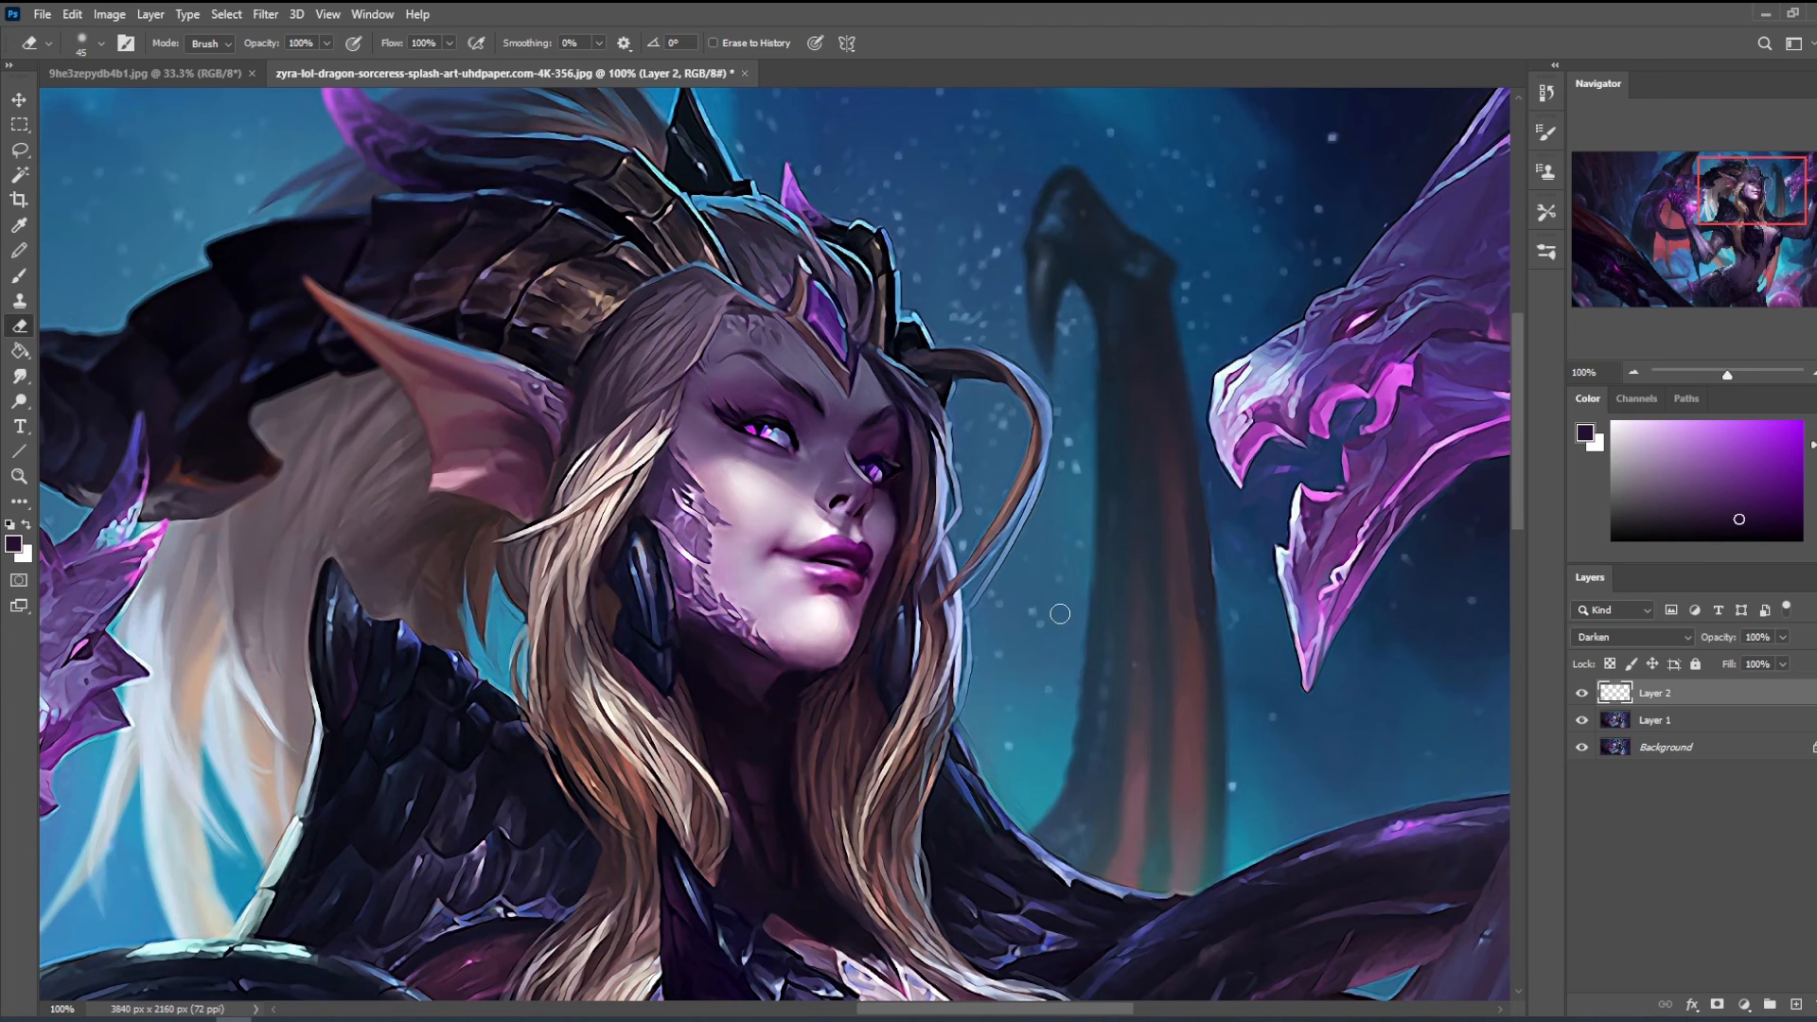
key(ctrl+minus)
key(ctrl+minus)
key(ctrl+minus)
key(ctrl+minus)
key(])
key(])
key(])
key(])
key(])
key(])
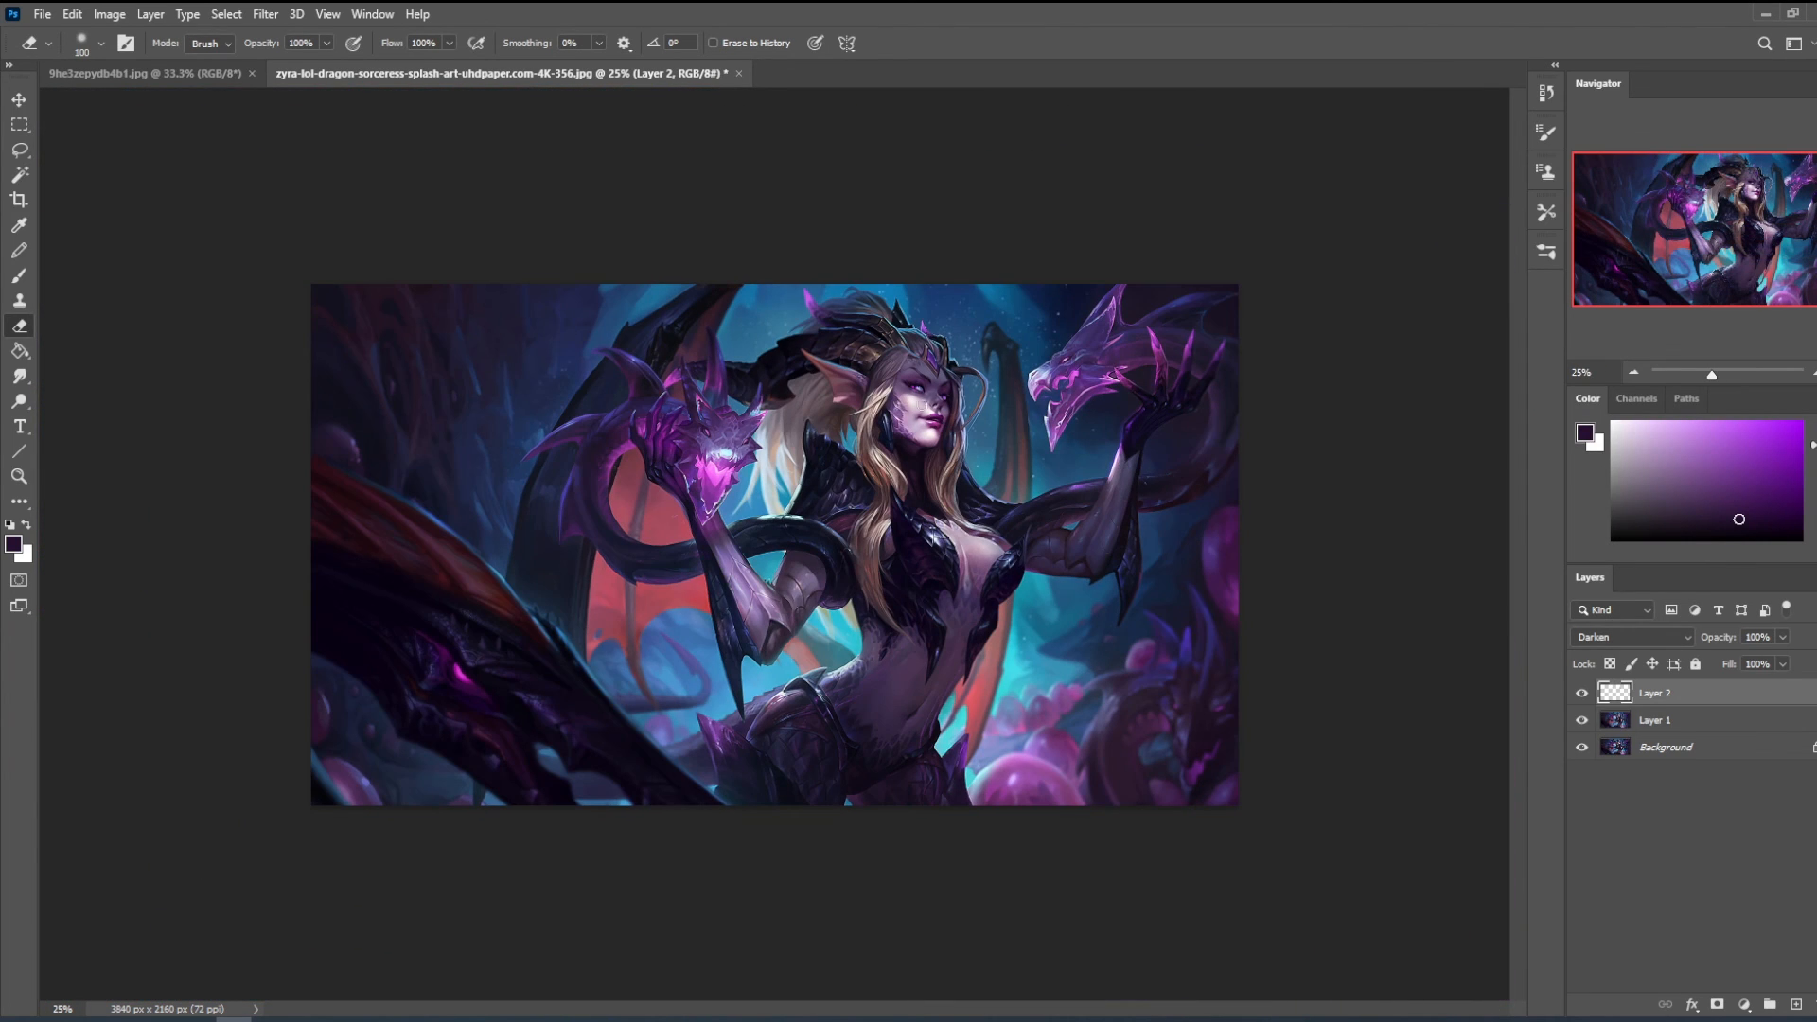
- Compare the whole painting with the Darken shading layer hidden and shown
click(1581, 695)
click(1582, 694)
click(1583, 696)
click(1582, 694)
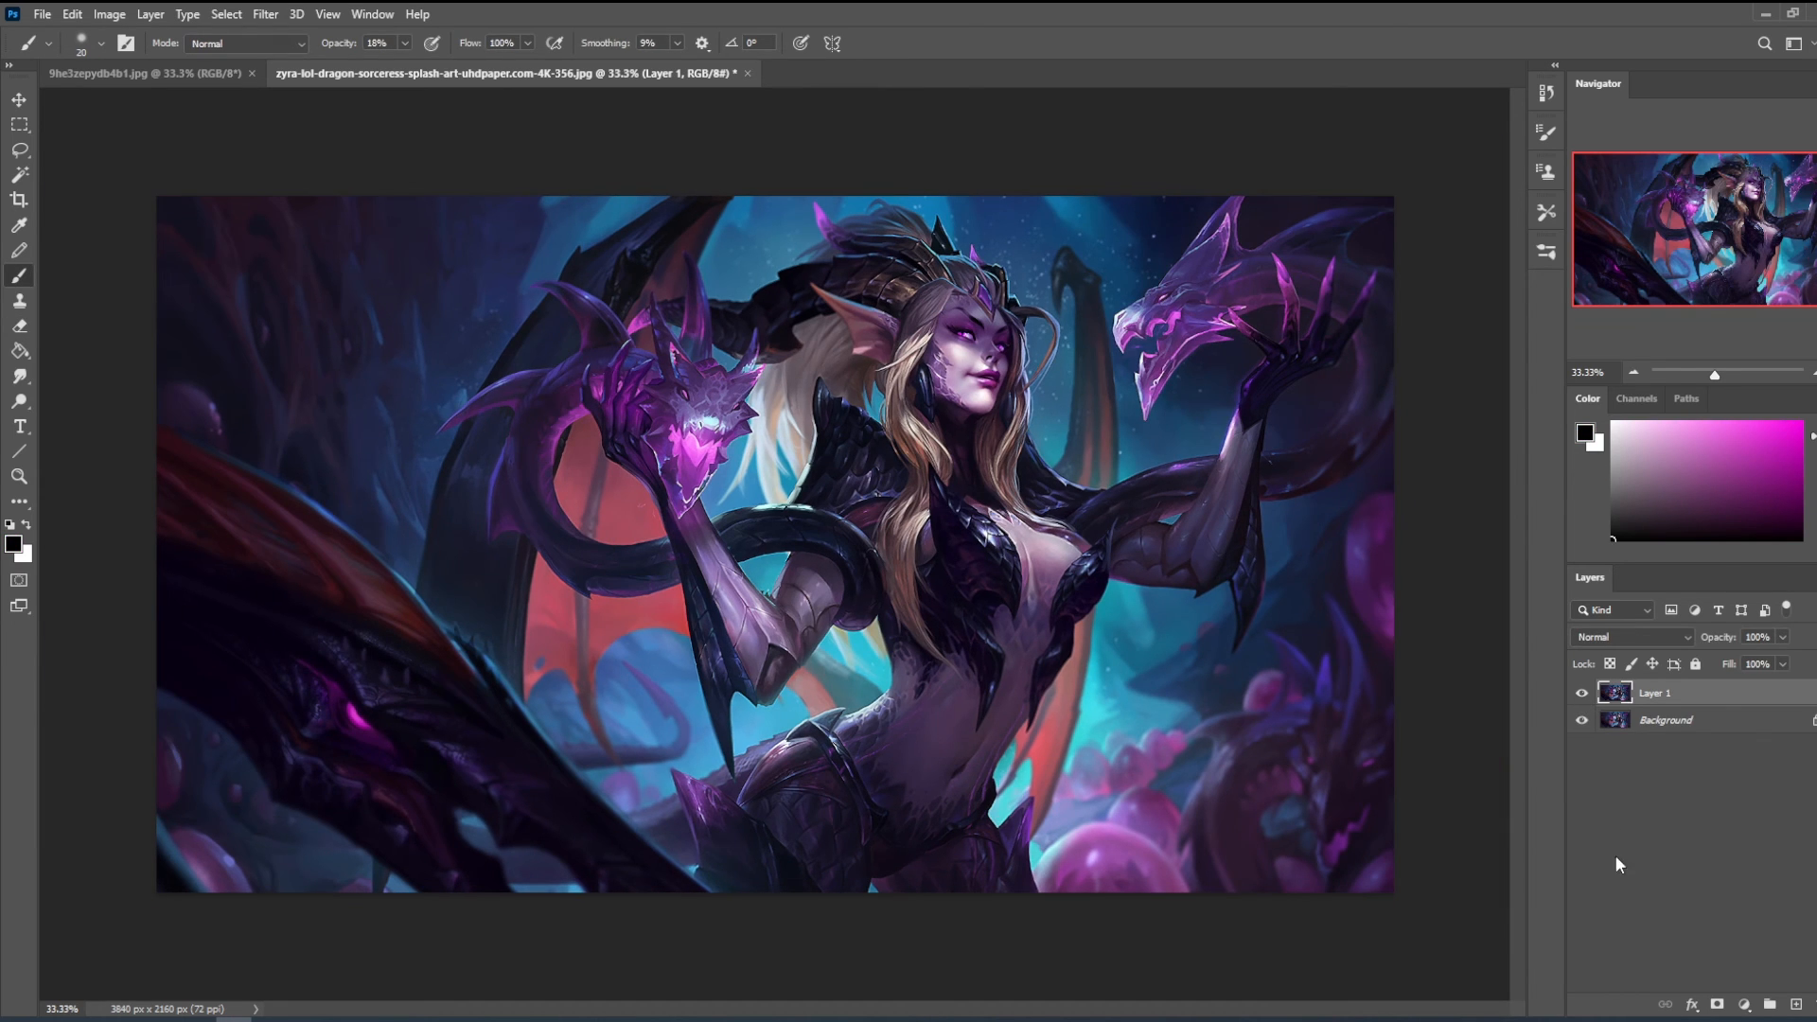
- Compare the original artwork with the finished repaint by repeatedly hiding and showing Layer 1
click(1581, 693)
click(1582, 692)
click(1581, 694)
click(1581, 694)
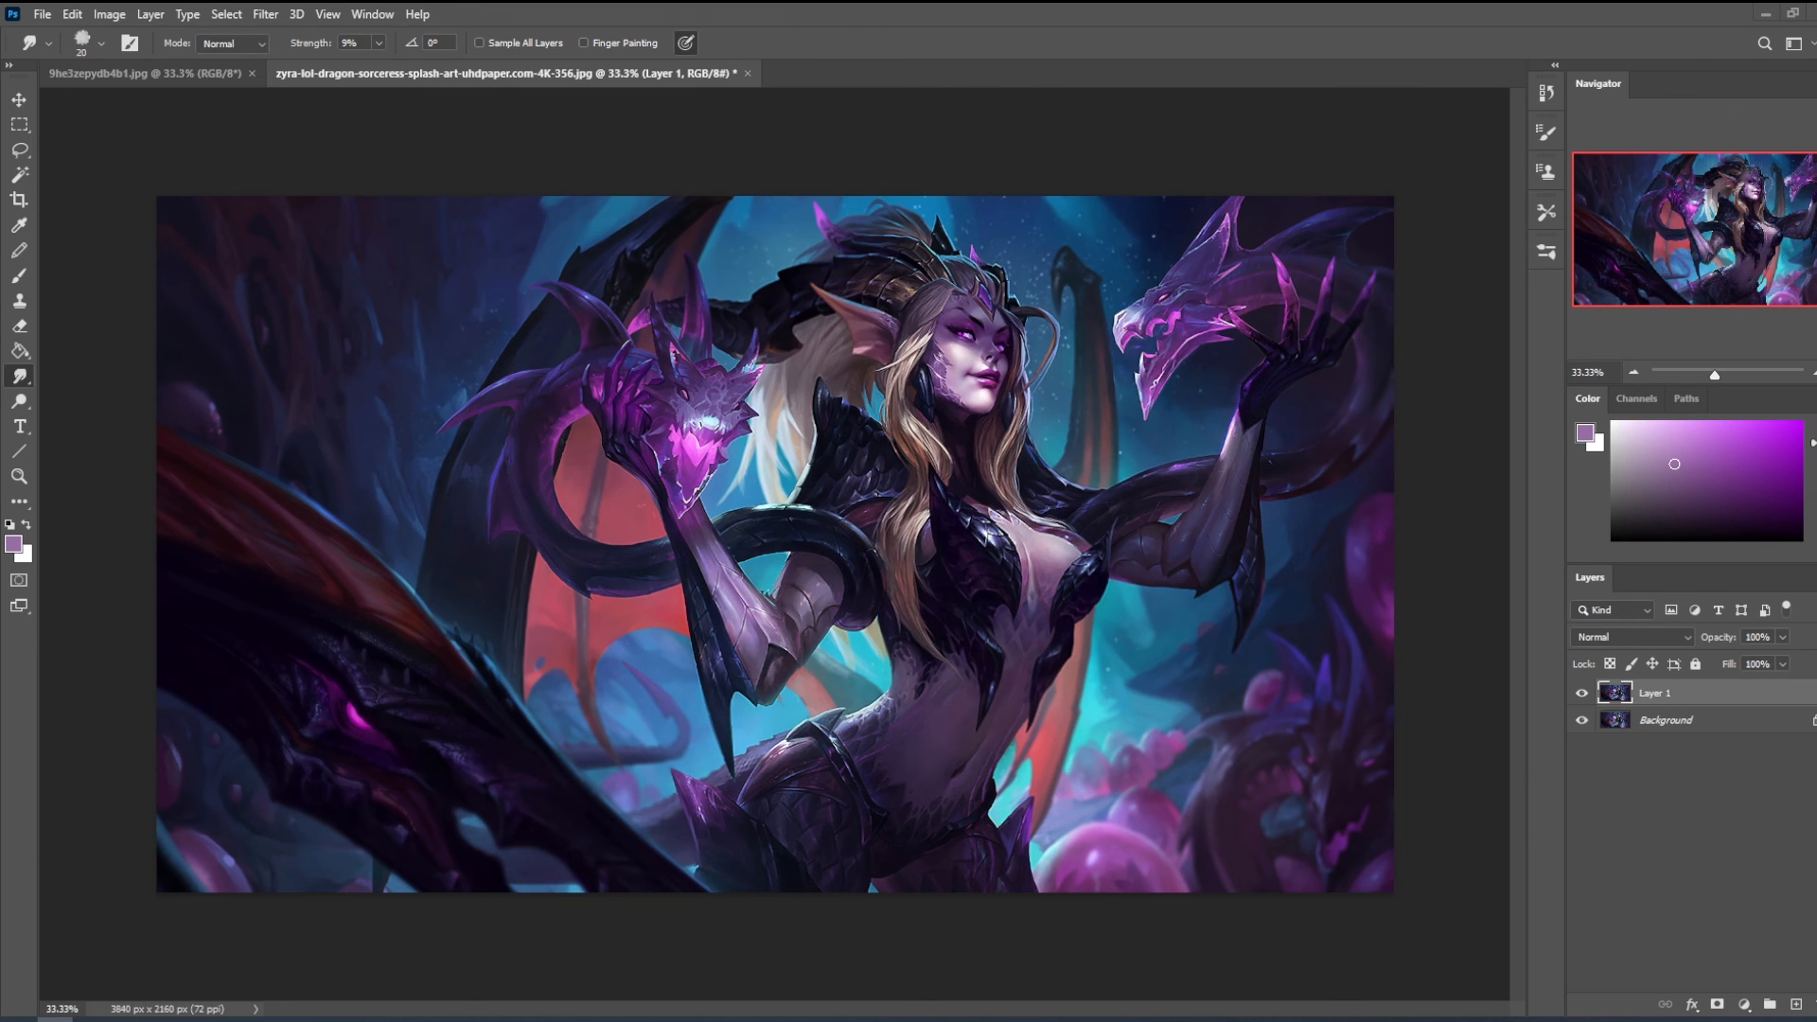
- Switch to Firefox with the Istebrak website, open its Reddit community in a new tab and view the site's Community page
mouse_move(128, 1017)
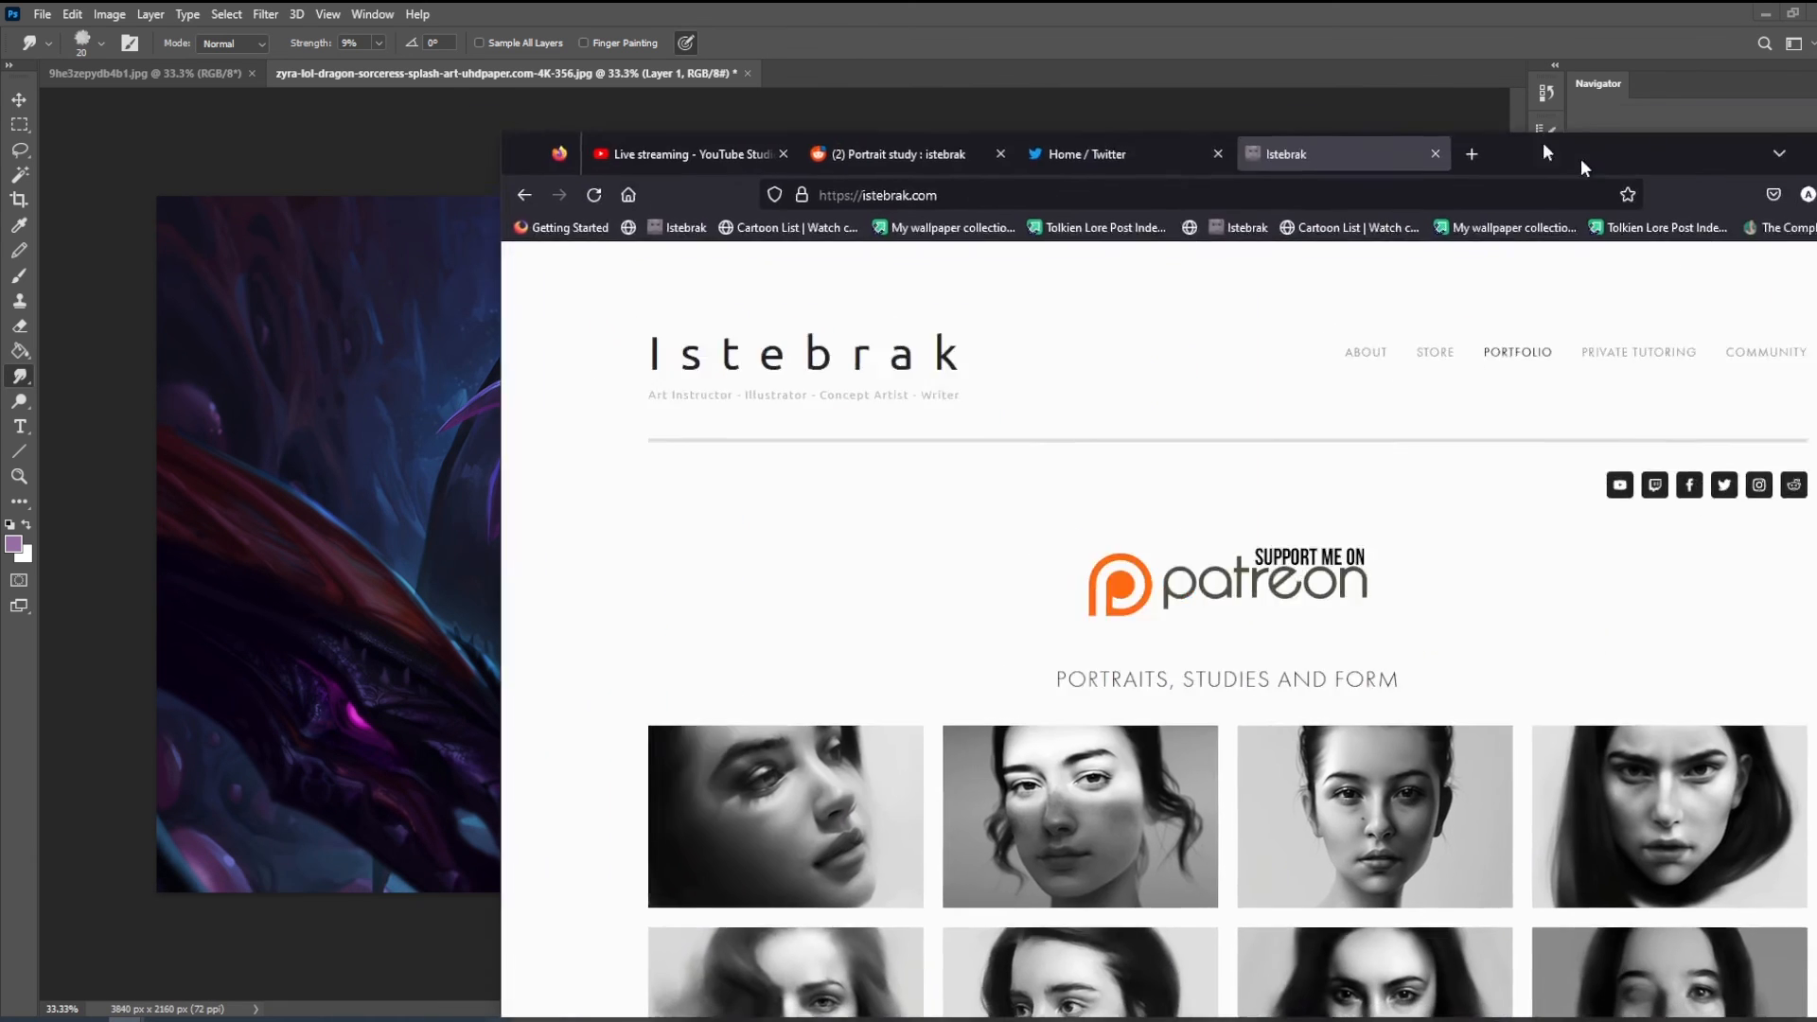
drag(1581, 157, 1219, 40)
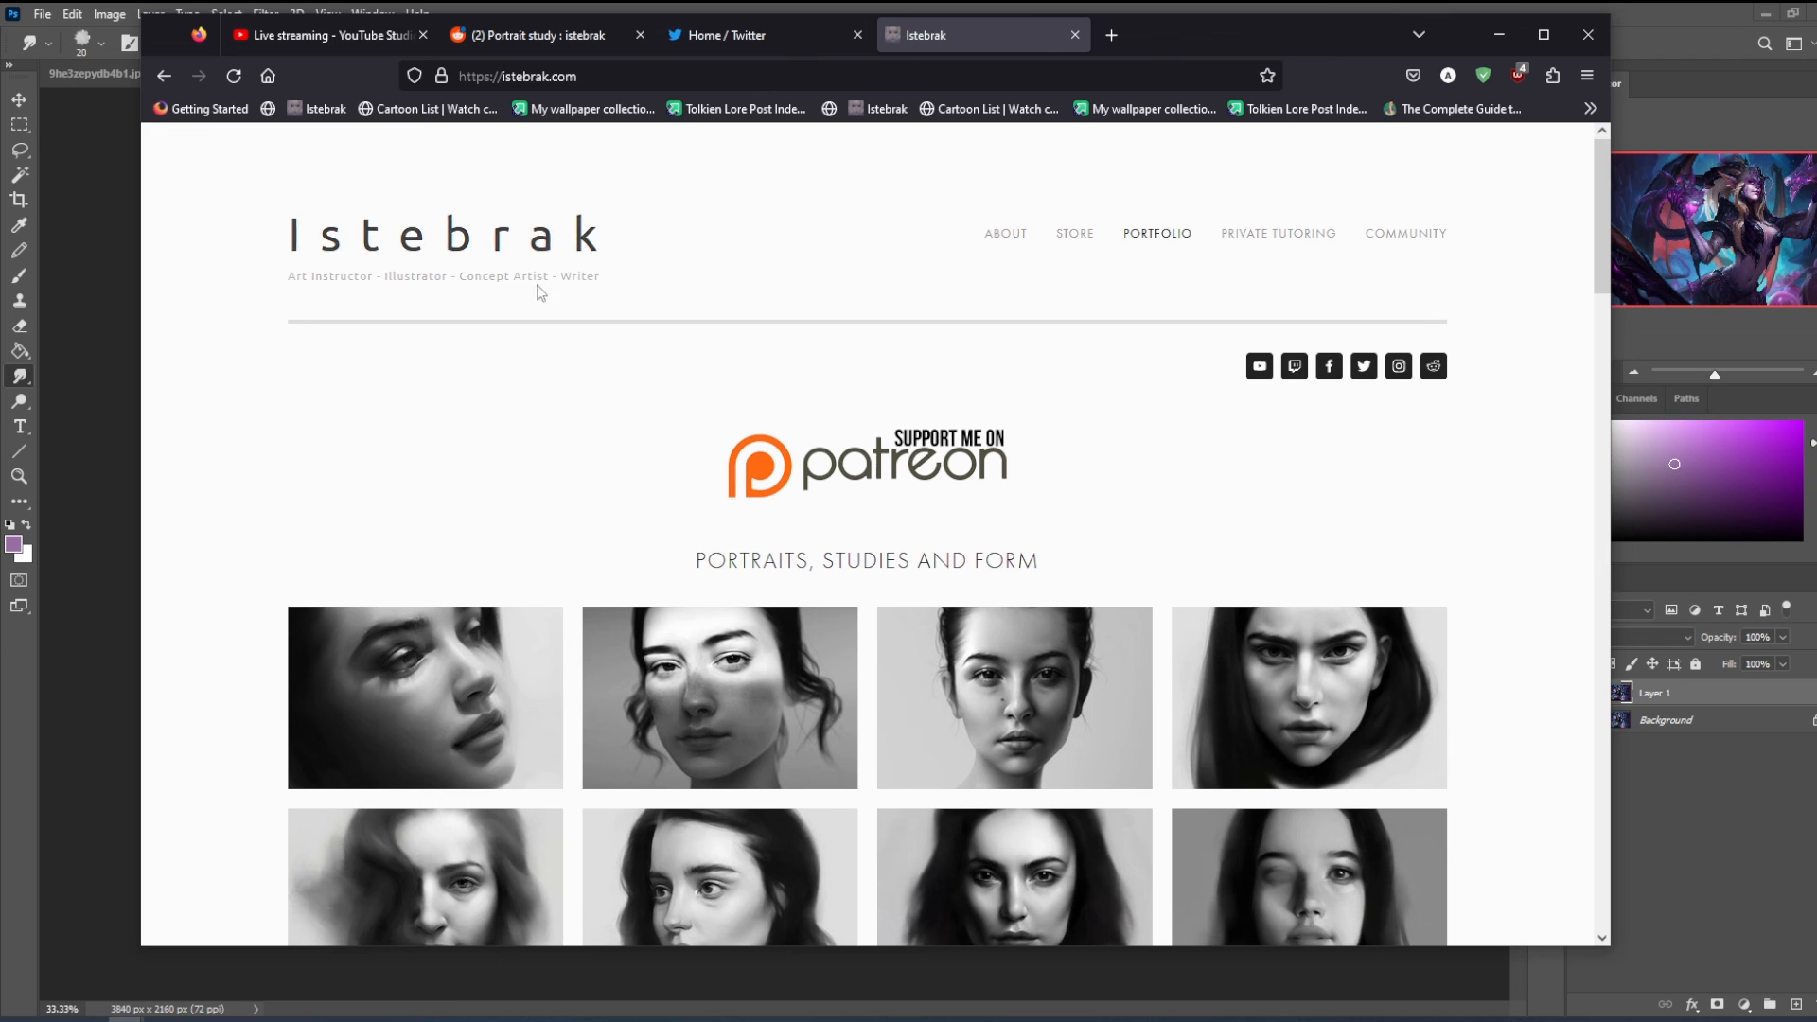
click(1434, 367)
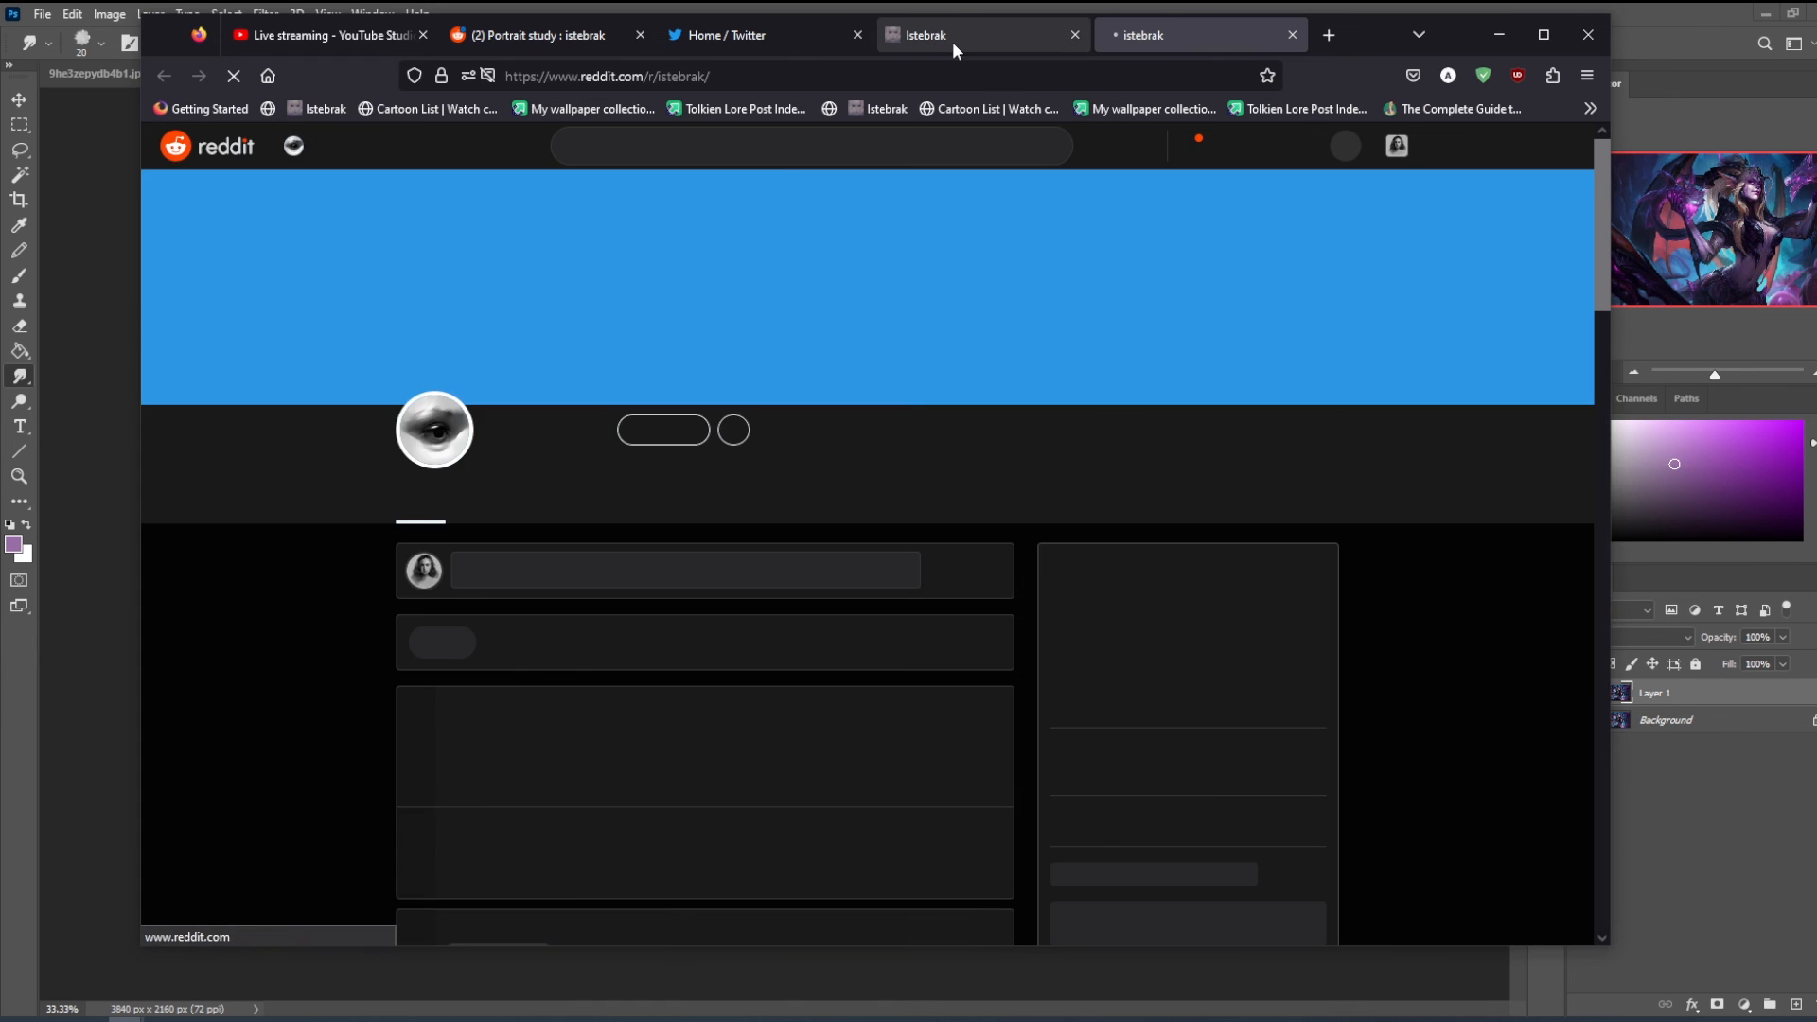
click(958, 38)
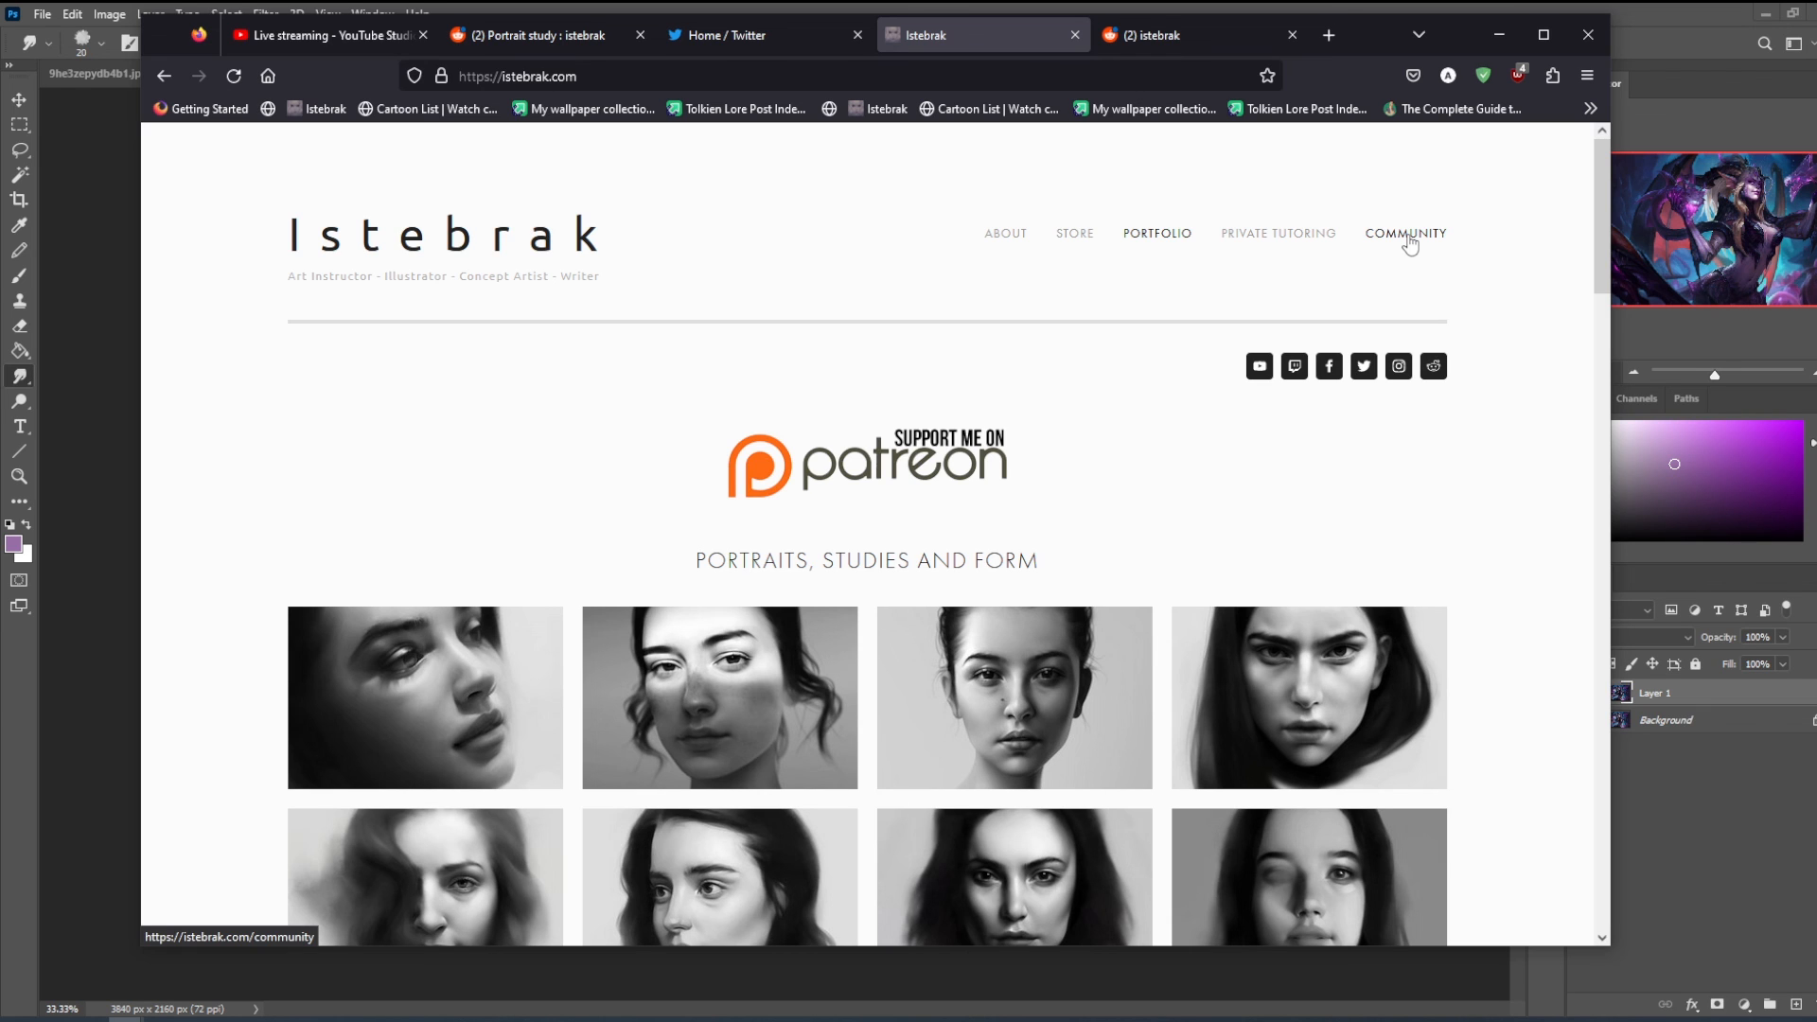
click(1410, 237)
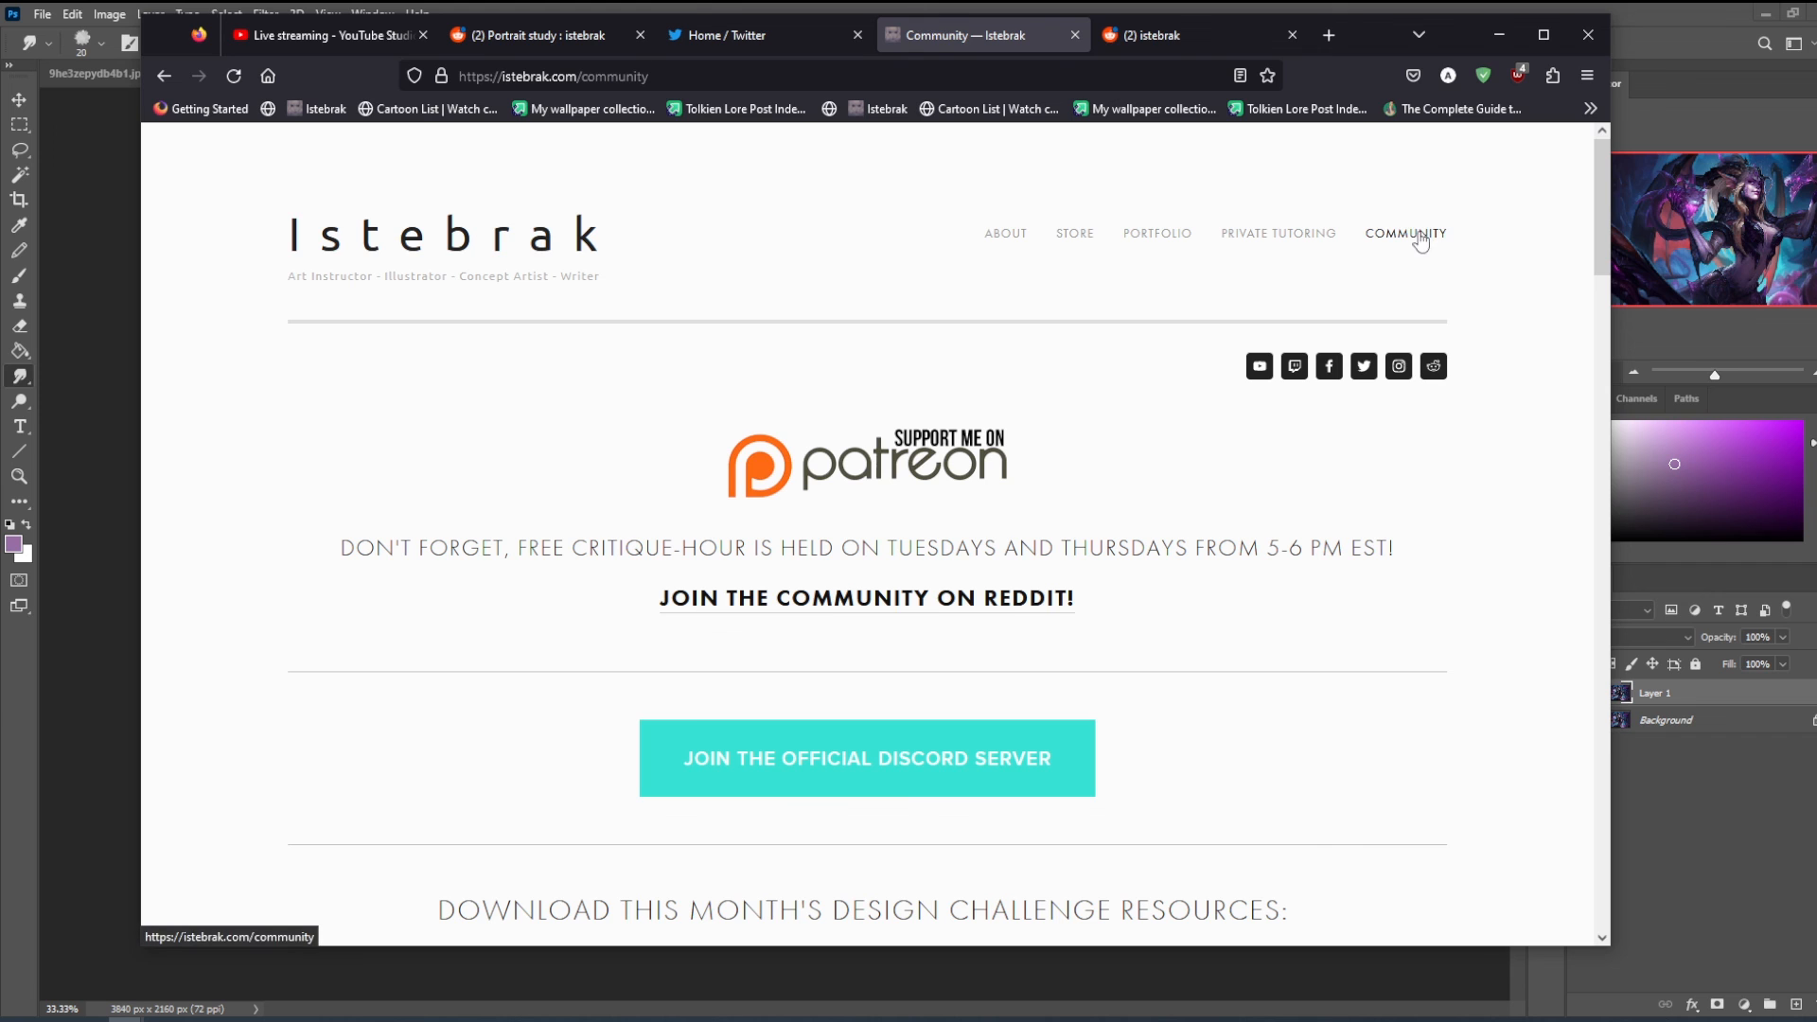